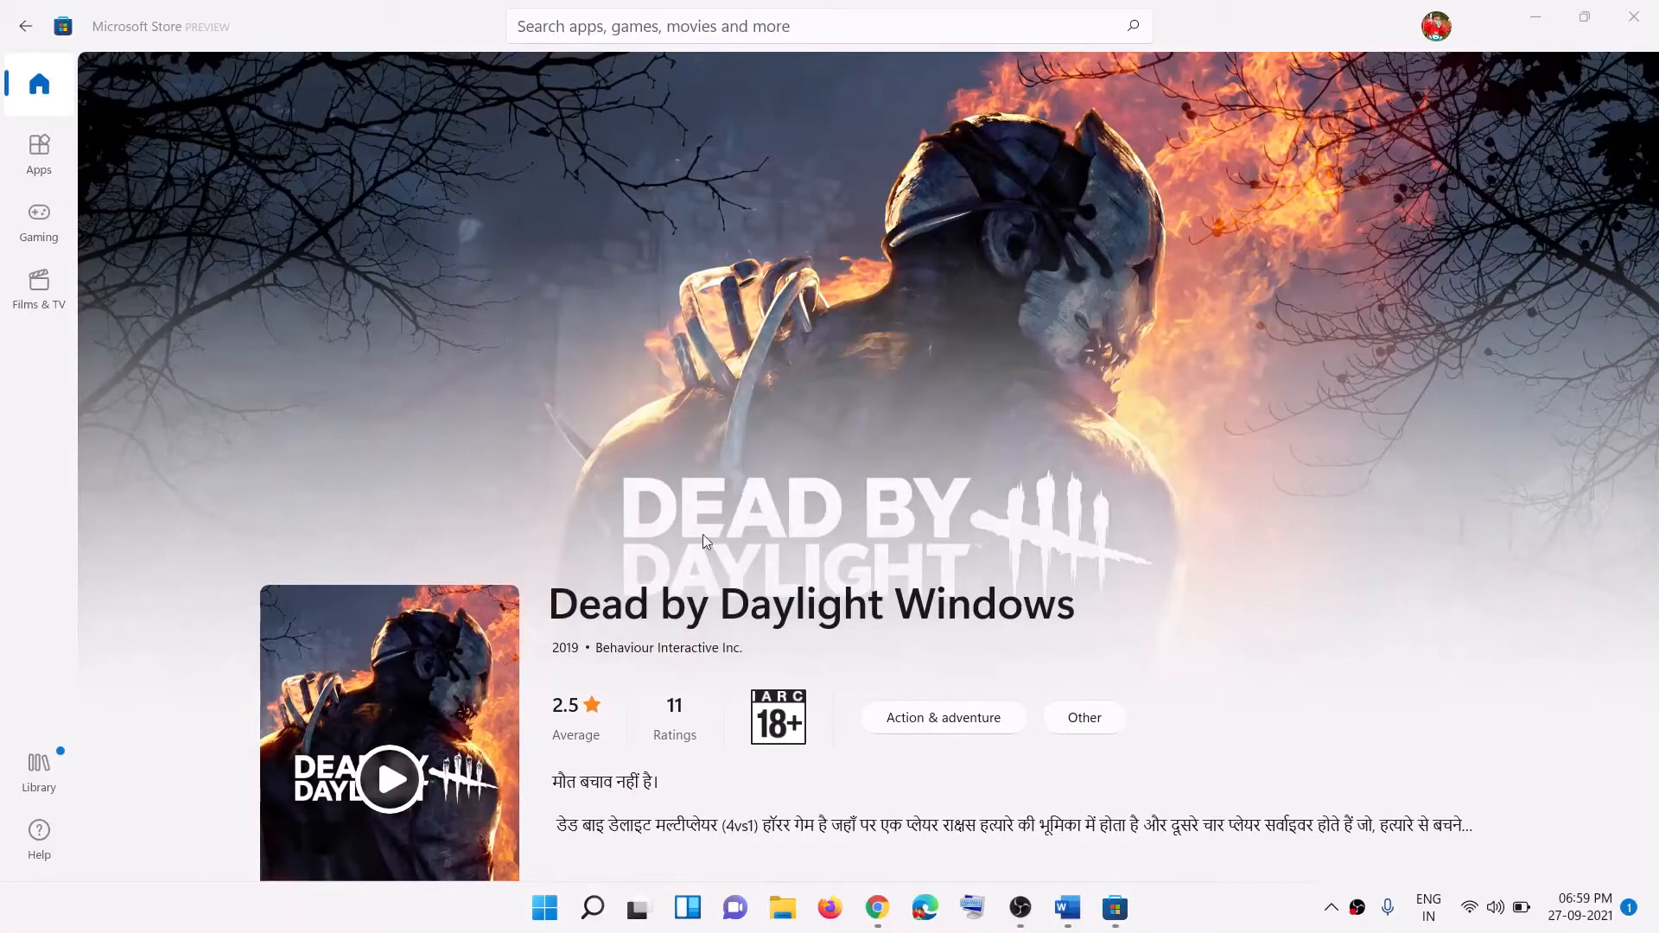
Step: Highlight the 'Sign out and sign in' step in the tutorial document, then return to the Store
left_click(1067, 907)
left_click_drag(336, 602, 832, 605)
left_click(1551, 113)
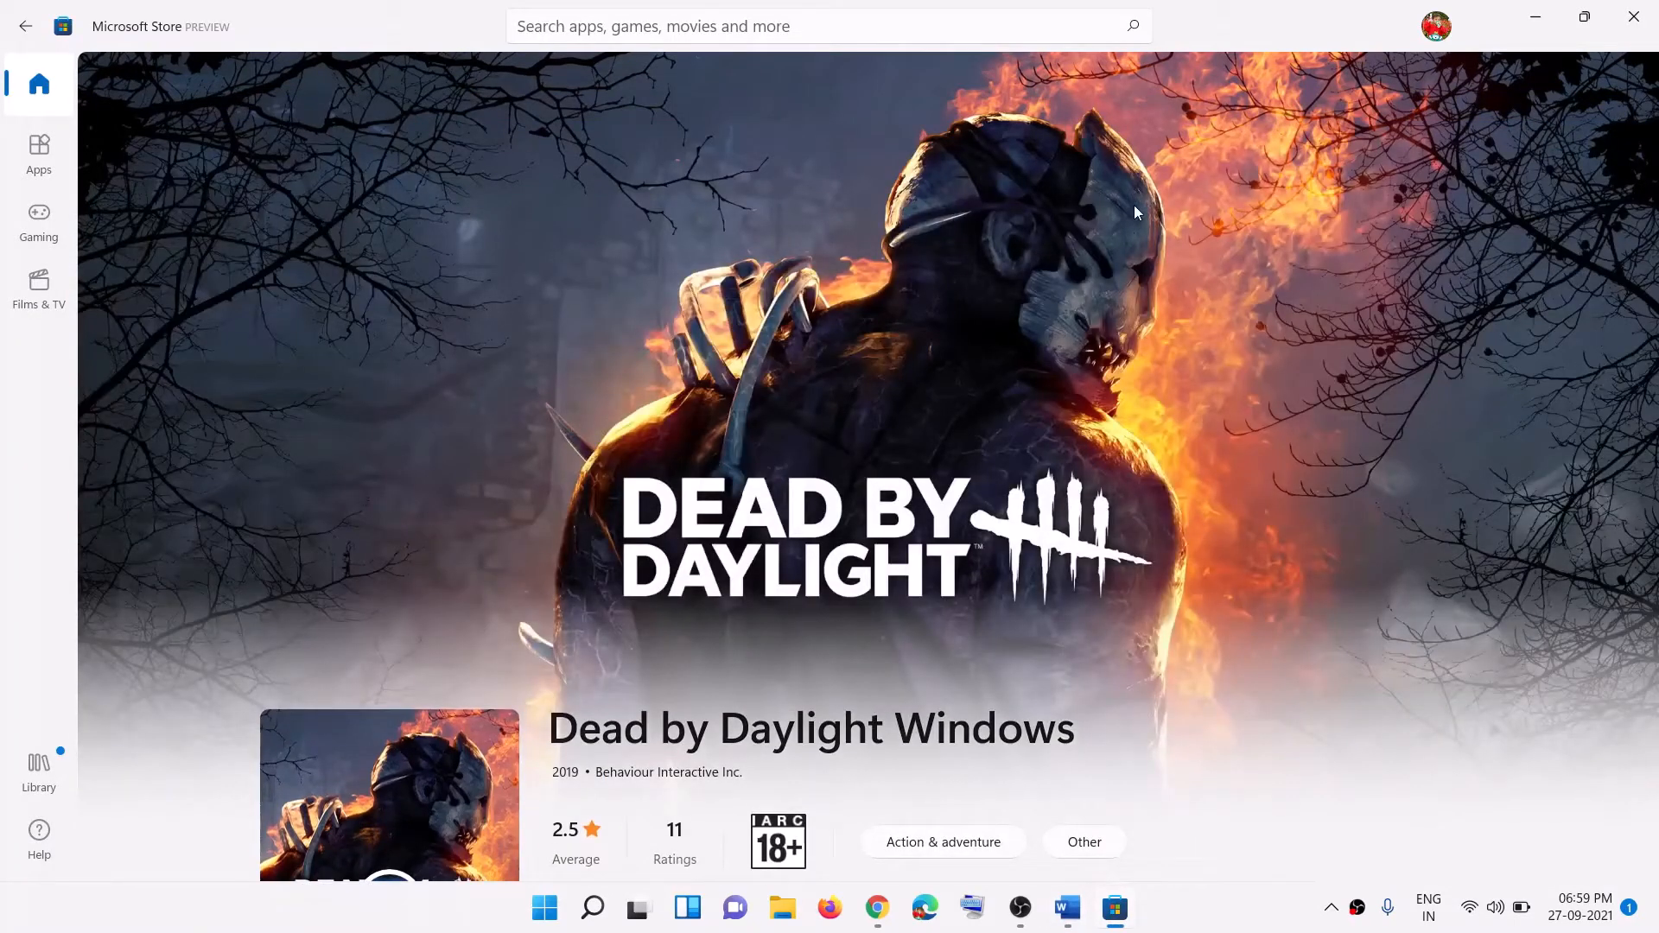
Step: Sign out of Microsoft Store and sign back in with the Microsoft account's password
left_click(1436, 30)
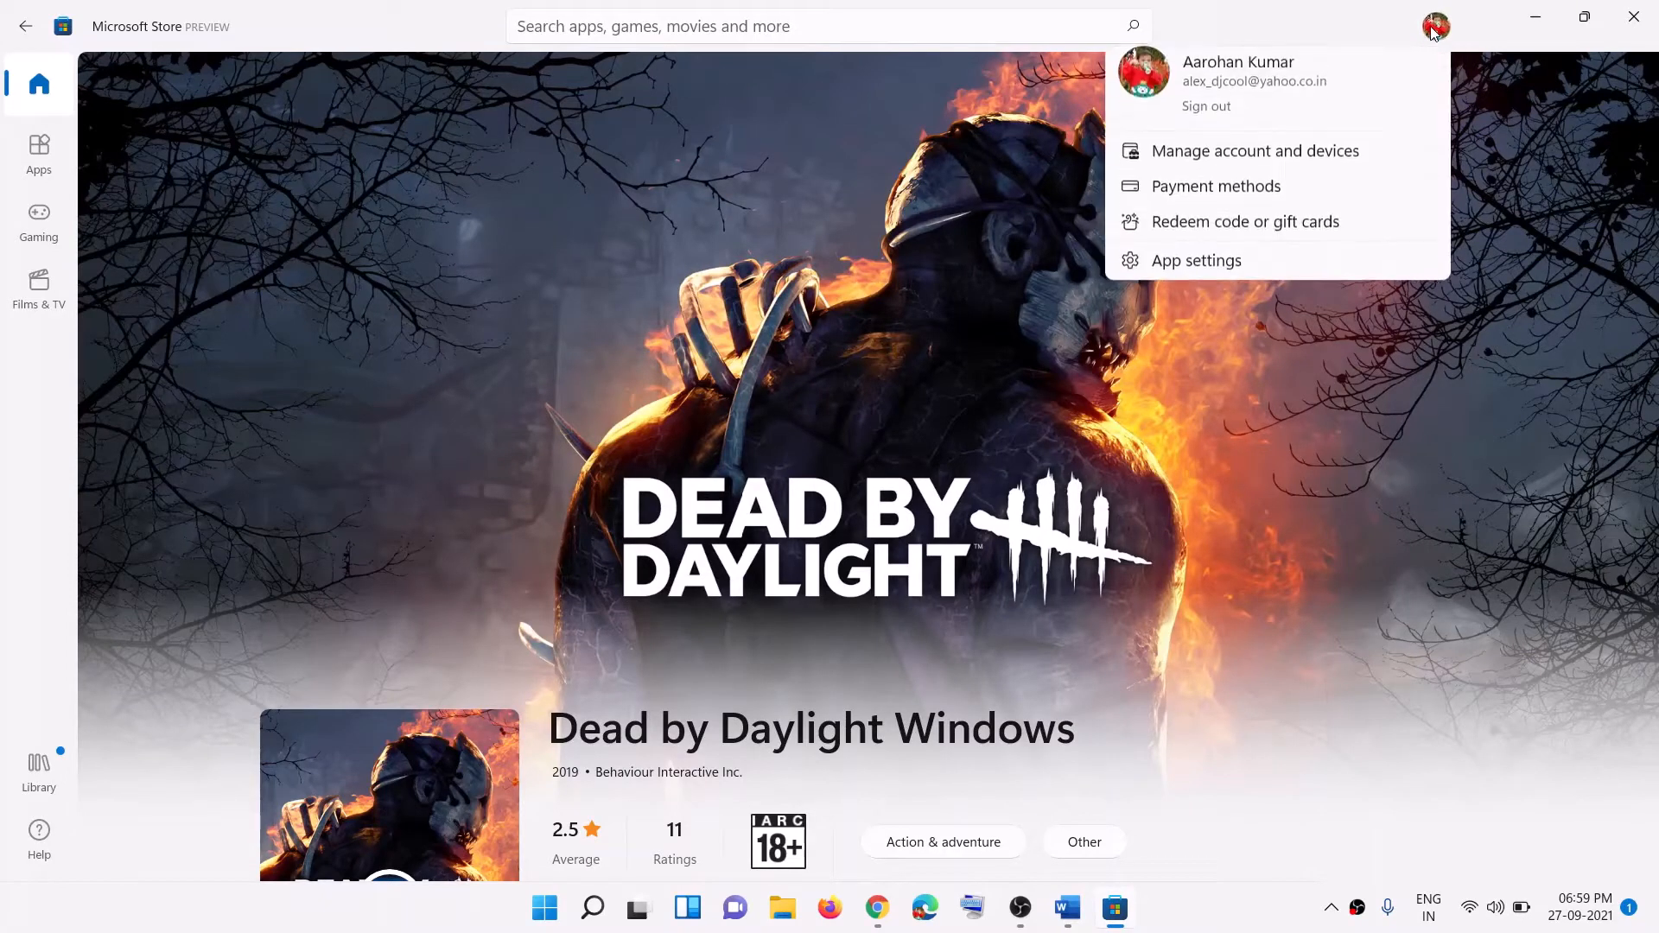
left_click(1212, 129)
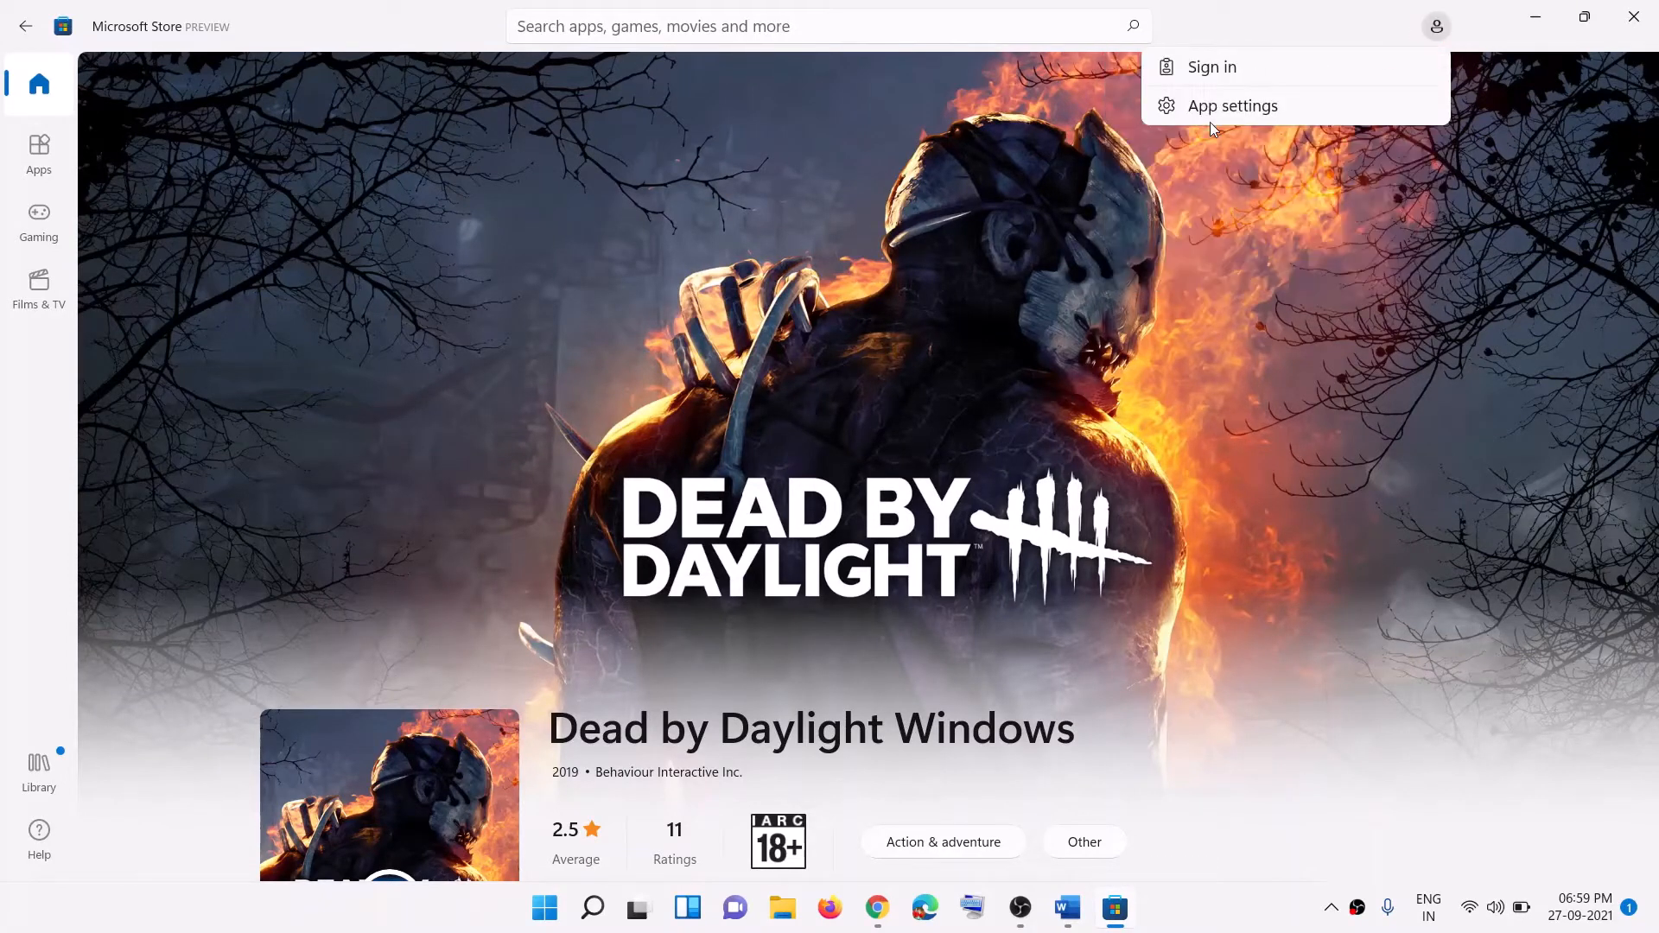
left_click(1223, 78)
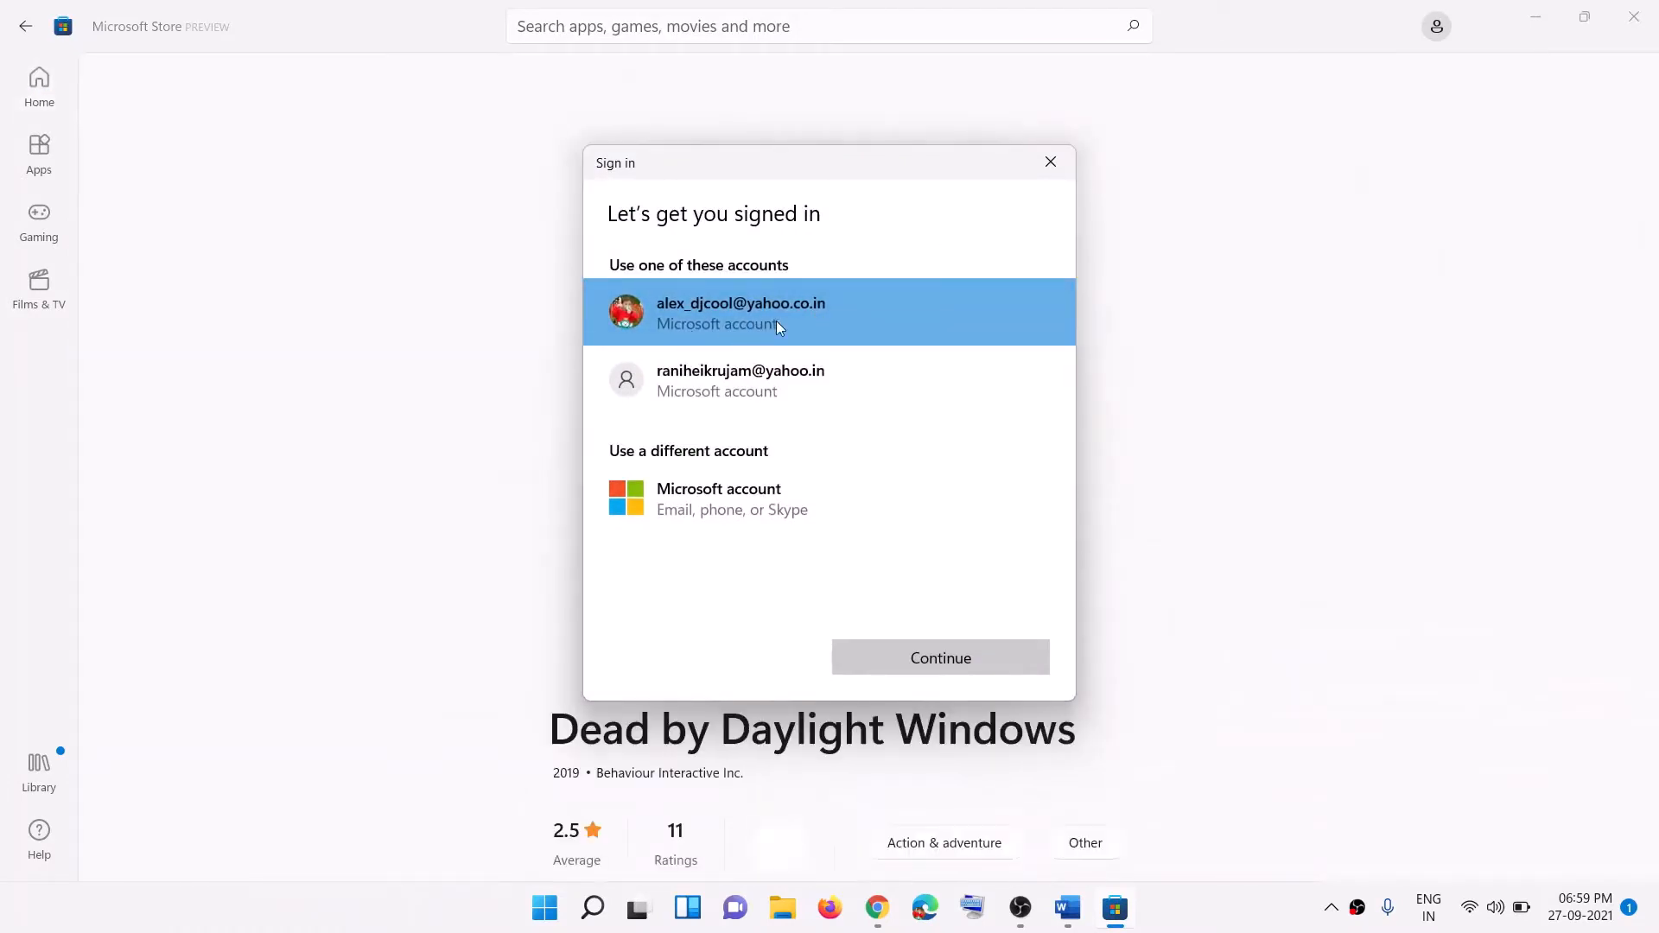
left_click(945, 659)
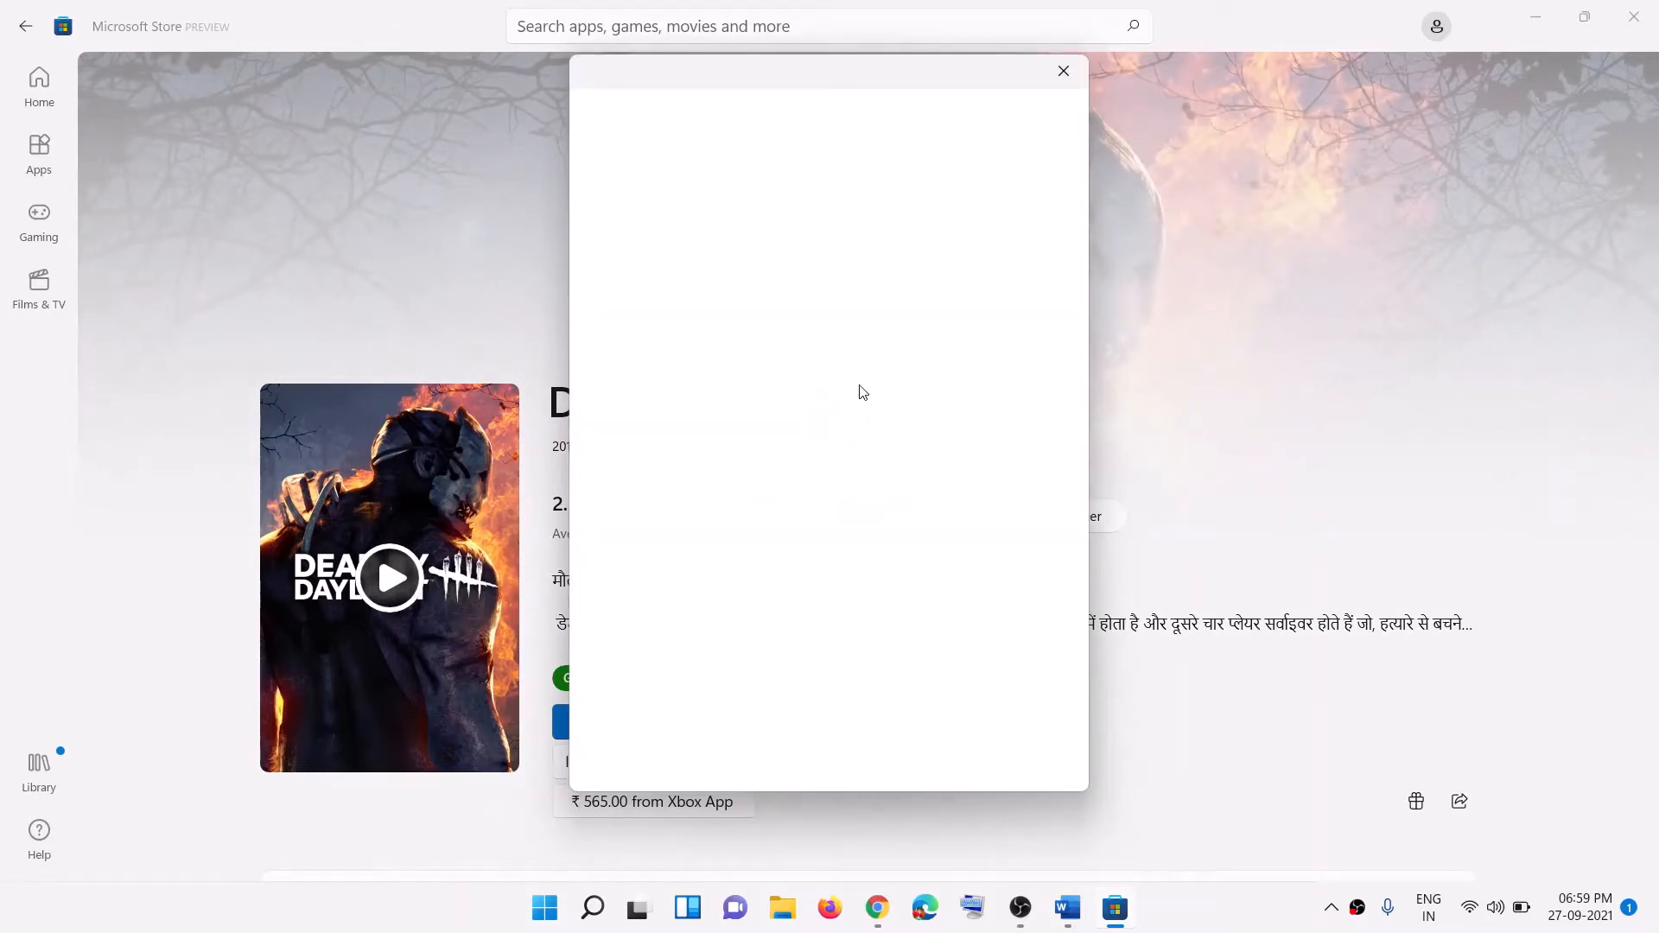
type("•")
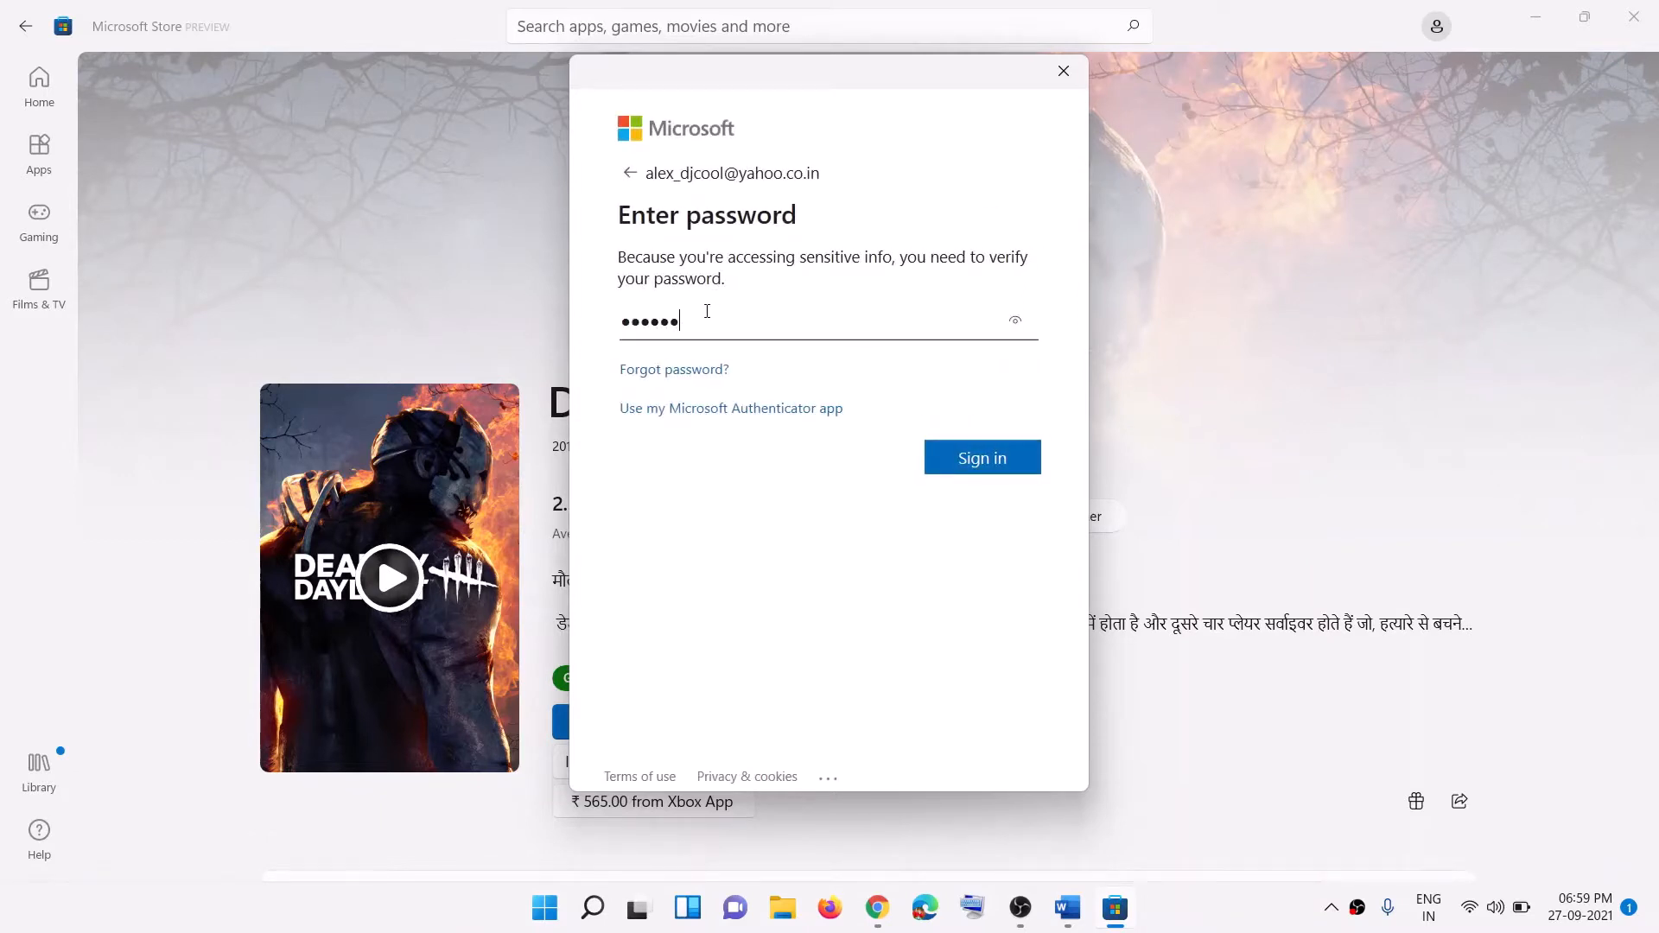
type("••••••••")
key("Return")
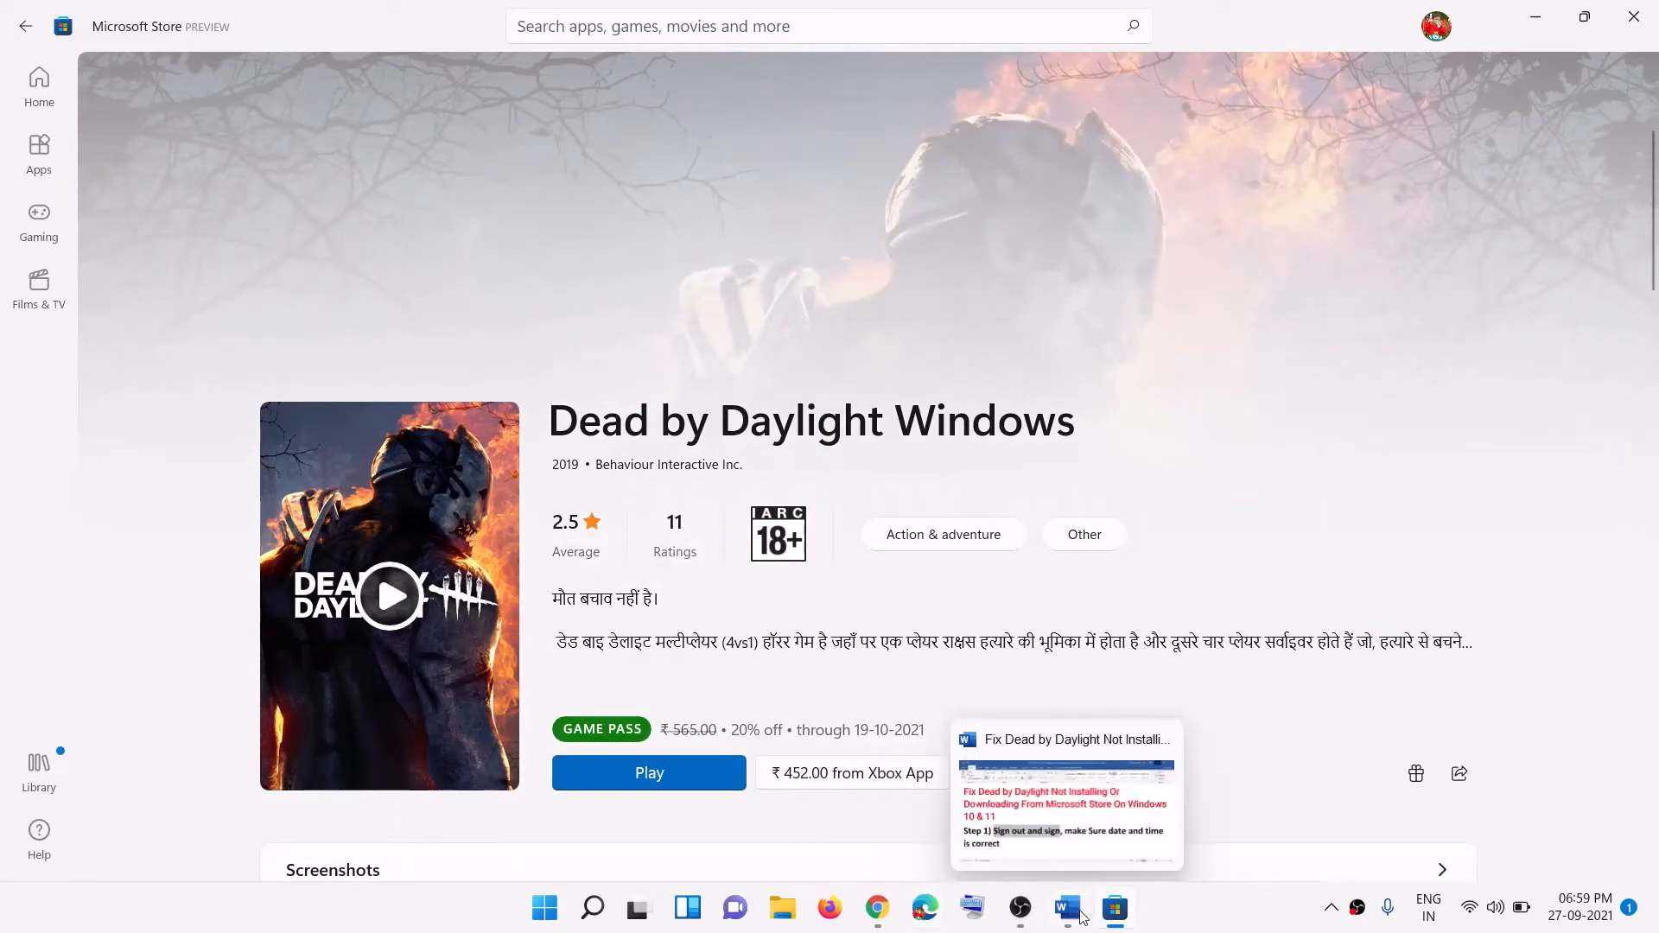
left_click(1080, 804)
left_click_drag(953, 603, 899, 685)
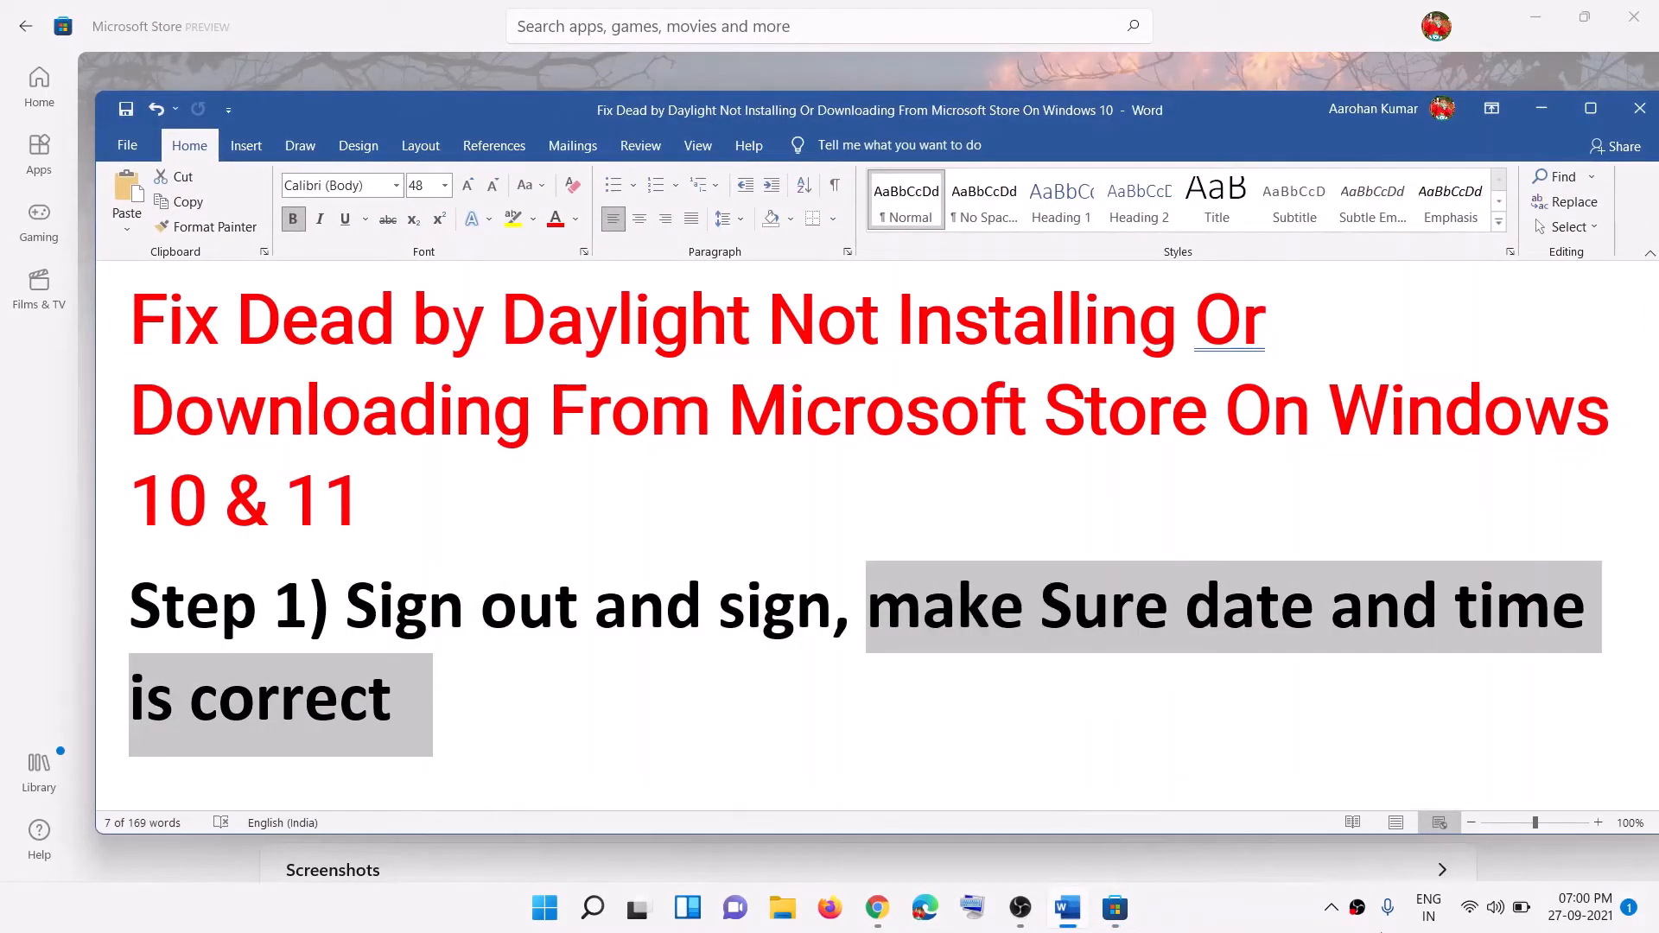
left_click(1280, 921)
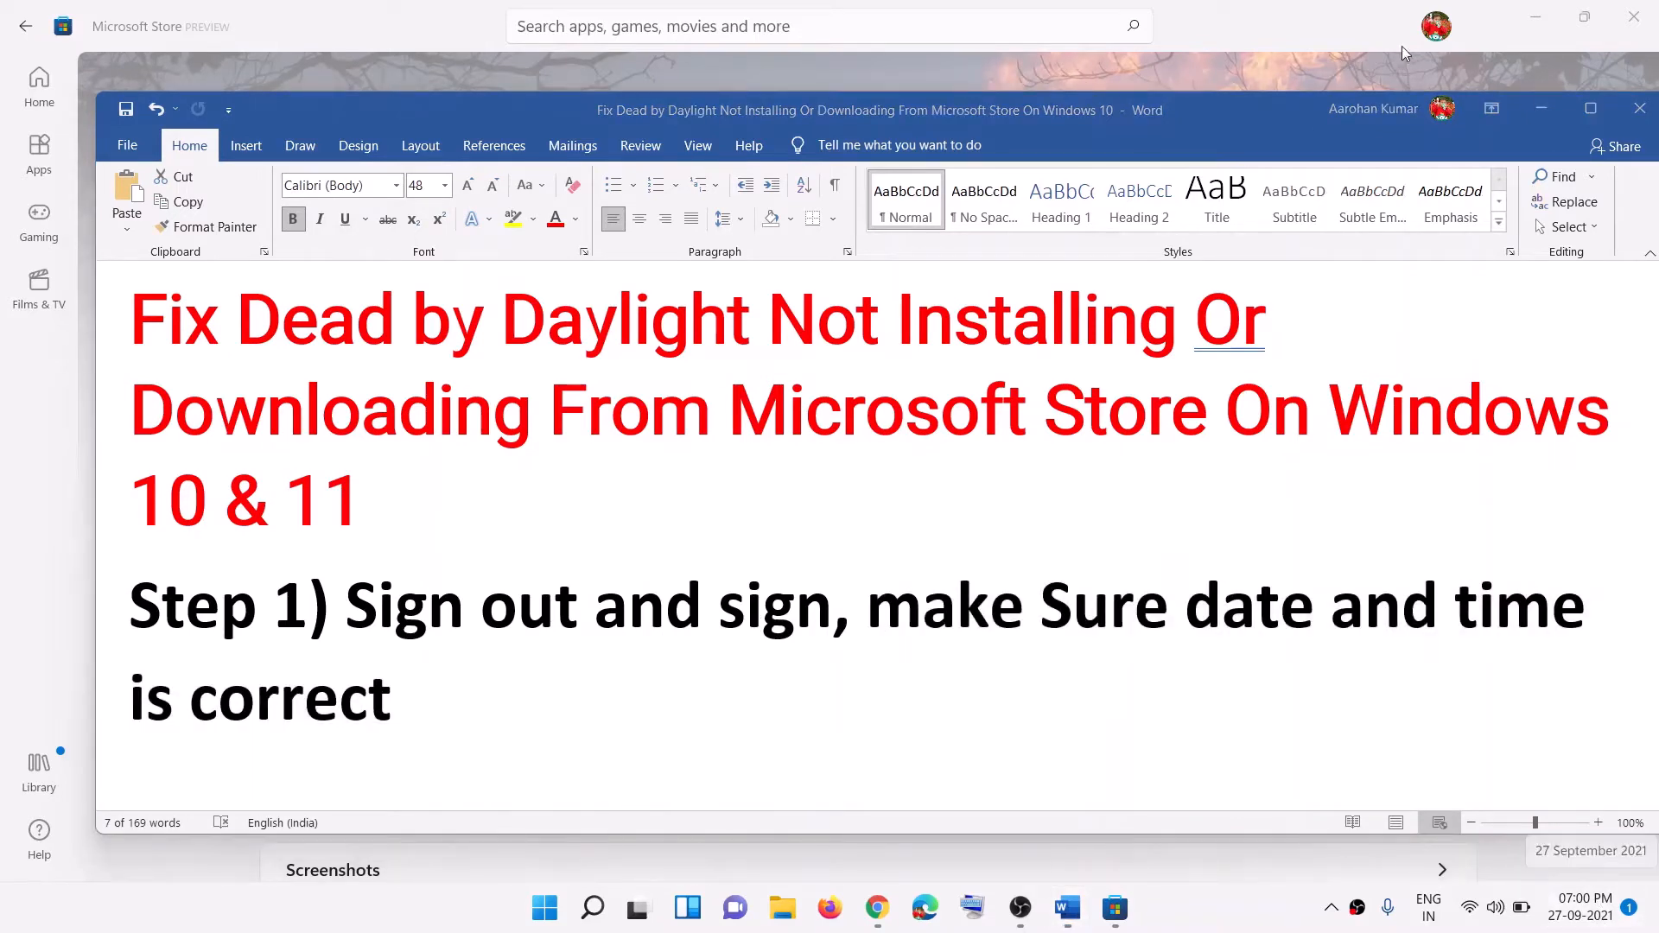
left_click(1542, 110)
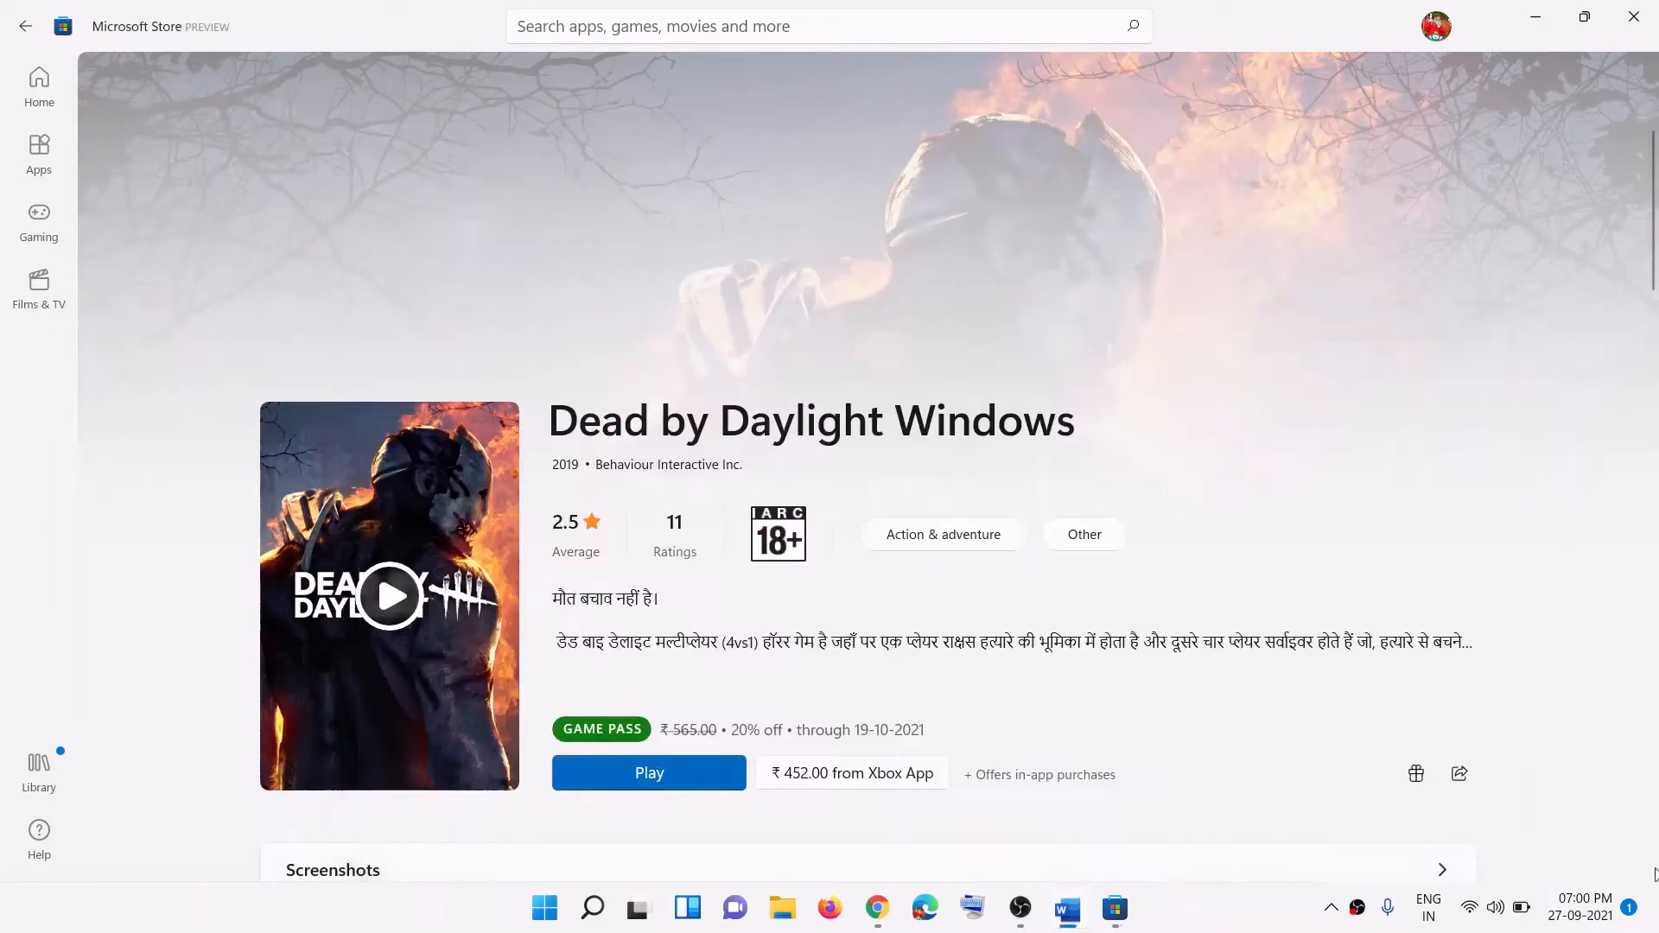
Step: From the taskbar clock, open Date & time and select (UTC+05:30) Chennai, Kolkata, Mumbai, New Delhi
right_click(1583, 906)
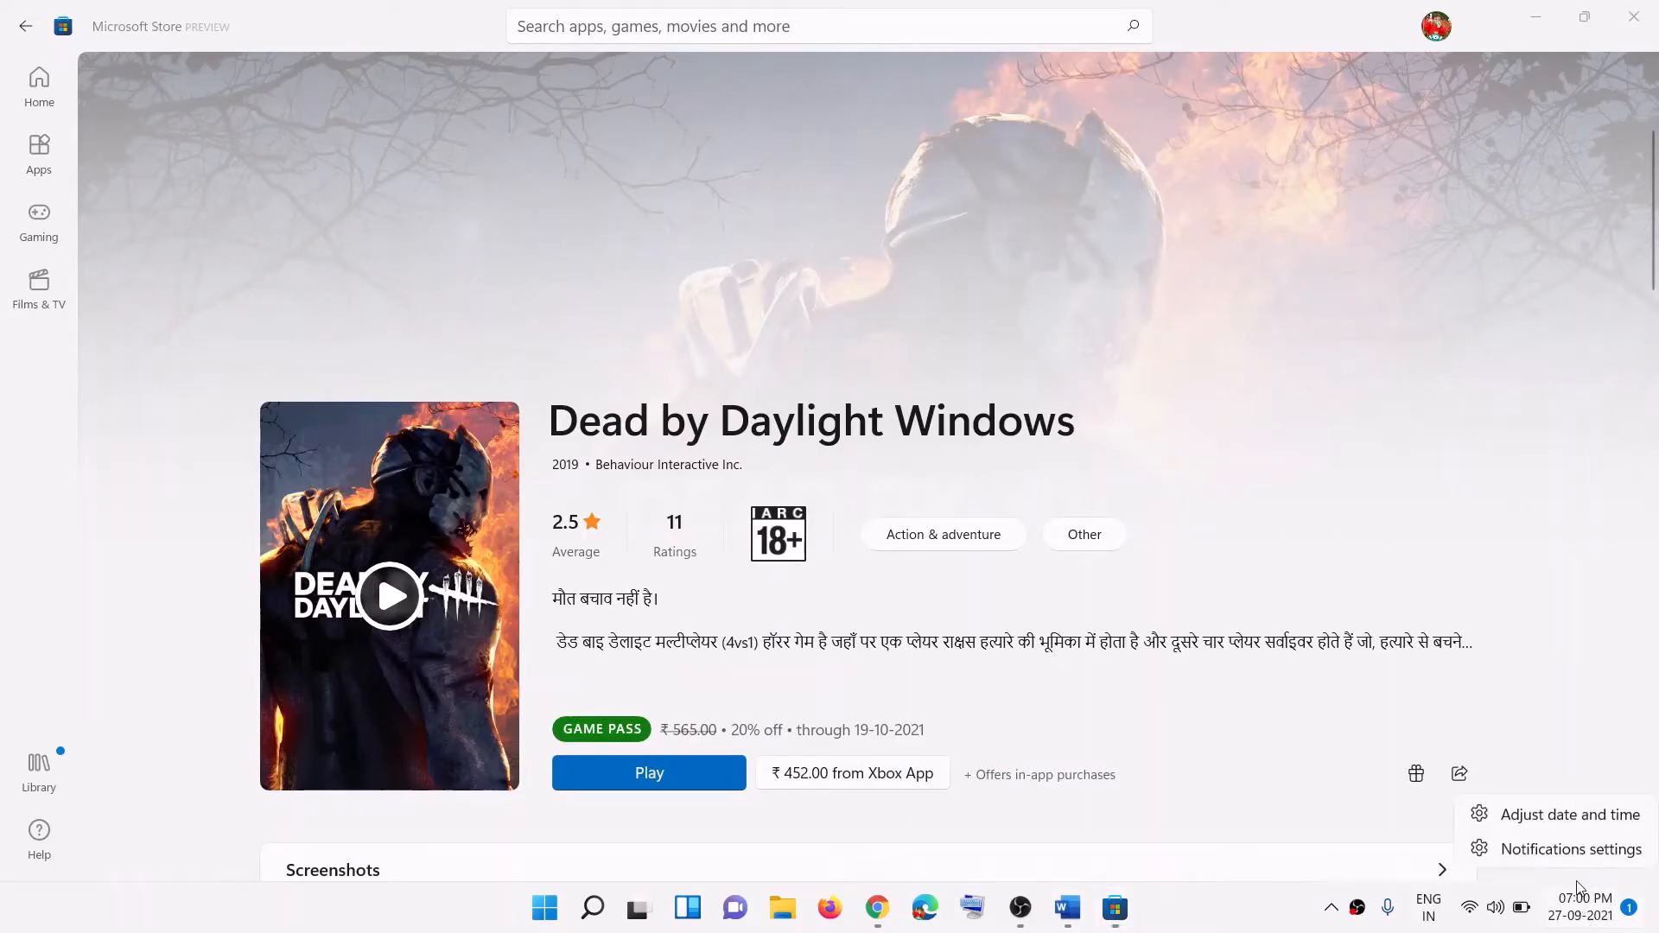
left_click(1569, 814)
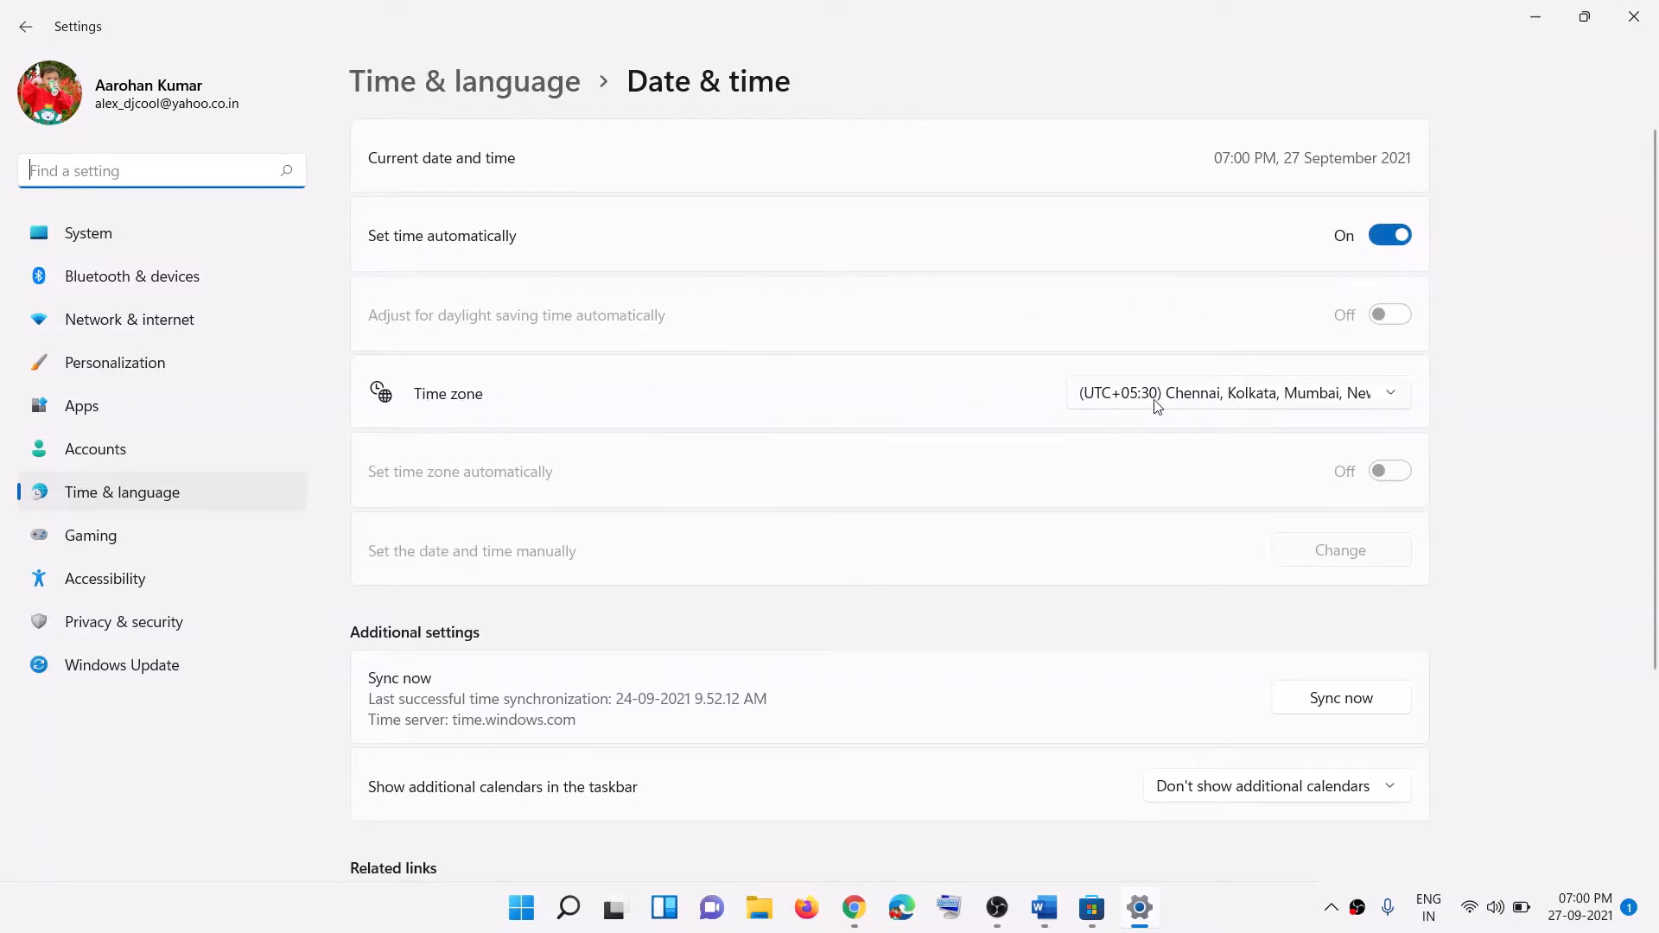
left_click(1211, 397)
left_click(1266, 405)
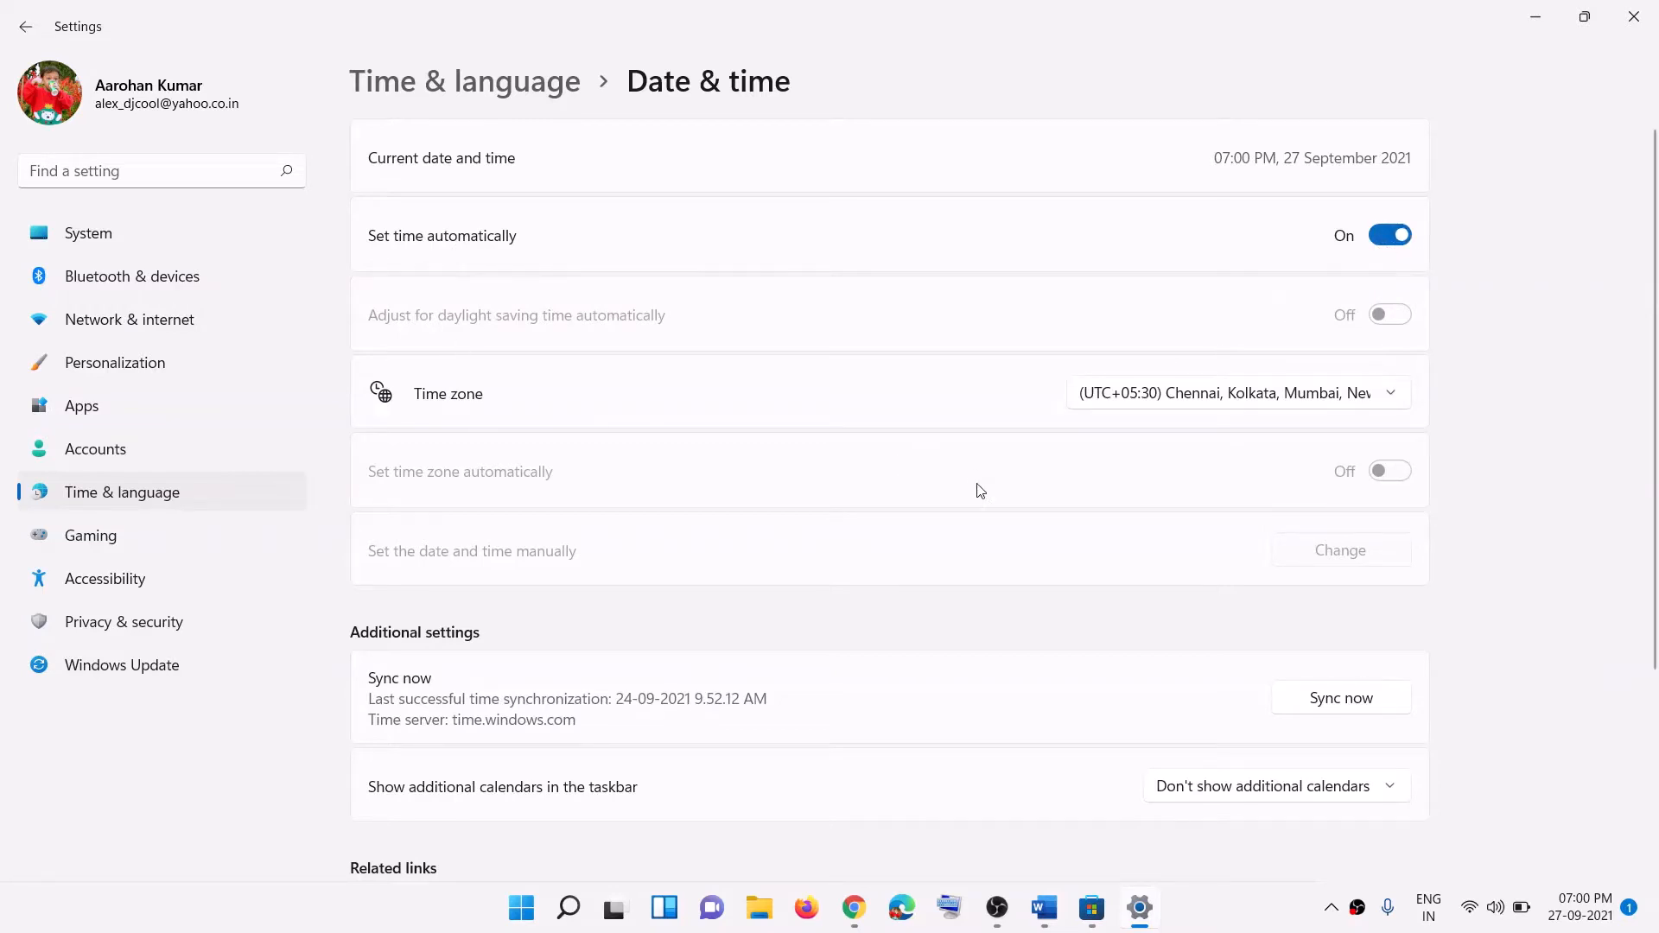
scroll(980, 490, "down", 3)
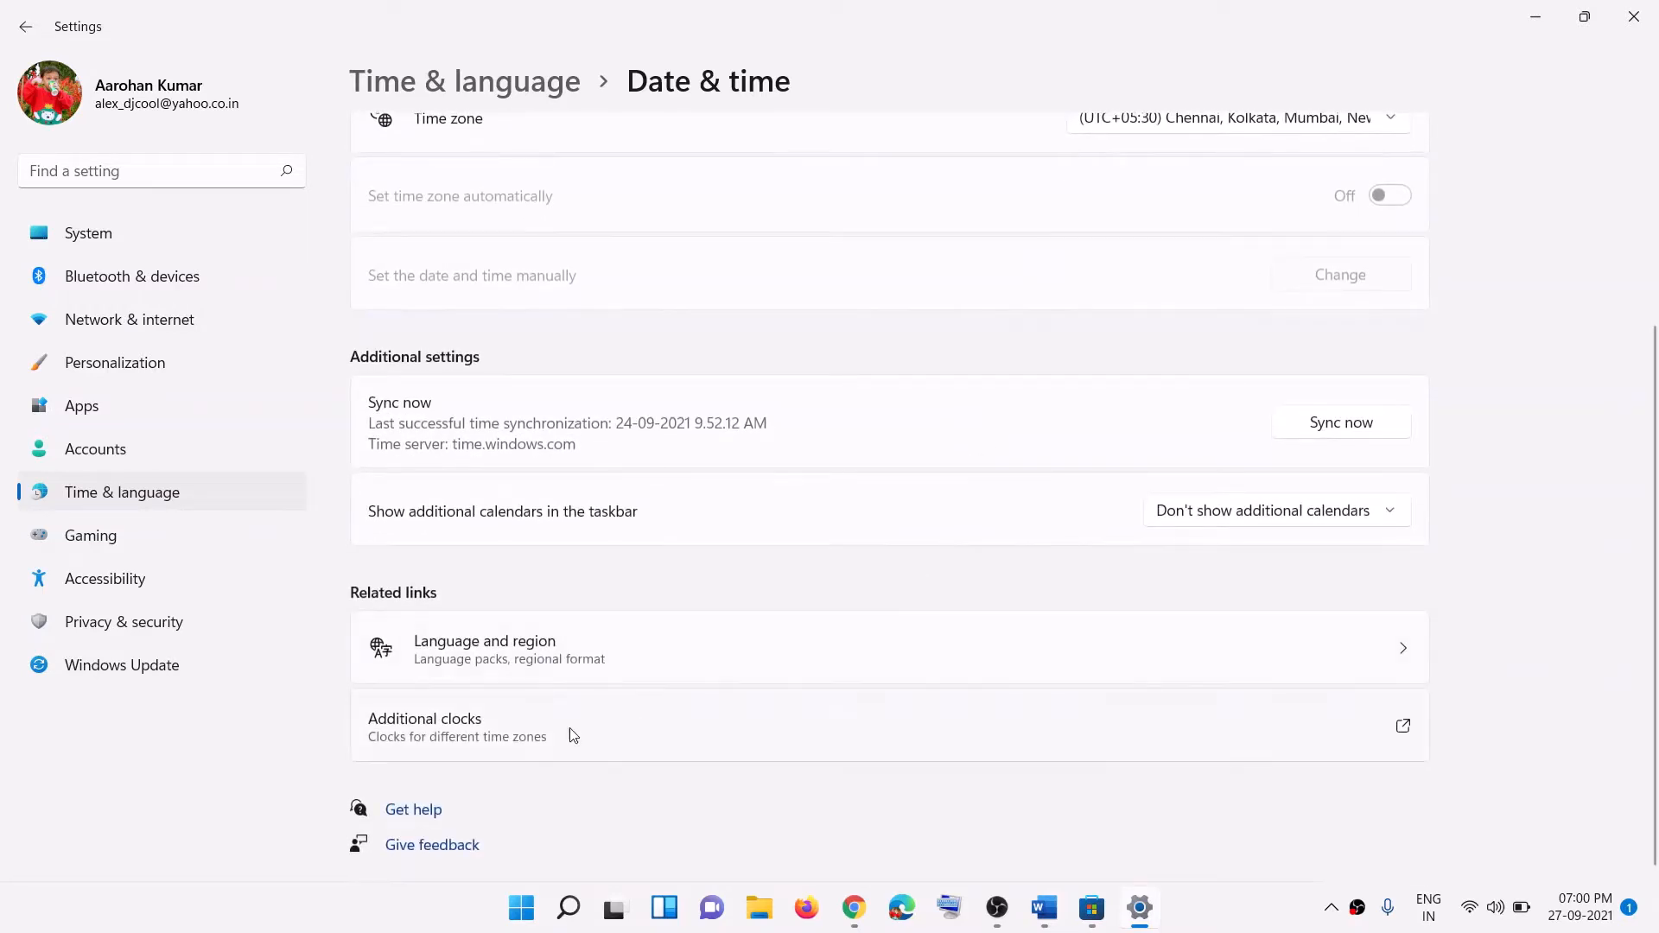
left_click(439, 736)
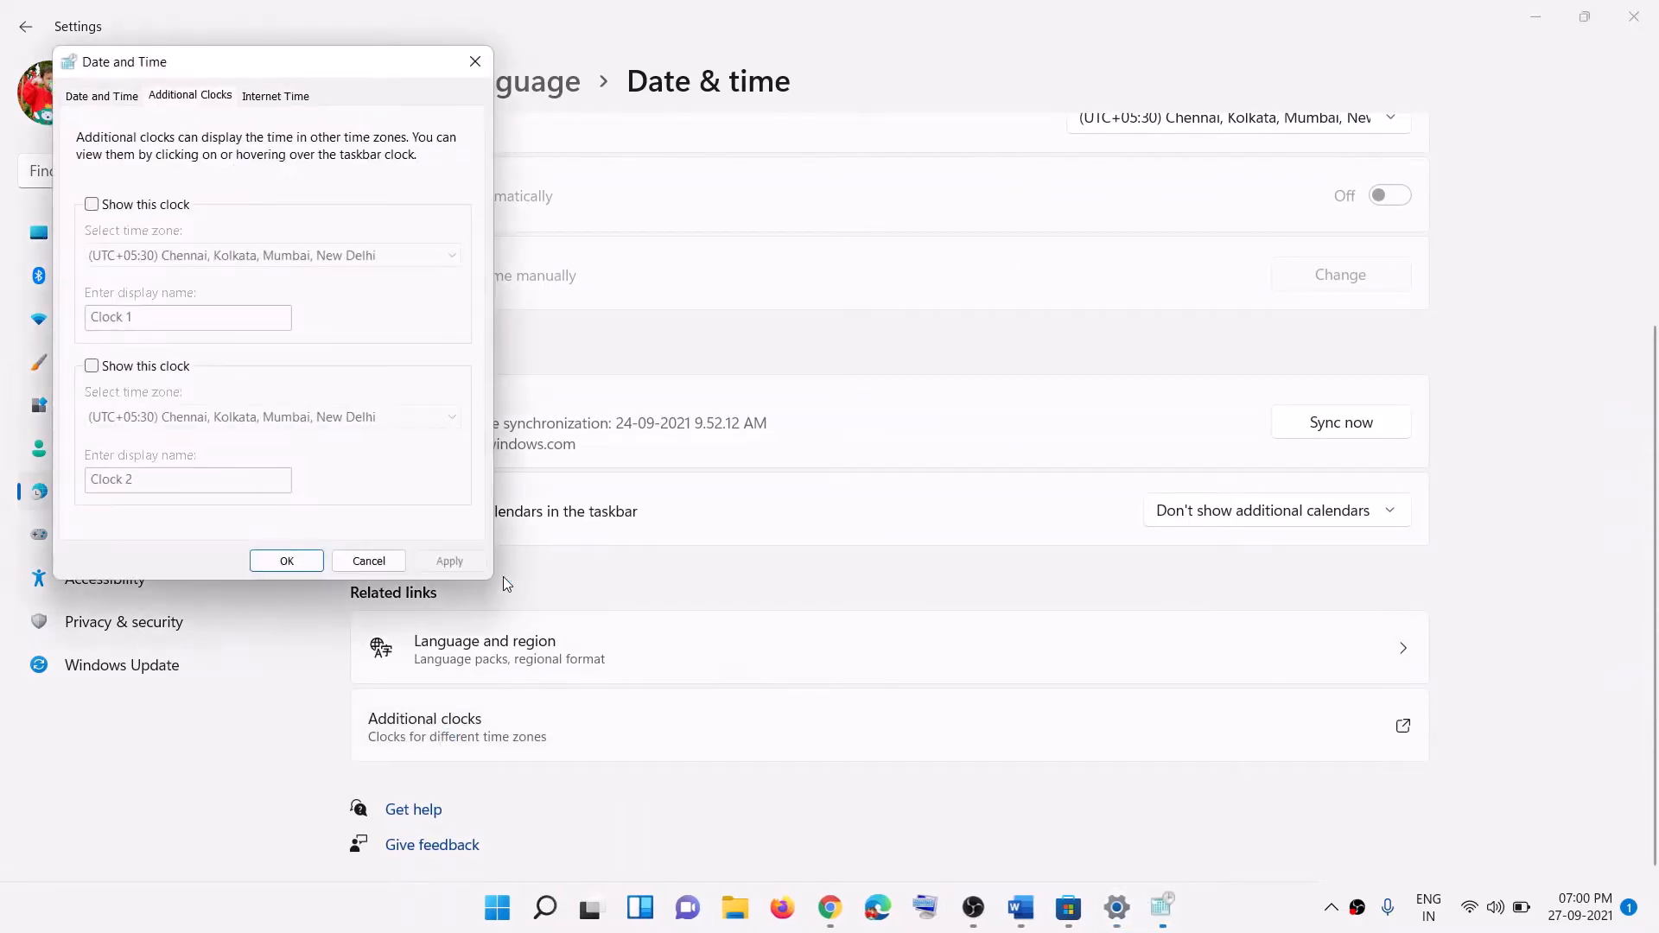
left_click(97, 99)
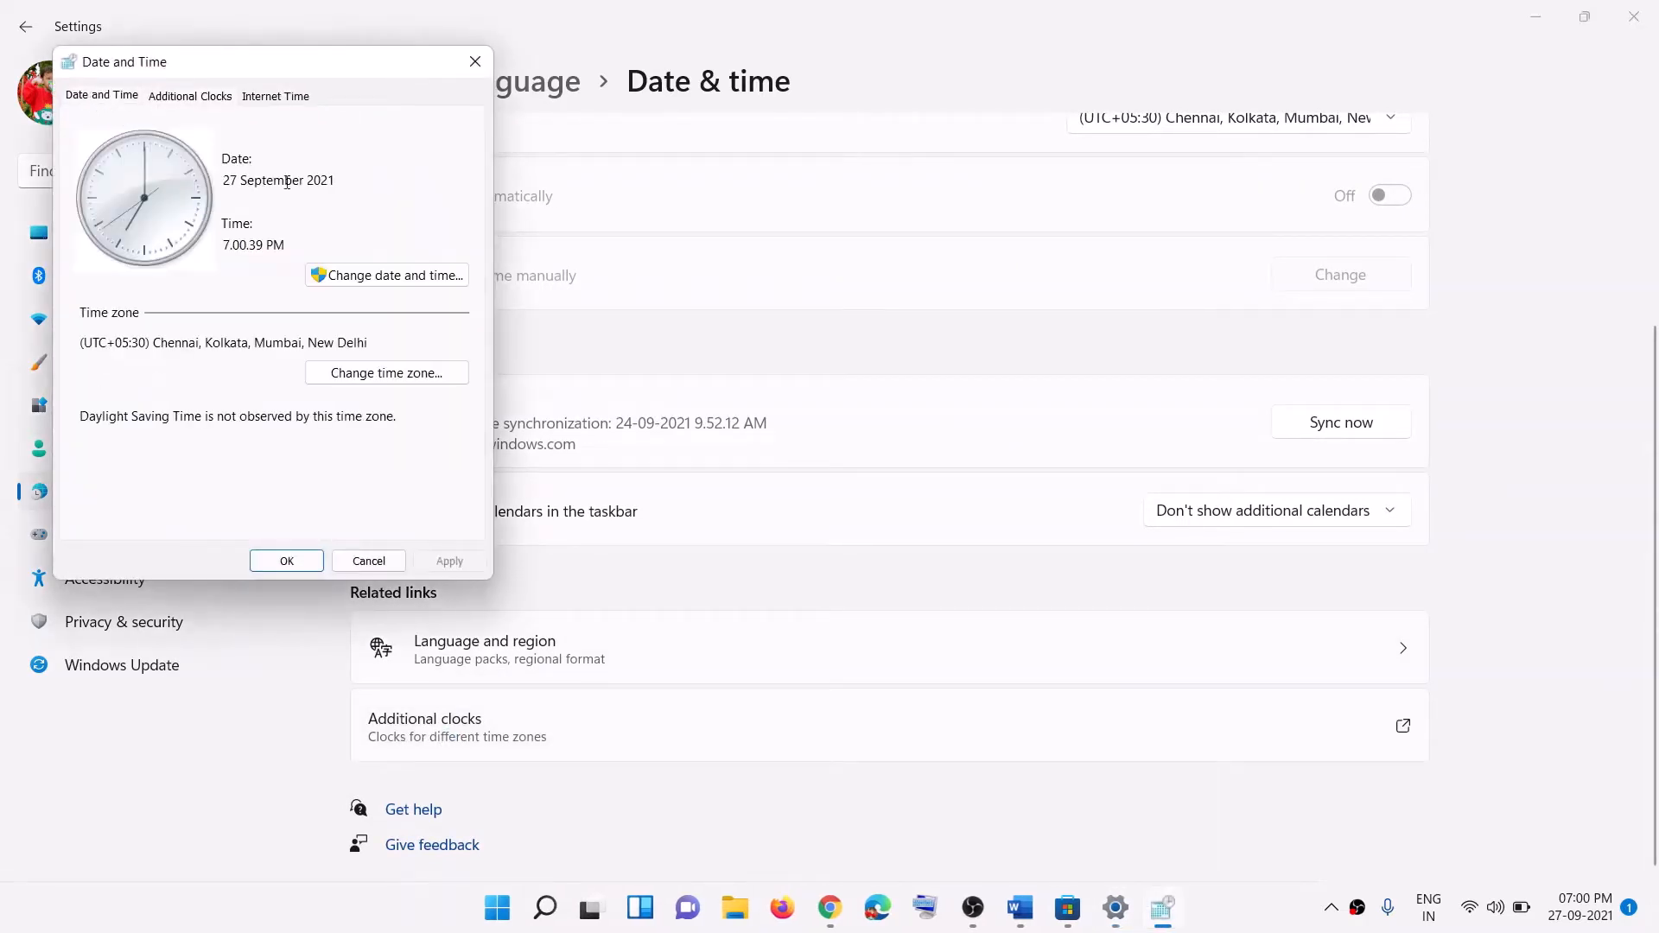
left_click(397, 286)
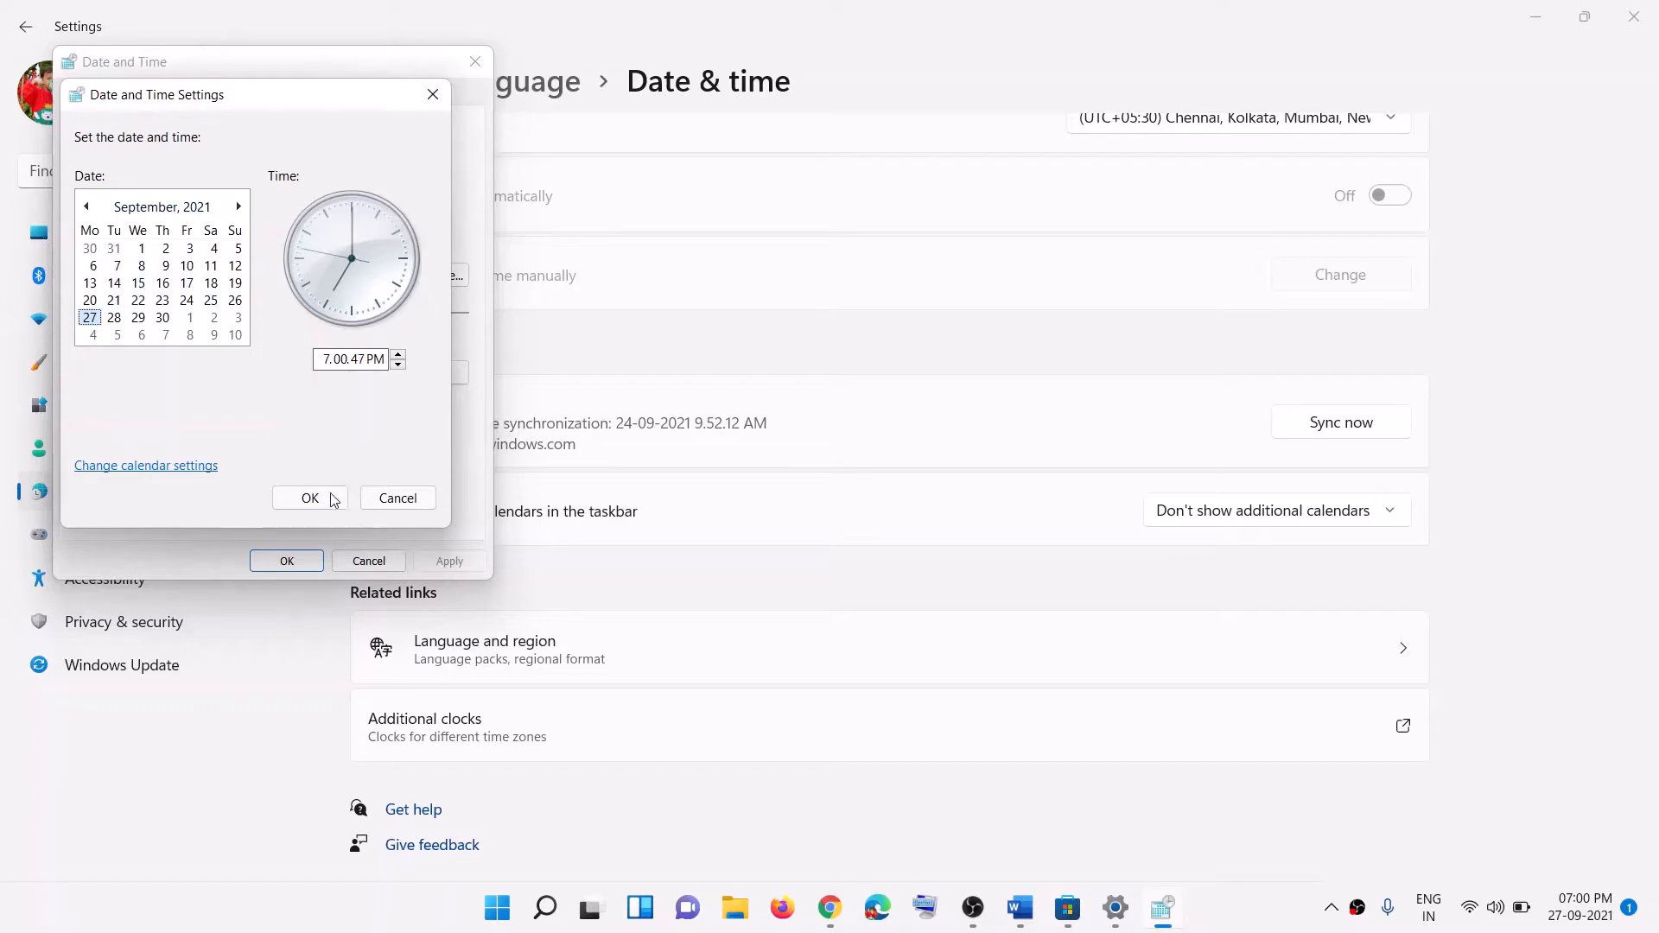
left_click(340, 359)
left_click(324, 359)
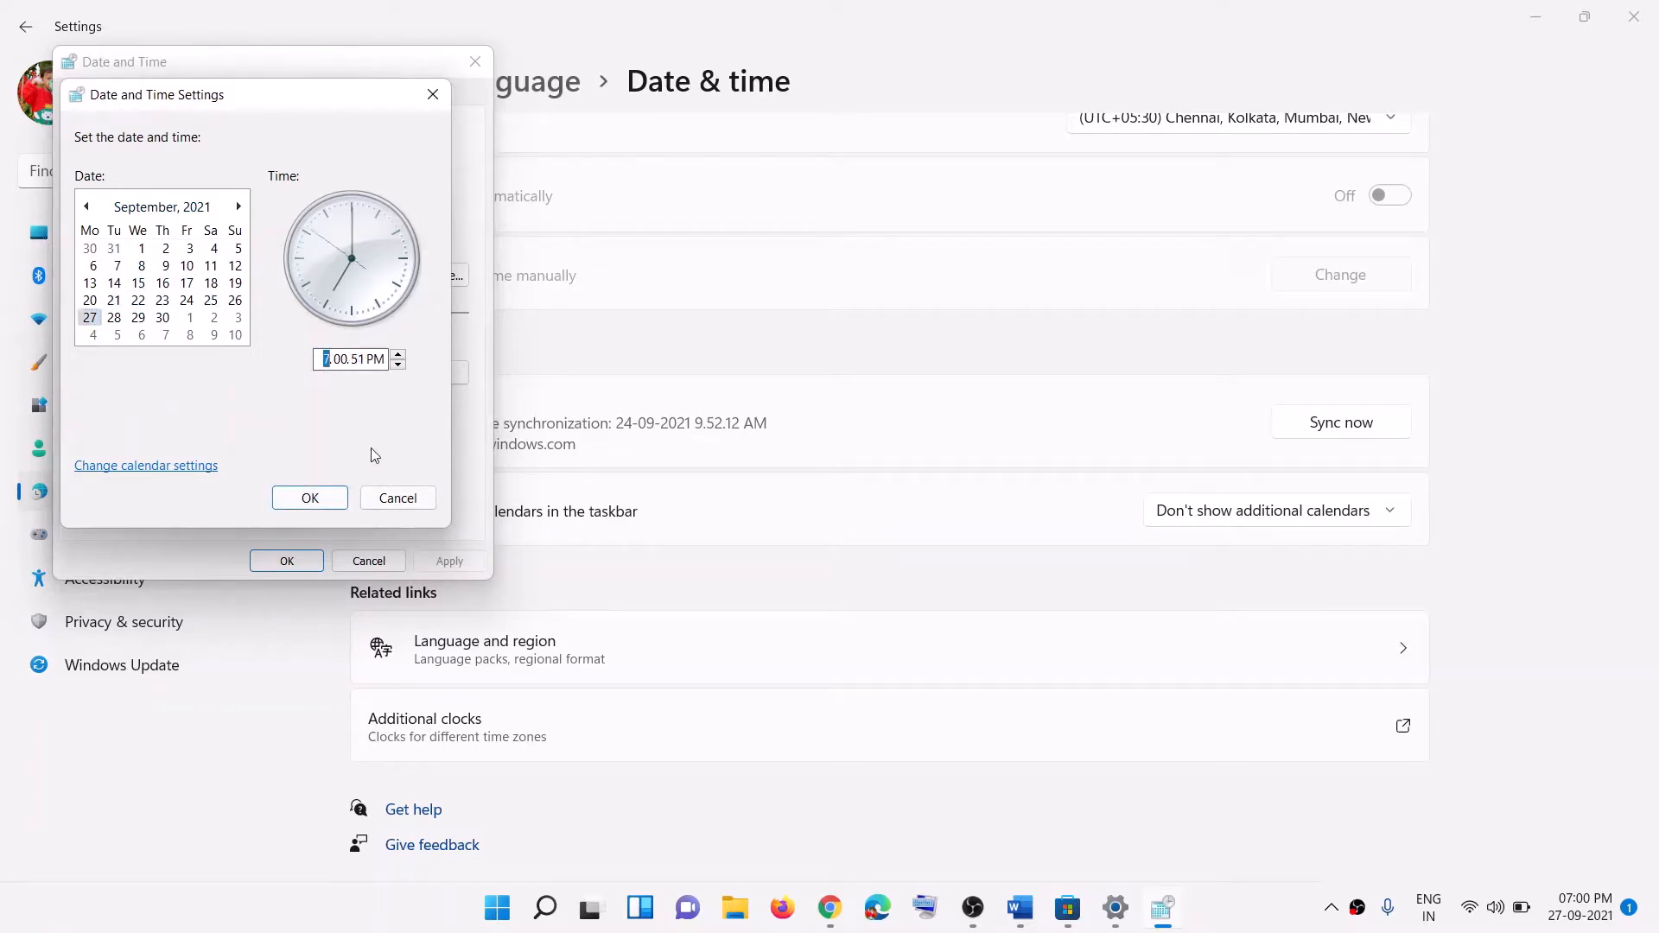
left_click(397, 498)
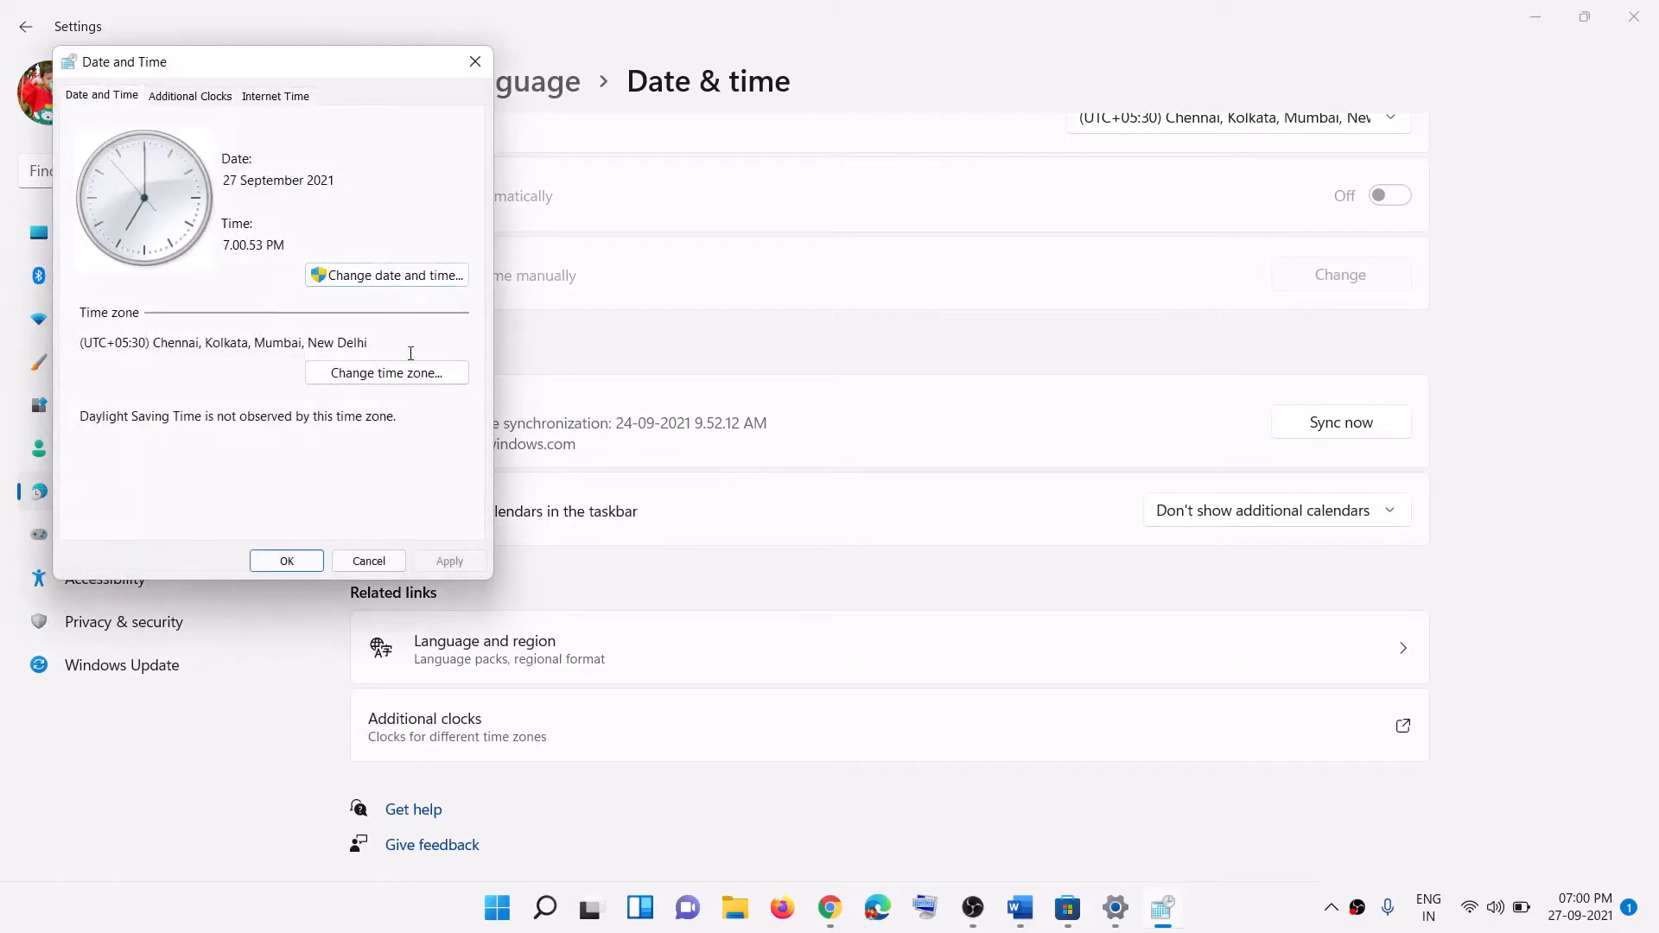
left_click(370, 378)
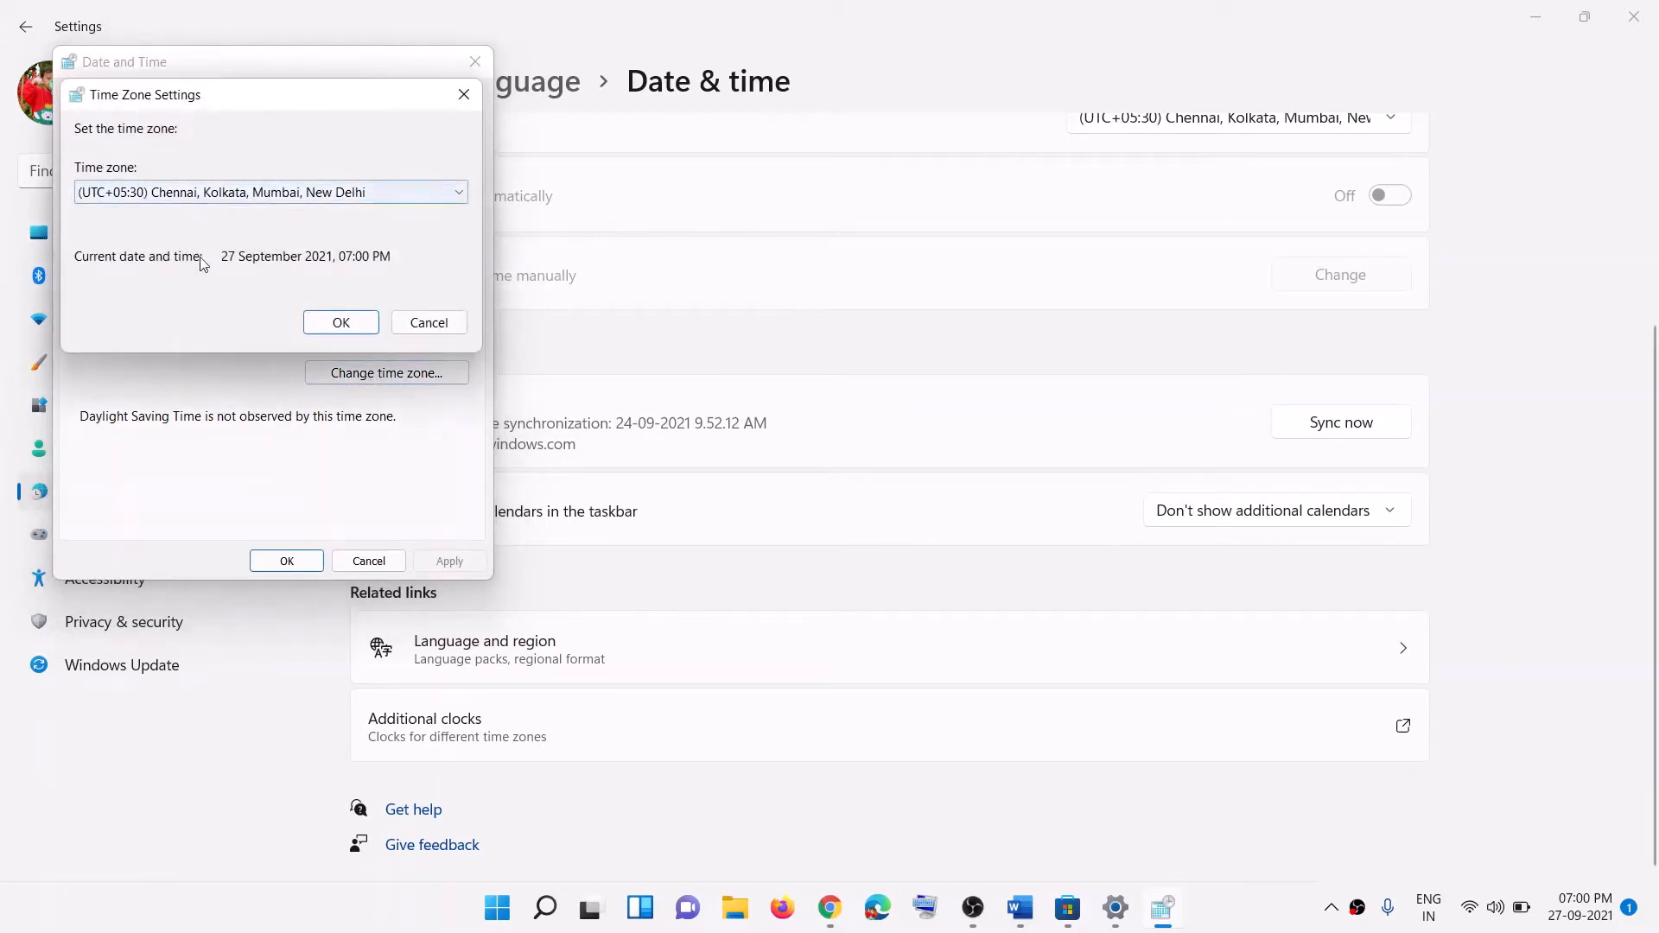
left_click(342, 322)
left_click(286, 561)
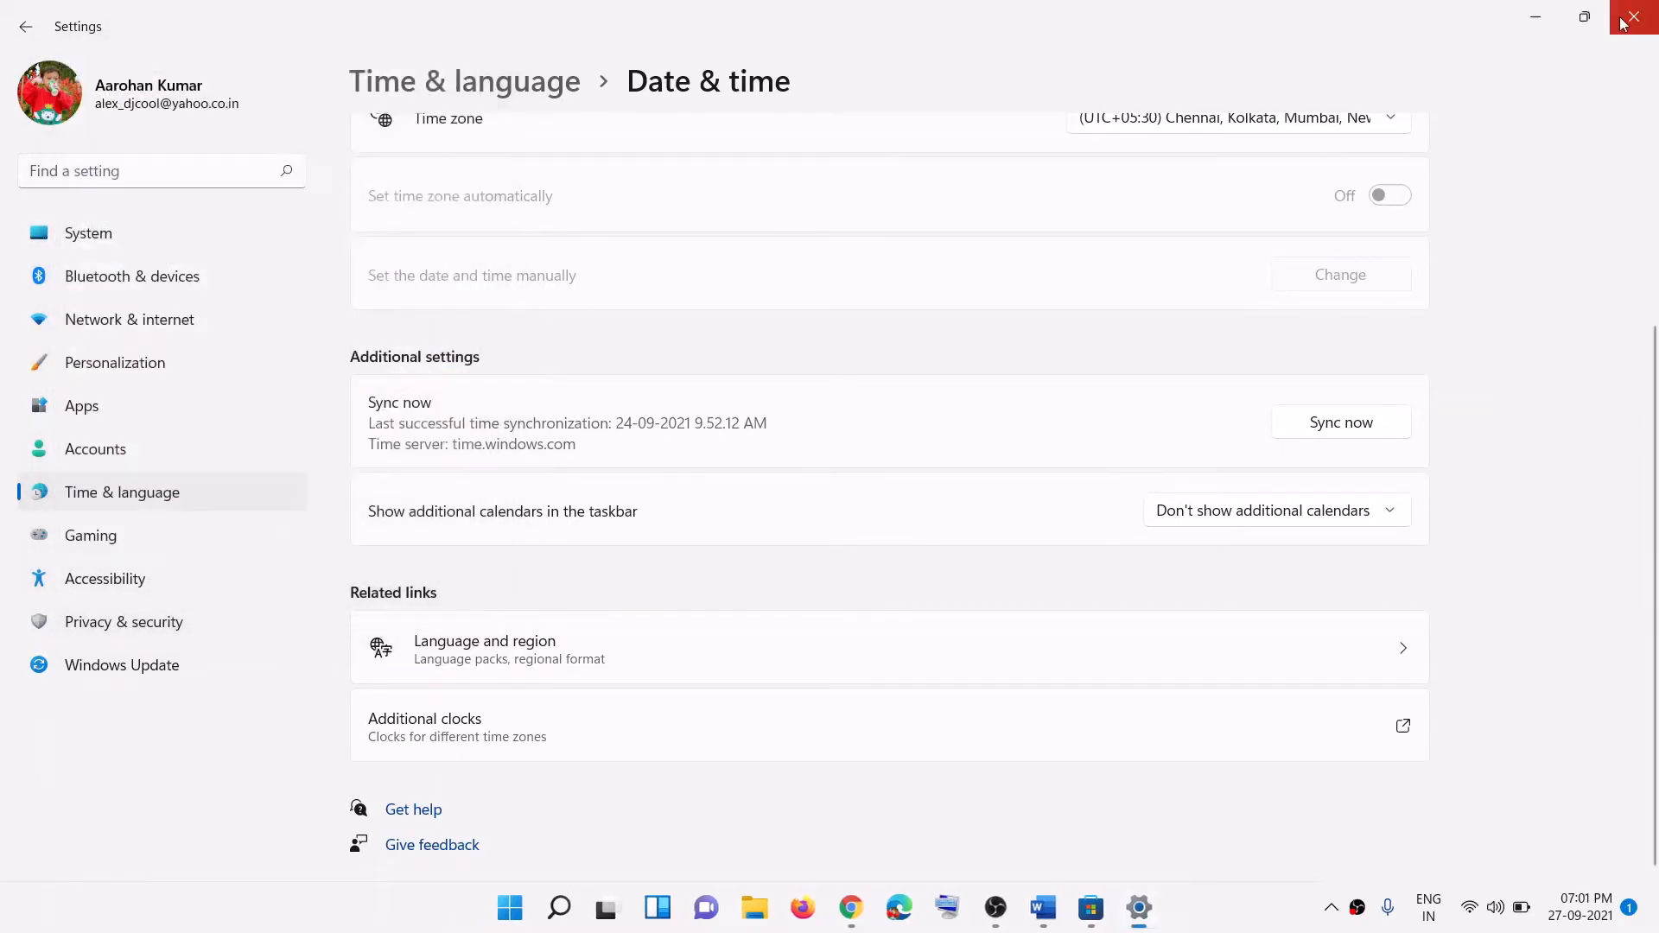
Step: Close Settings, highlight Step 2 about the library, and return to the Dead by Daylight page
left_click(1622, 24)
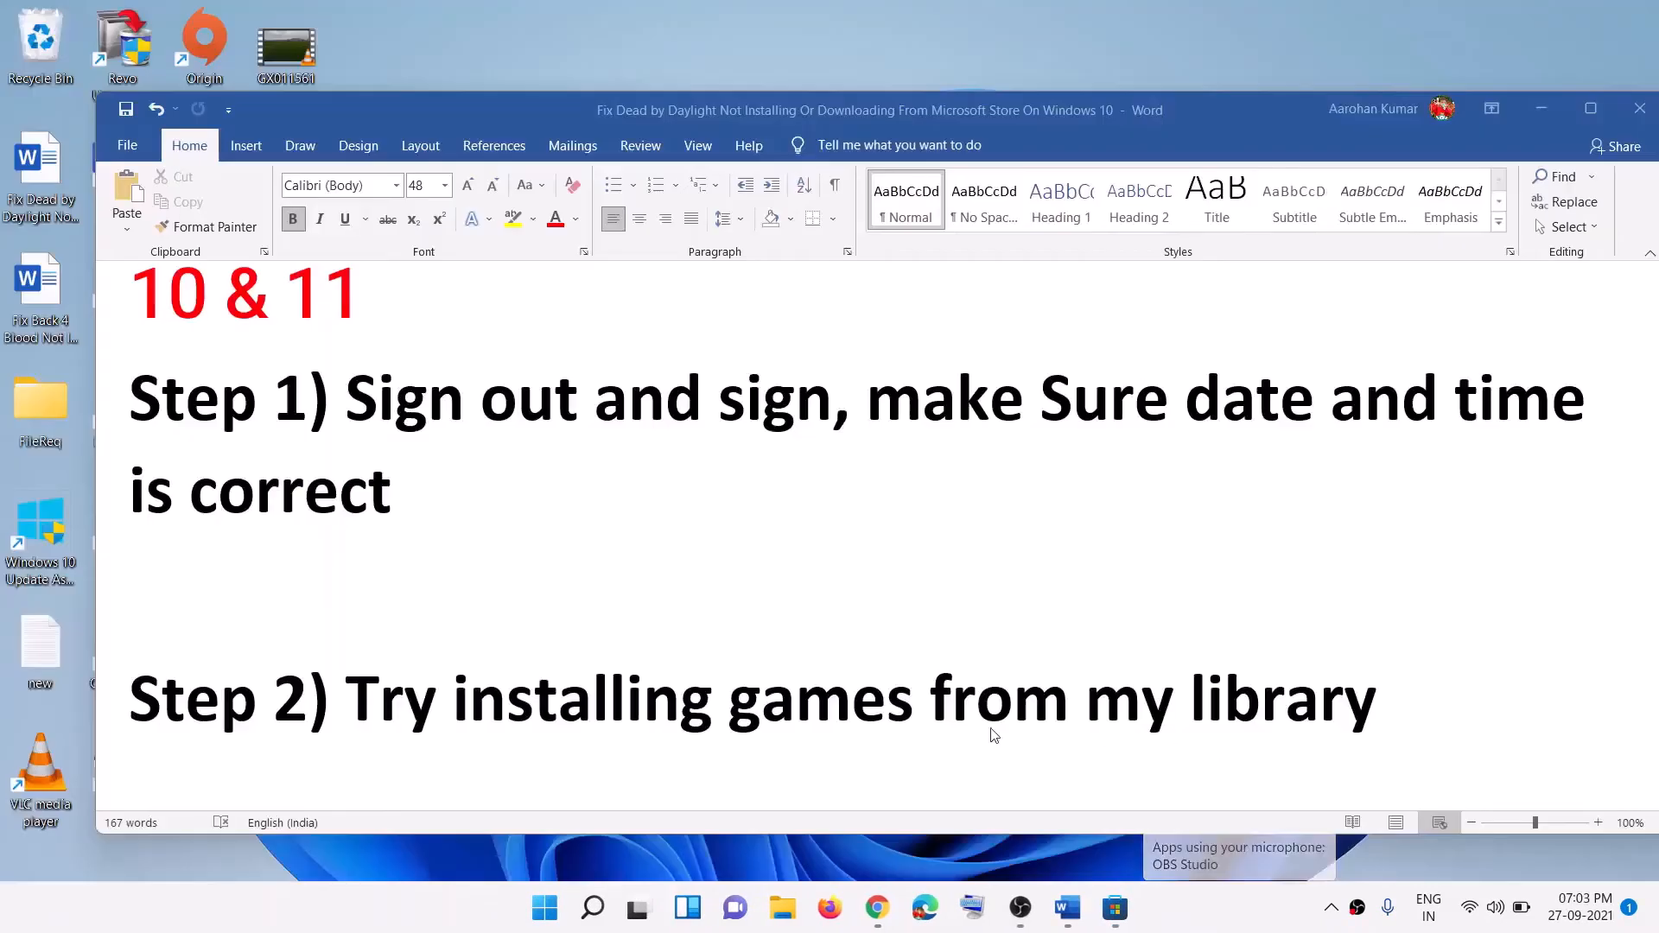
left_click(457, 683)
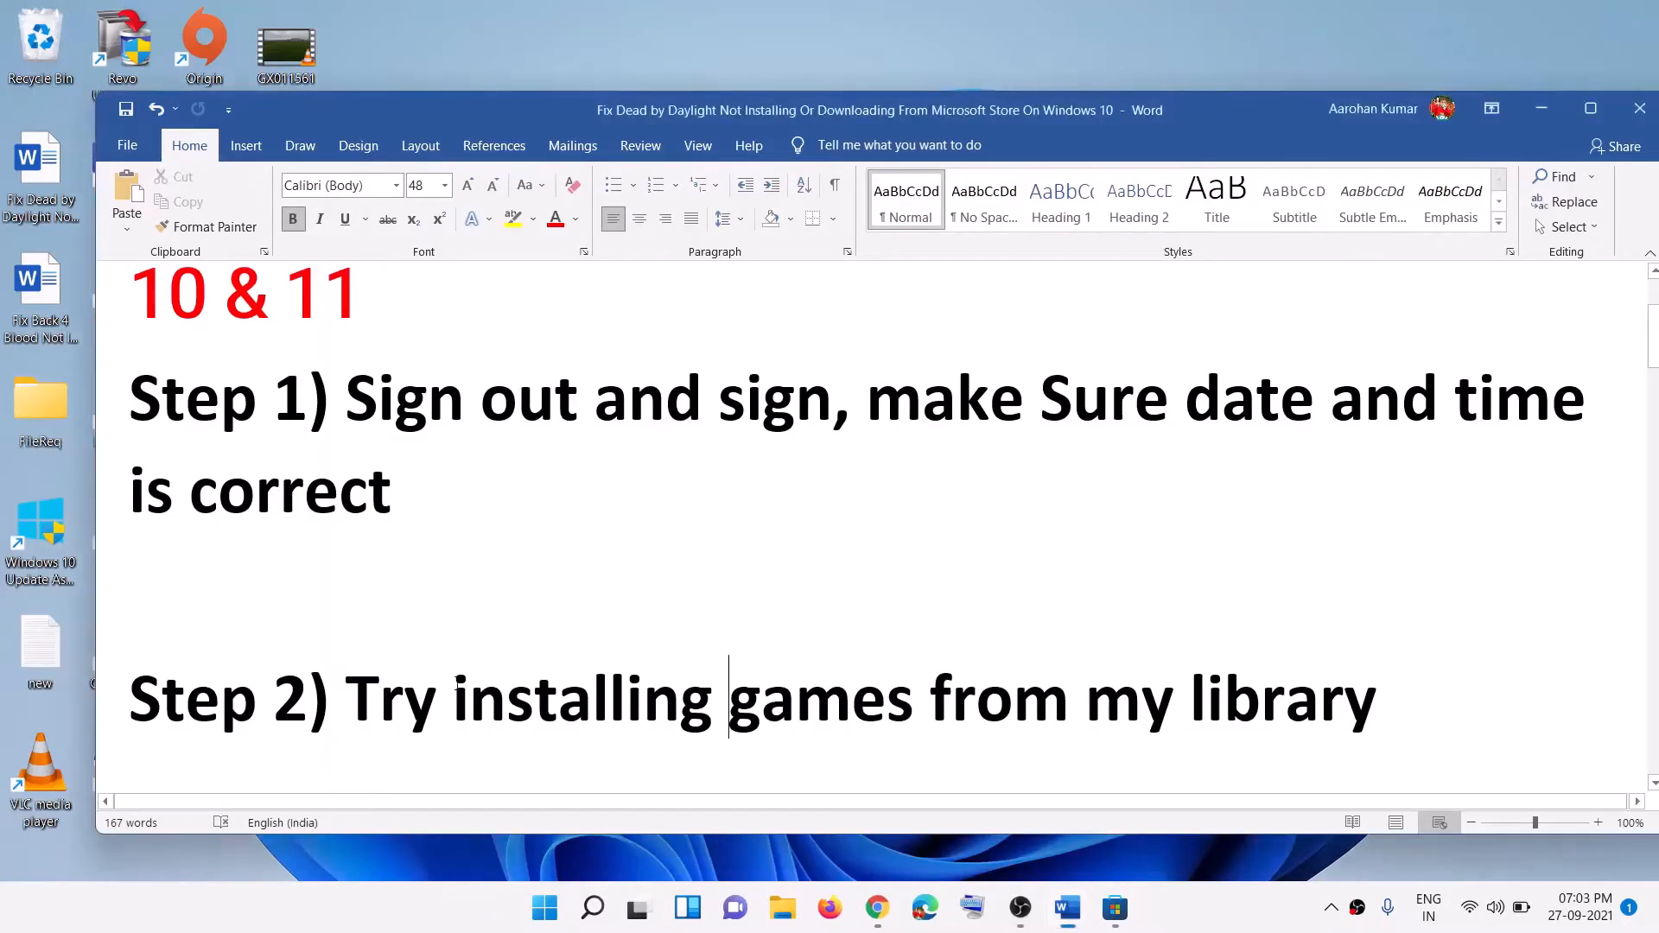
left_click_drag(355, 694, 1374, 704)
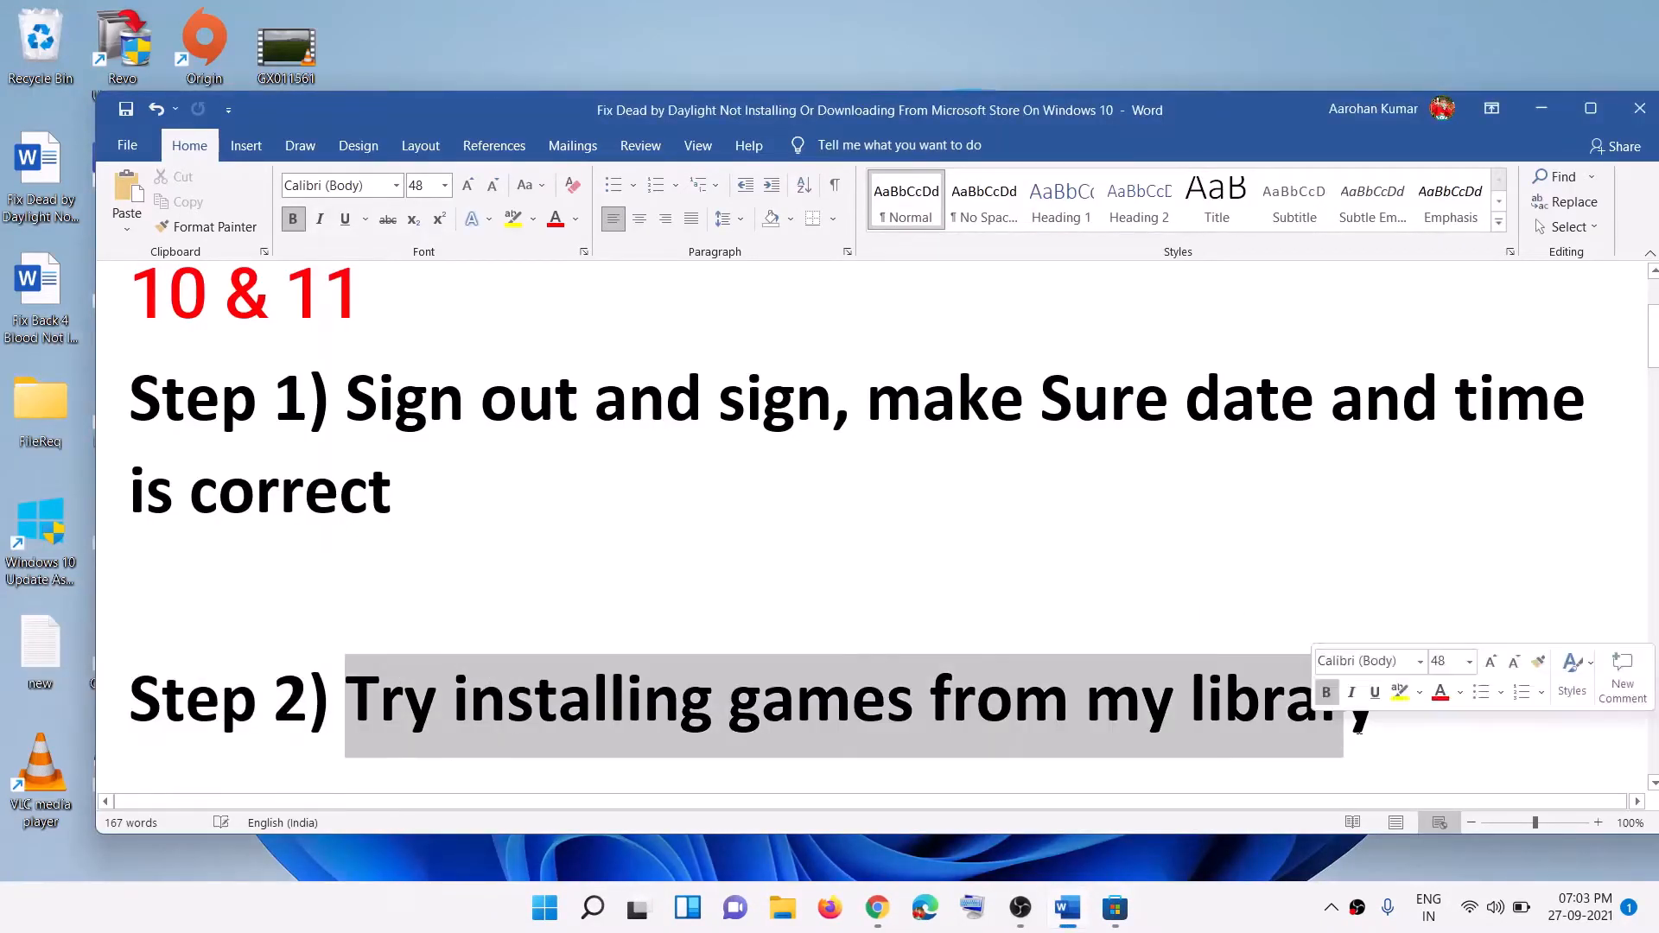
left_click(1123, 919)
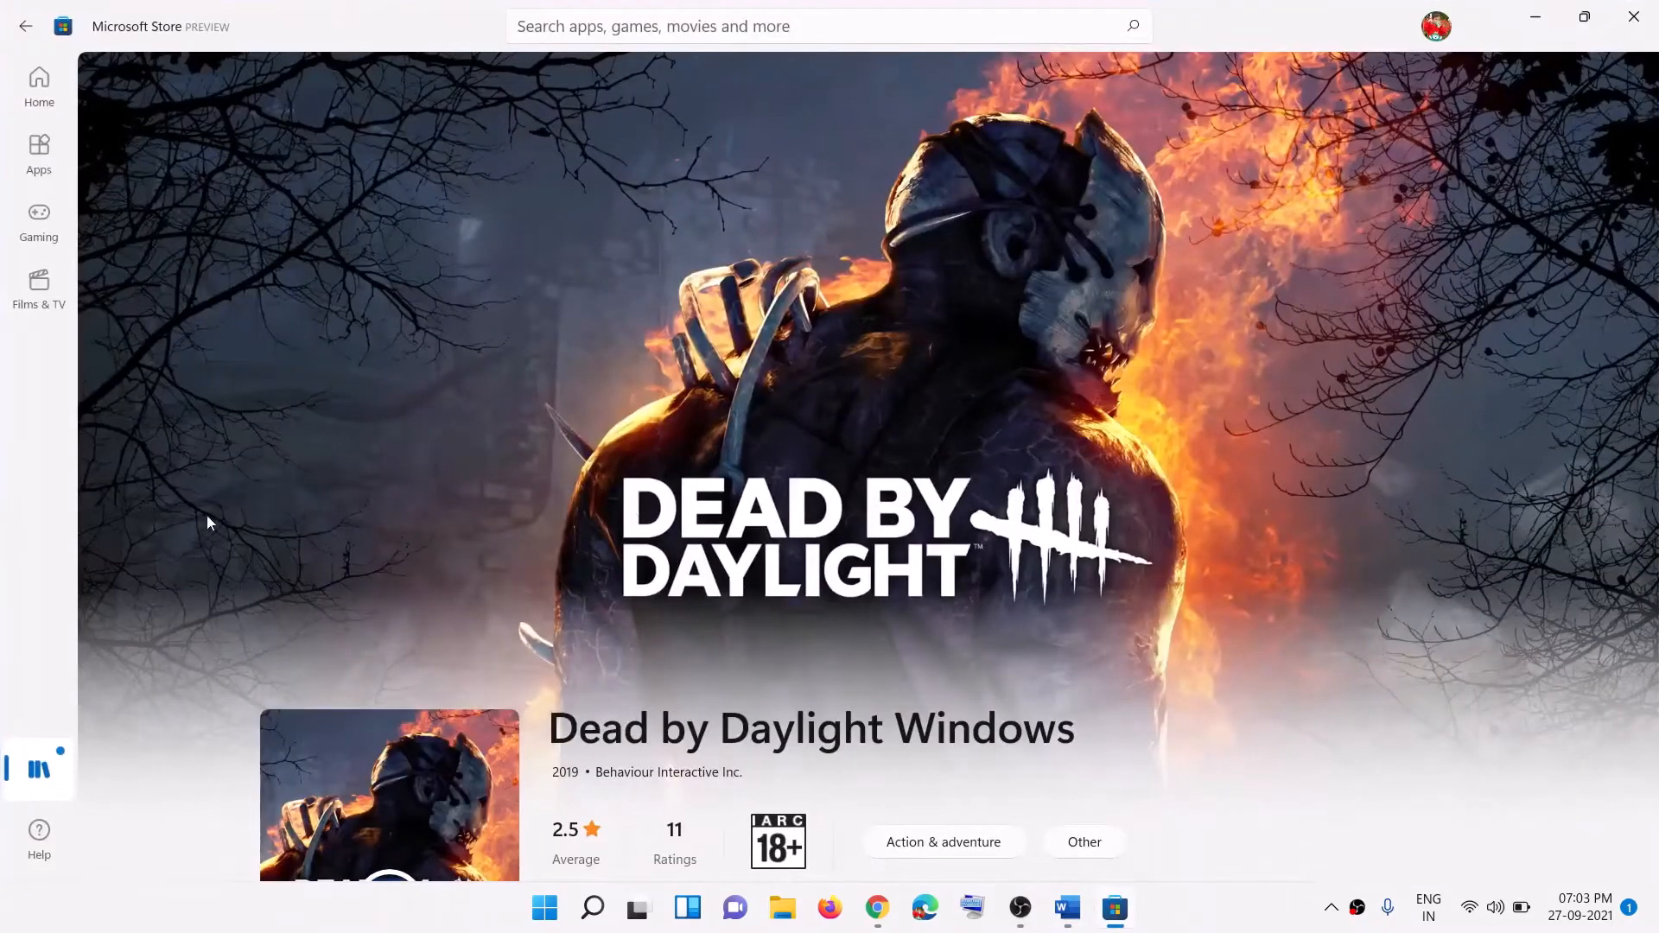
Step: Open the Store Library and scroll through its 42 updates and downloads
left_click(39, 771)
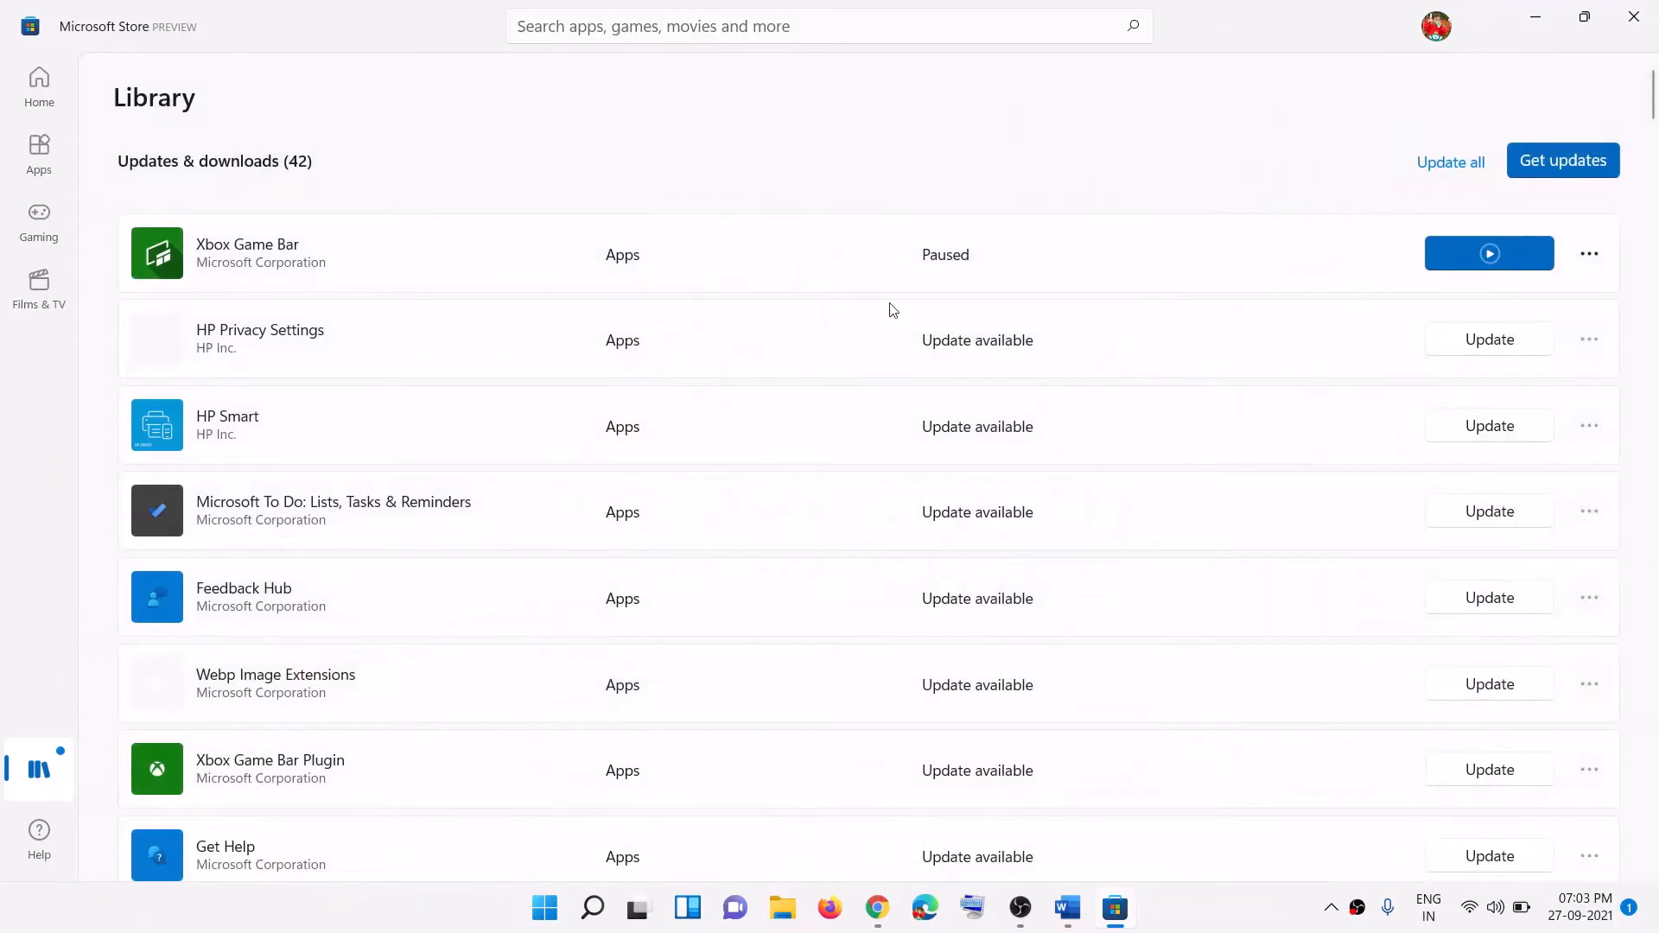
scroll(756, 368, "down", 4)
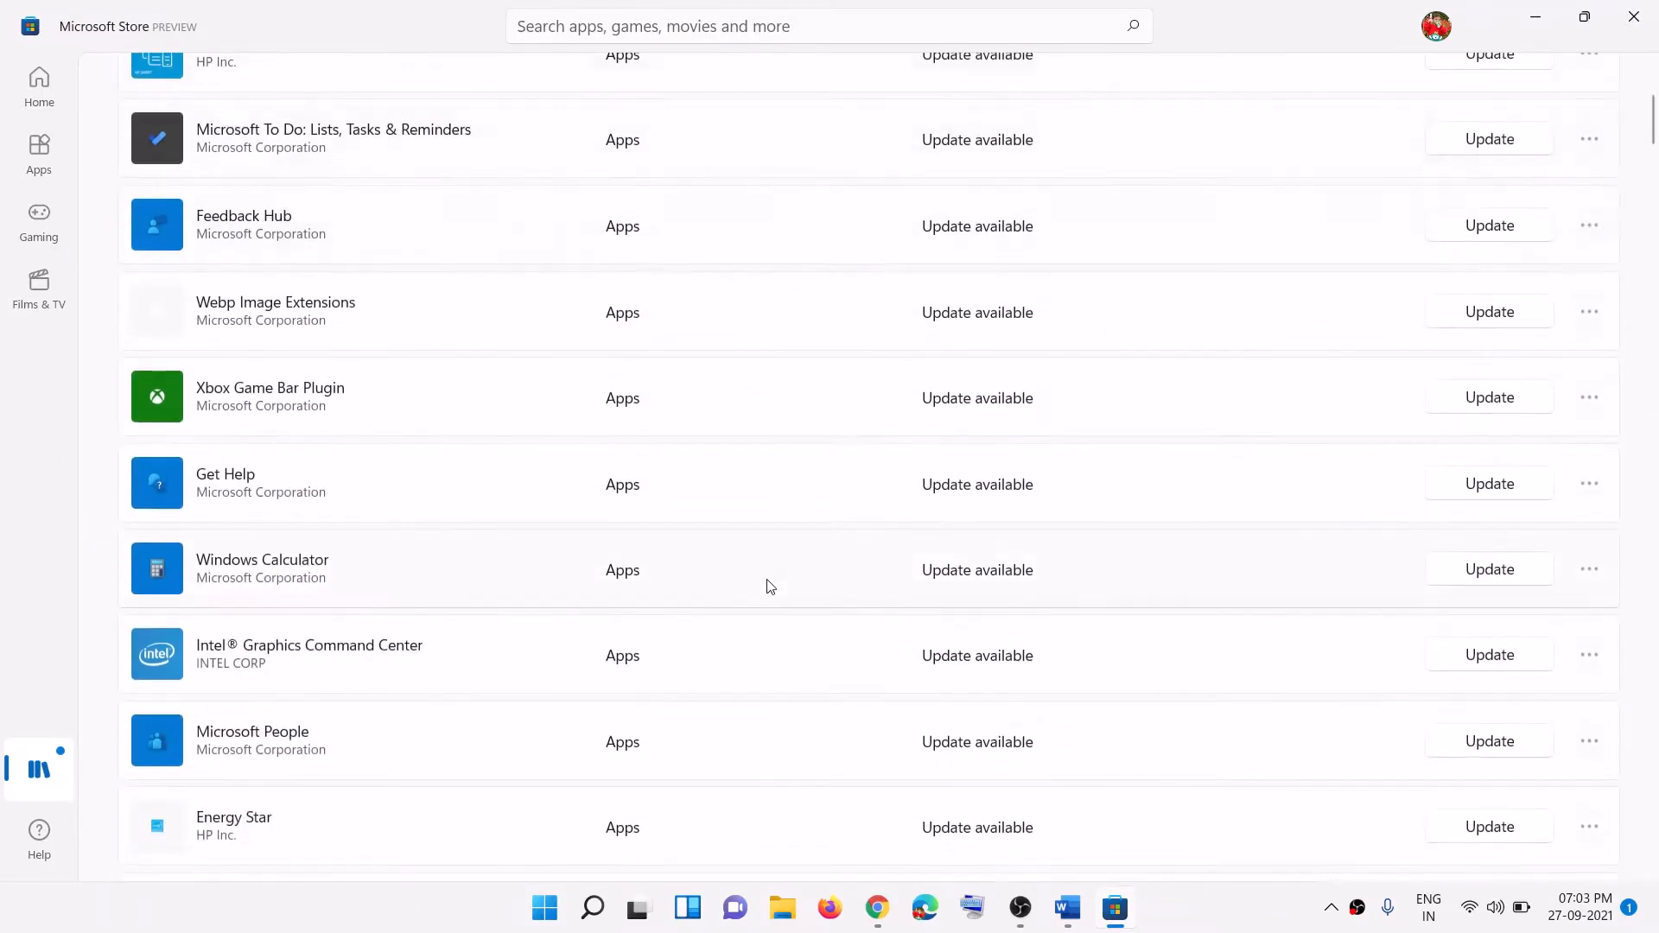
scroll(770, 586, "up", 4)
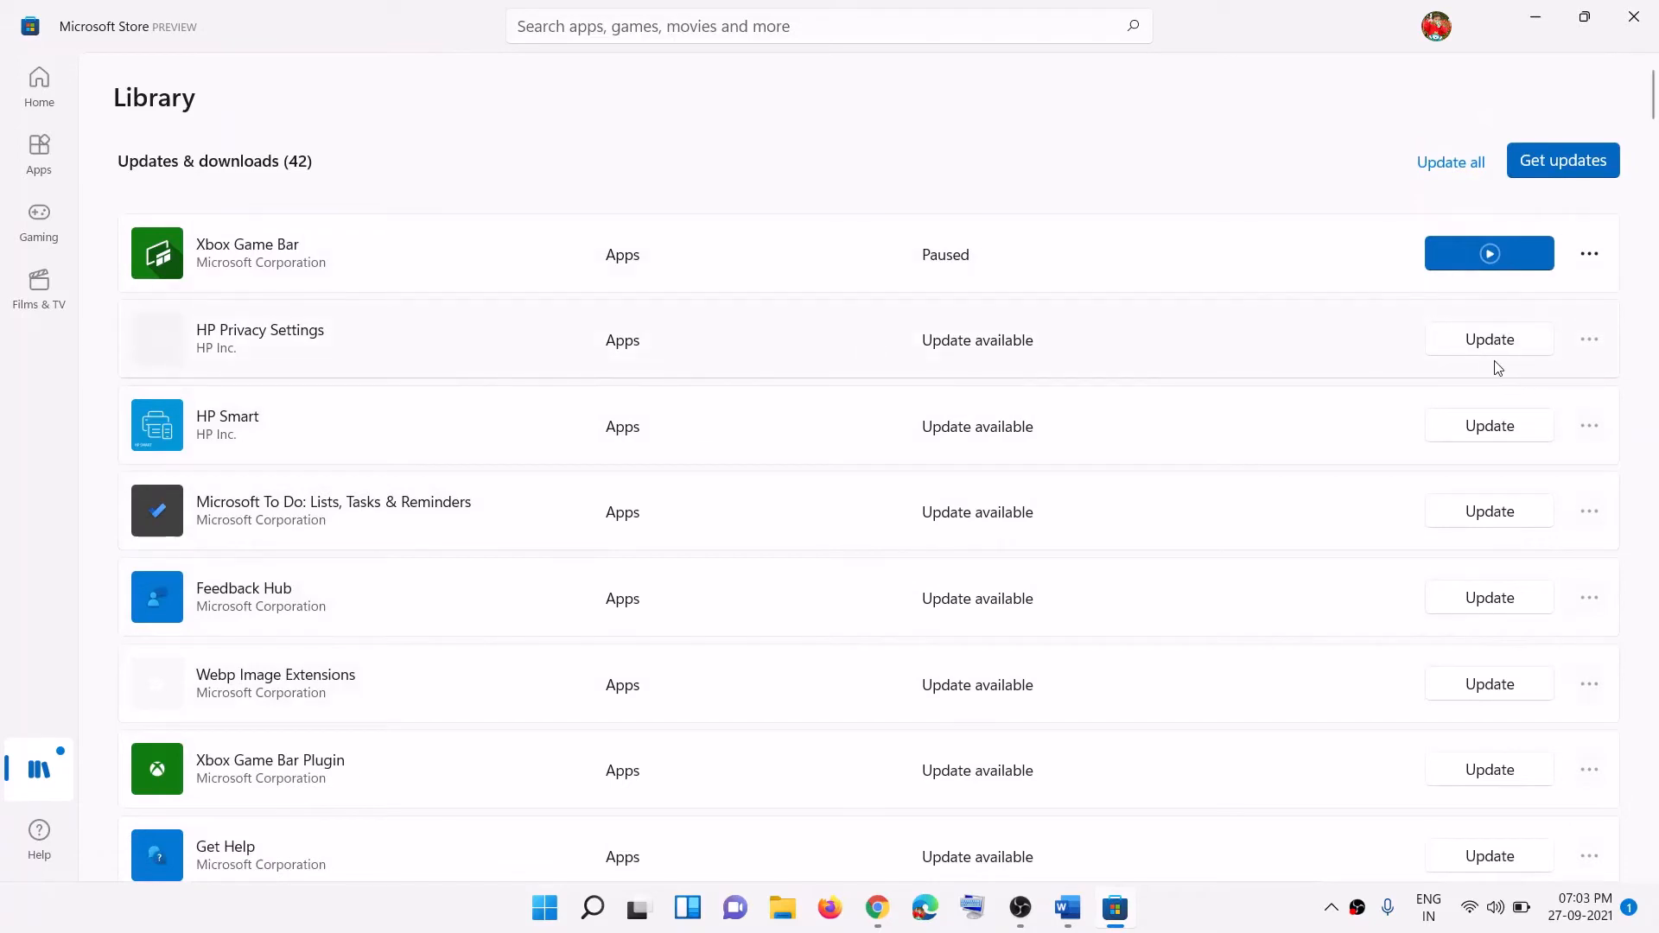
left_click(1527, 35)
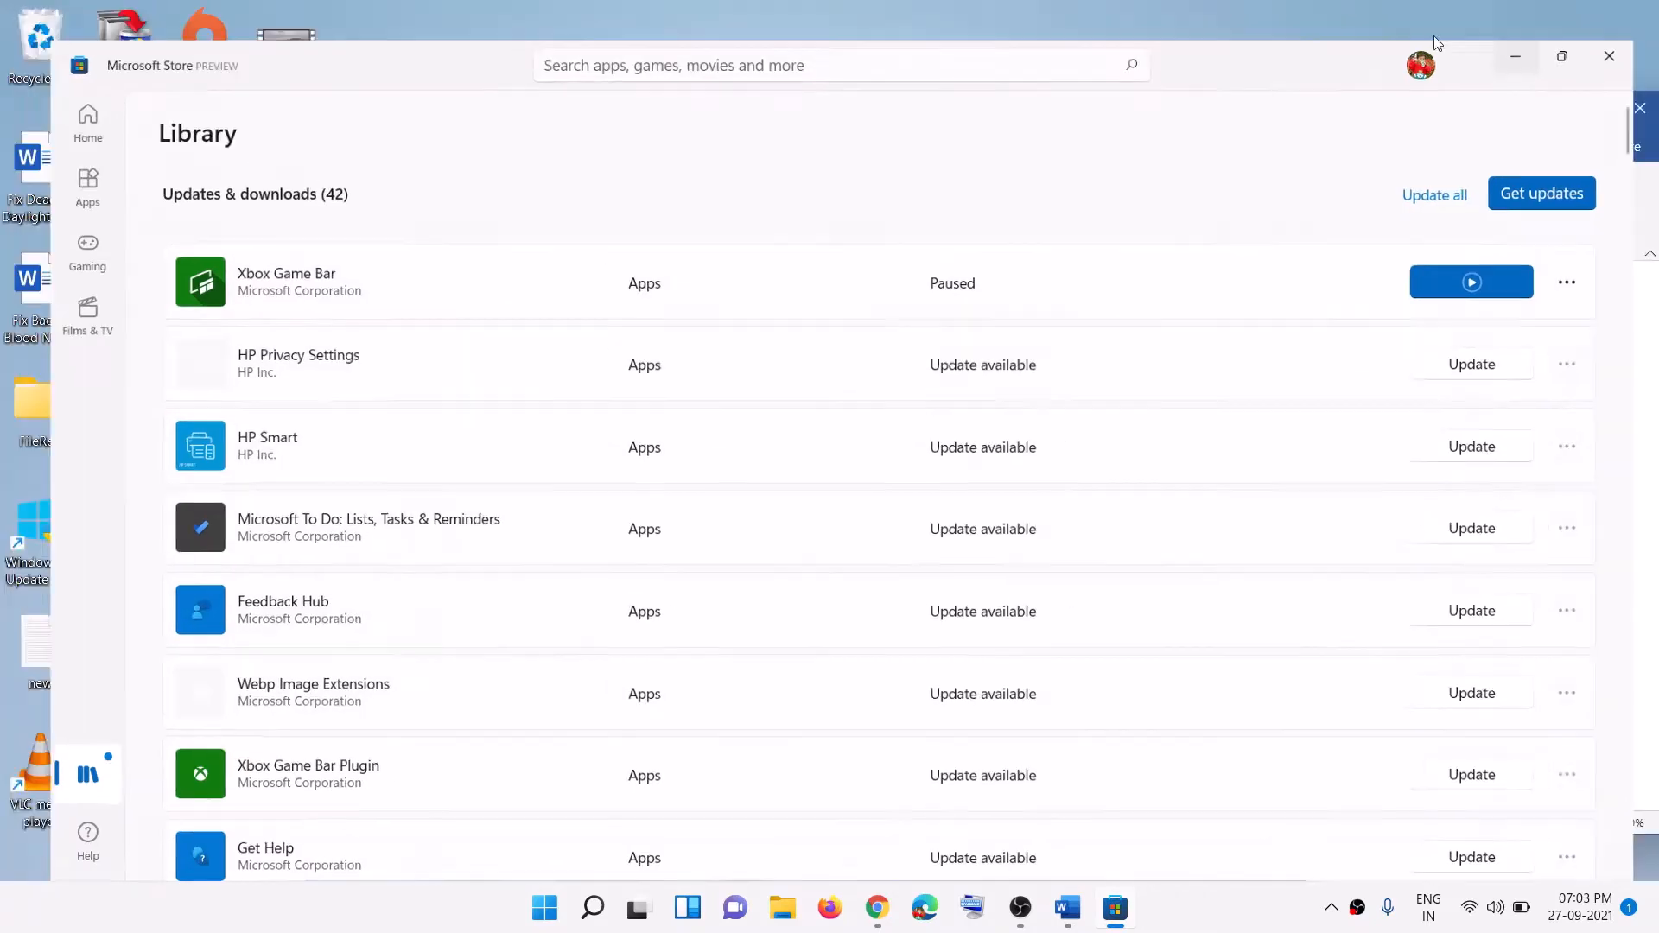
Step: Highlight Step 3, 'Run Windows Store Troubleshooter', in the Word guide
left_click_drag(1189, 702, 452, 702)
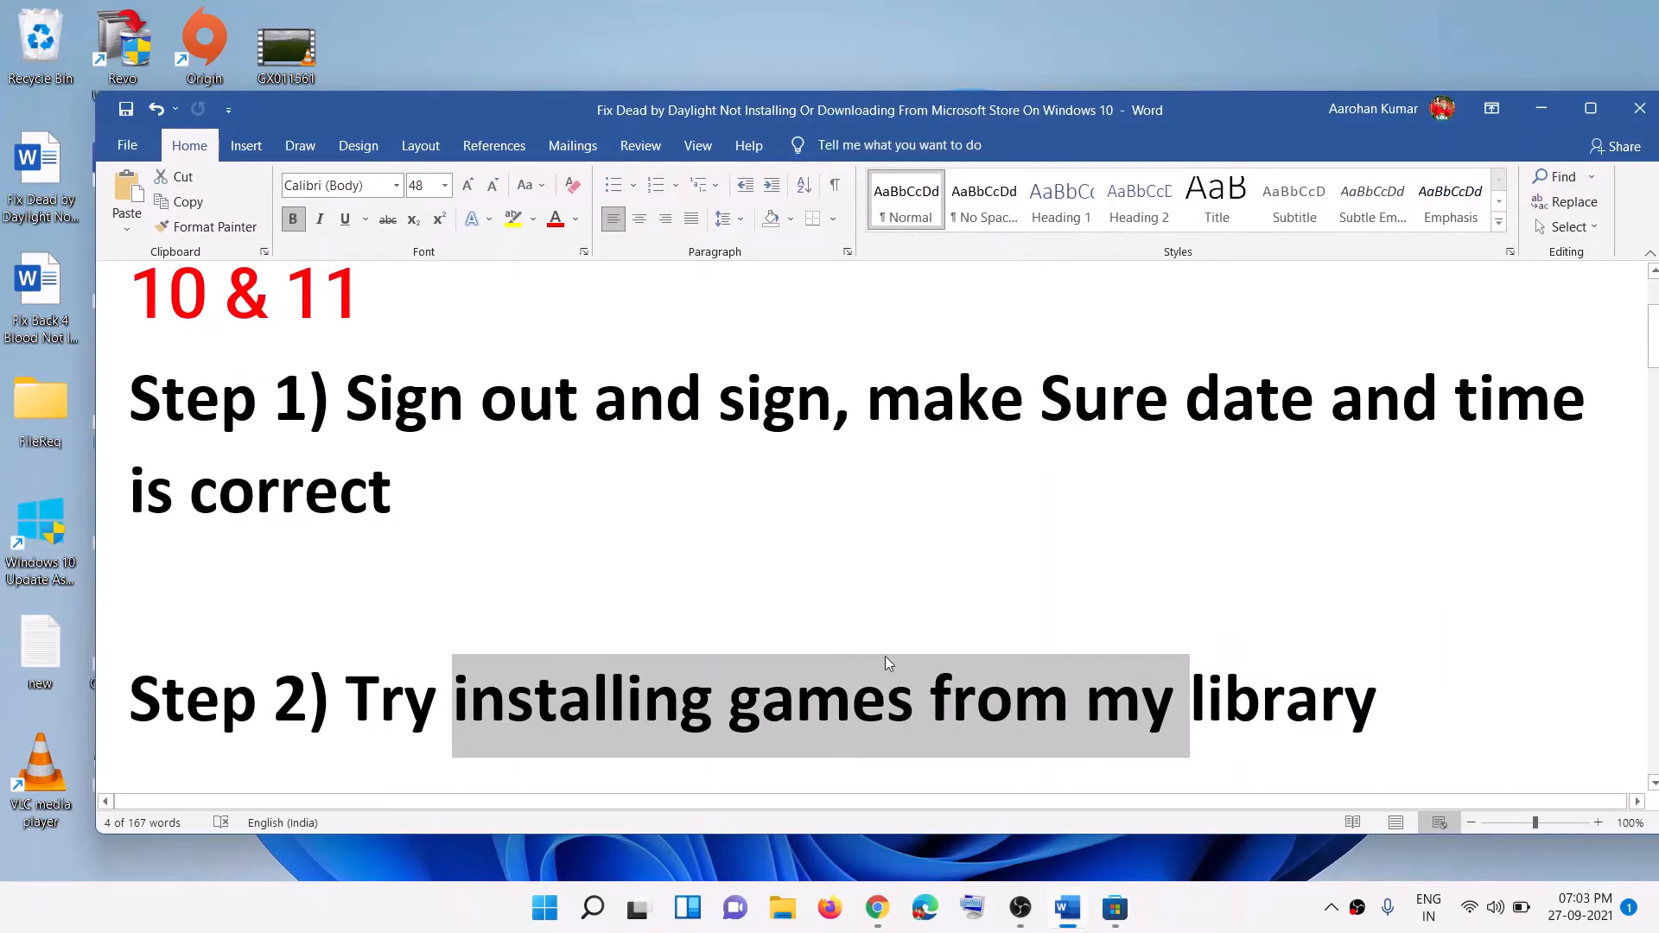
scroll(884, 655, "down", 5)
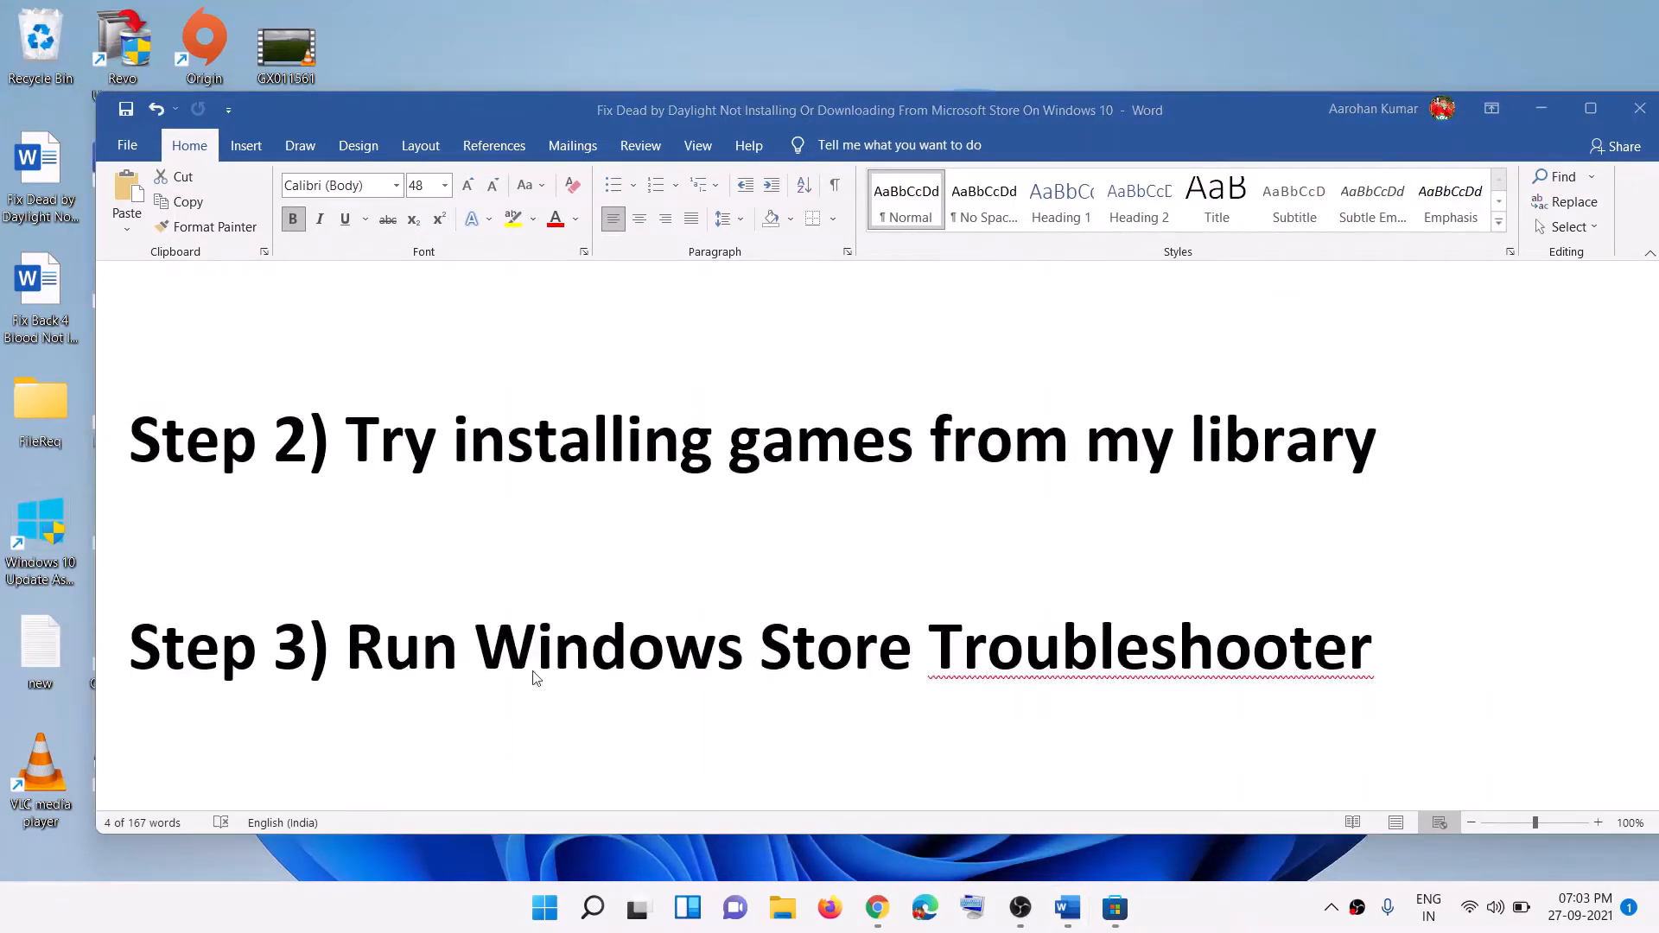
left_click(467, 660)
left_click_drag(383, 654, 1294, 616)
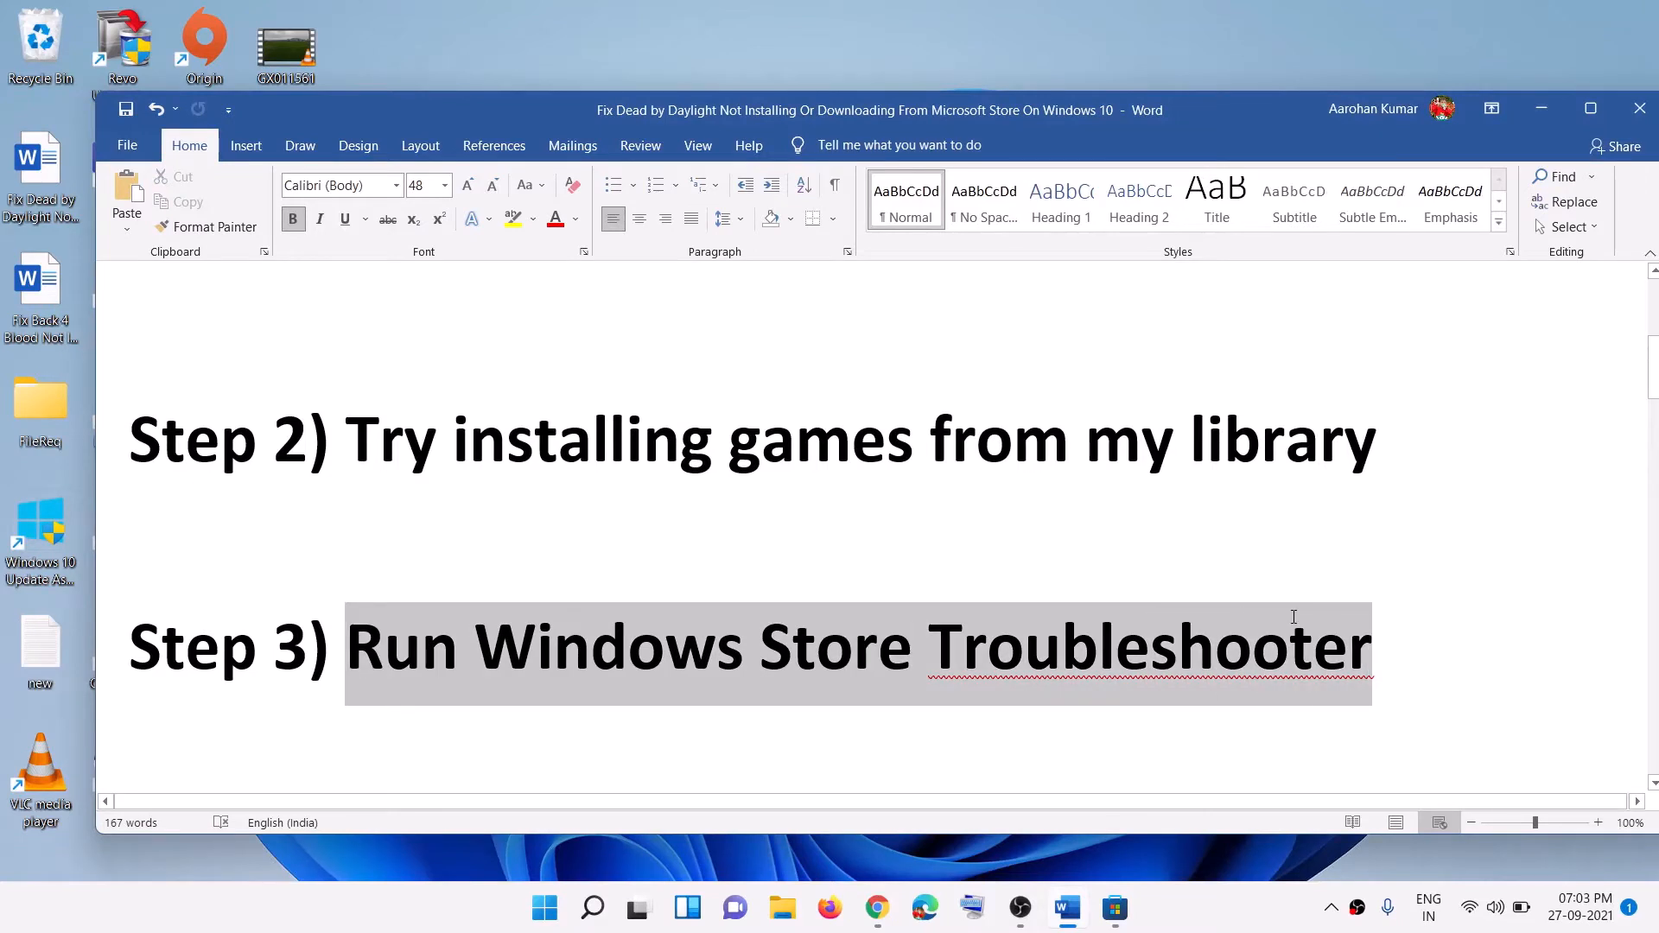
left_click(544, 908)
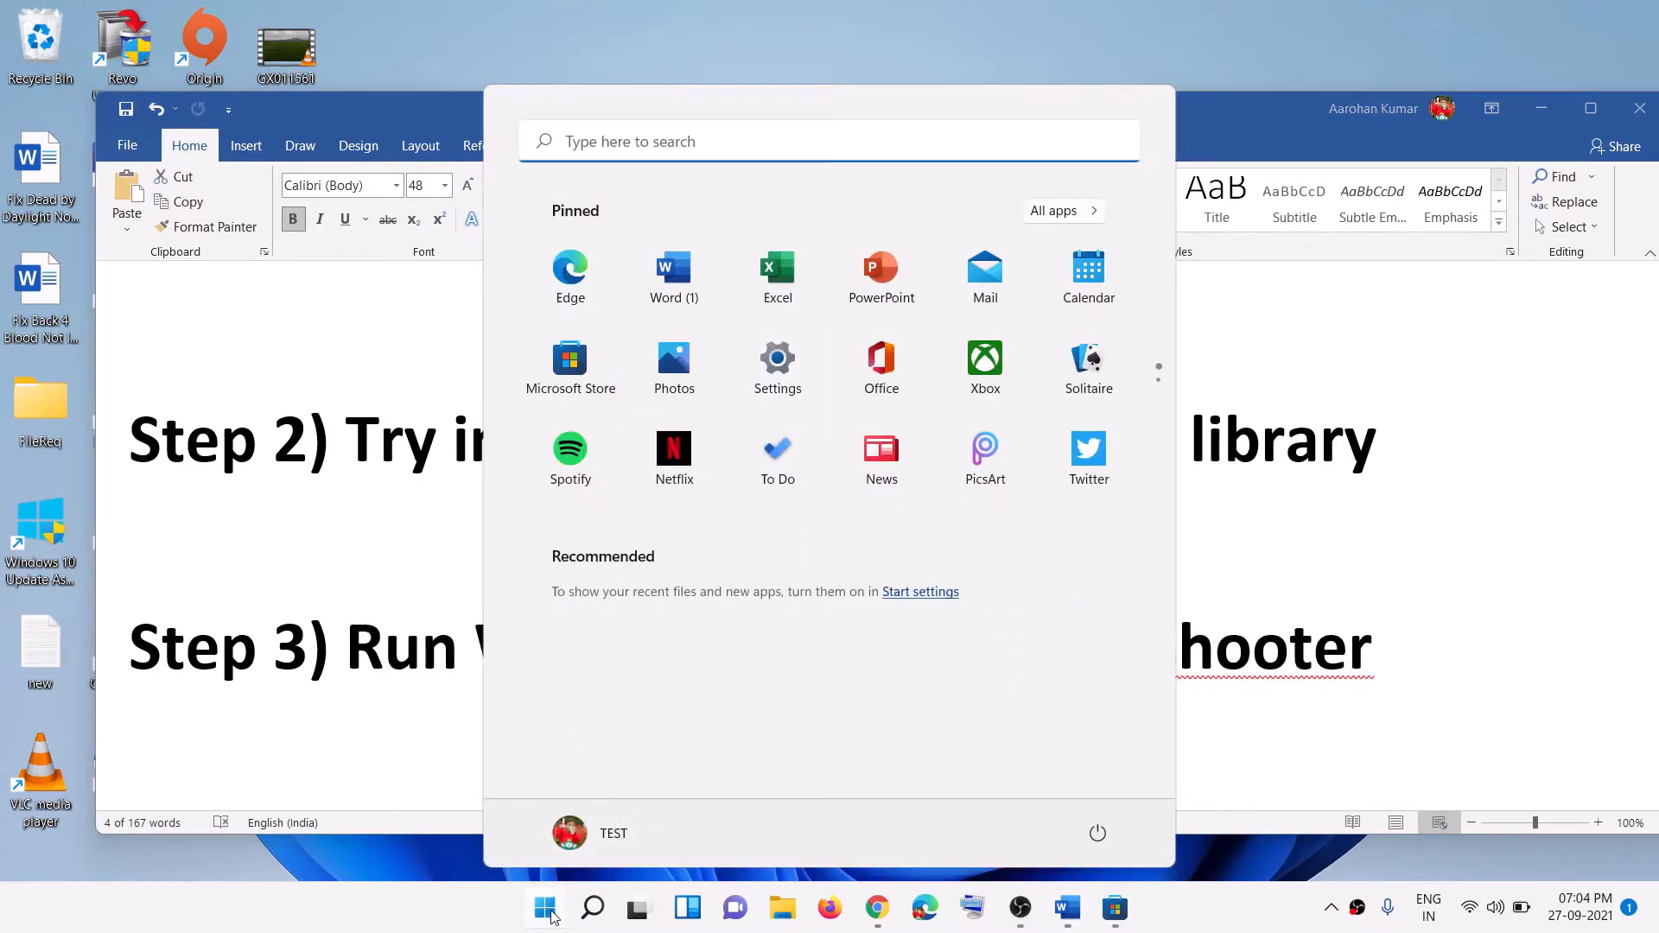
Step: In Settings, go to Troubleshoot > Other troubleshooters and scroll to Windows Store Apps
right_click(550, 910)
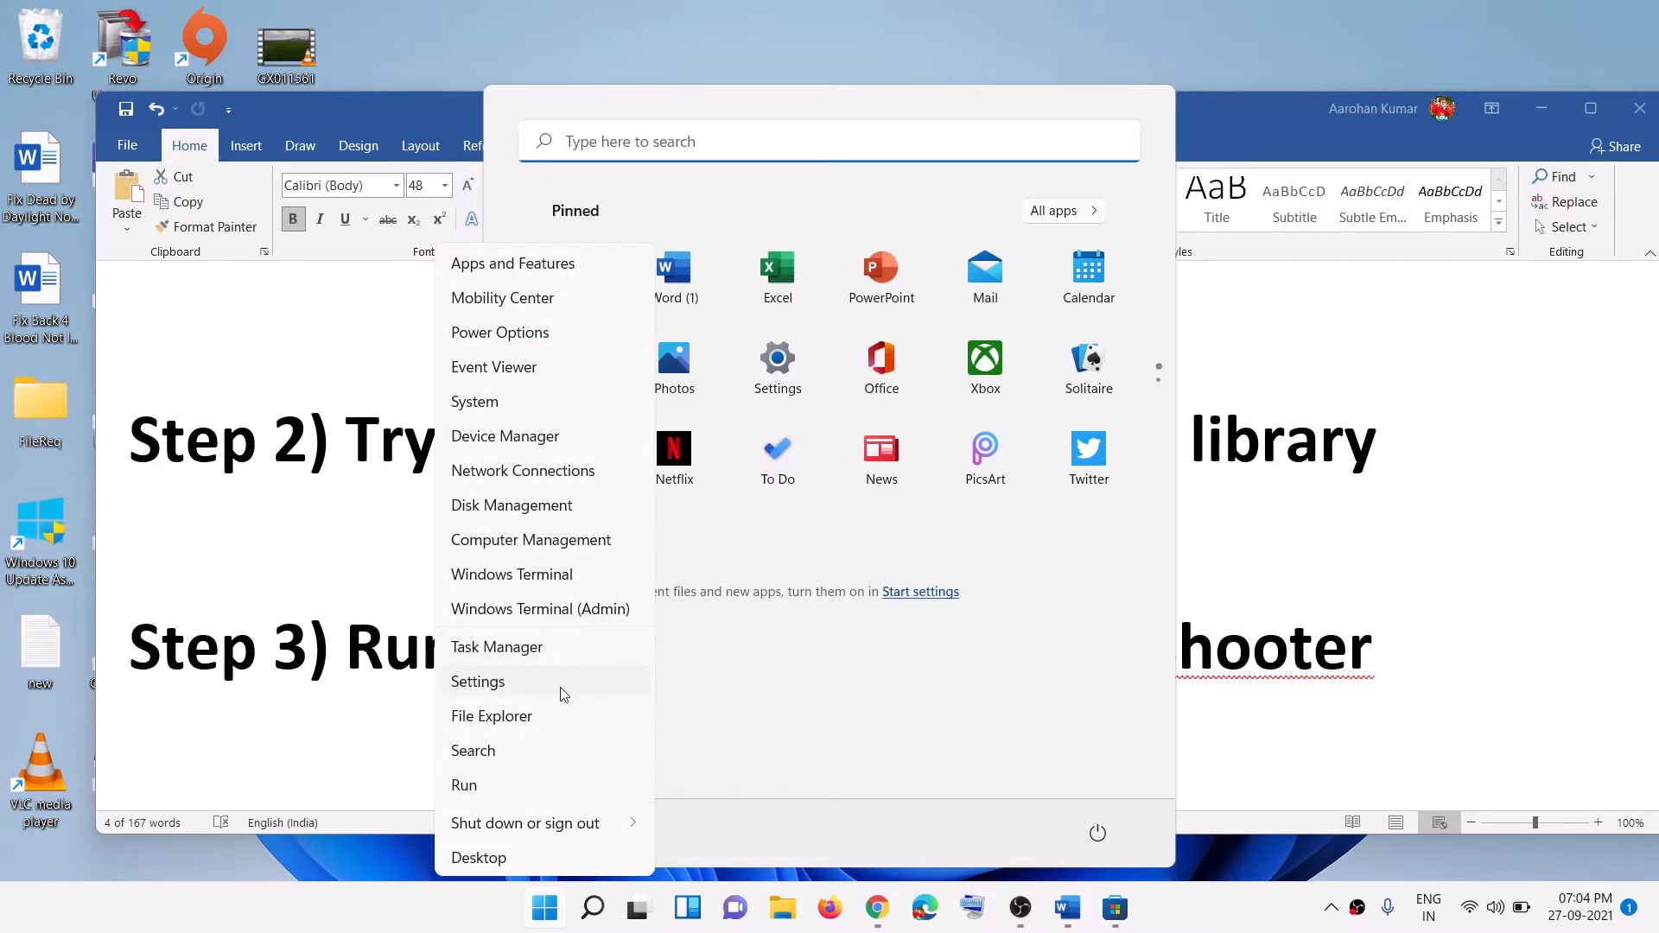
left_click(518, 683)
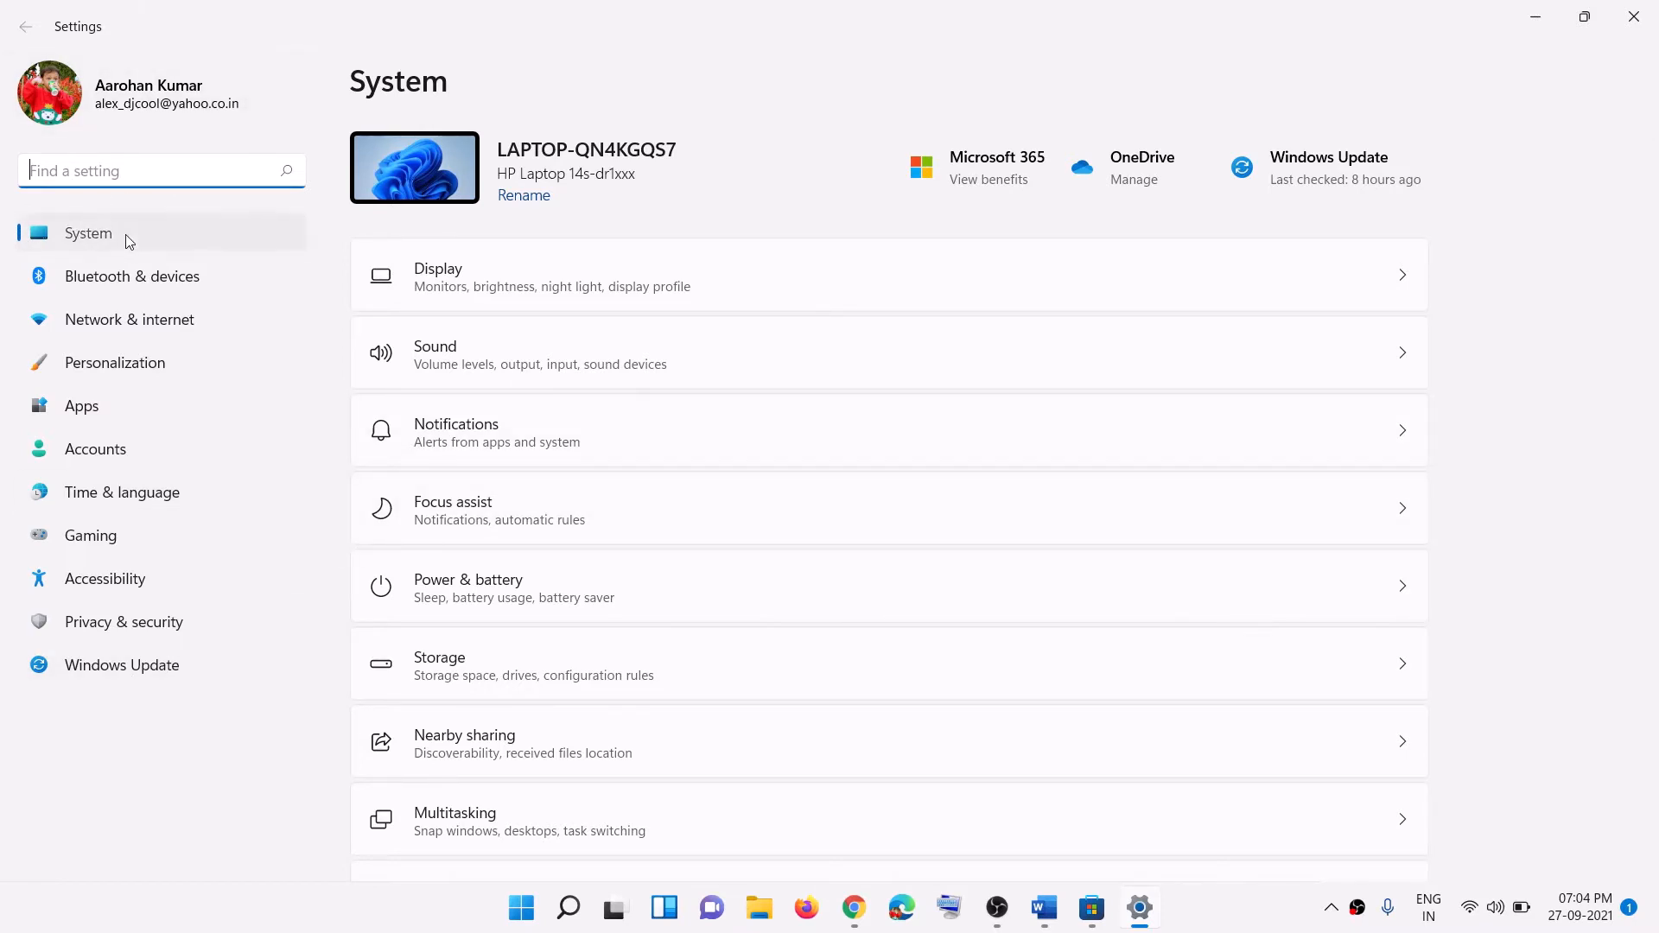
scroll(564, 546, "down", 5)
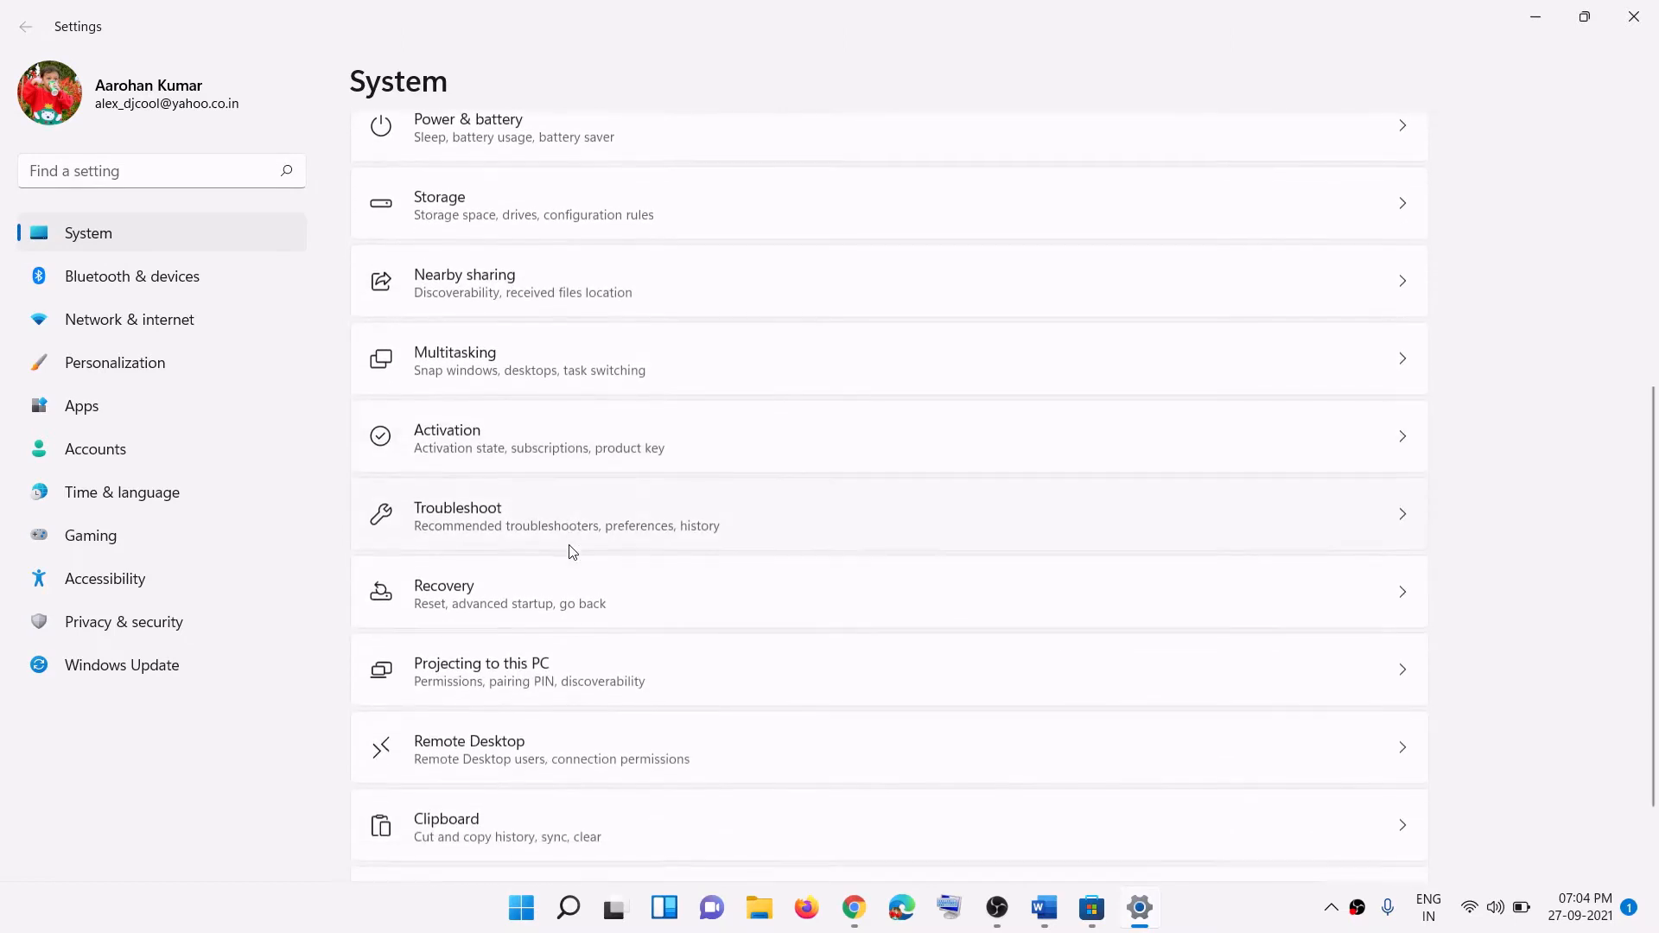
left_click(456, 524)
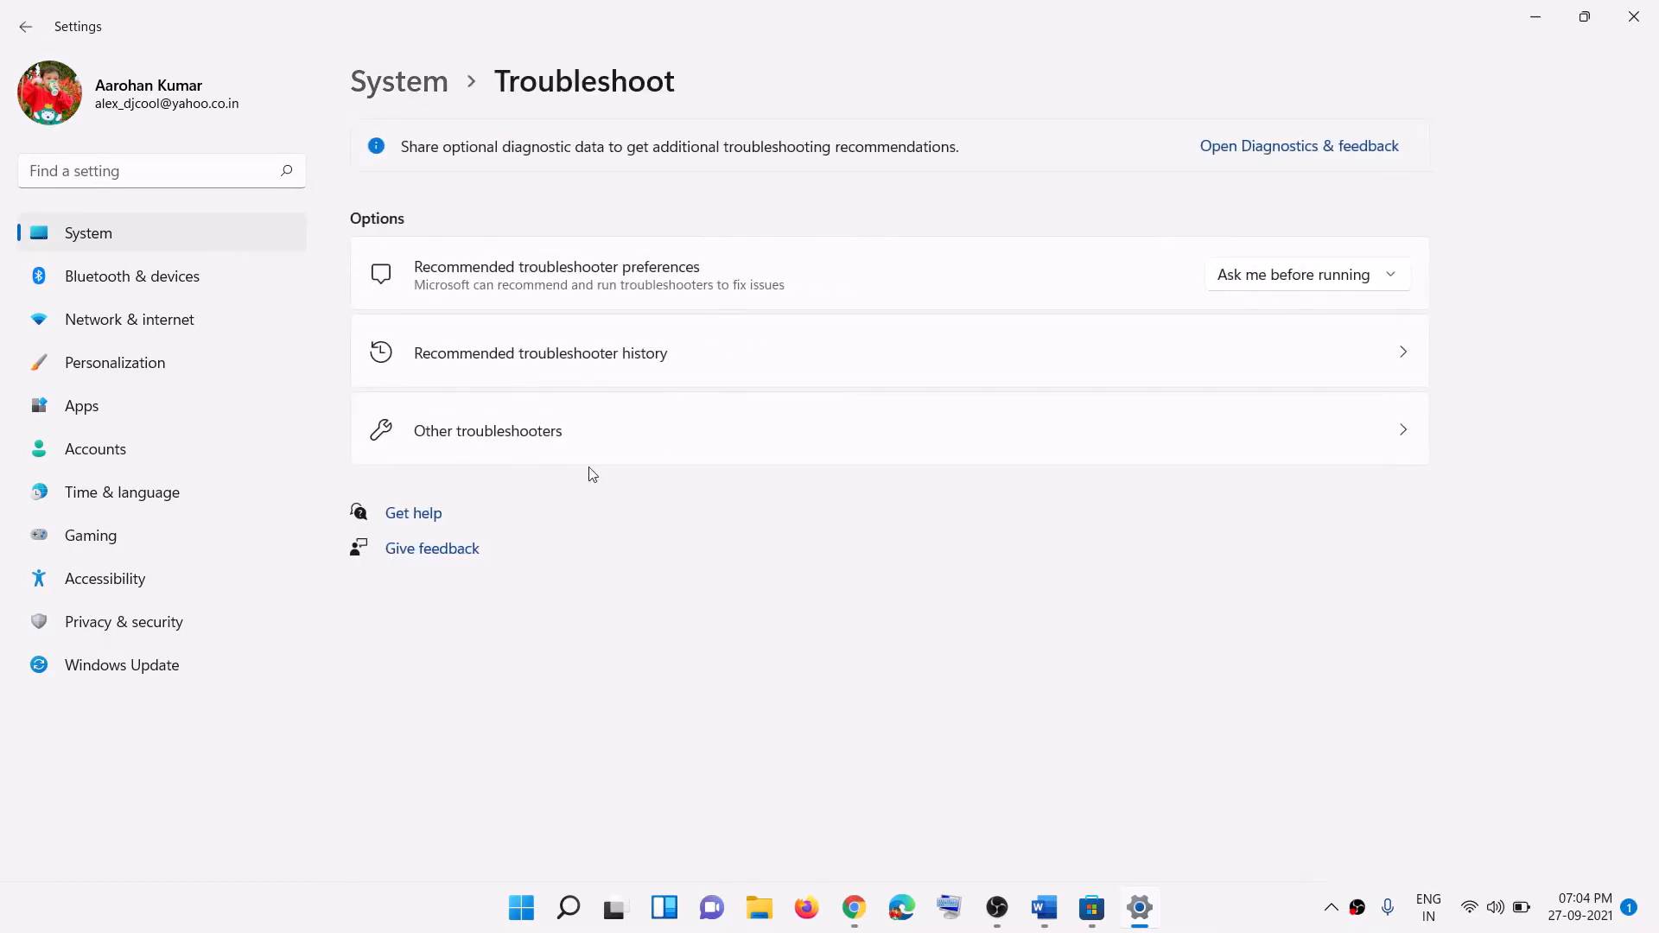
left_click(502, 439)
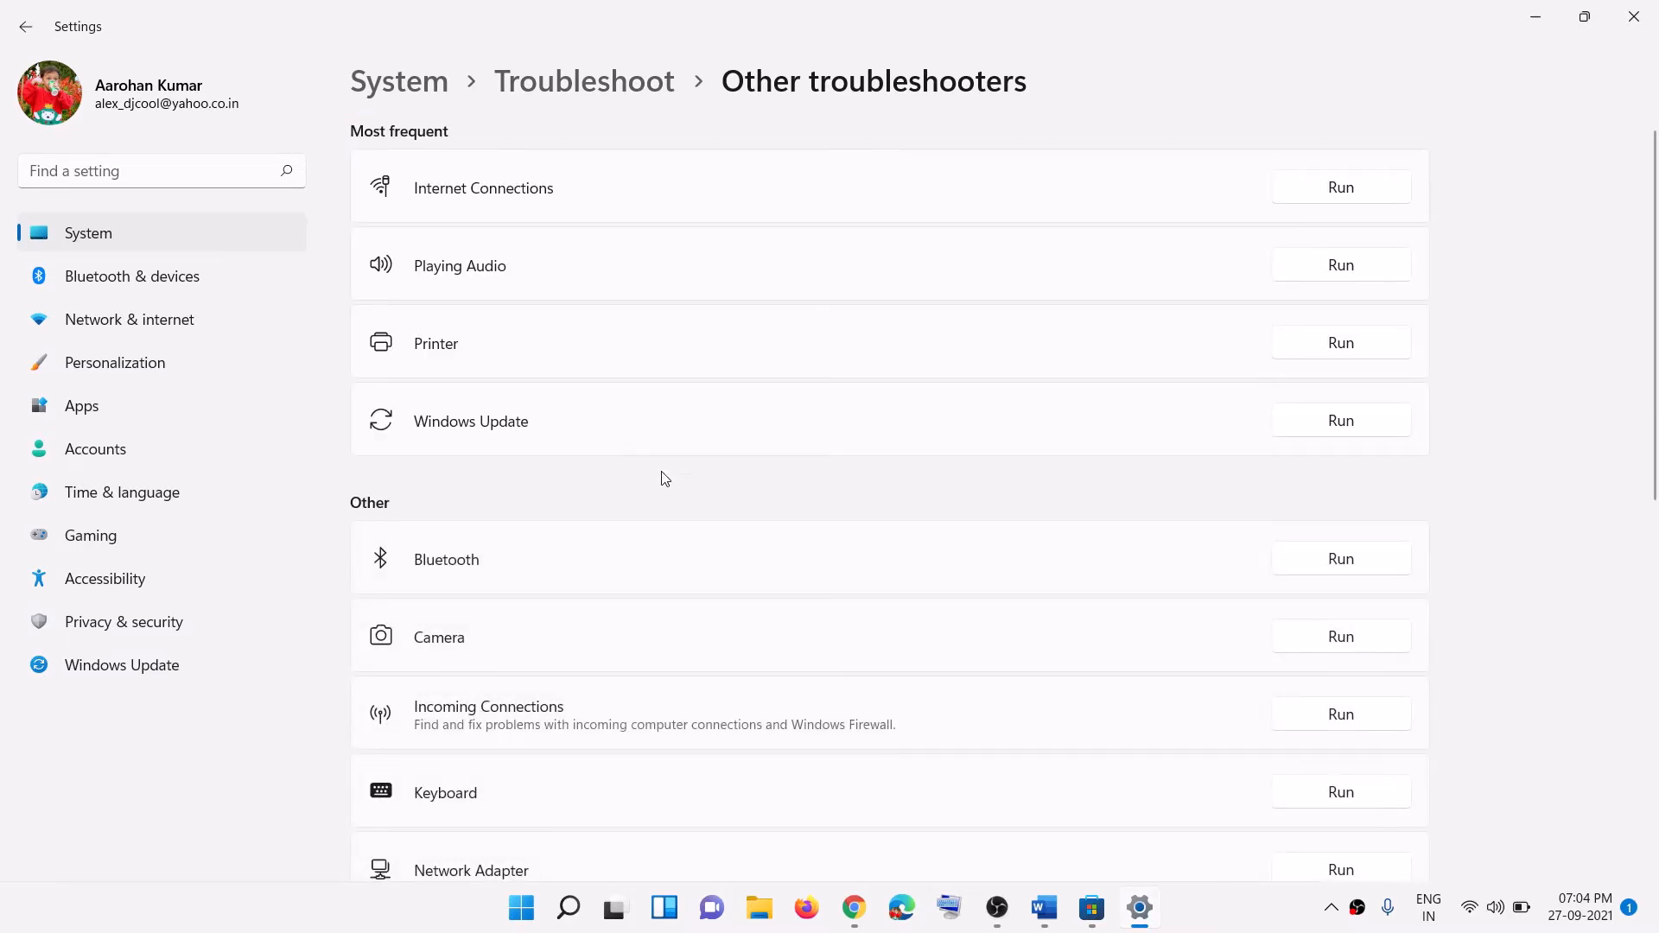
scroll(666, 478, "down", 8)
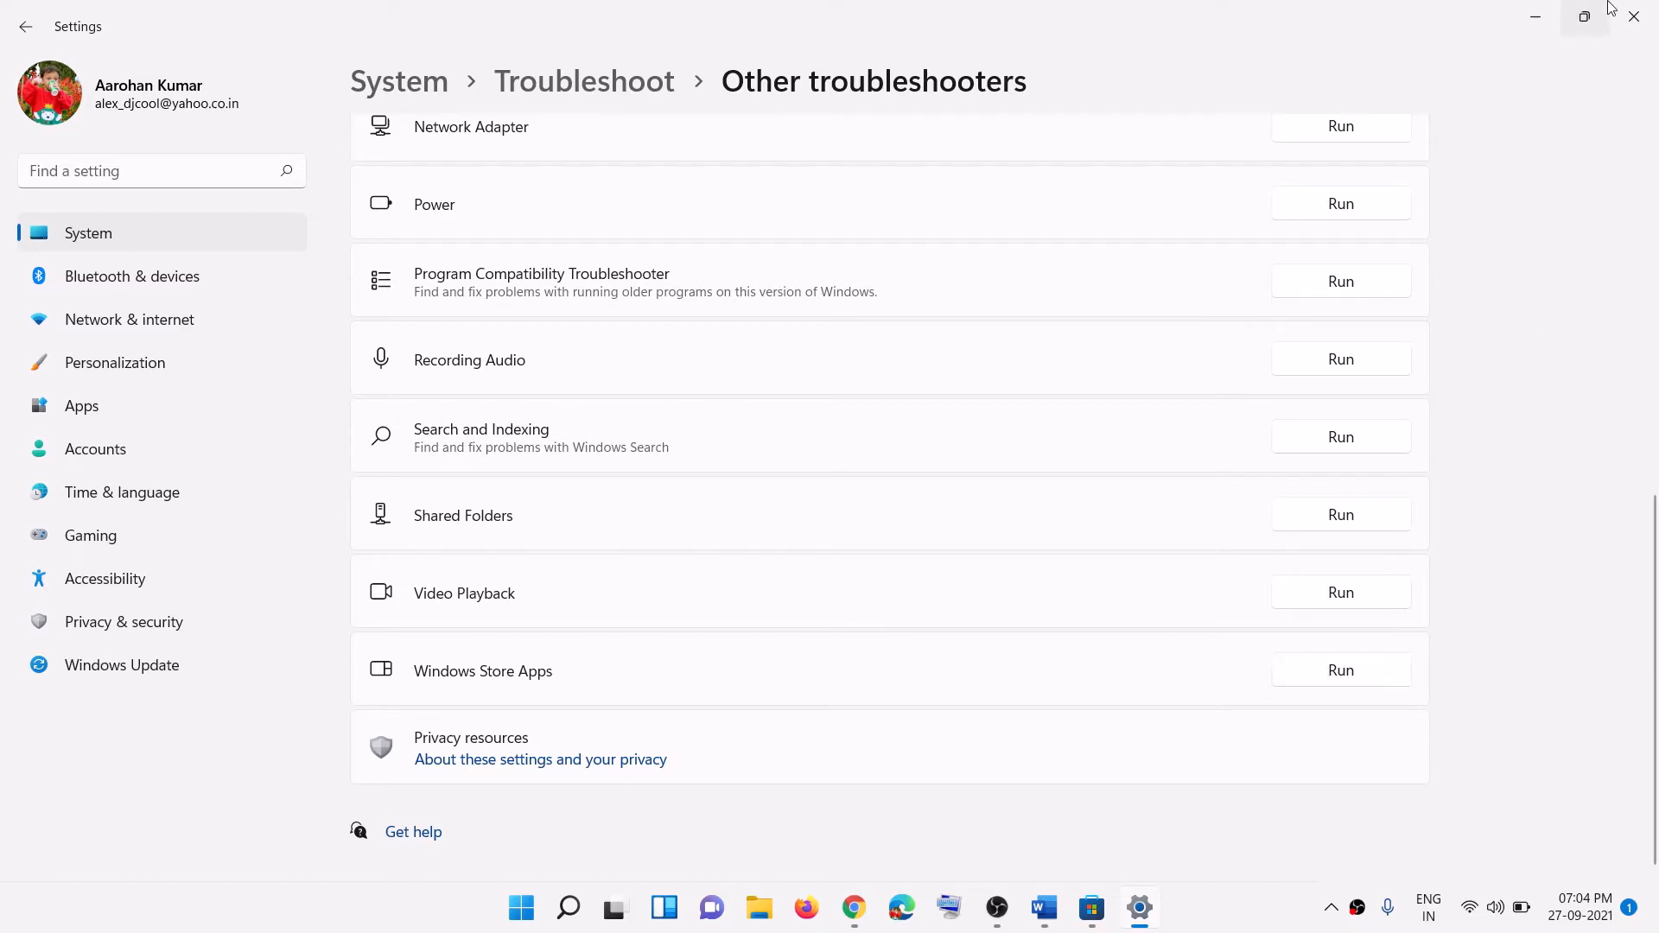
left_click(1634, 16)
Step: Scroll the guide to Step 4 and select the word 'wsreset'
scroll(698, 600, "down", 2)
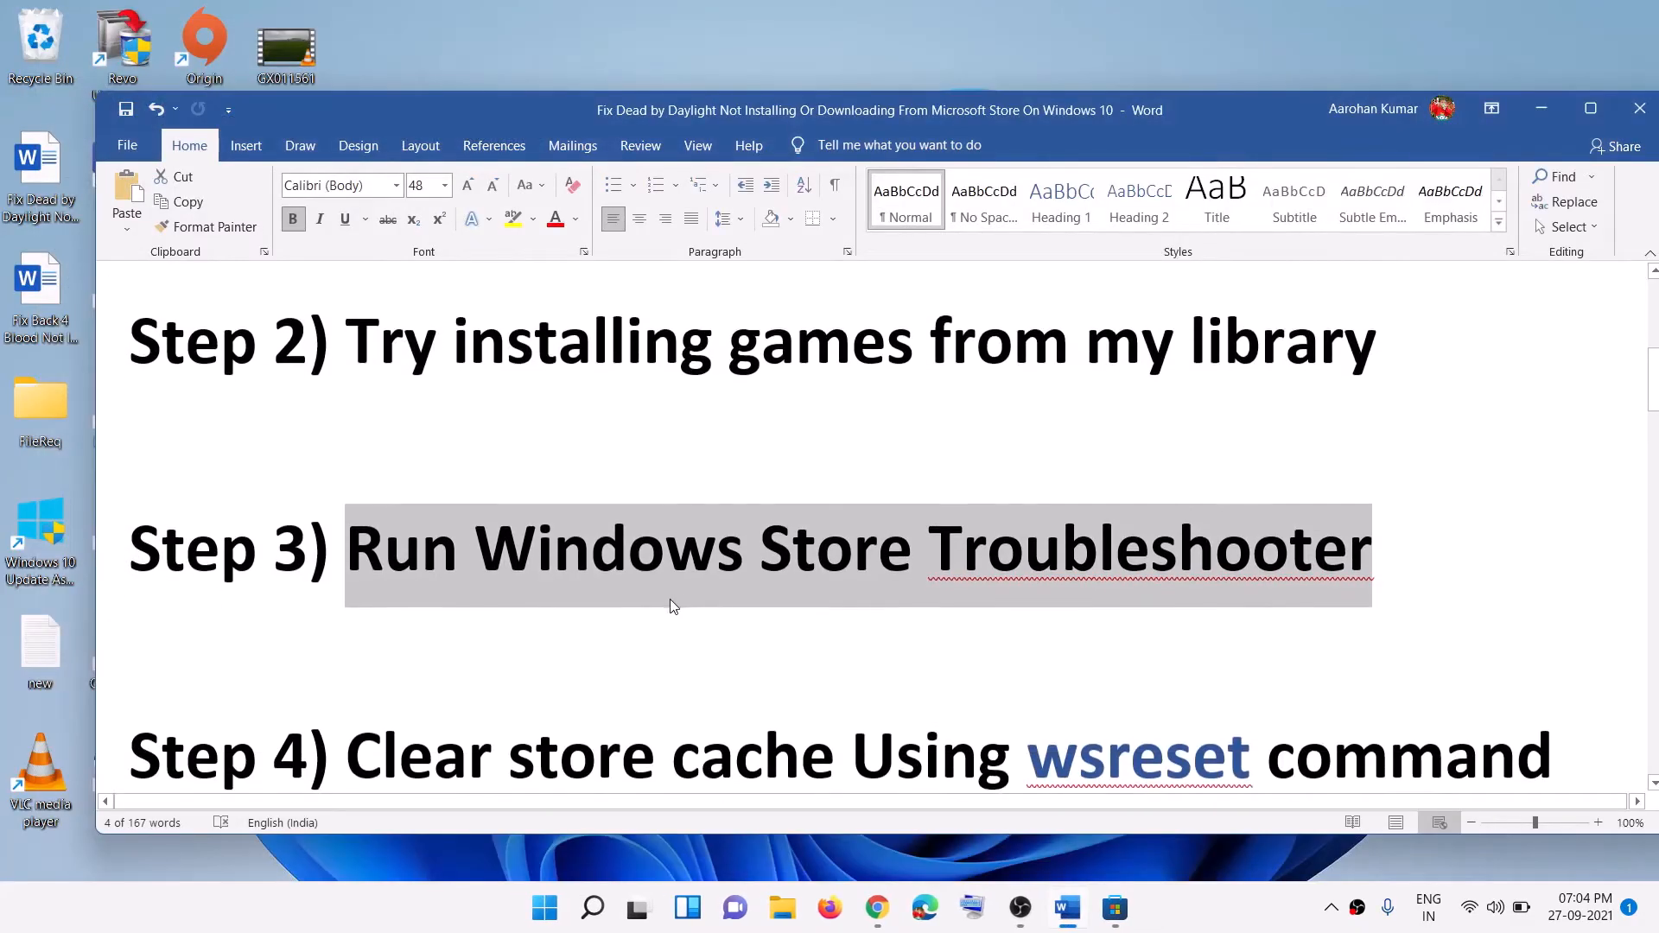
left_click_drag(450, 632, 1080, 588)
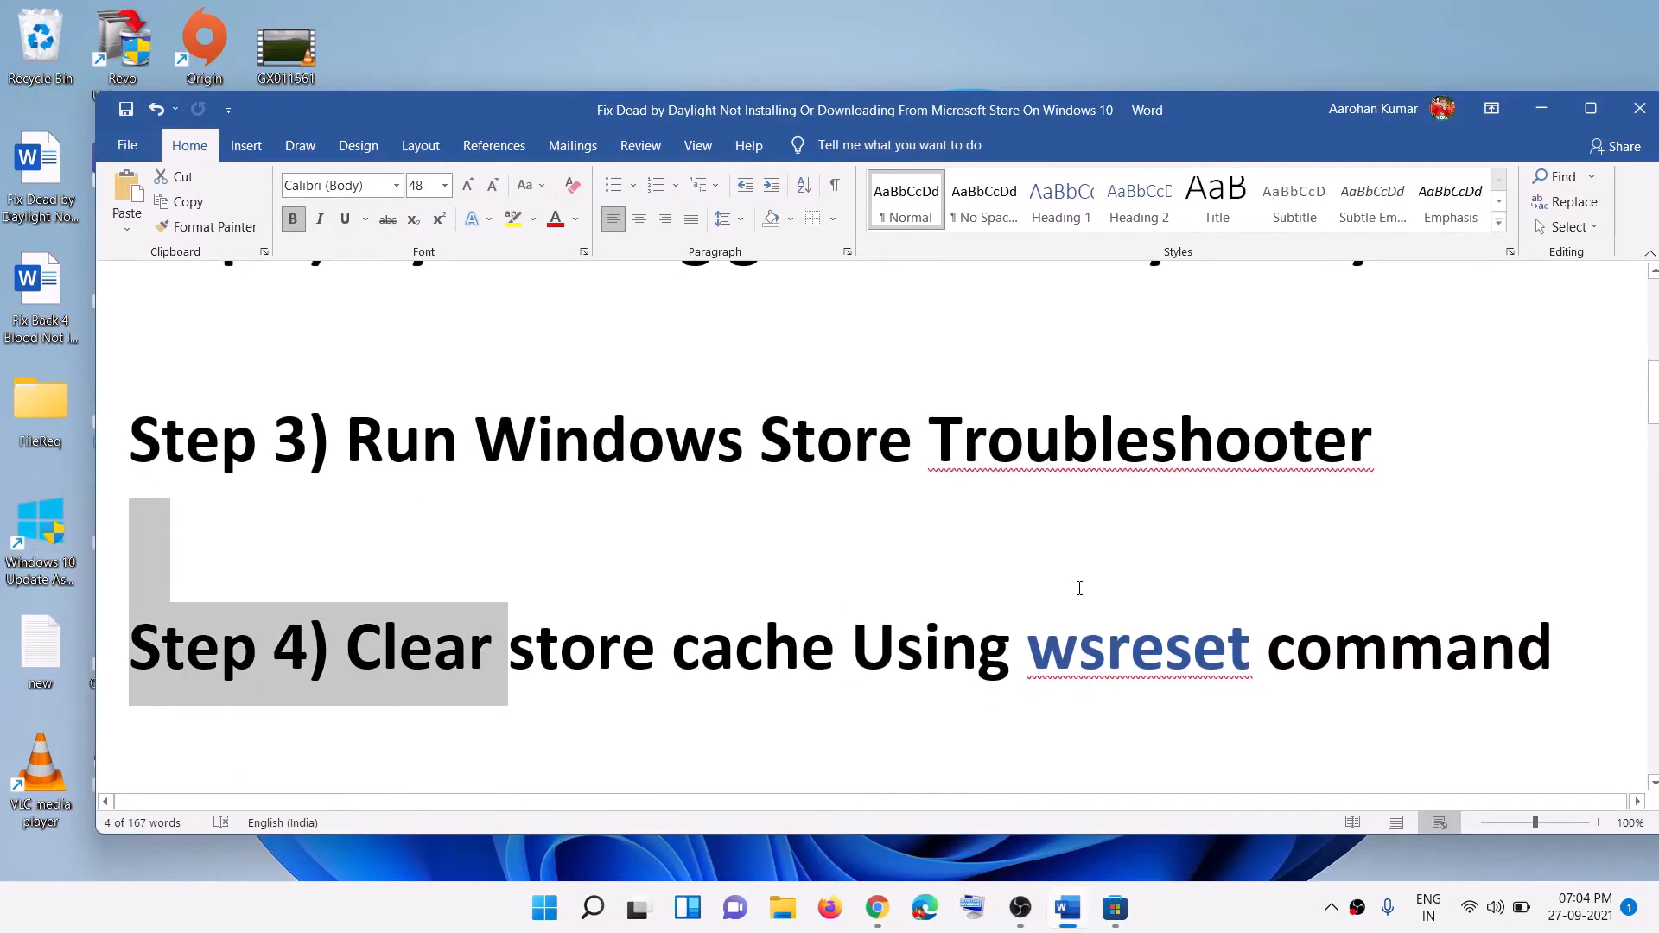
left_click(1143, 661)
double_click(1143, 661)
key("ctrl+c")
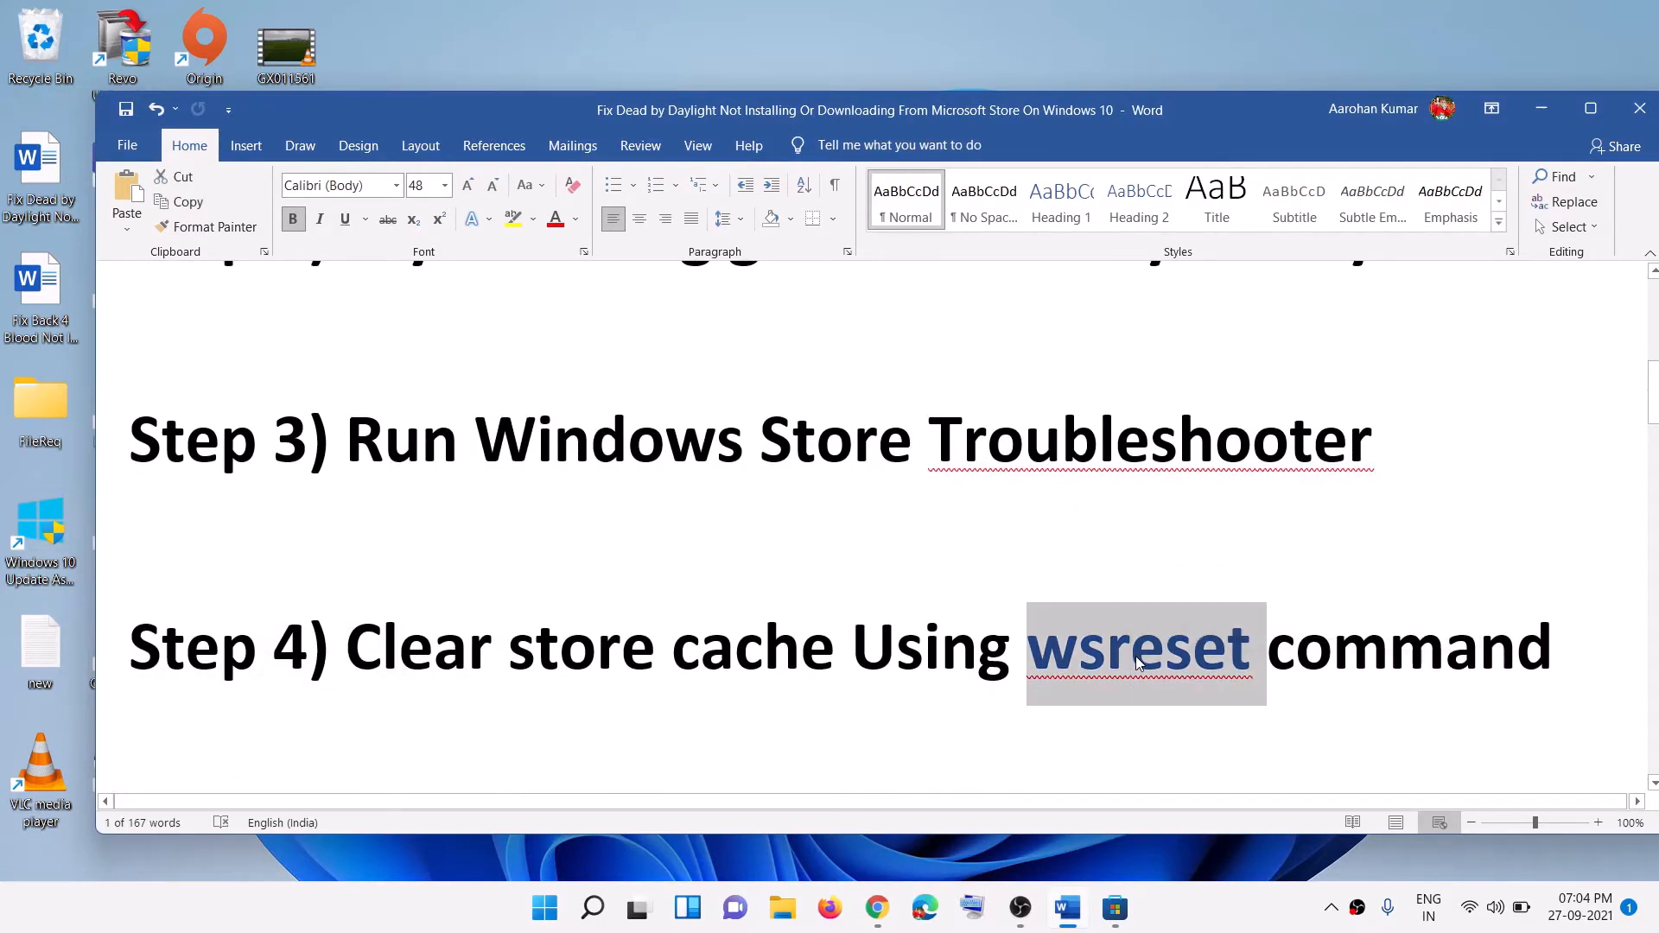
Step: Paste wsreset into Windows Search and run it to clear the Store cache
left_click(592, 907)
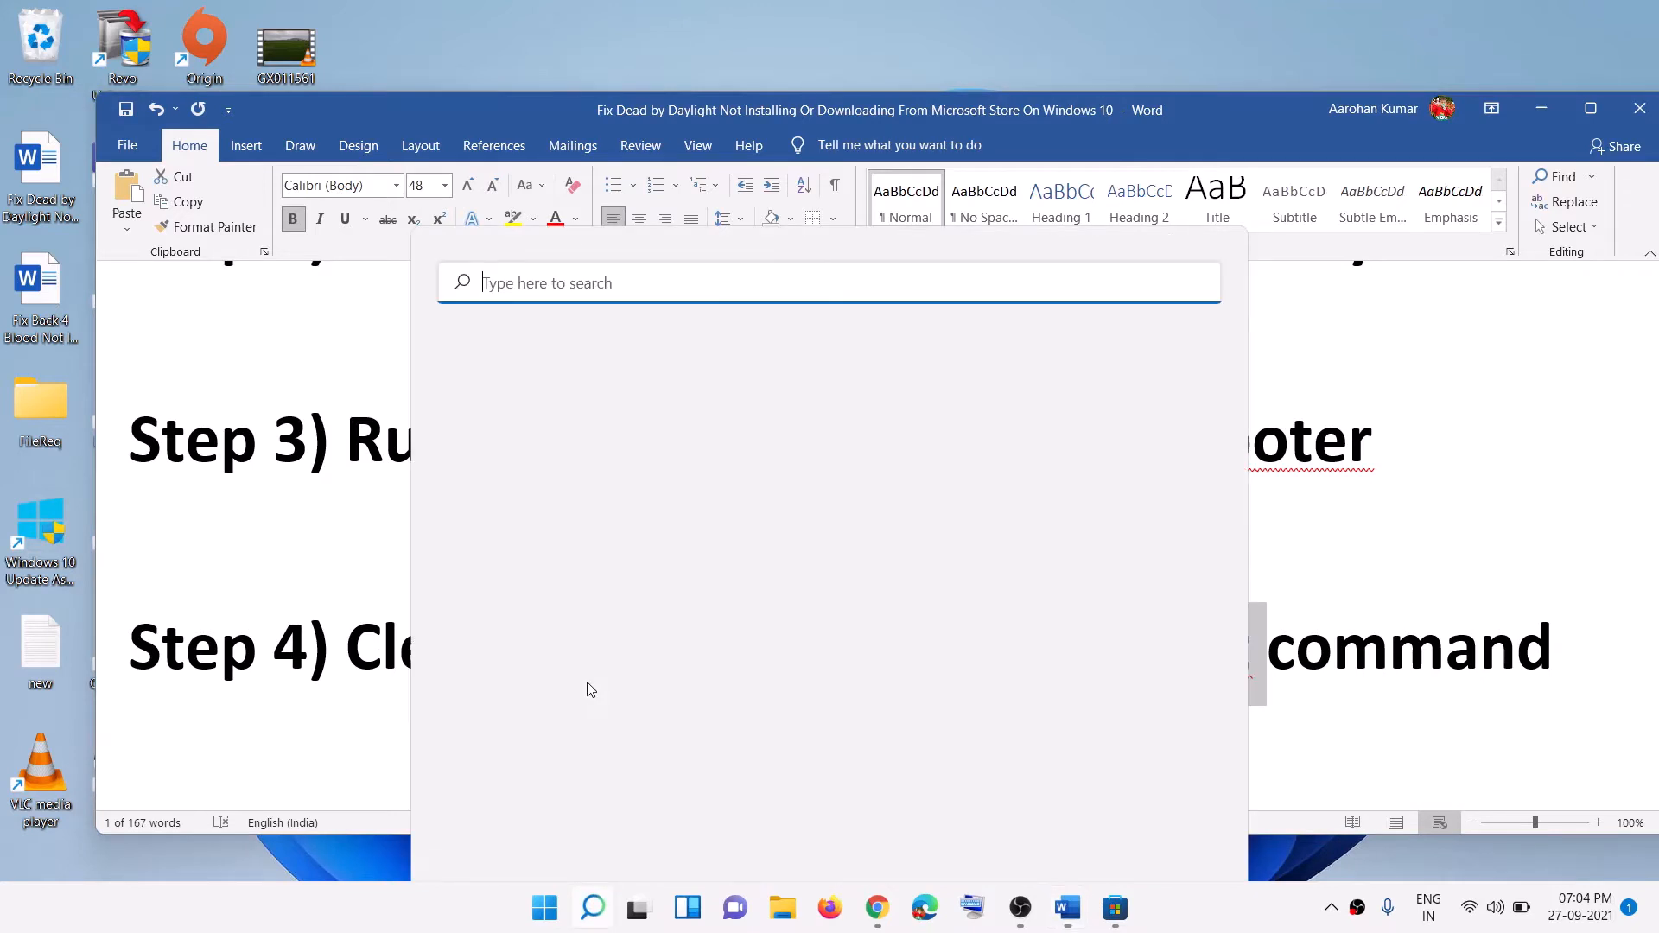
key("ctrl+v")
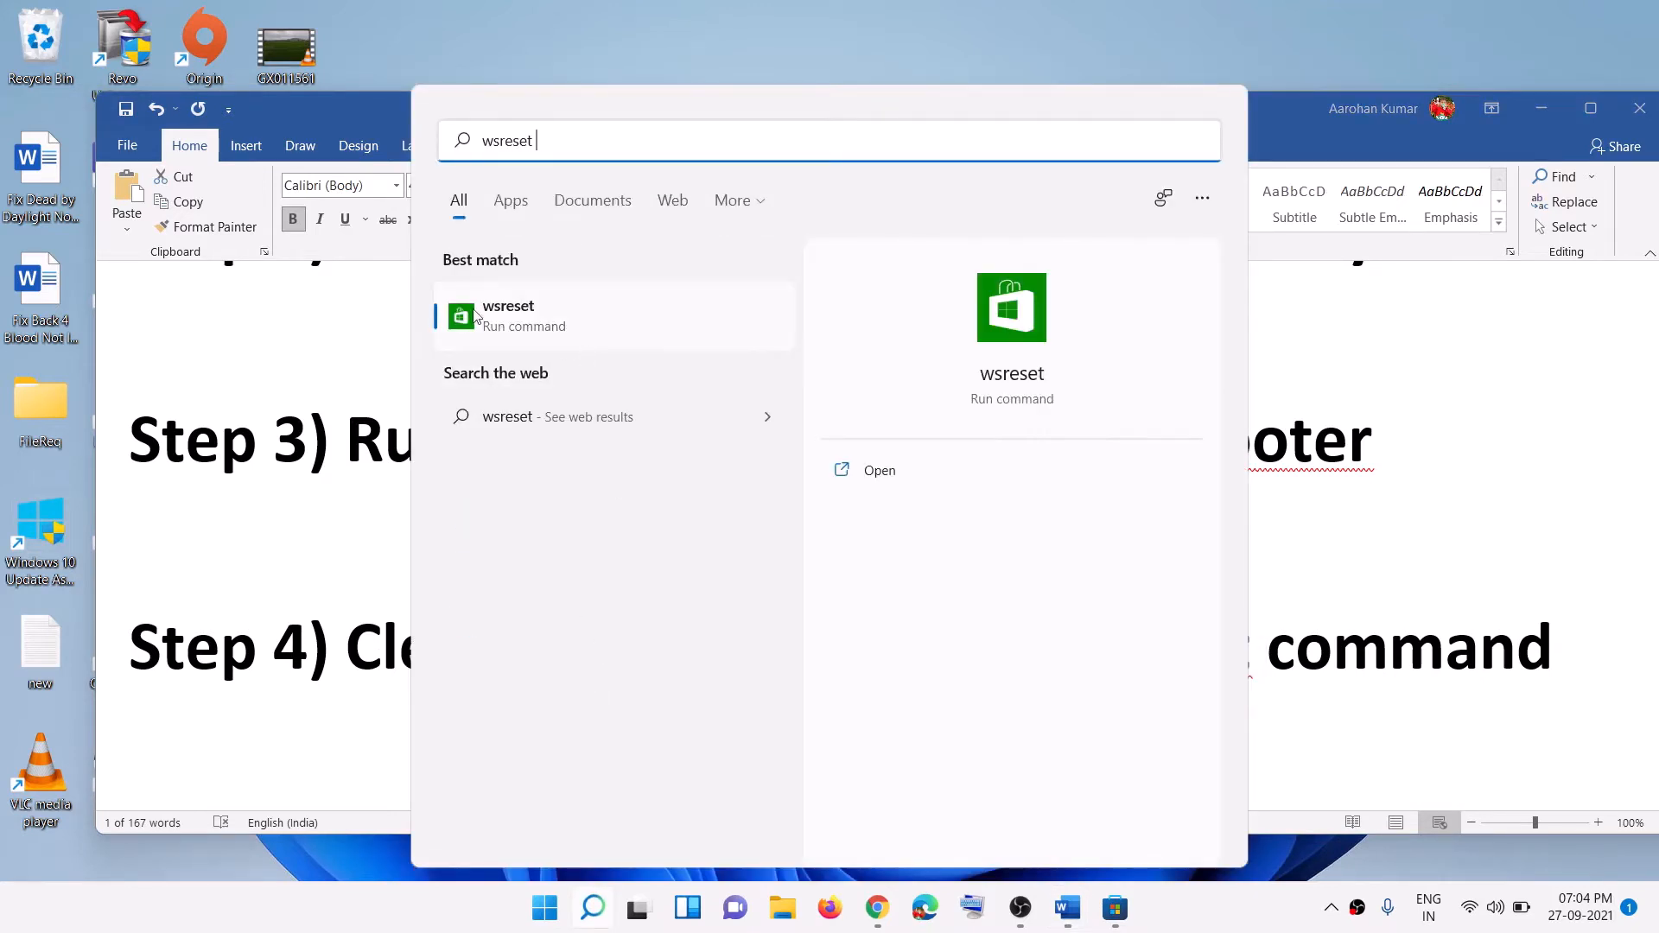
left_click(548, 326)
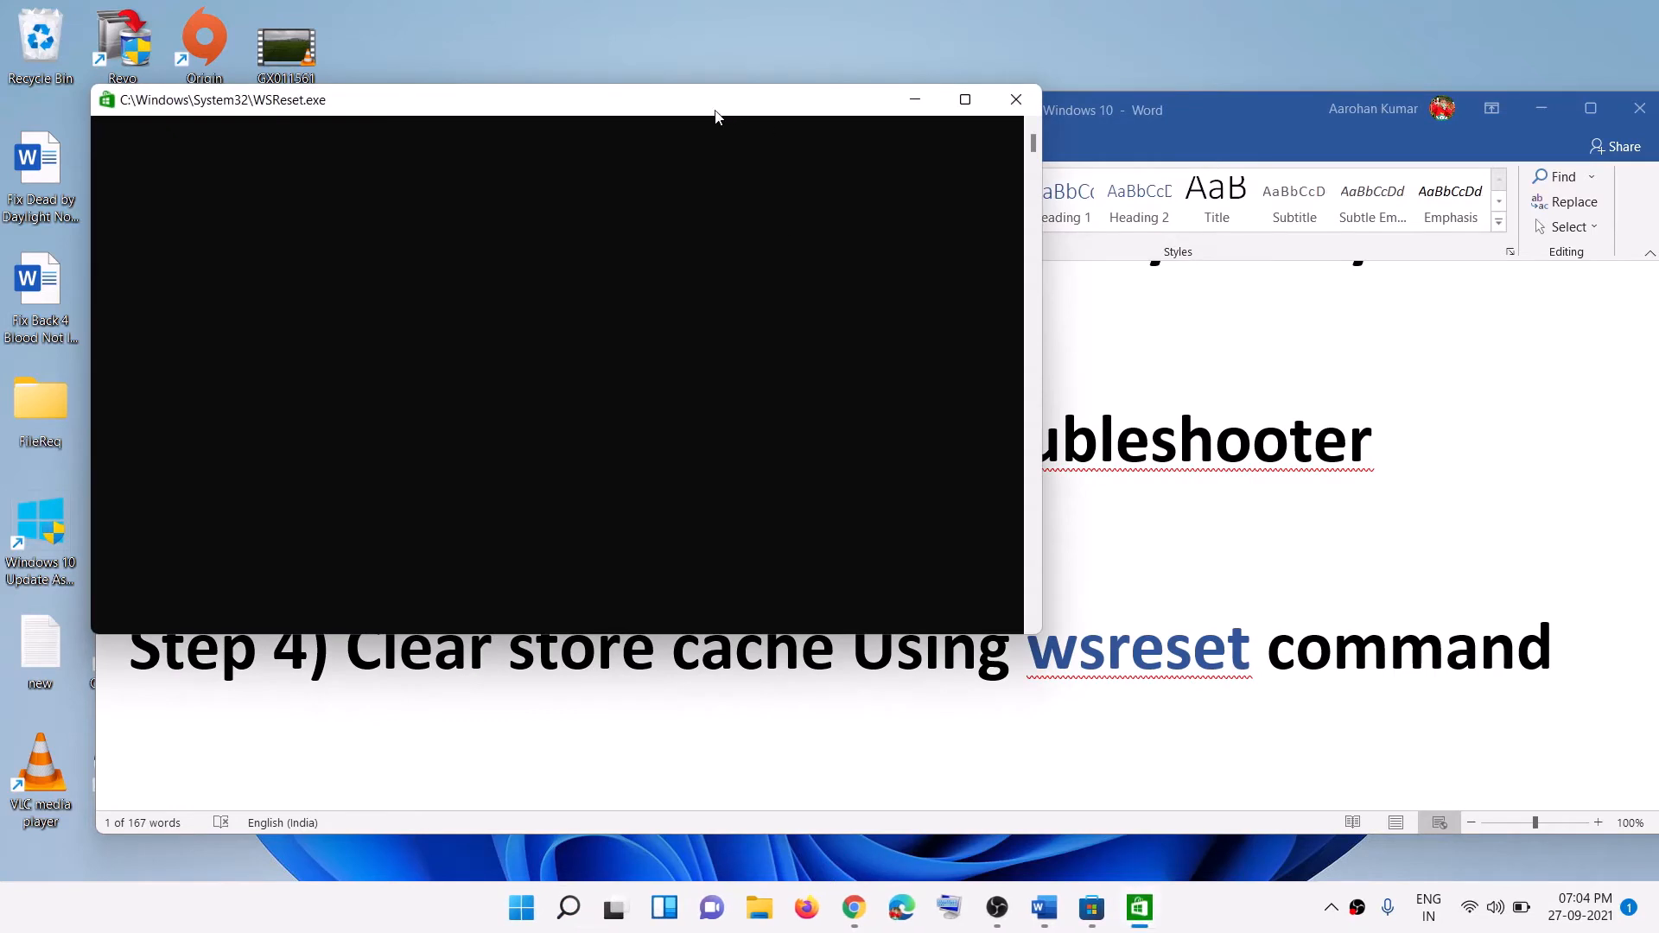
left_click_drag(714, 115, 913, 229)
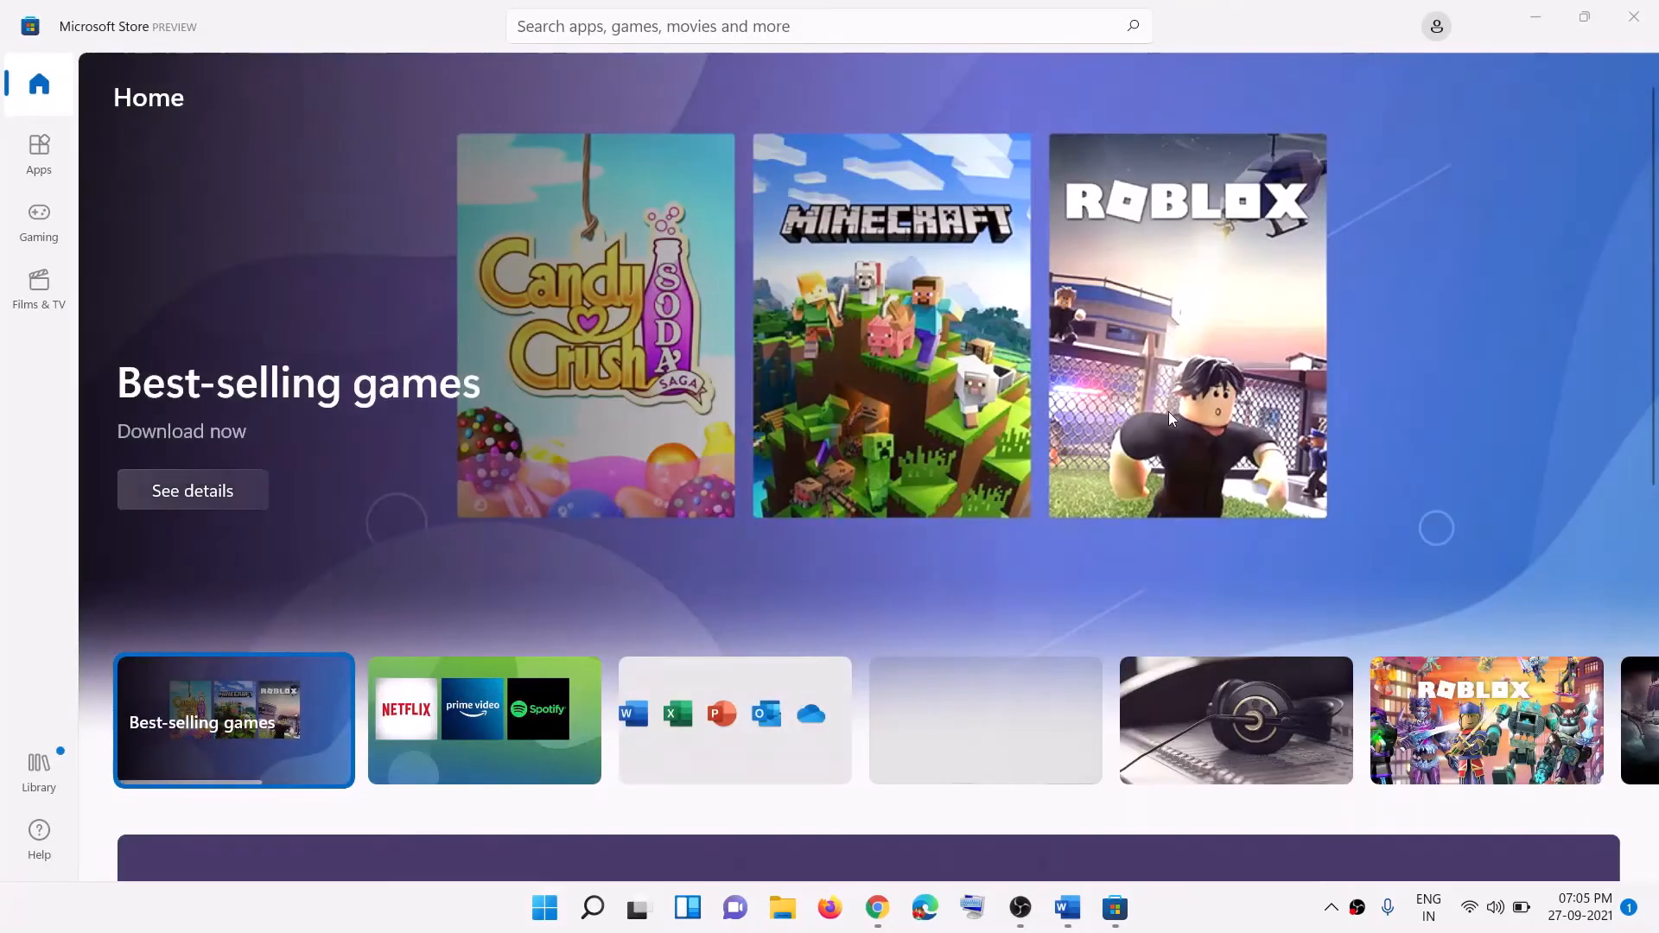
Step: Highlight Step 5, 'Update Windows 11 or 10', in the Word guide
left_click(1068, 908)
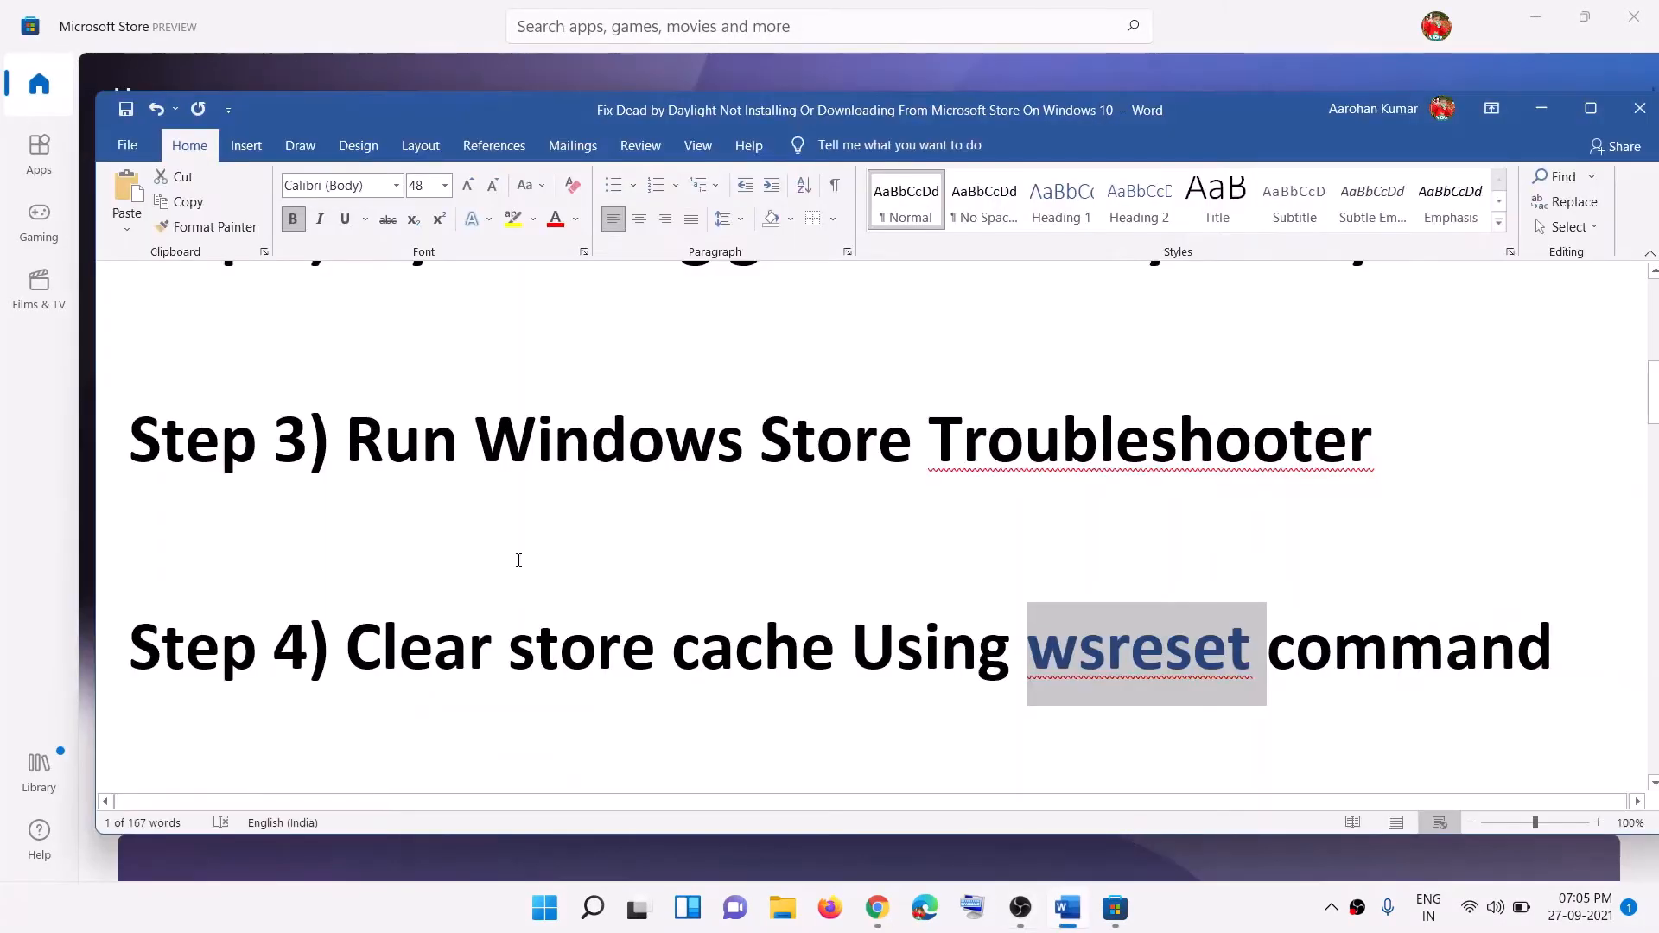
scroll(515, 559, "down", 3)
left_click_drag(446, 628, 1090, 650)
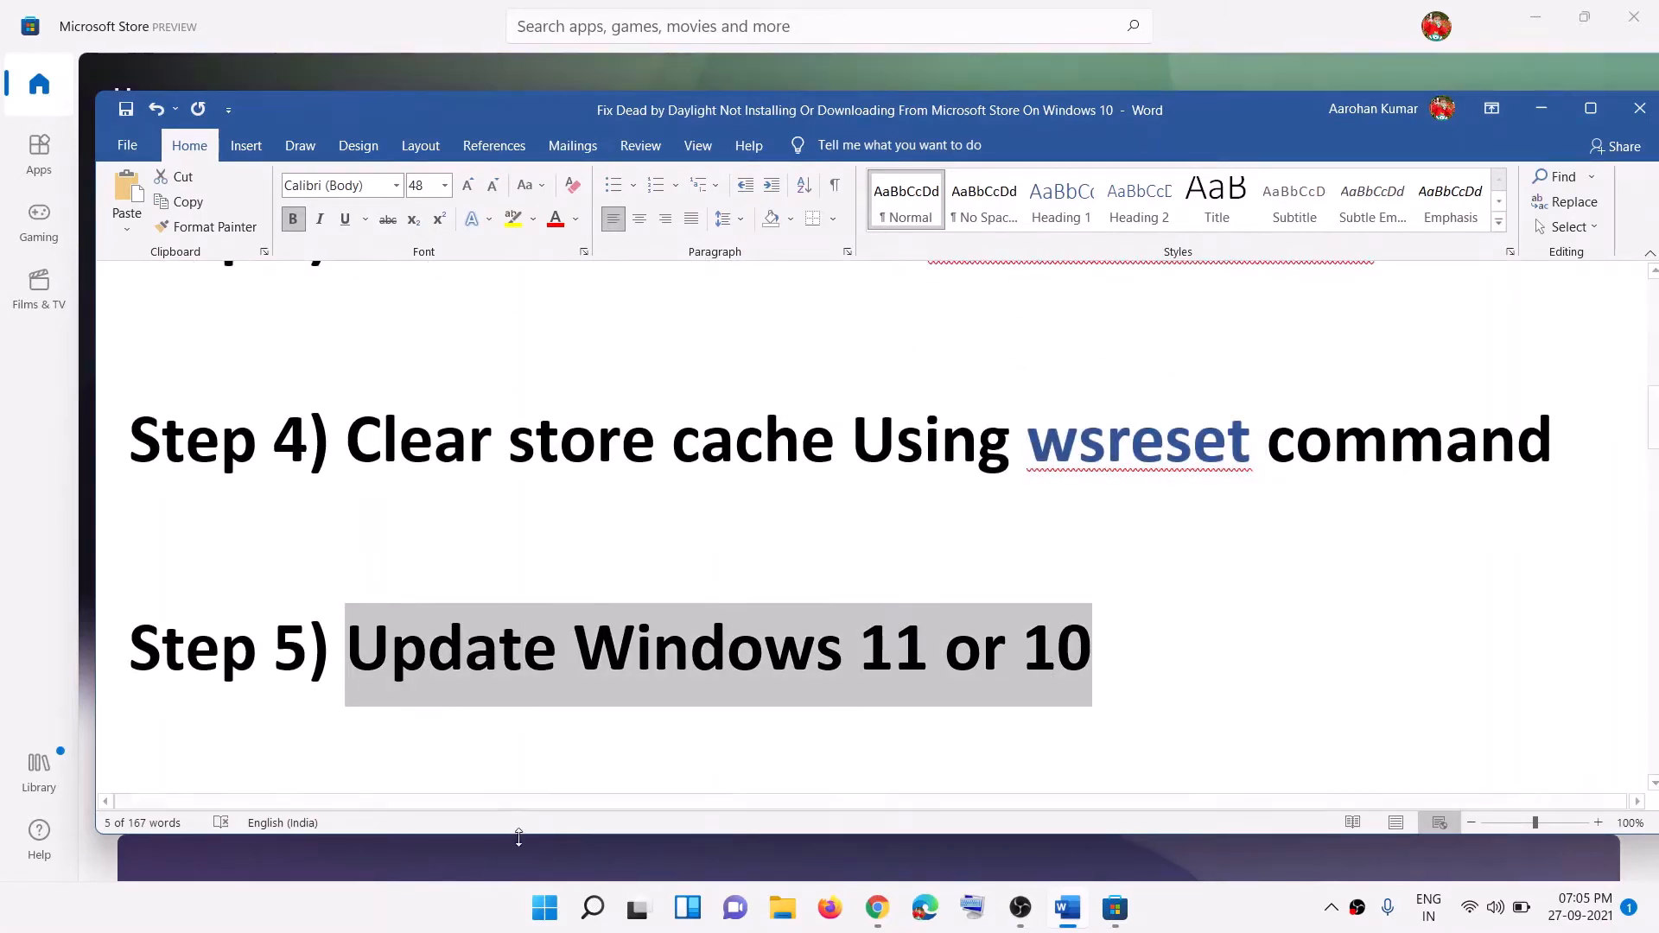
Step: Start a Windows Update check in Settings, then minimize Settings
left_click(544, 907)
left_click(786, 372)
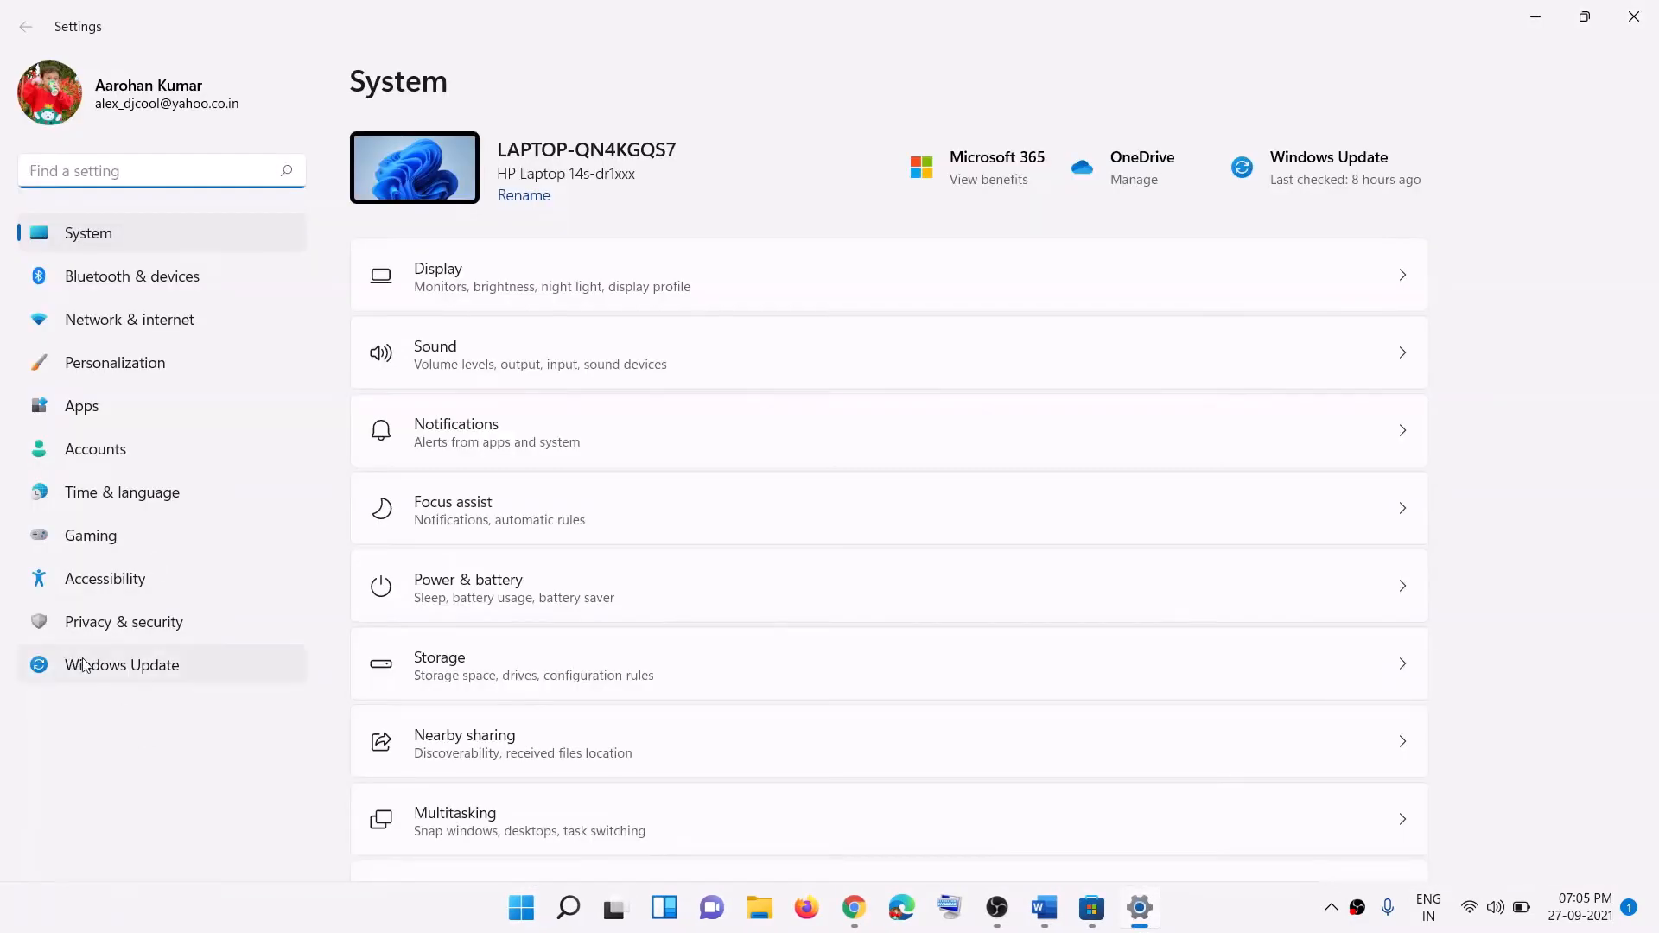
left_click(136, 669)
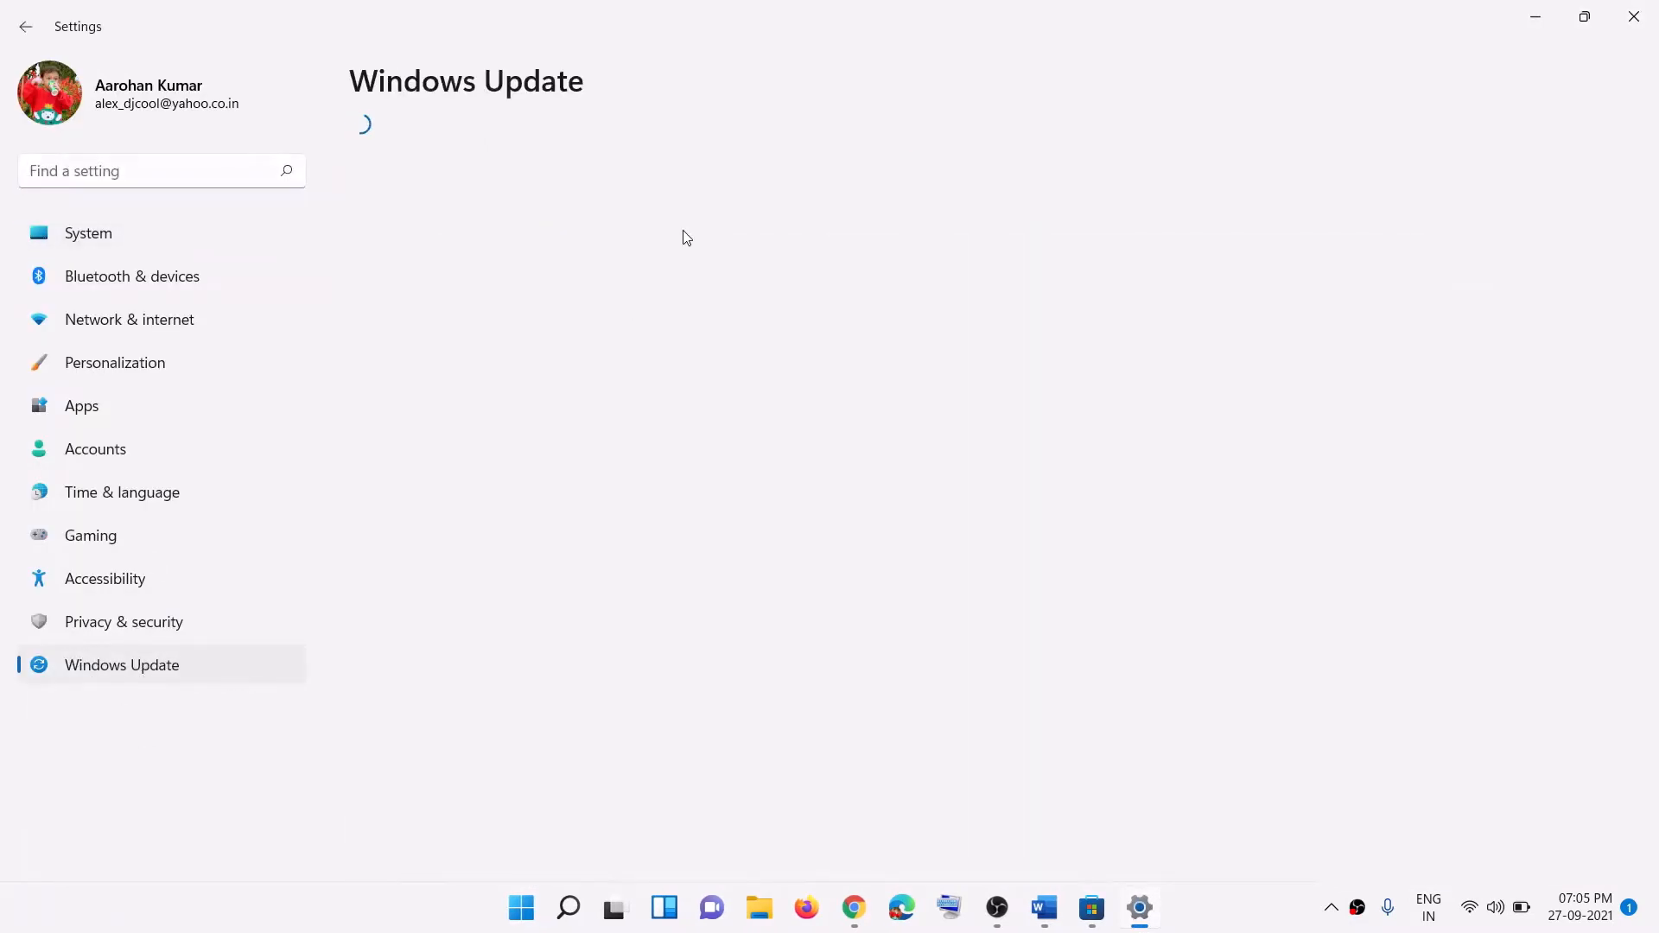
left_click(1376, 185)
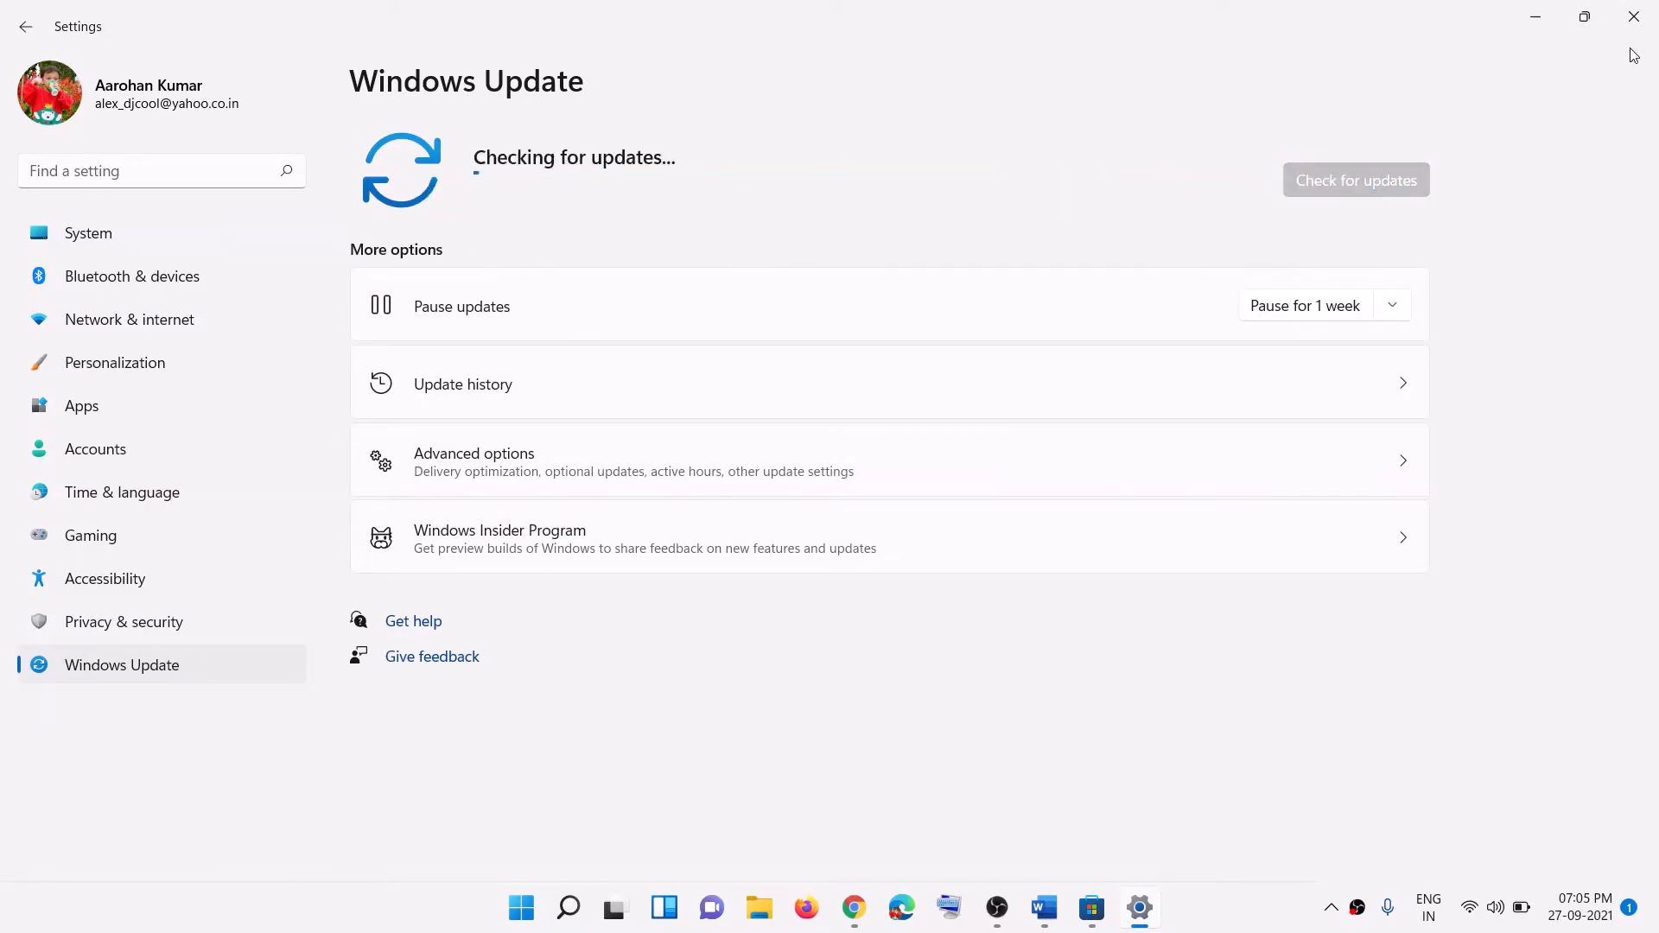
left_click(1535, 18)
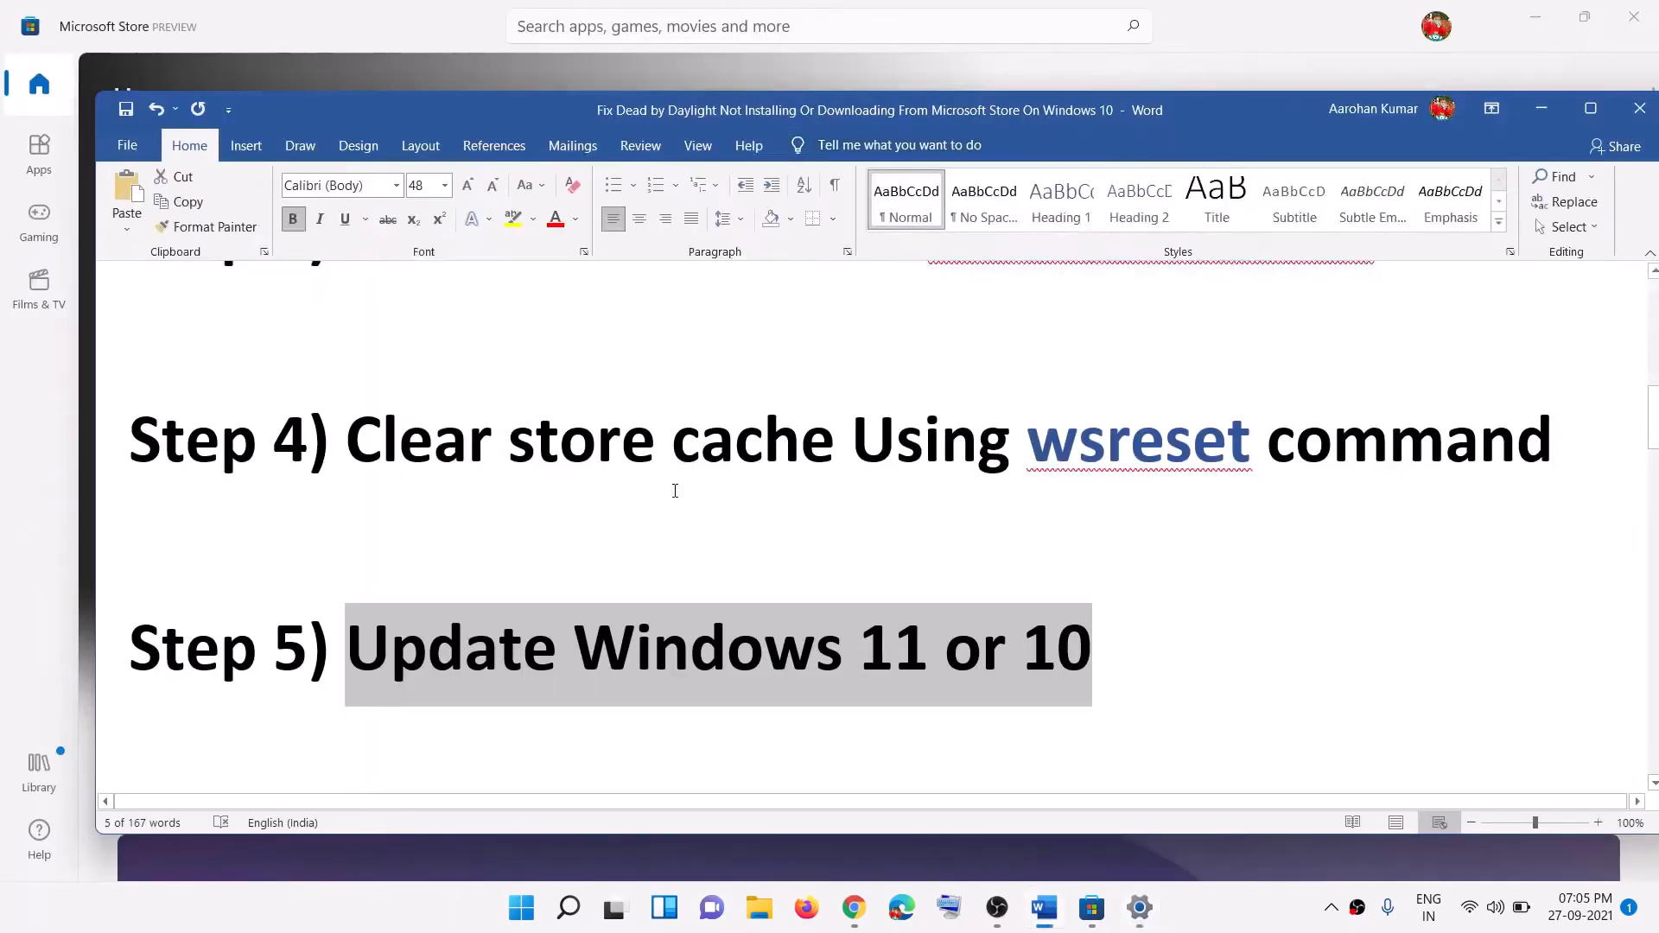
Step: Highlight the Reset Store app step, then filter Settings' Apps & features list with 'store'
scroll(674, 485, "down", 3)
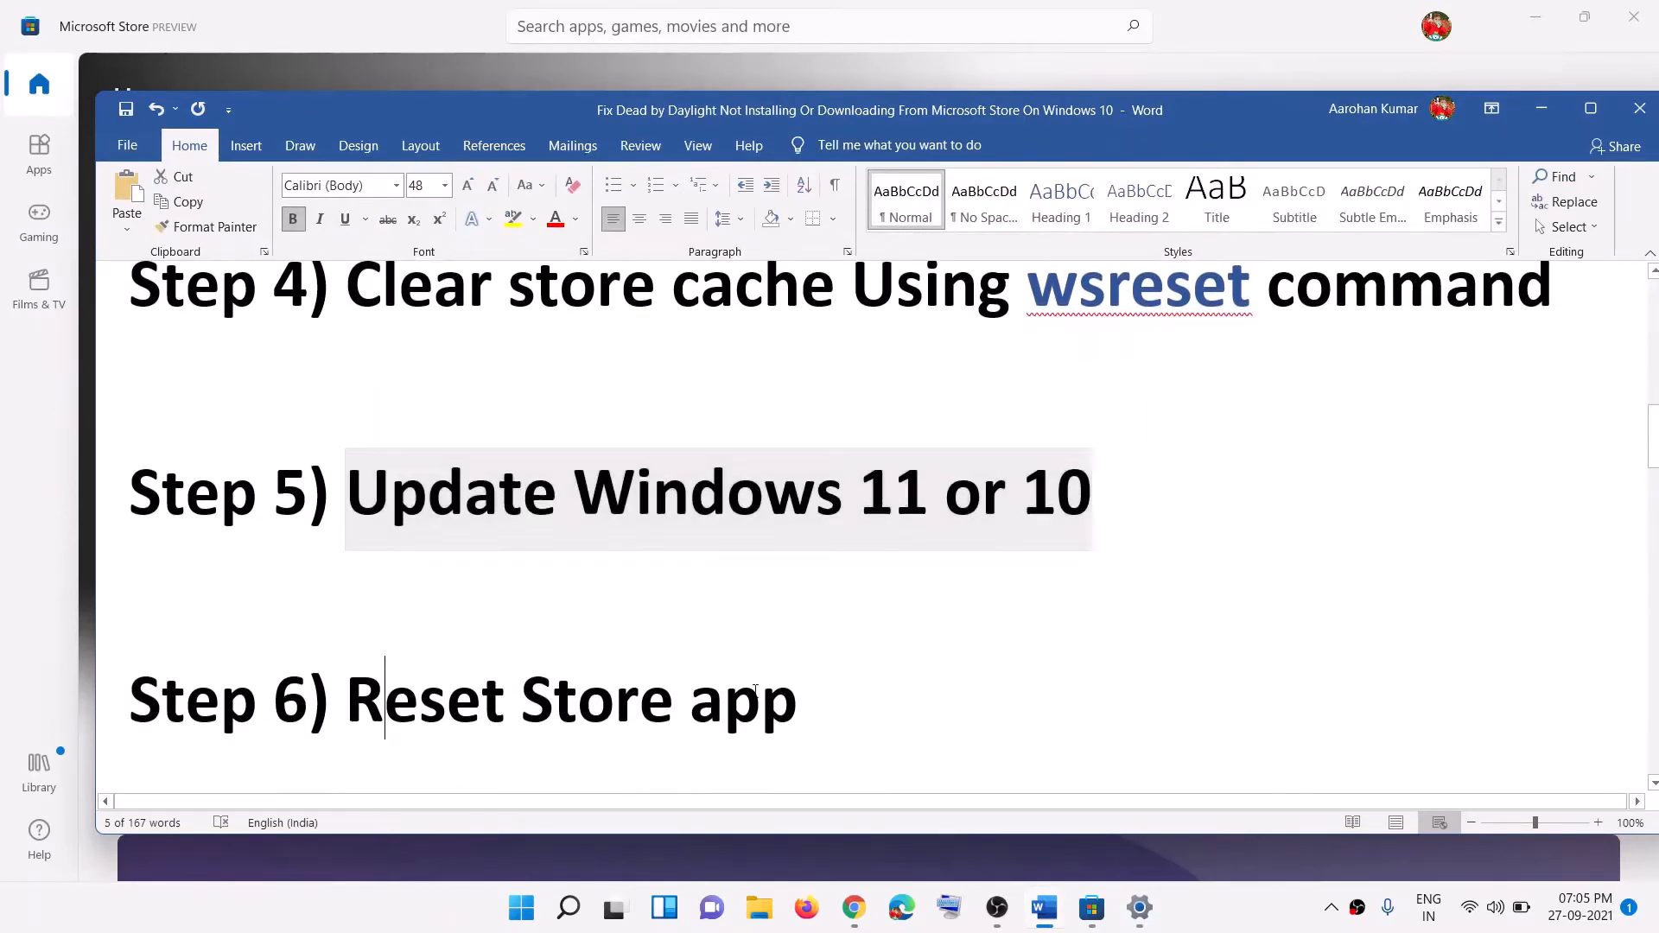
left_click_drag(360, 697, 593, 767)
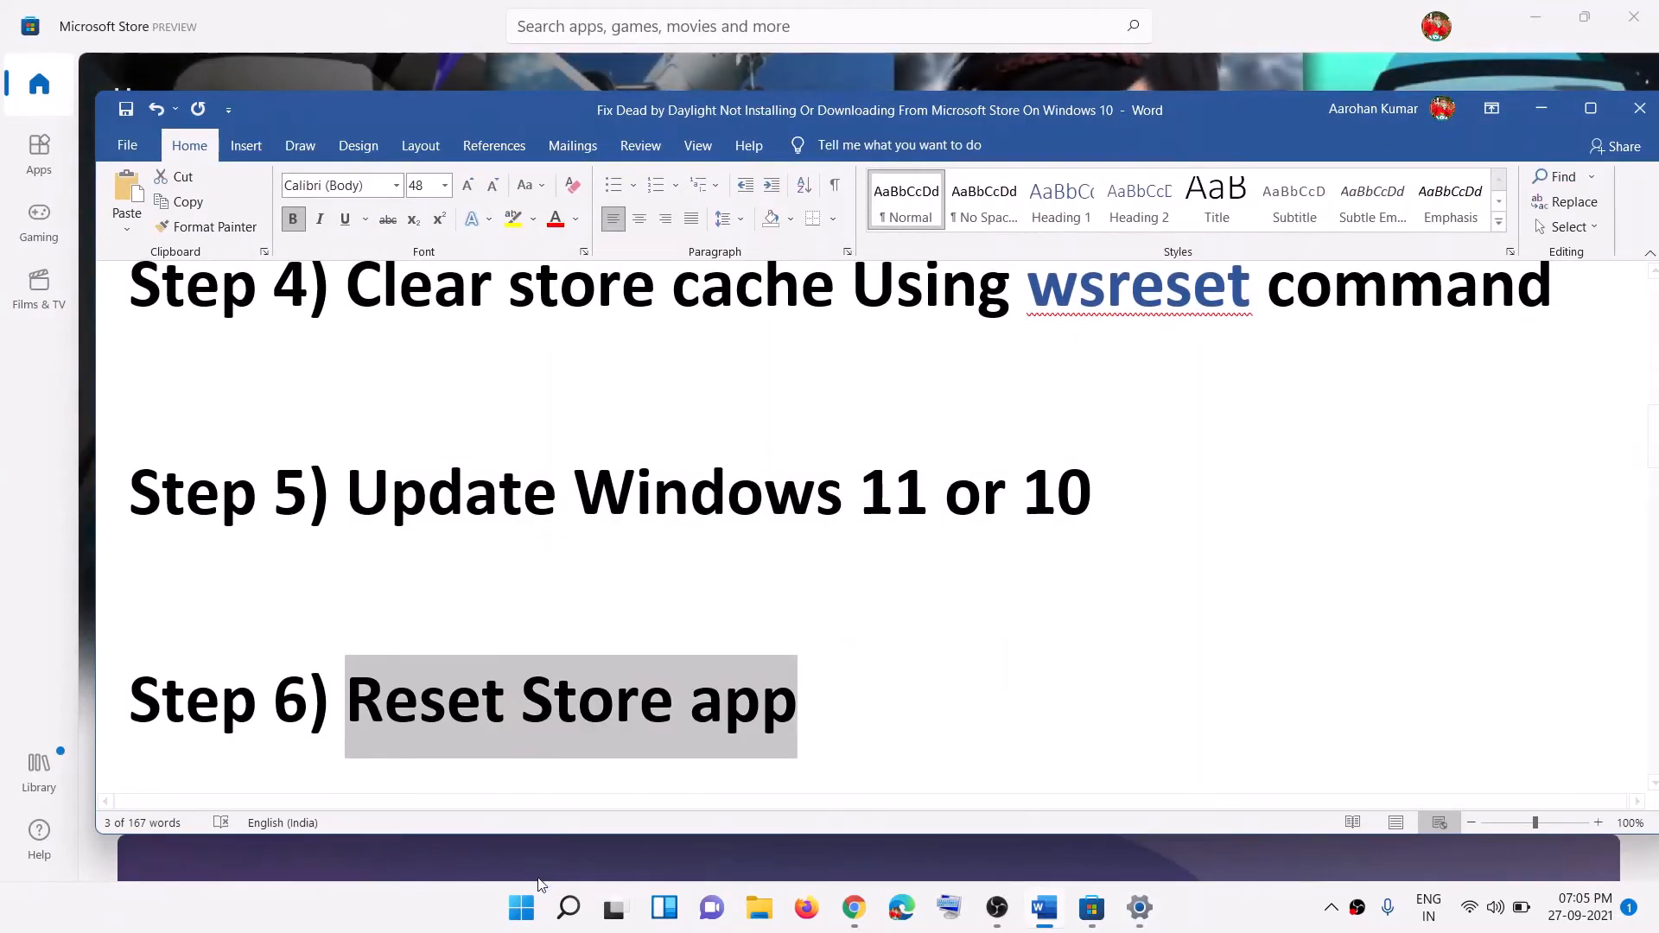
left_click(520, 909)
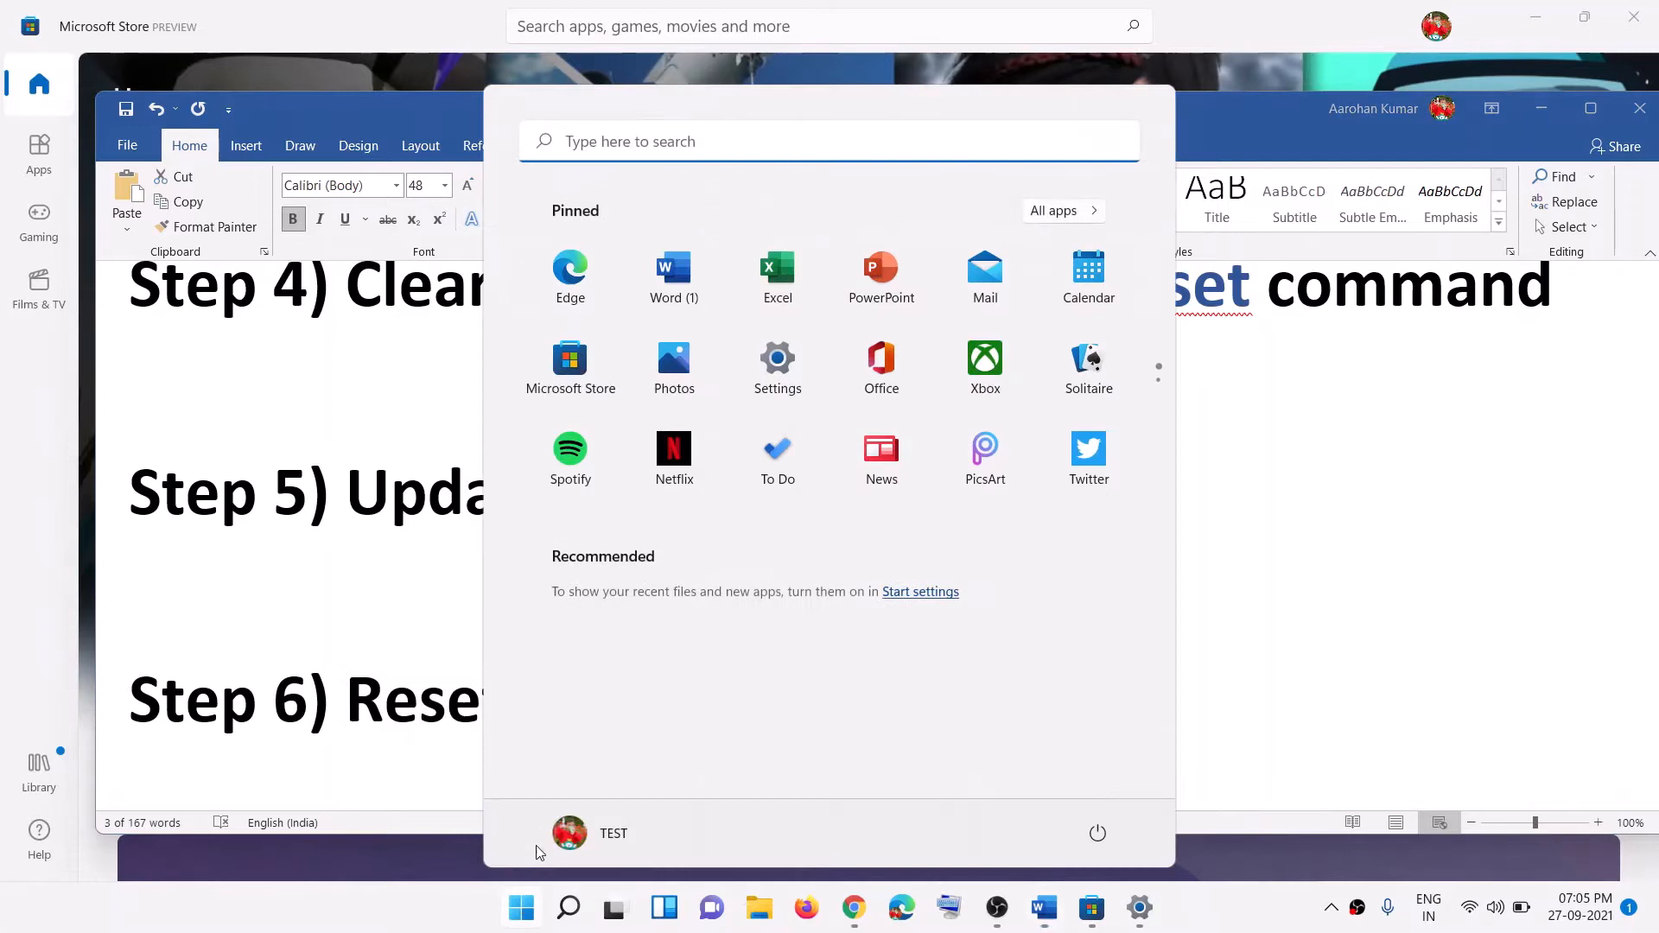
left_click(762, 399)
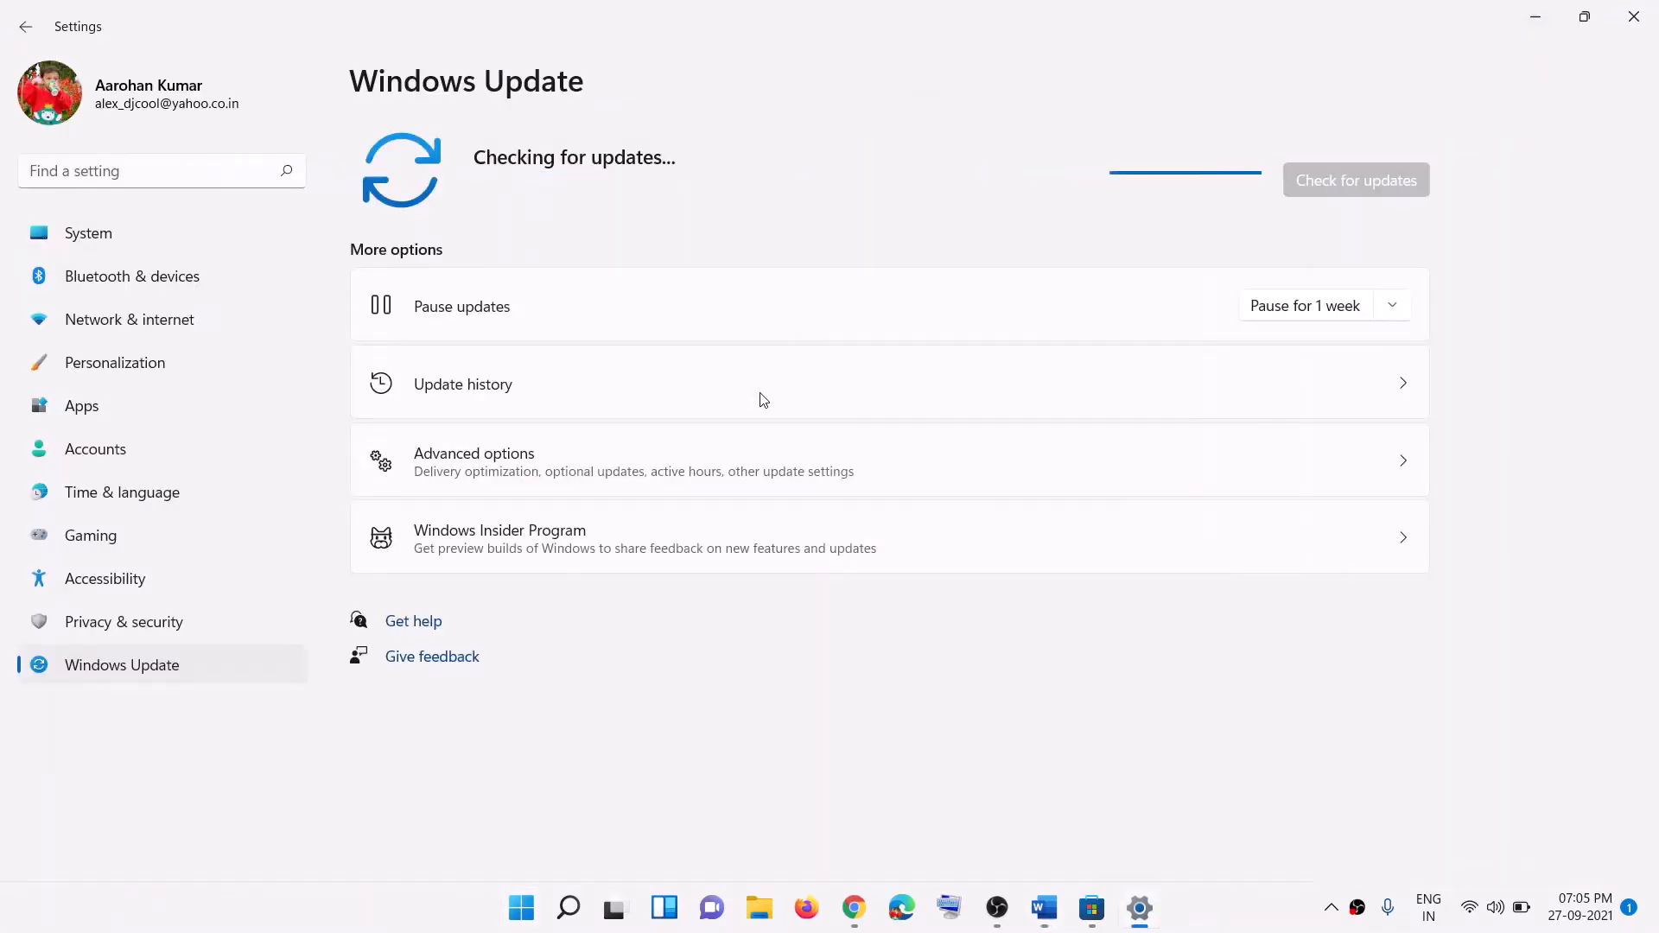
left_click(123, 403)
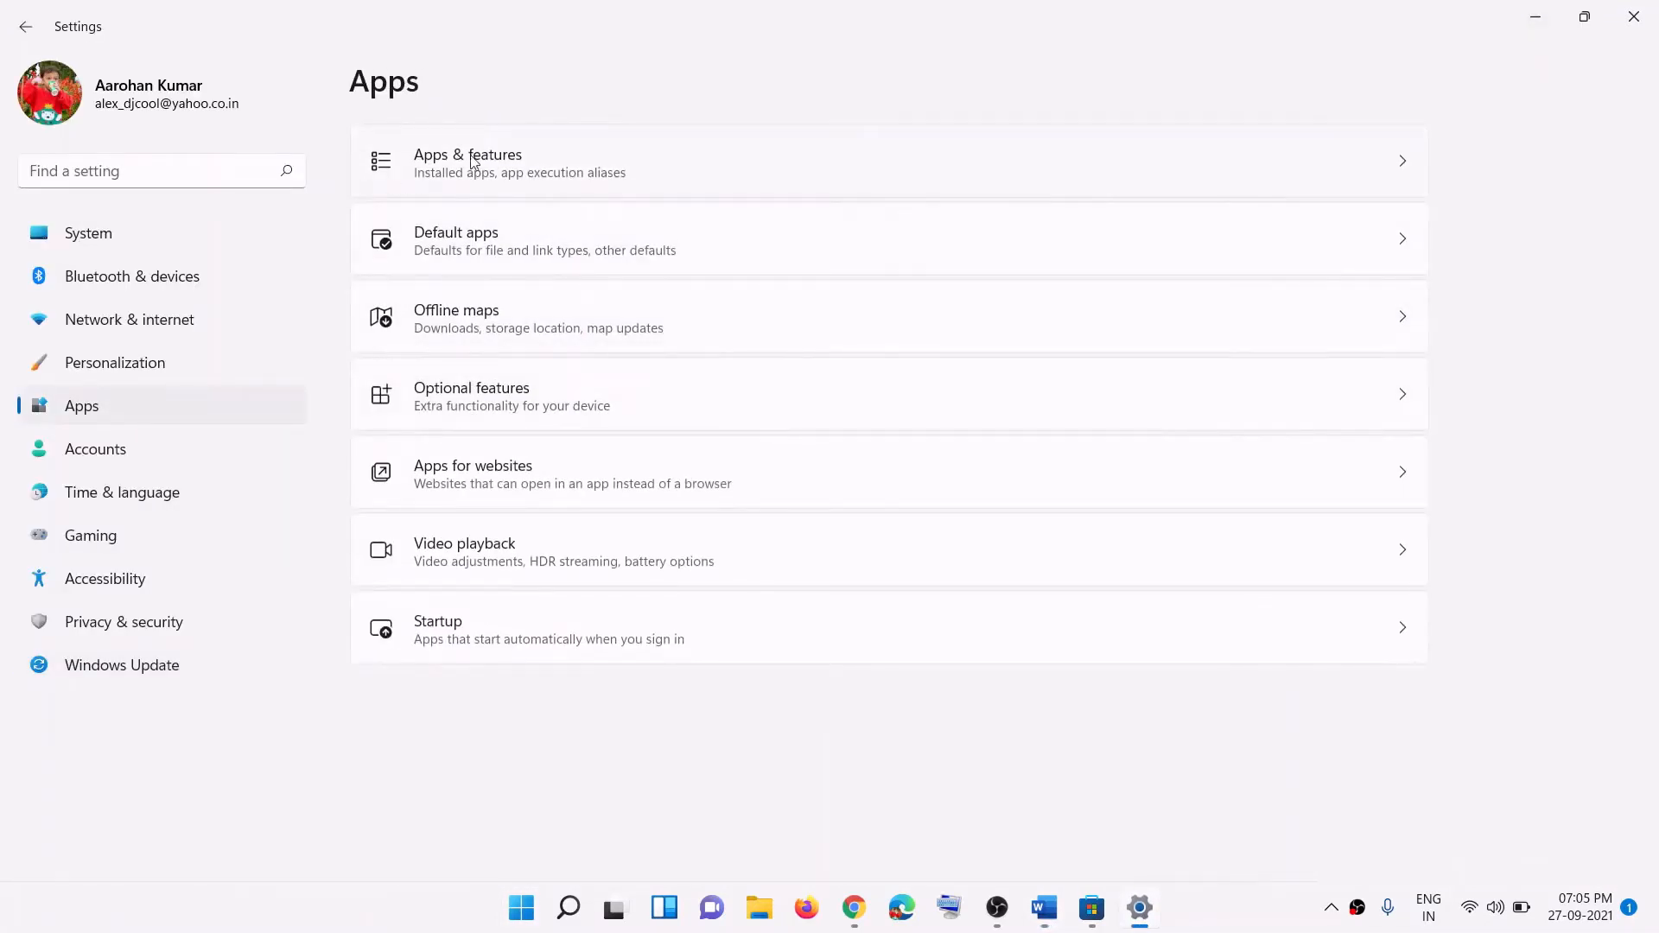
left_click(509, 164)
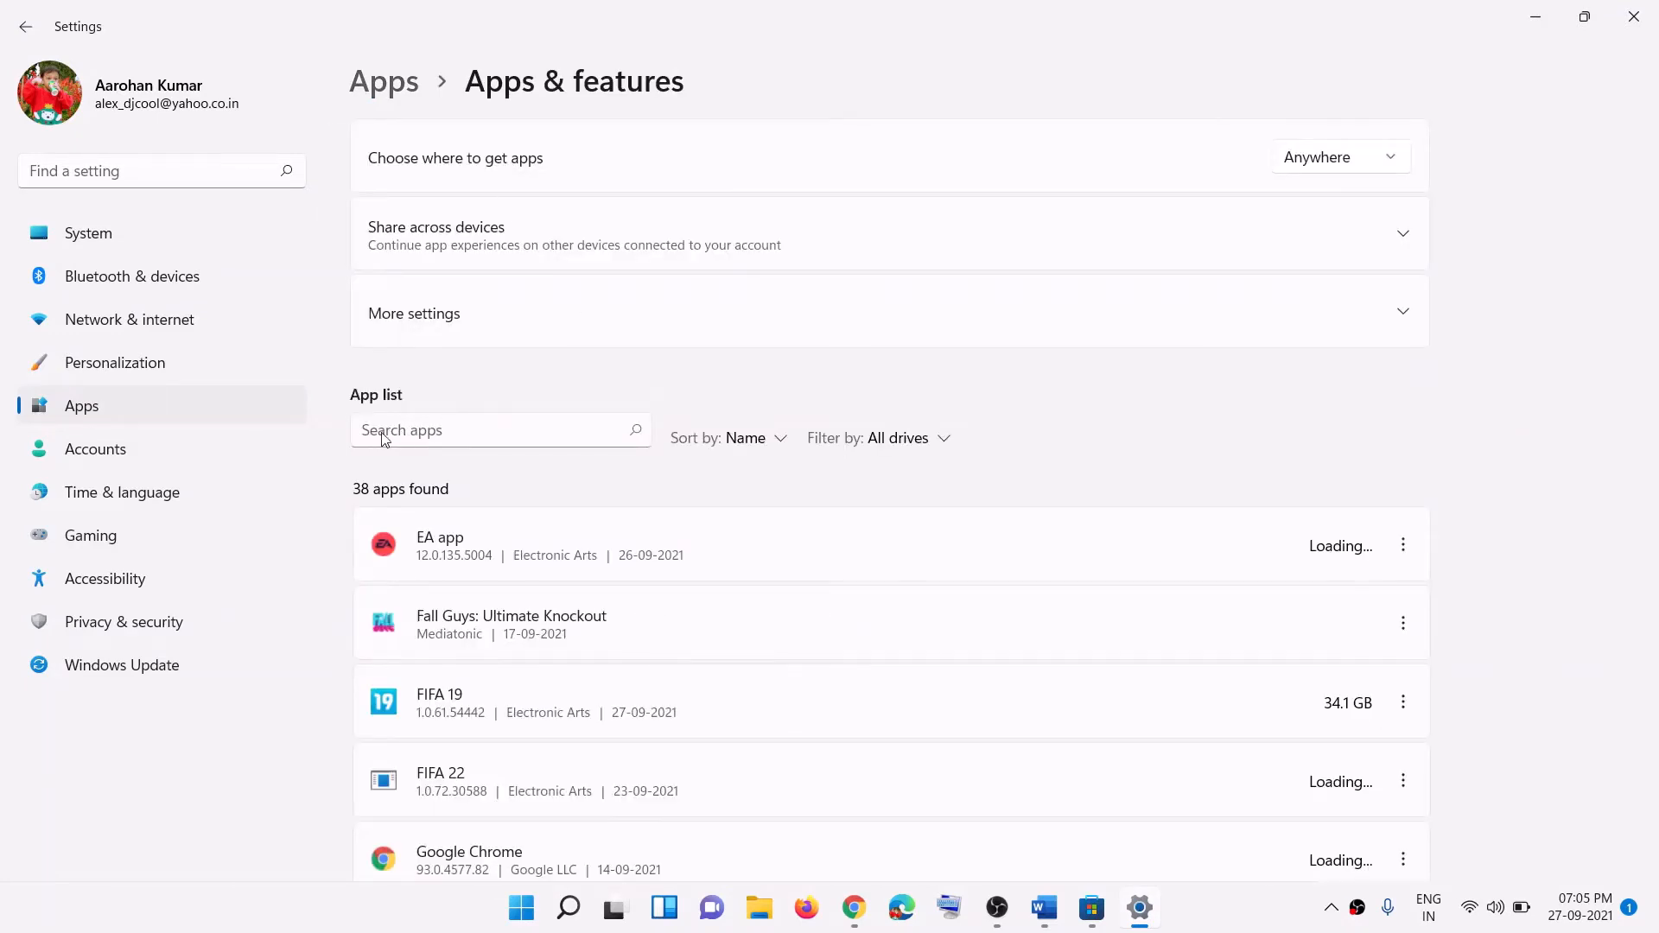
left_click(431, 434)
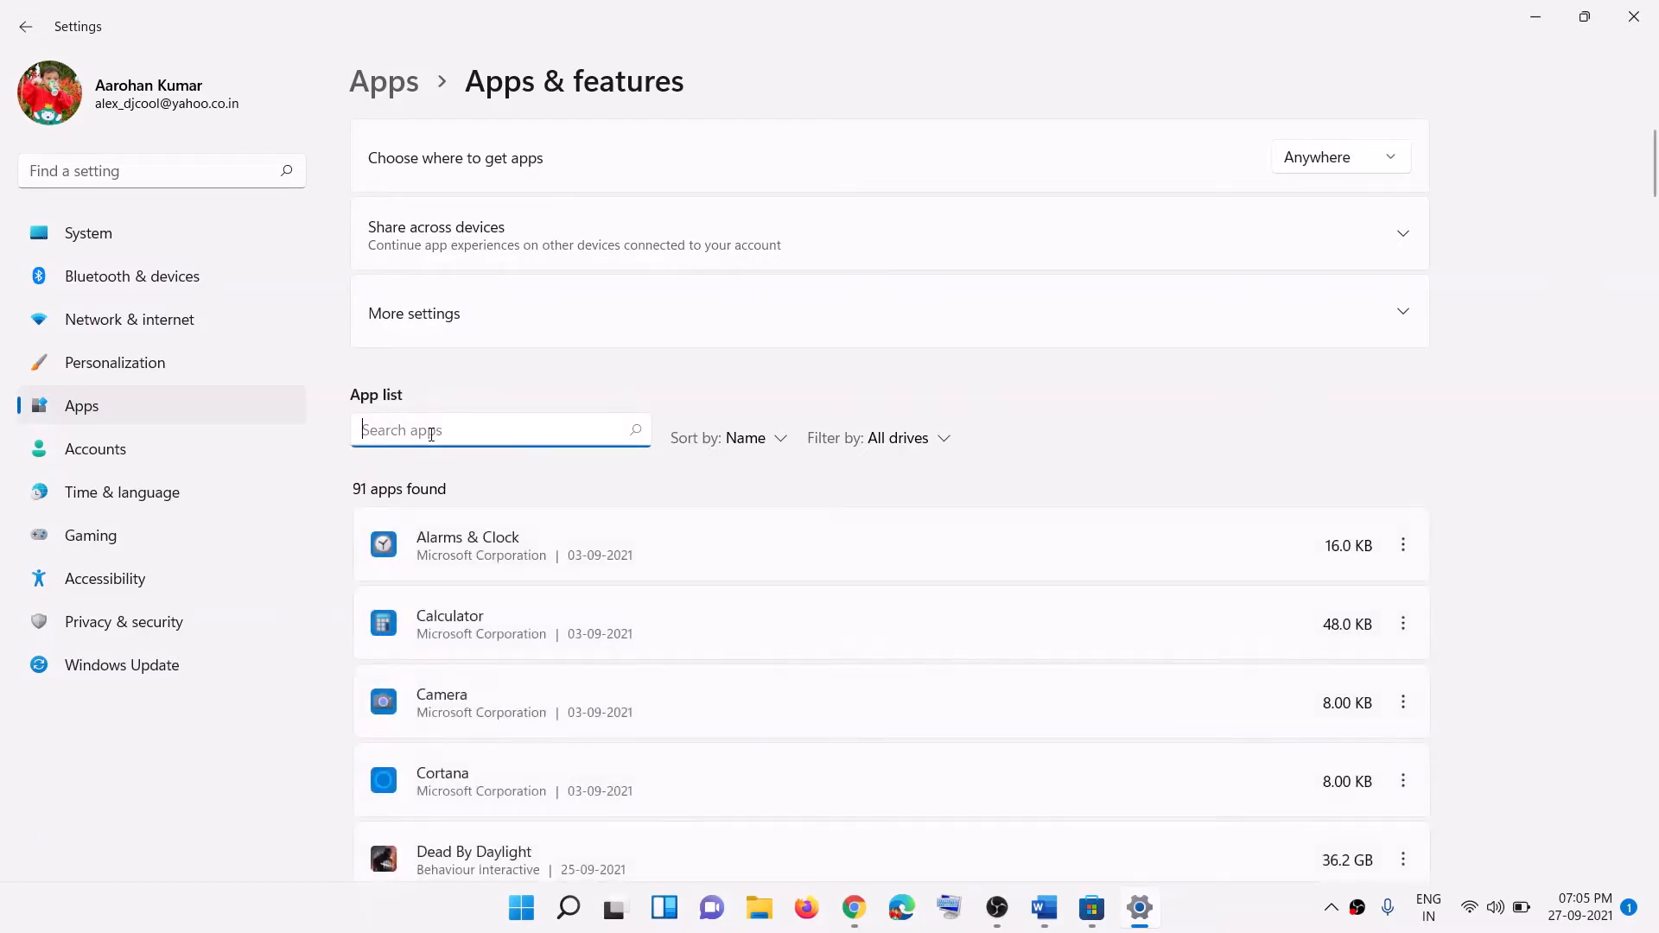
type("store")
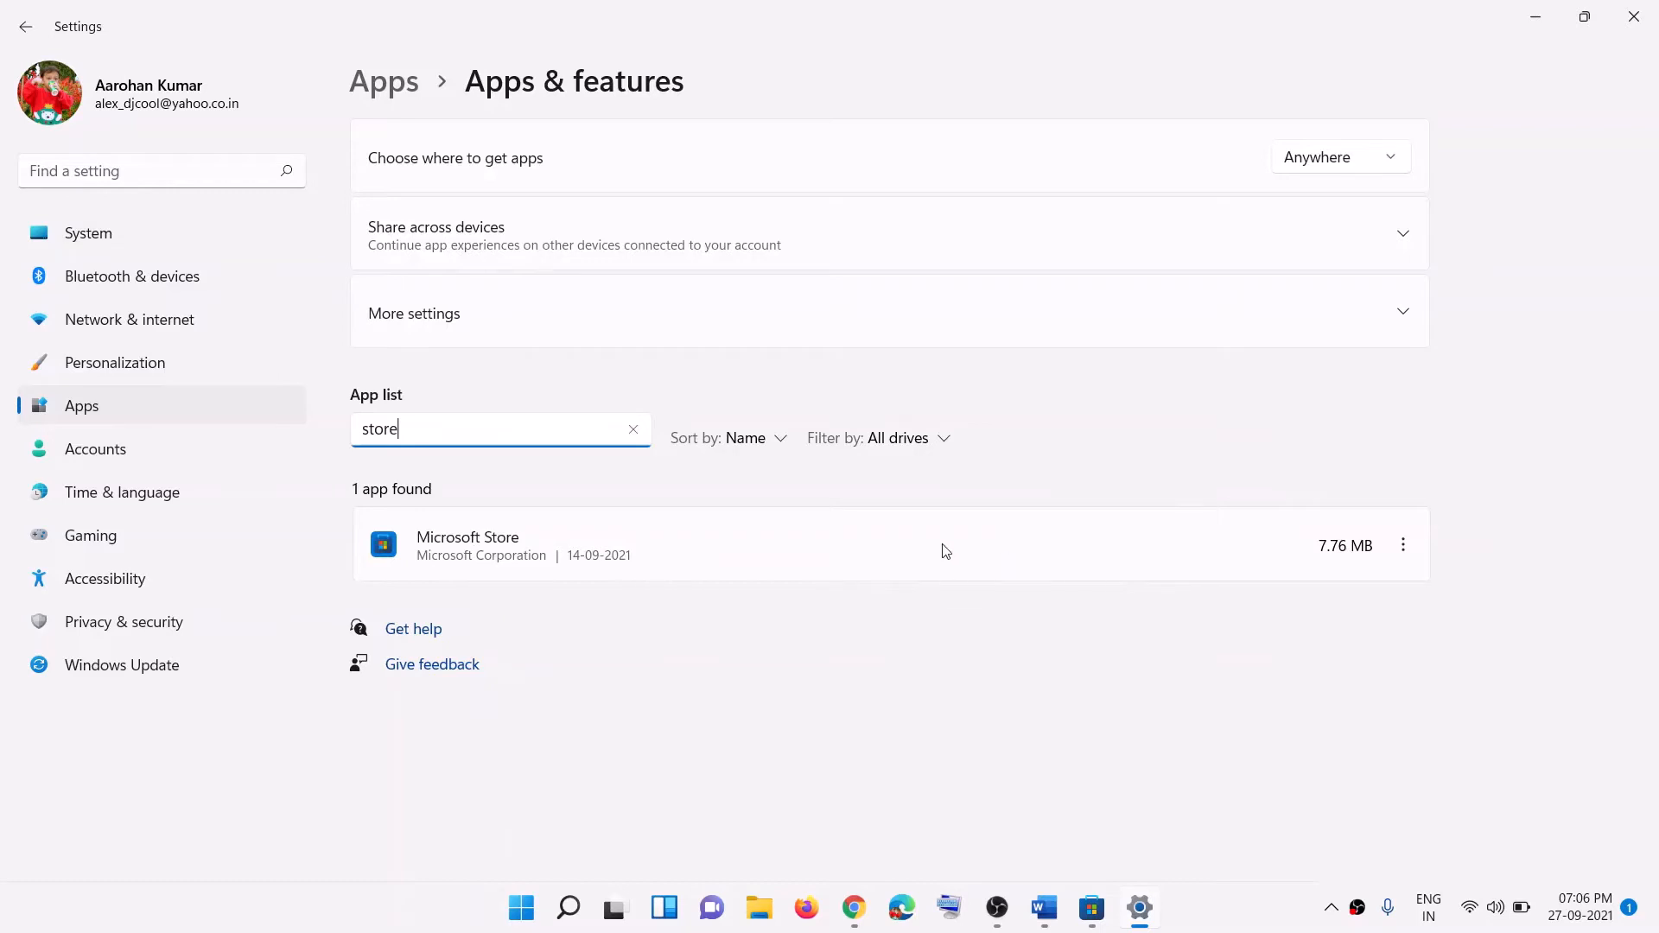
Step: Reset Microsoft Store's app data from its Advanced options and confirm, then return to Word
left_click(1405, 547)
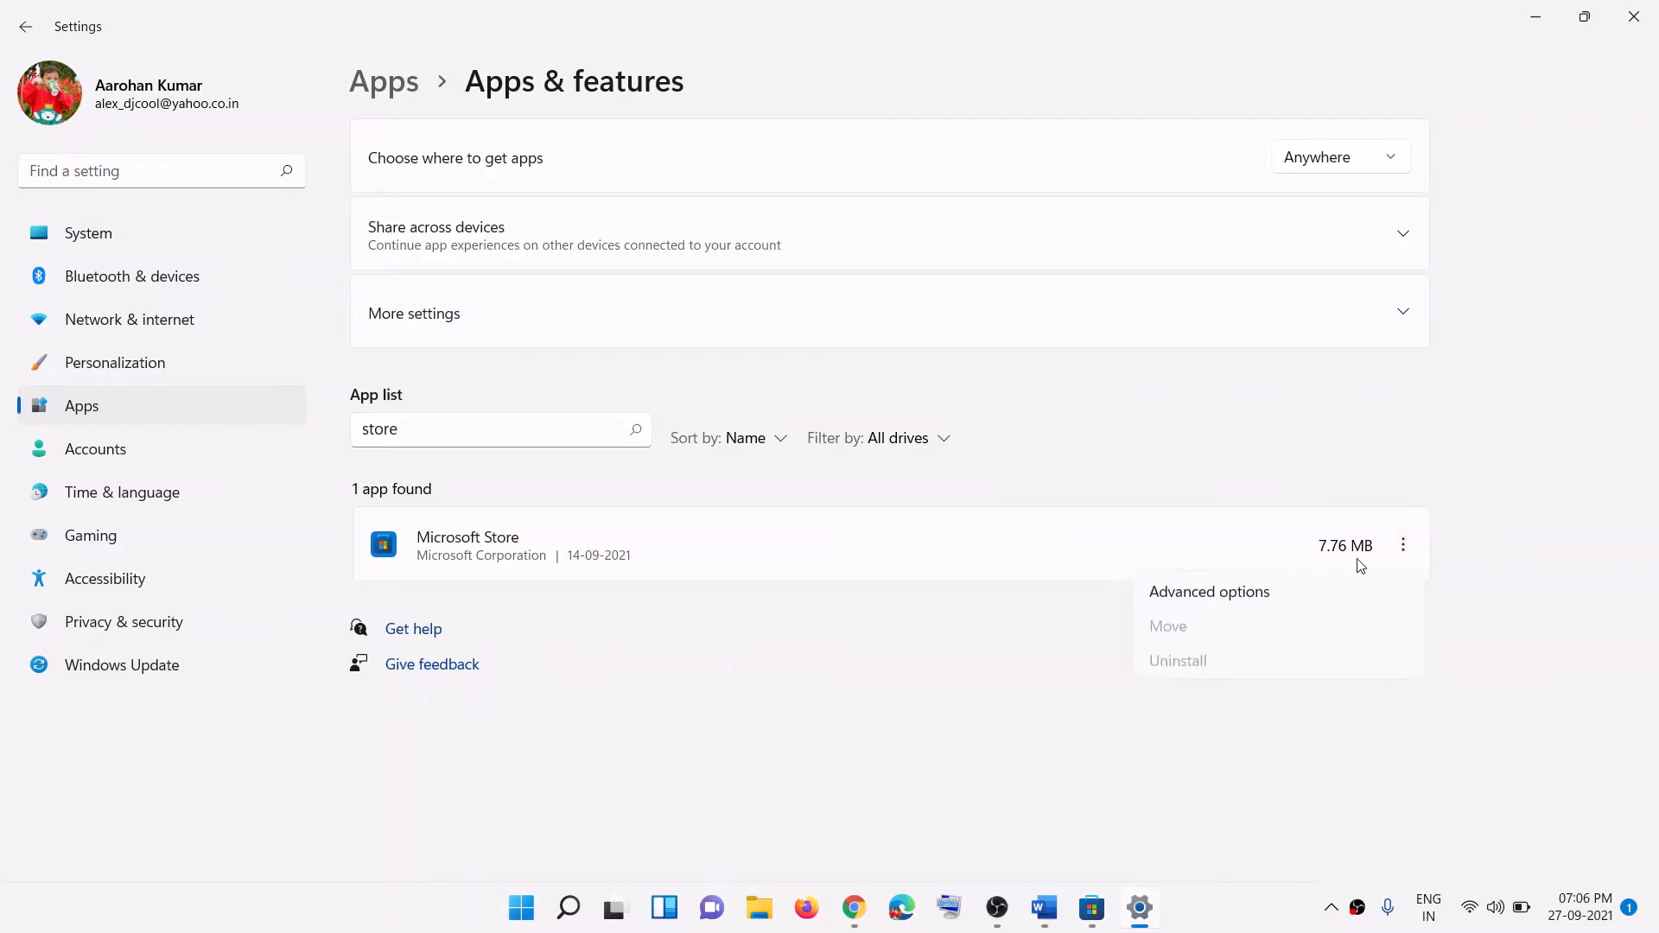
left_click(1210, 592)
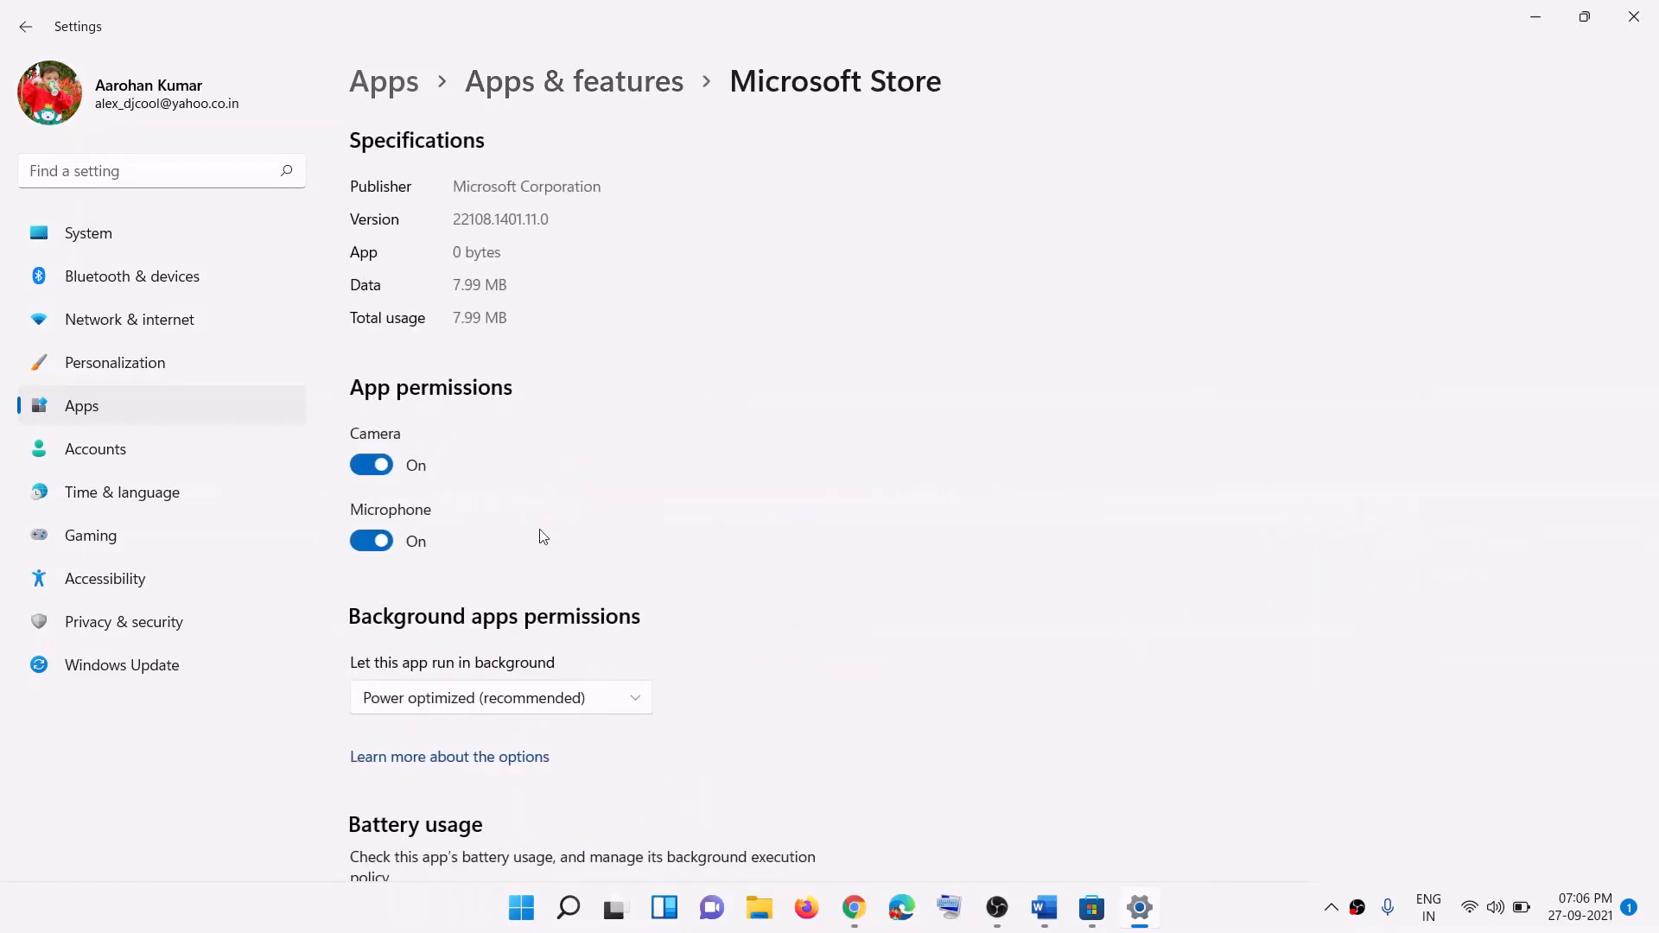
scroll(537, 553, "down", 8)
scroll(531, 581, "down", 3)
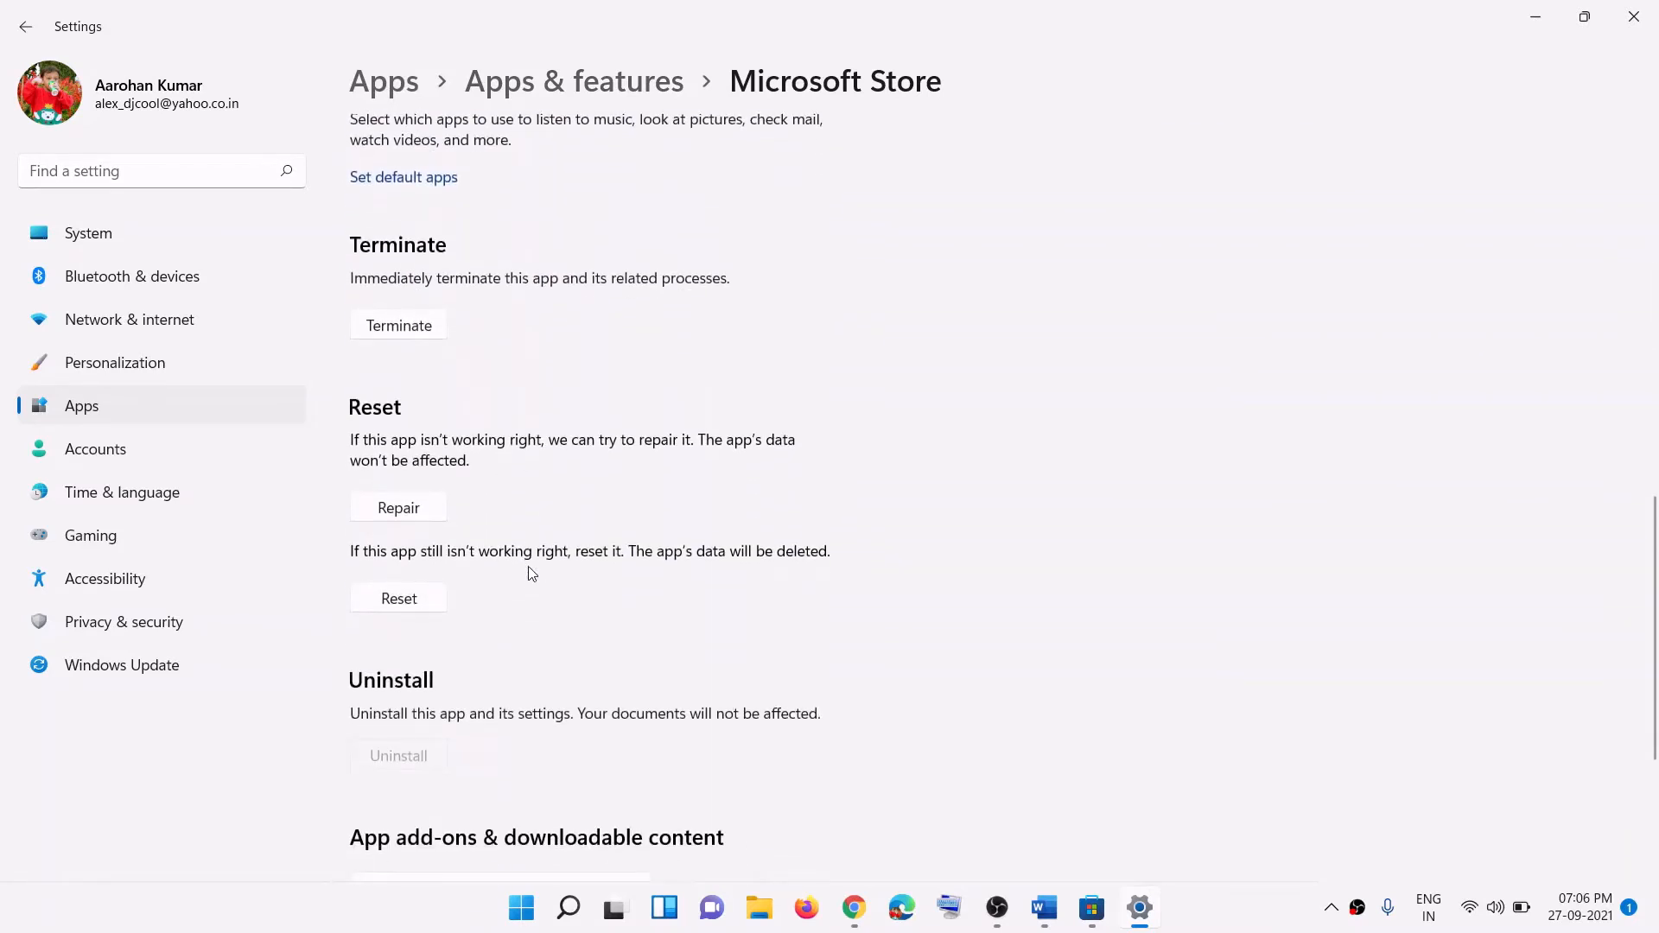
left_click(390, 607)
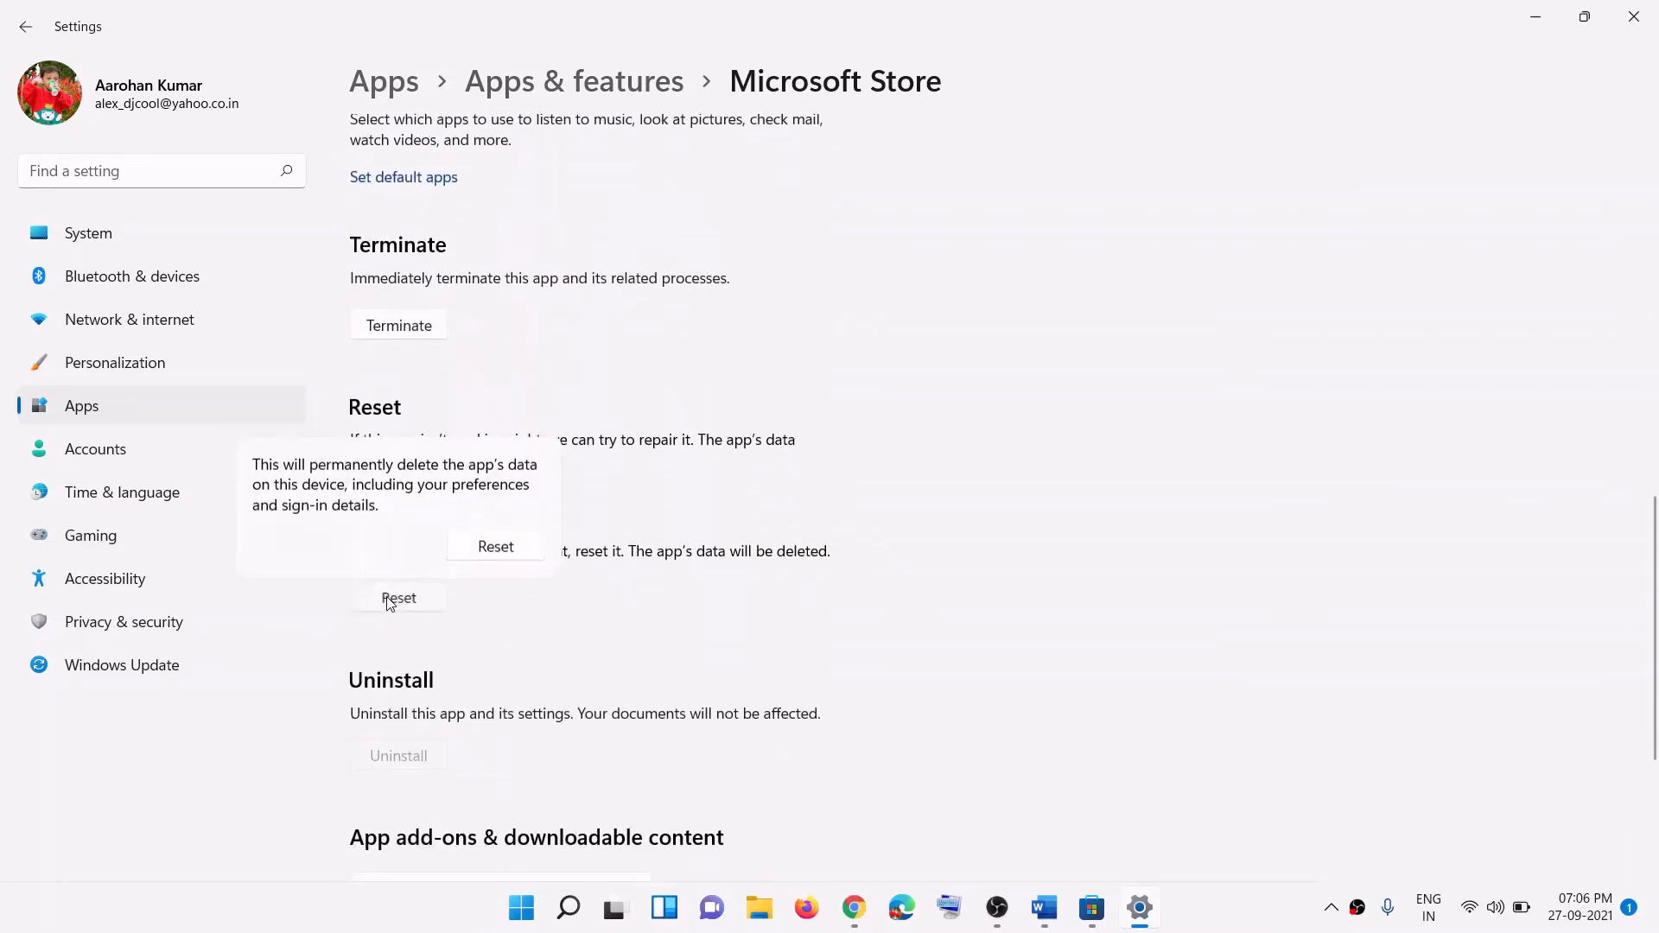
left_click(495, 545)
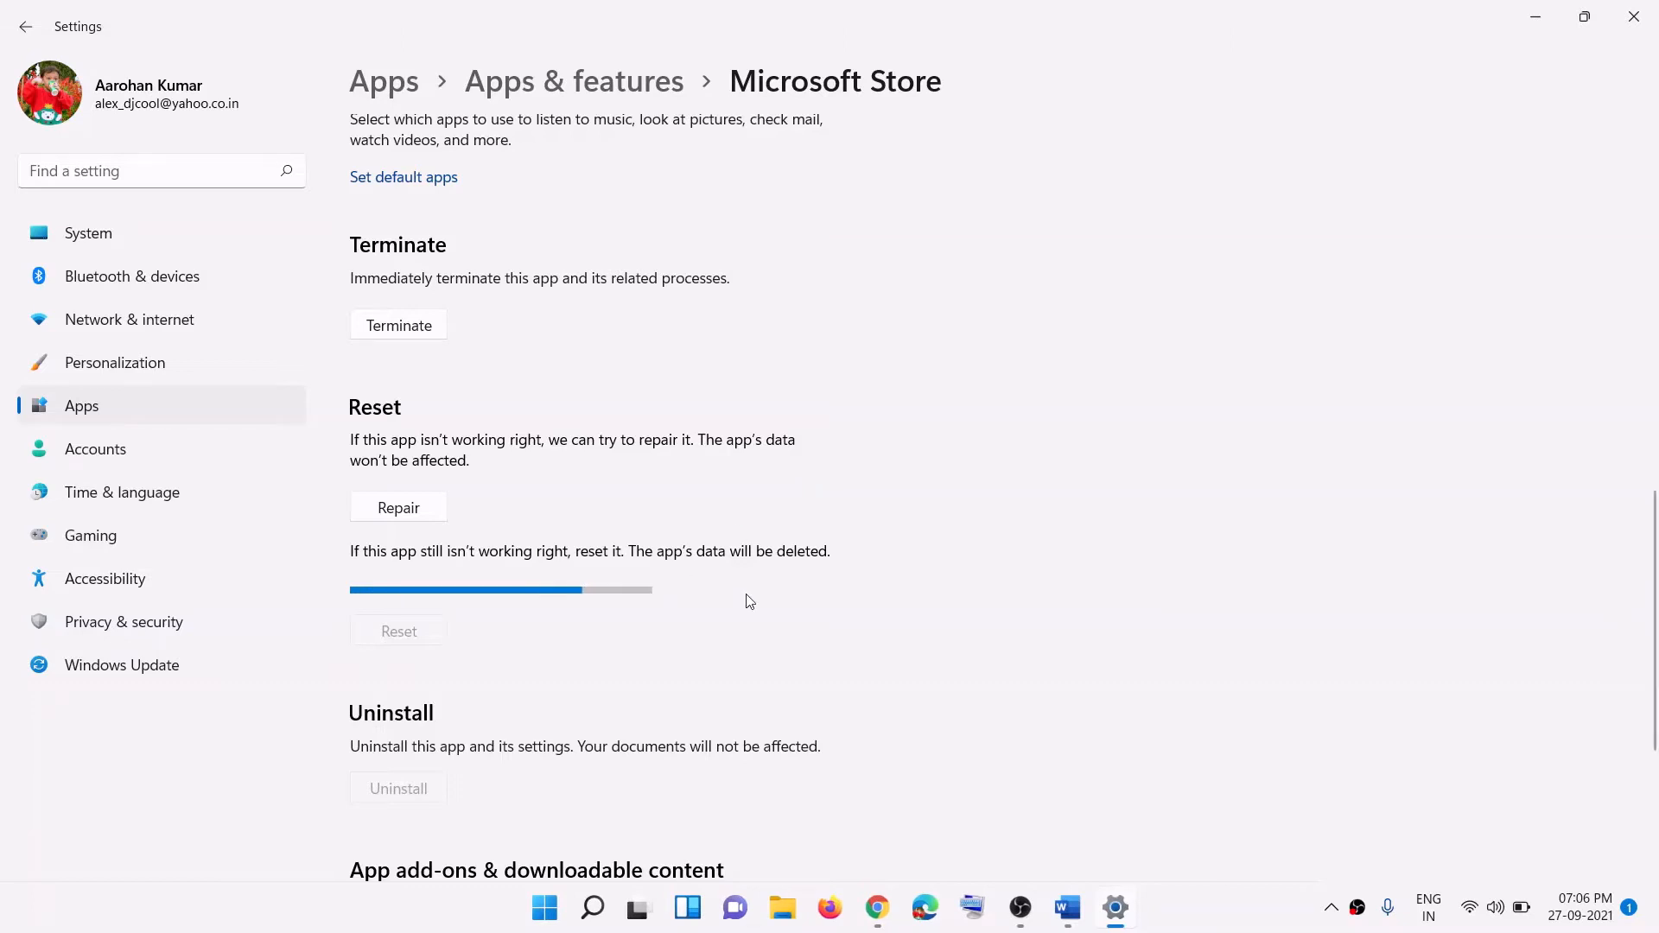
left_click(1072, 923)
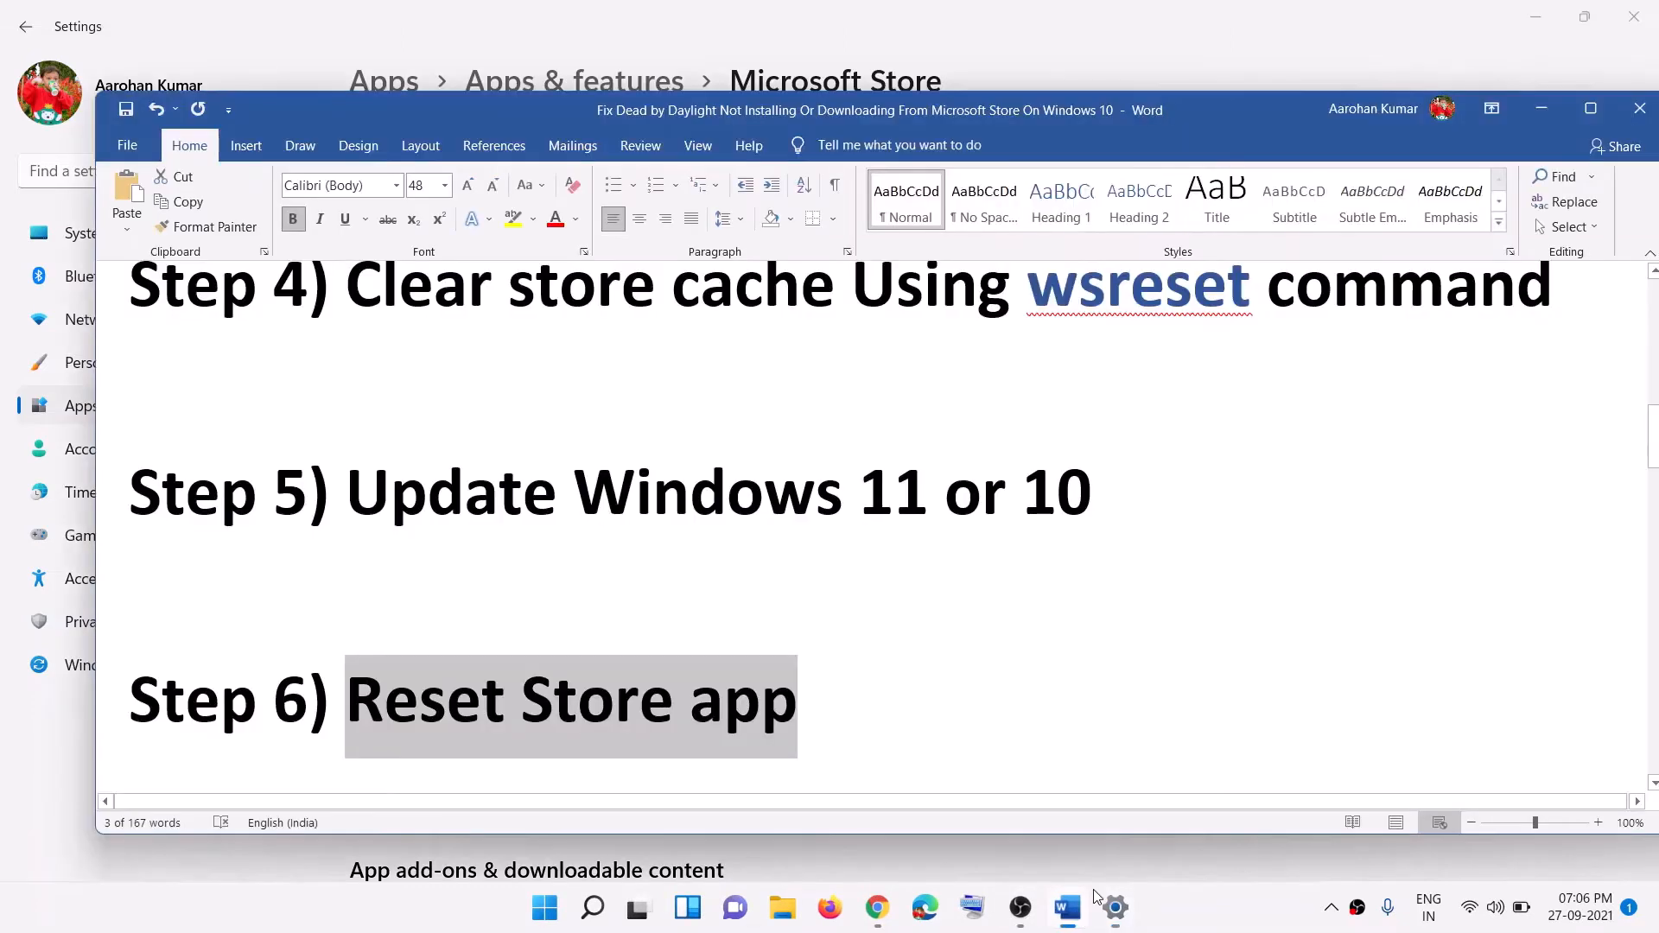
Step: Review Step 7 on restarting Windows Update and Background Intelligent Transfer, then launch Services
scroll(665, 565, "down", 5)
scroll(667, 566, "down", 1)
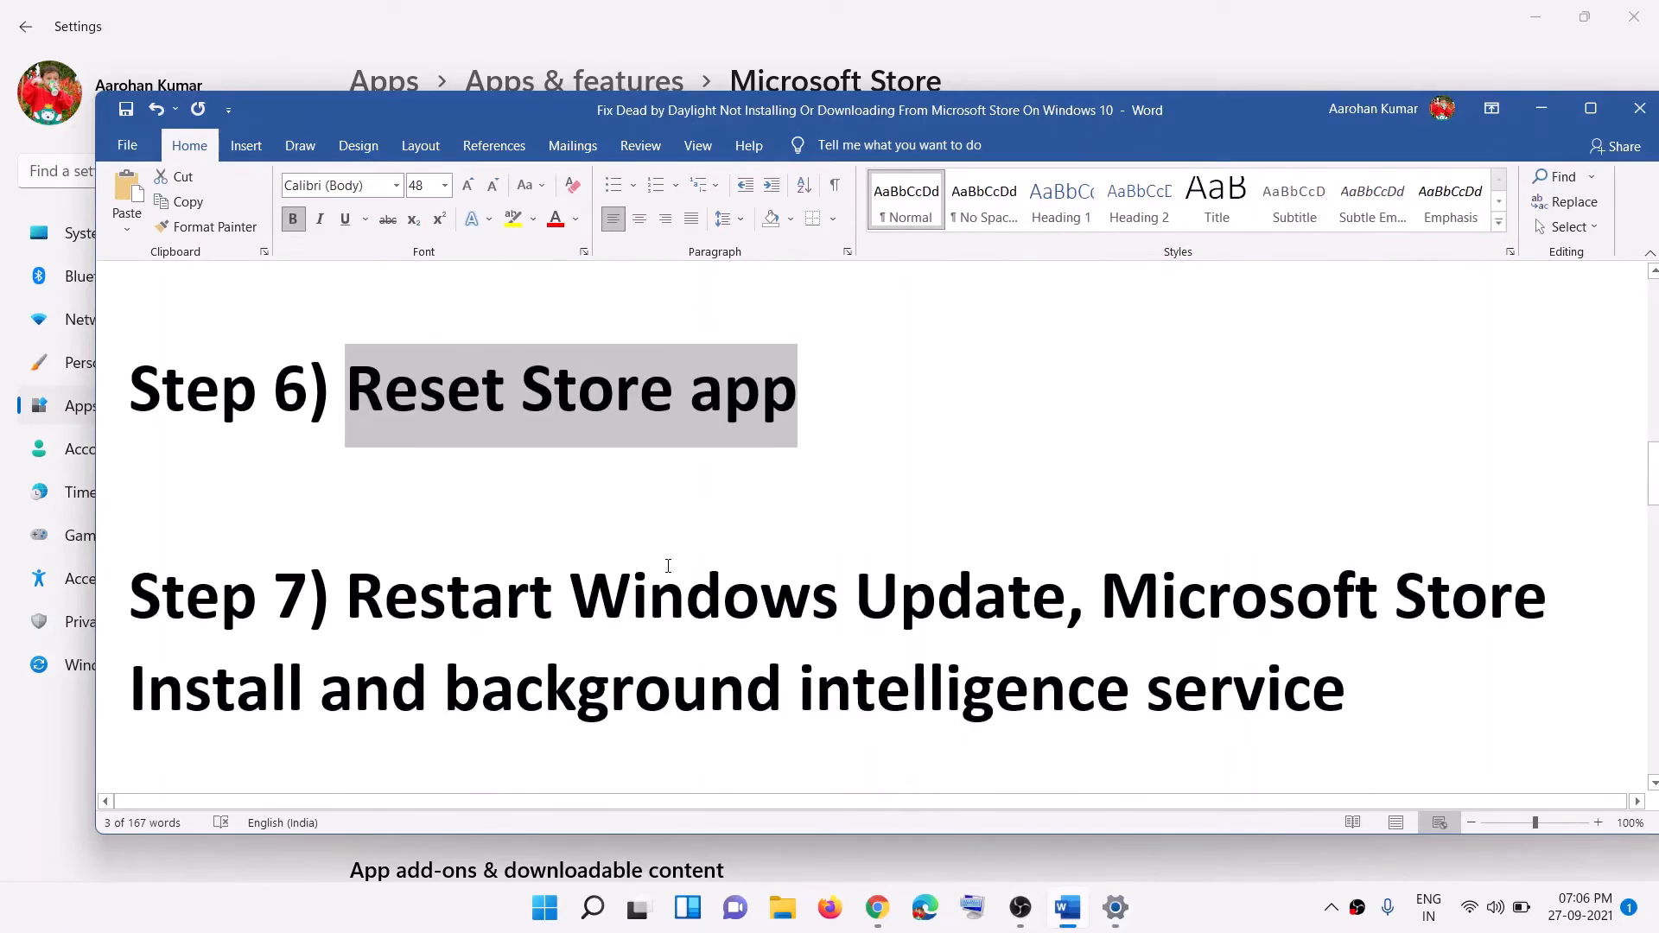
left_click_drag(351, 616, 1425, 621)
left_click(1037, 633)
left_click_drag(445, 691, 1088, 708)
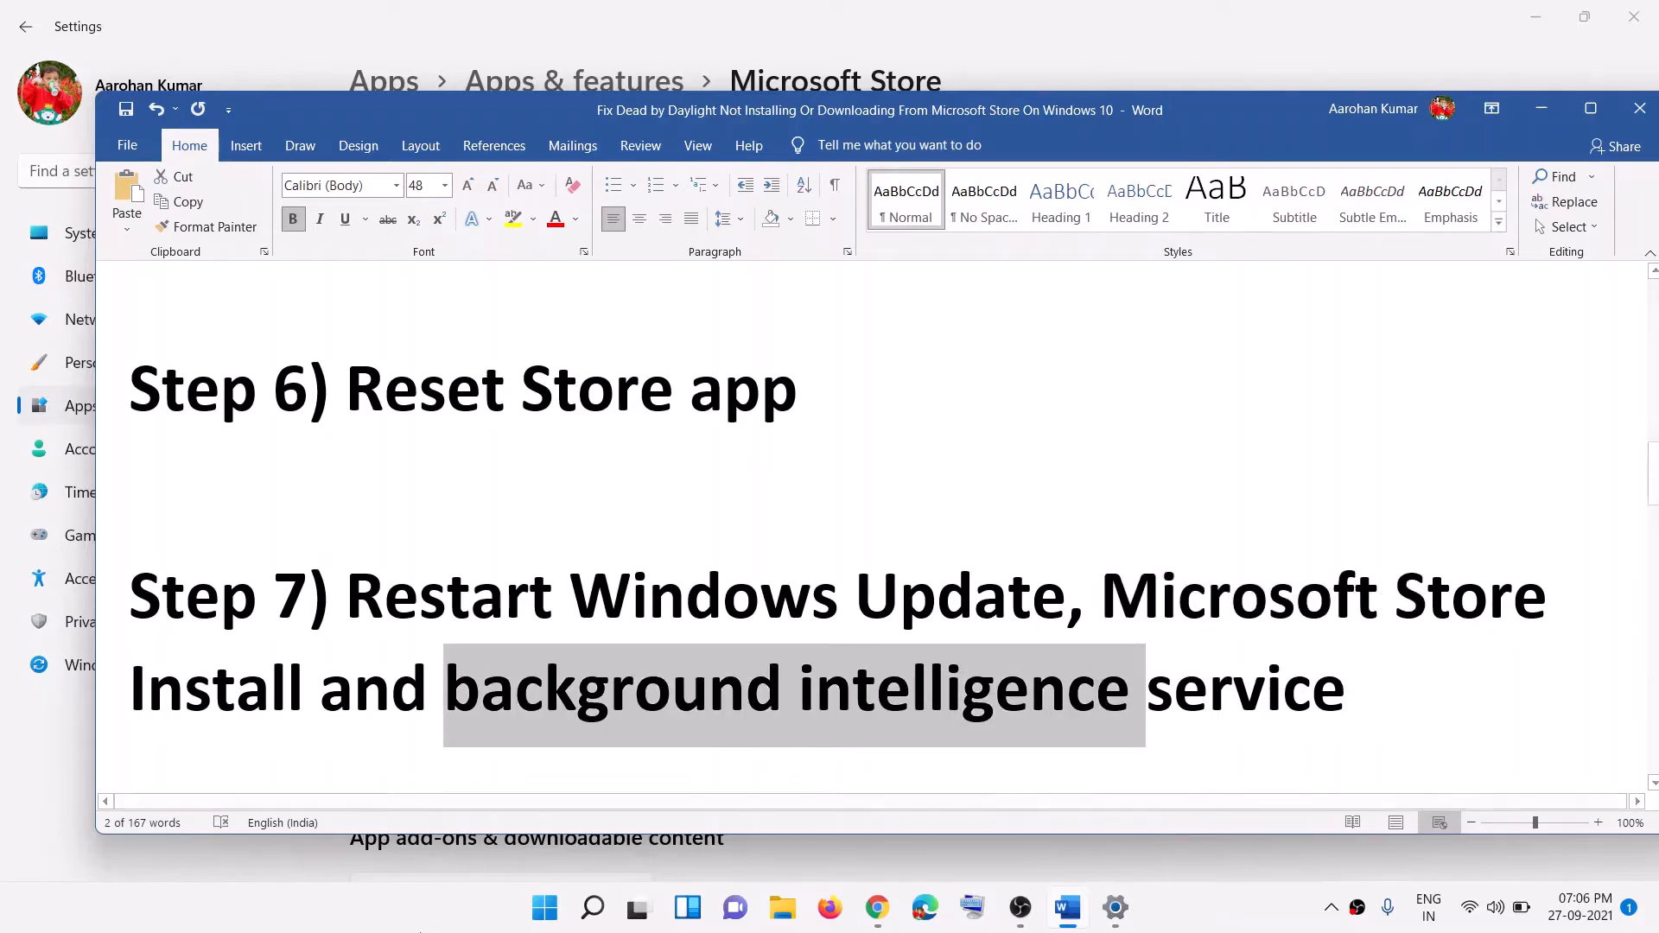
left_click(546, 911)
left_click(546, 916)
type("servi")
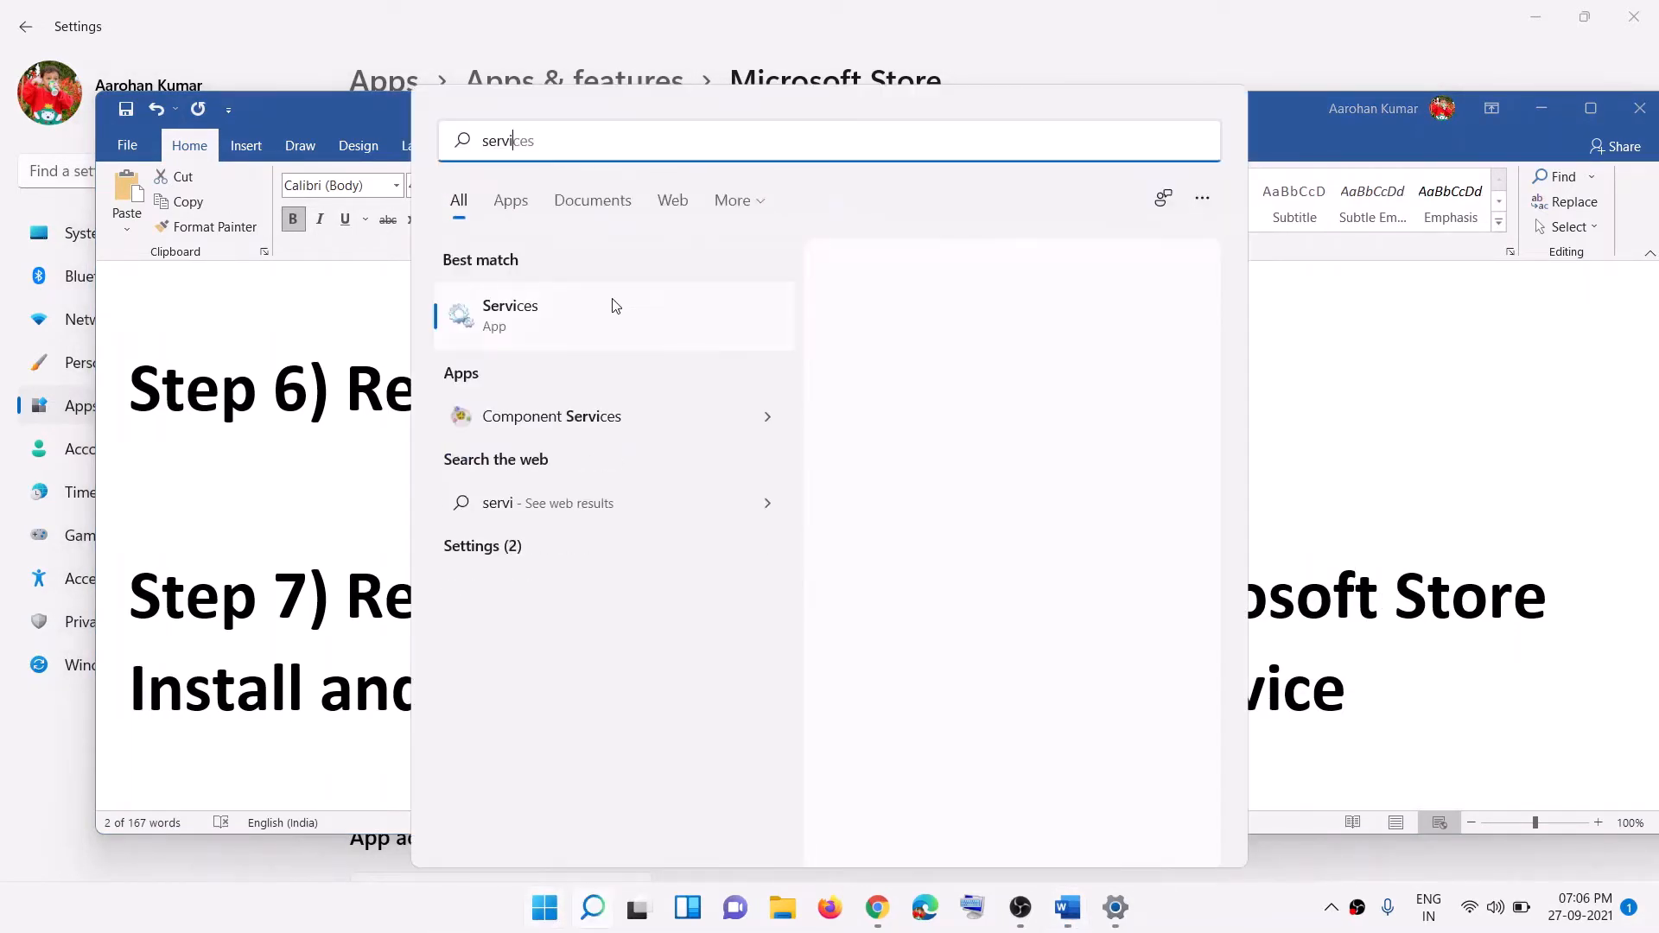
left_click(505, 320)
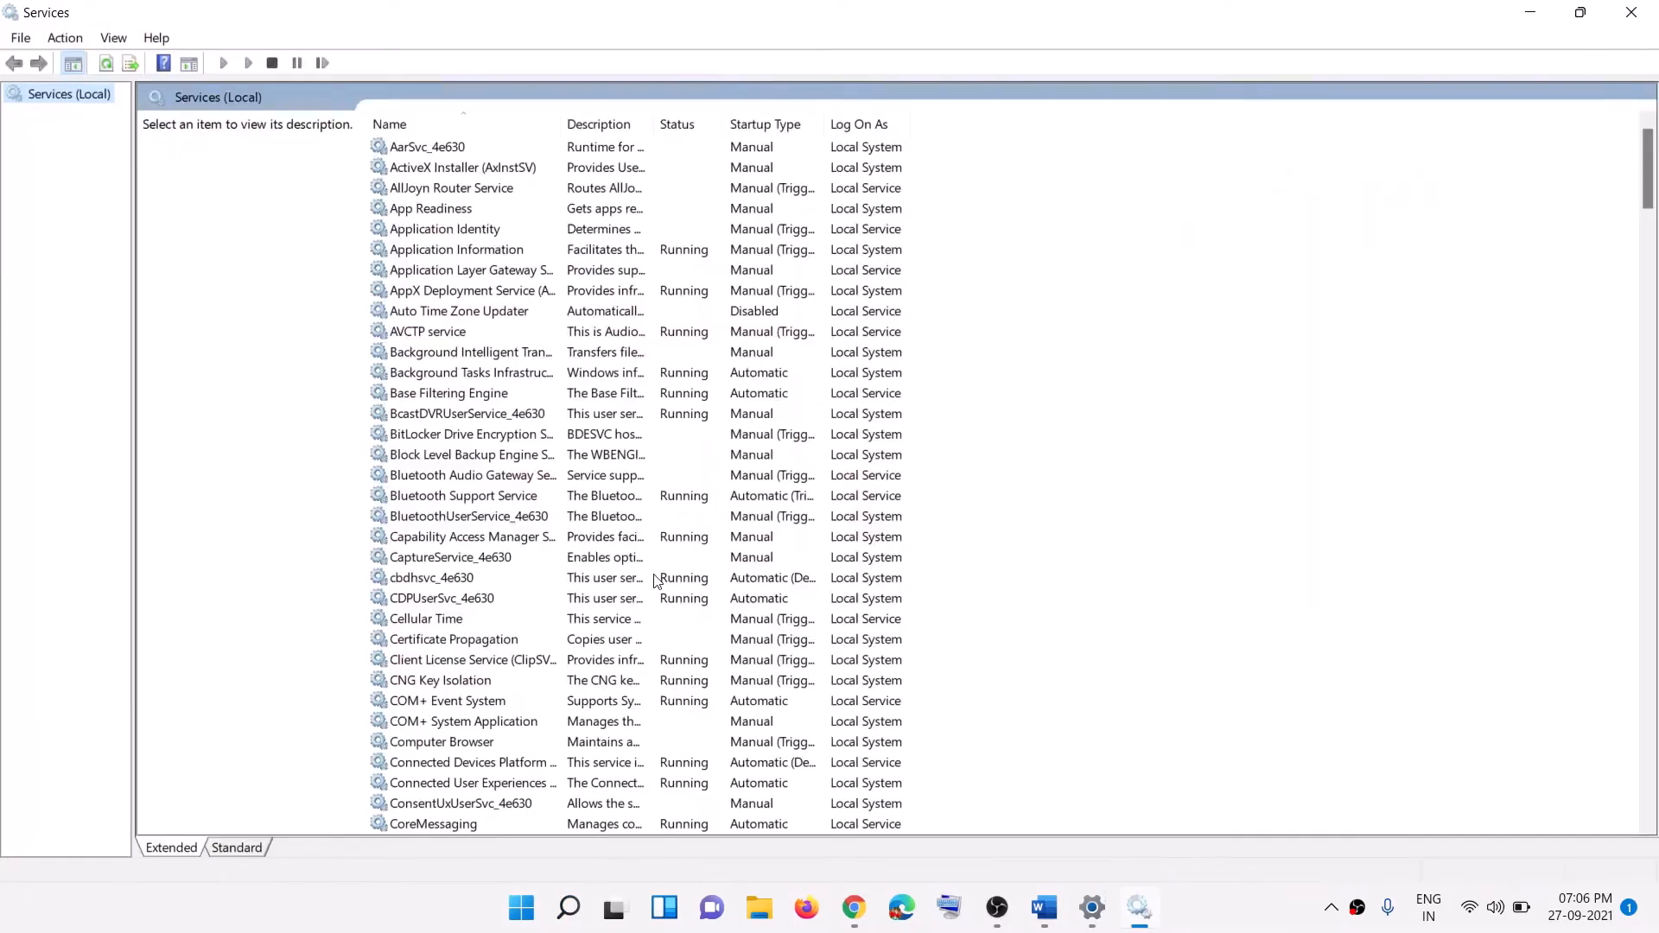
Step: Keep Windows Update's startup type at Automatic, apply it, and restart the service
left_click(658, 577)
key("w")
scroll(603, 630, "down", 6)
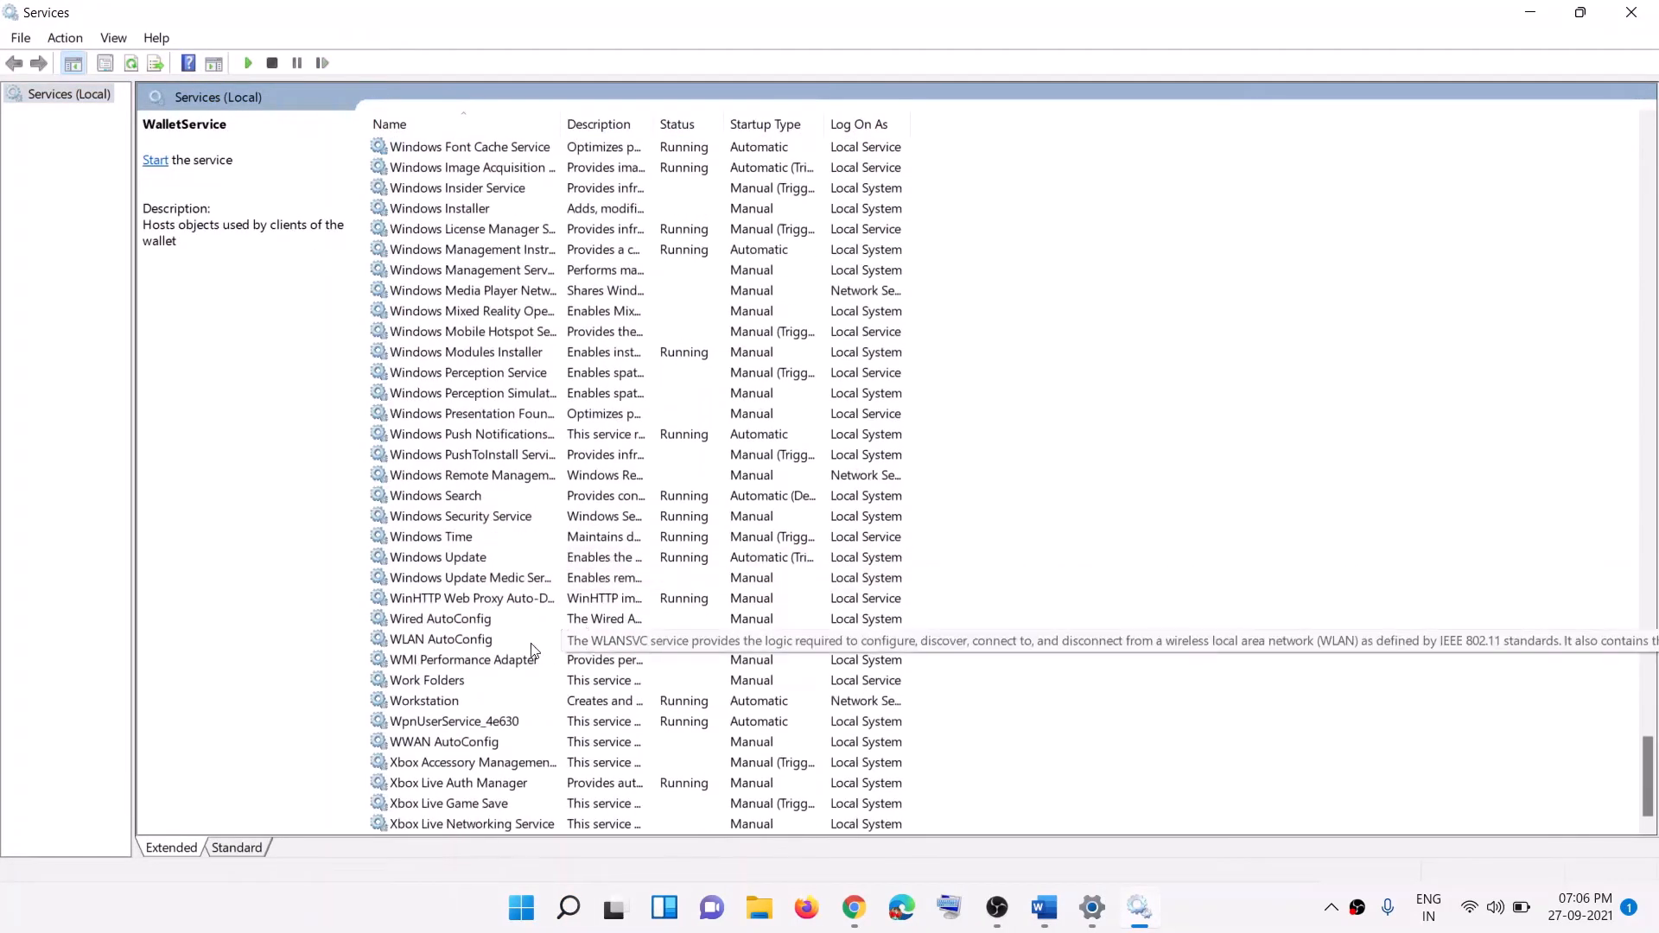
left_click(478, 558)
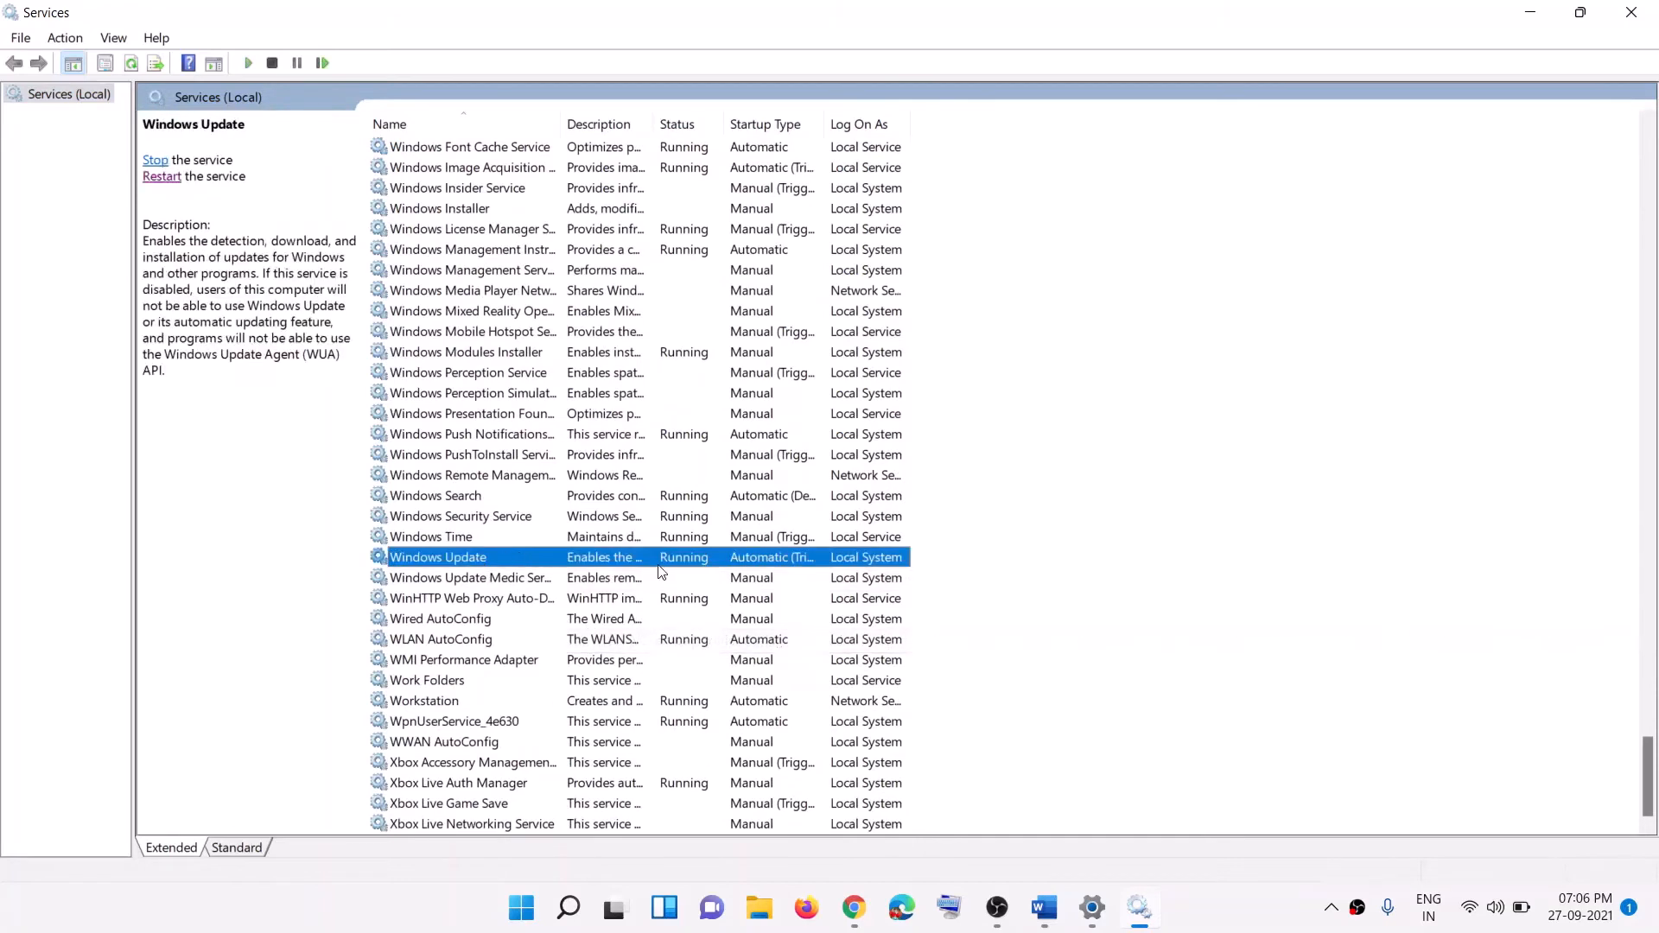
double_click(592, 562)
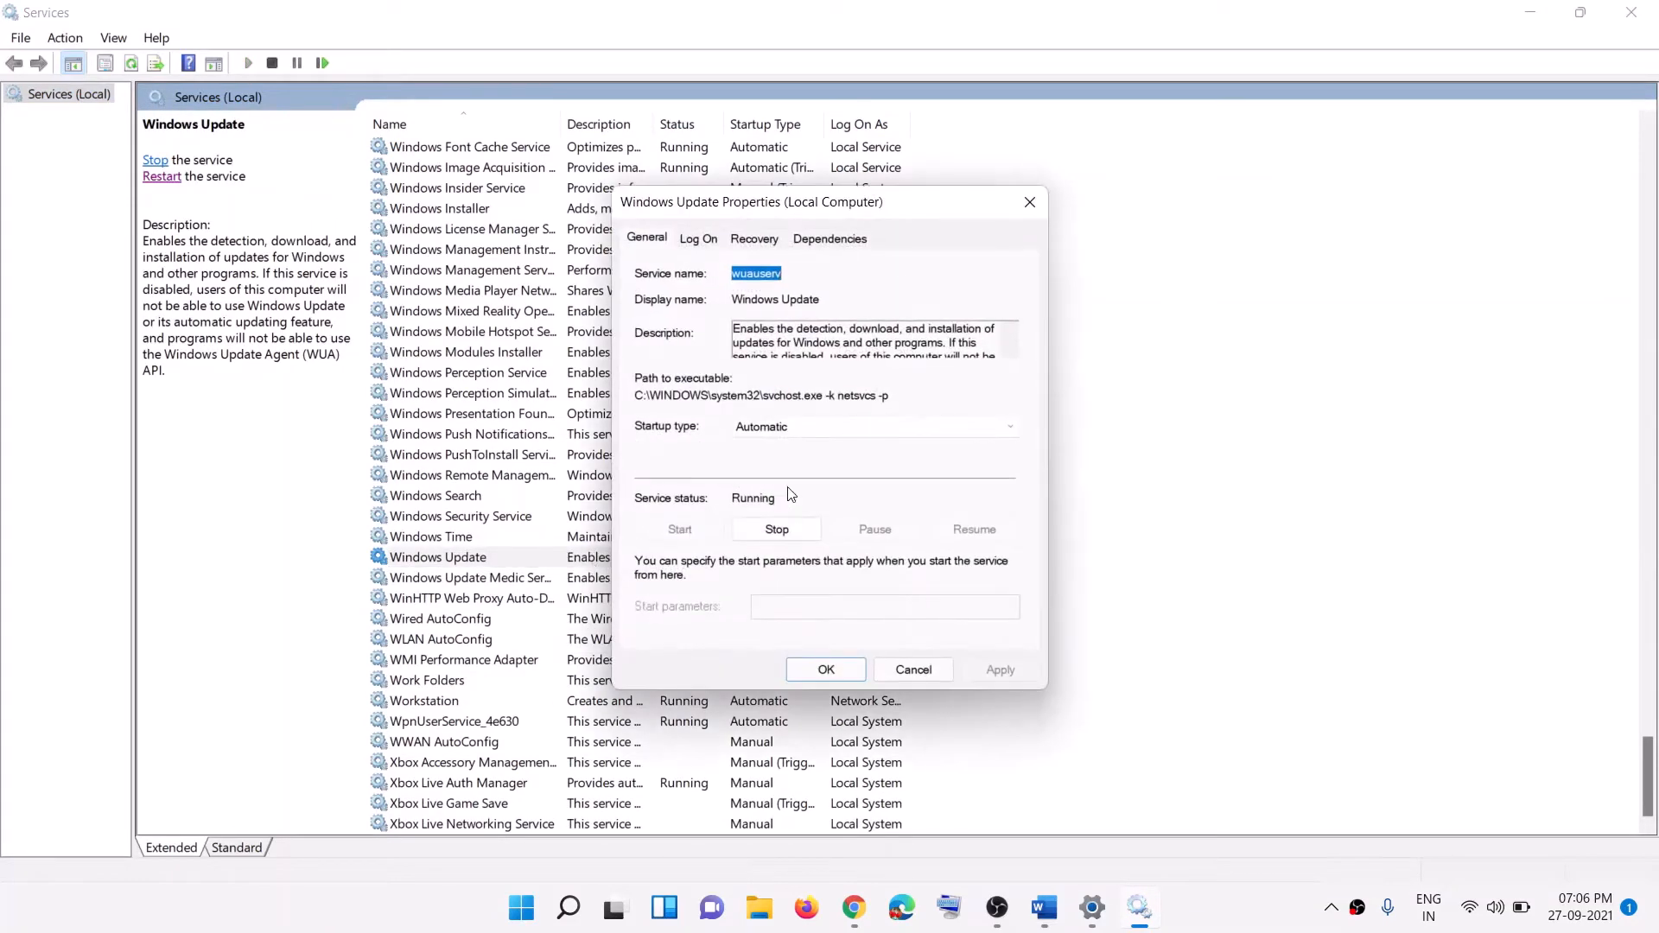
left_click(760, 429)
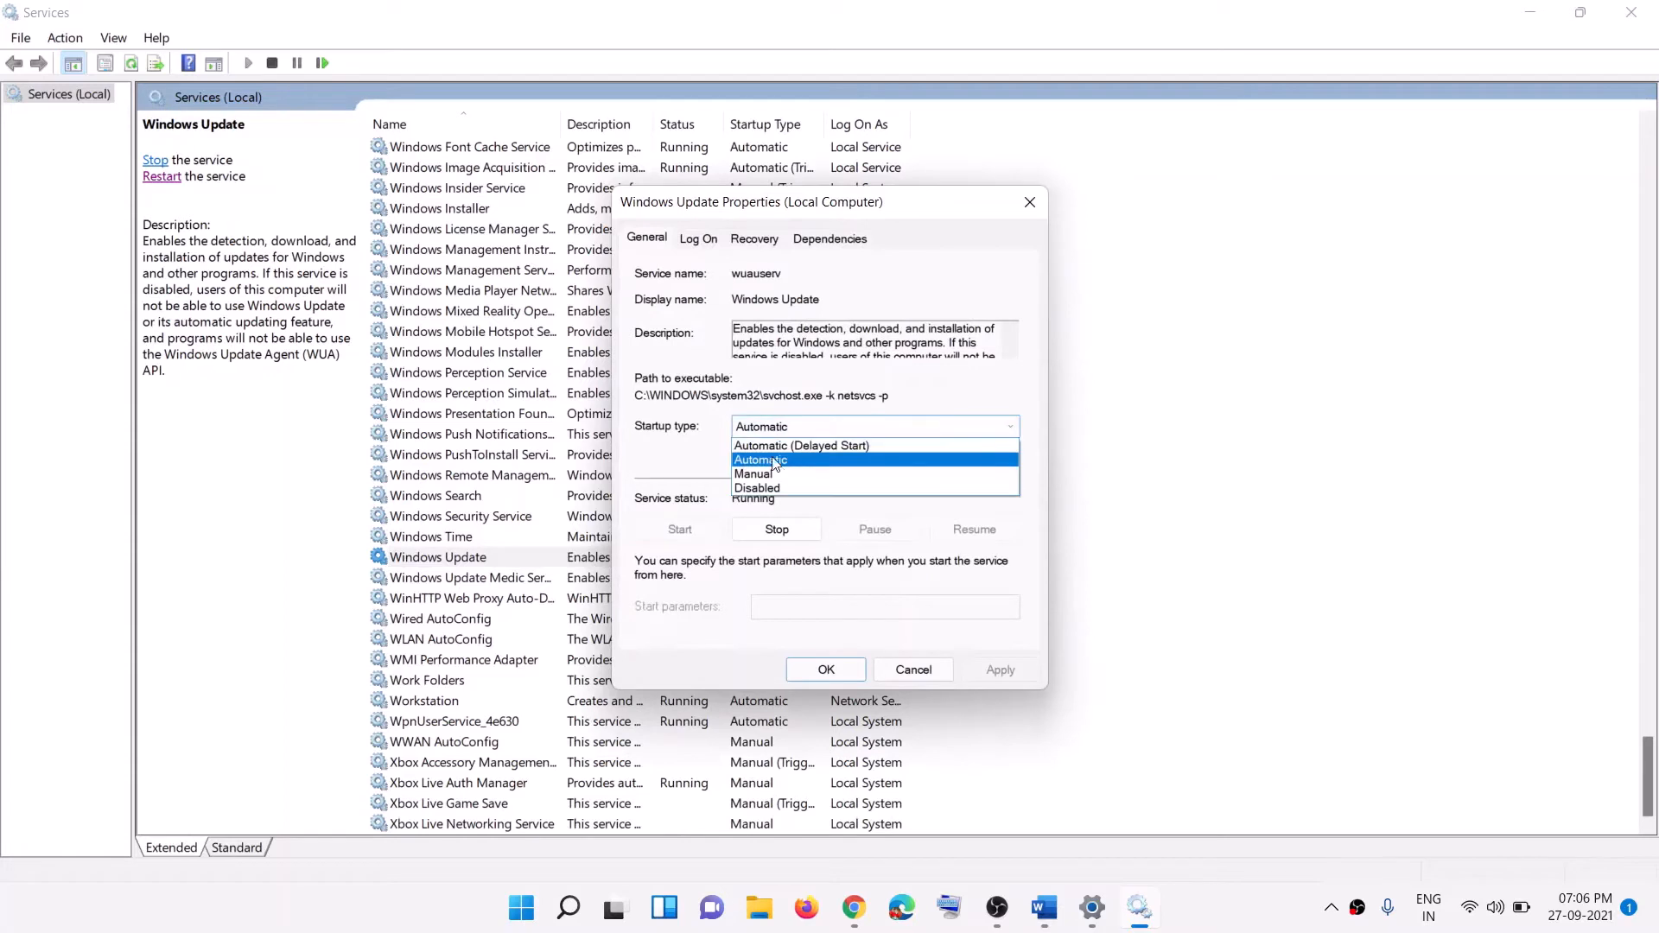
left_click(769, 464)
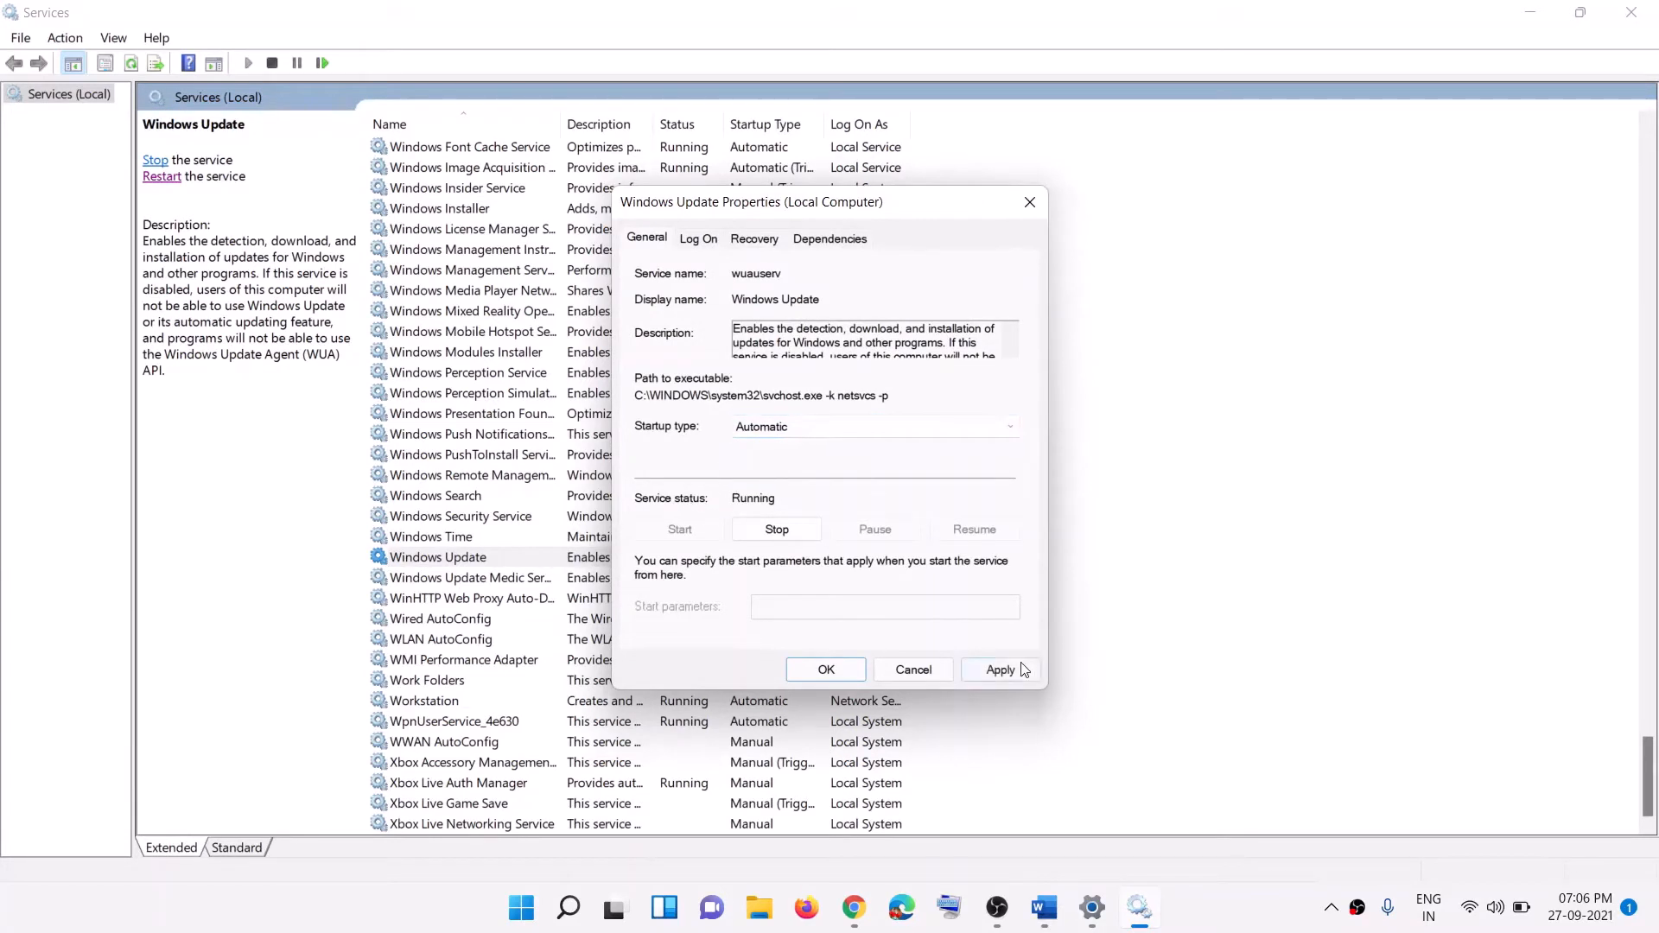
left_click(1020, 668)
left_click(826, 672)
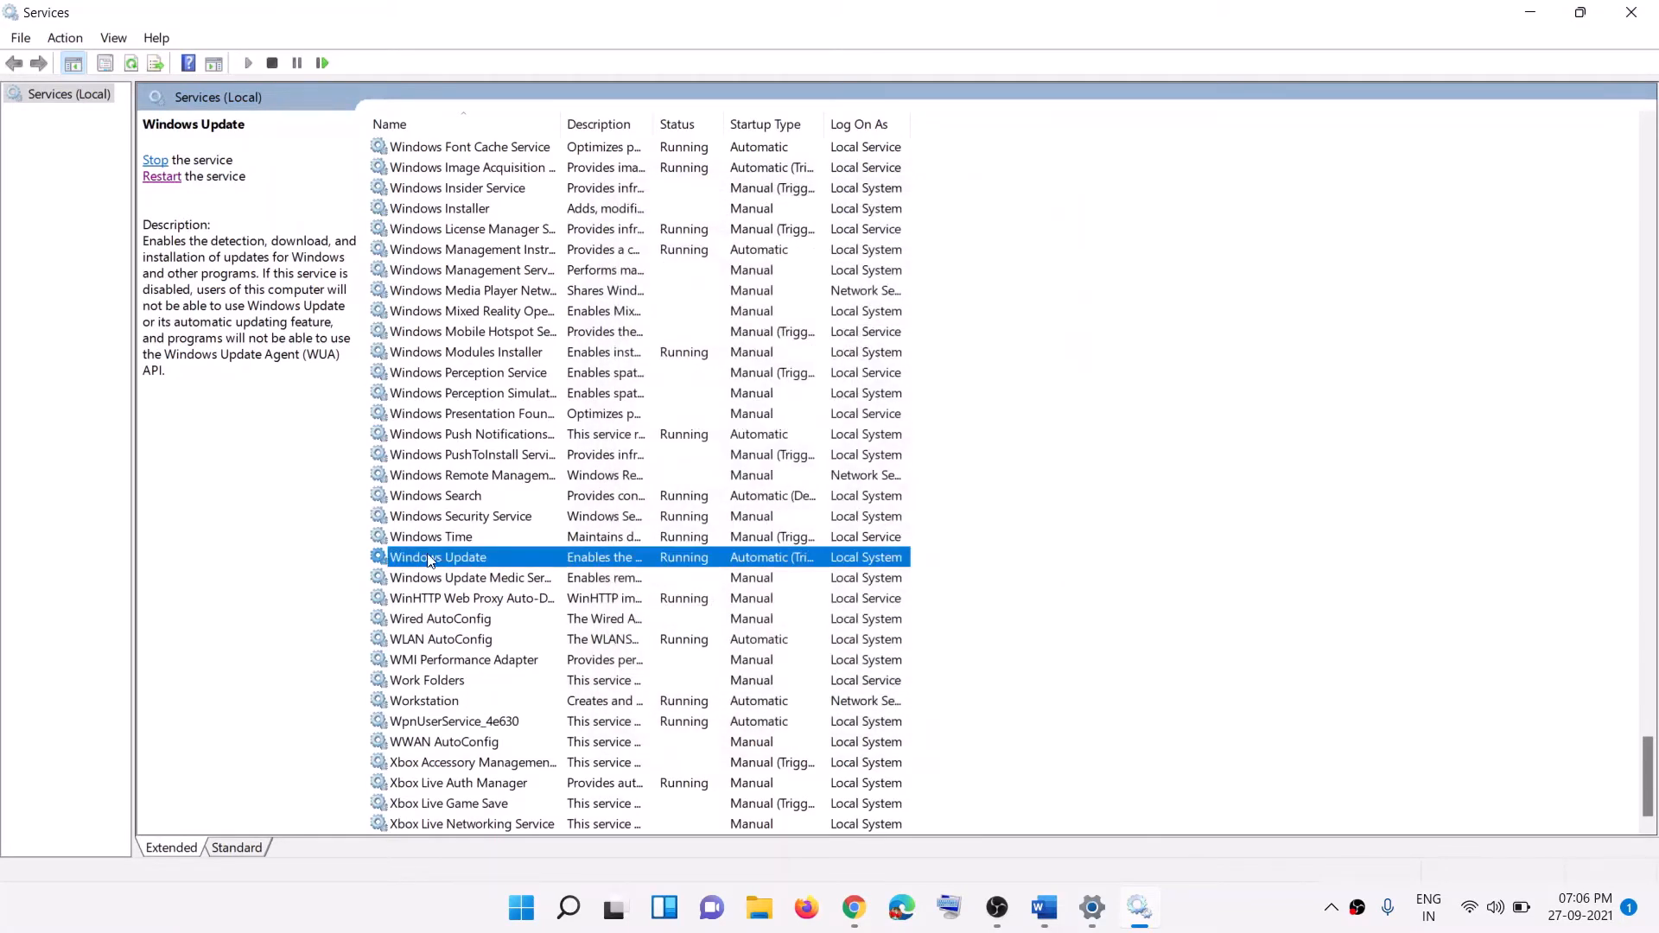
left_click(177, 178)
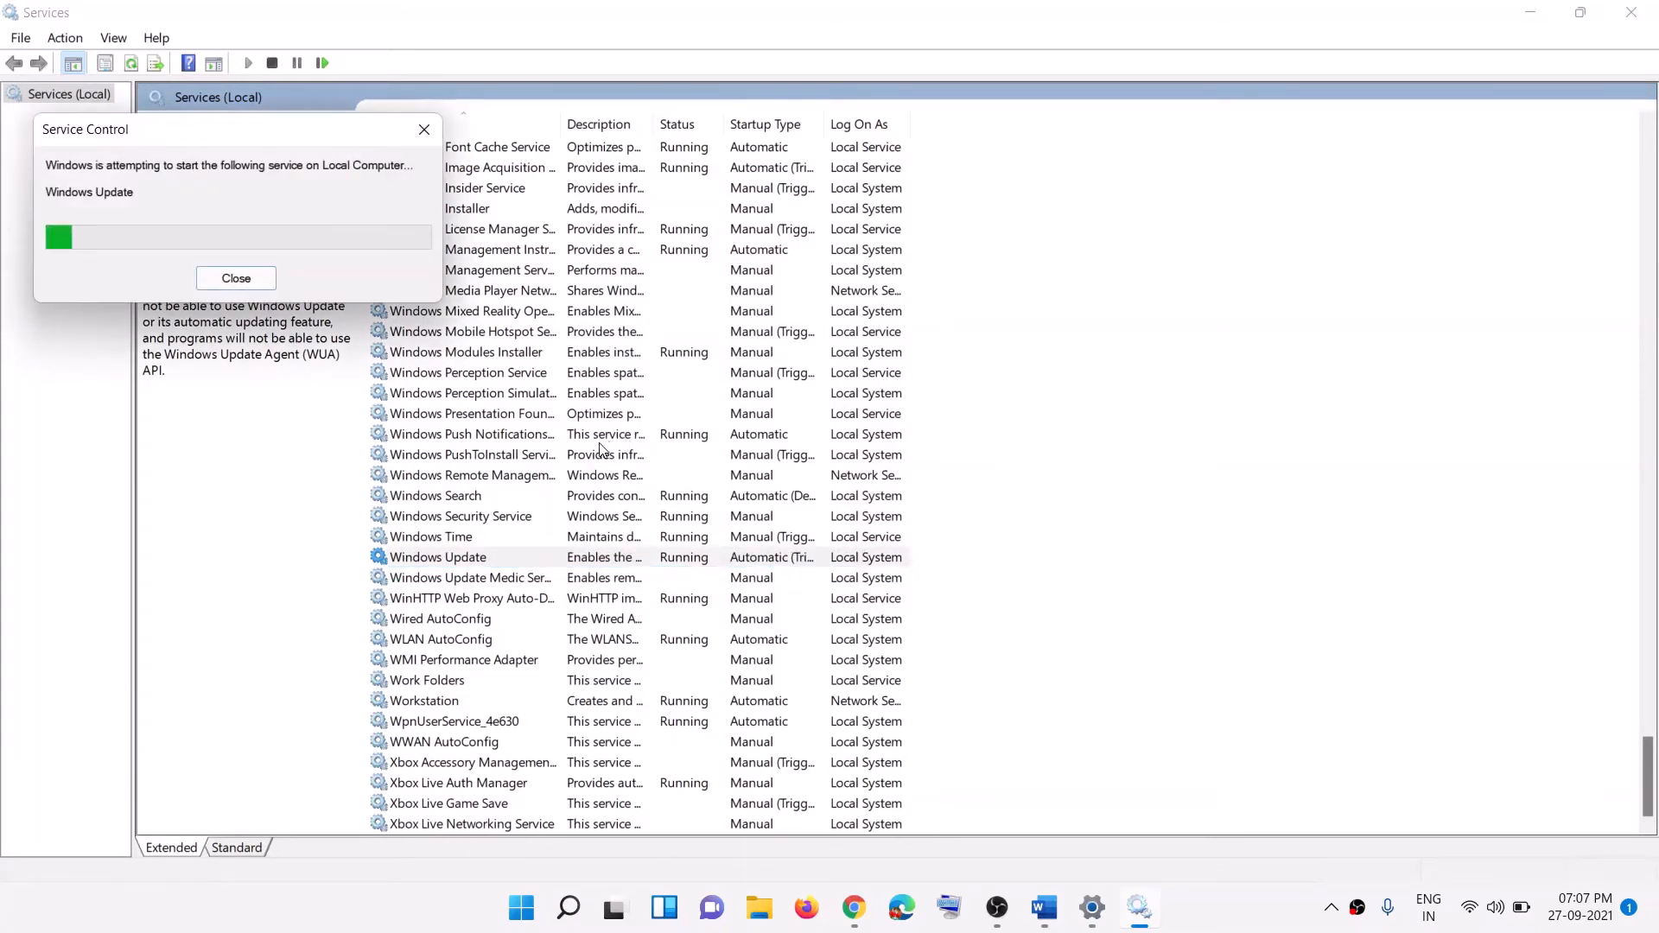
Step: Set Microsoft Store Install Service to Automatic startup and restart it
left_click(586, 451)
key("m")
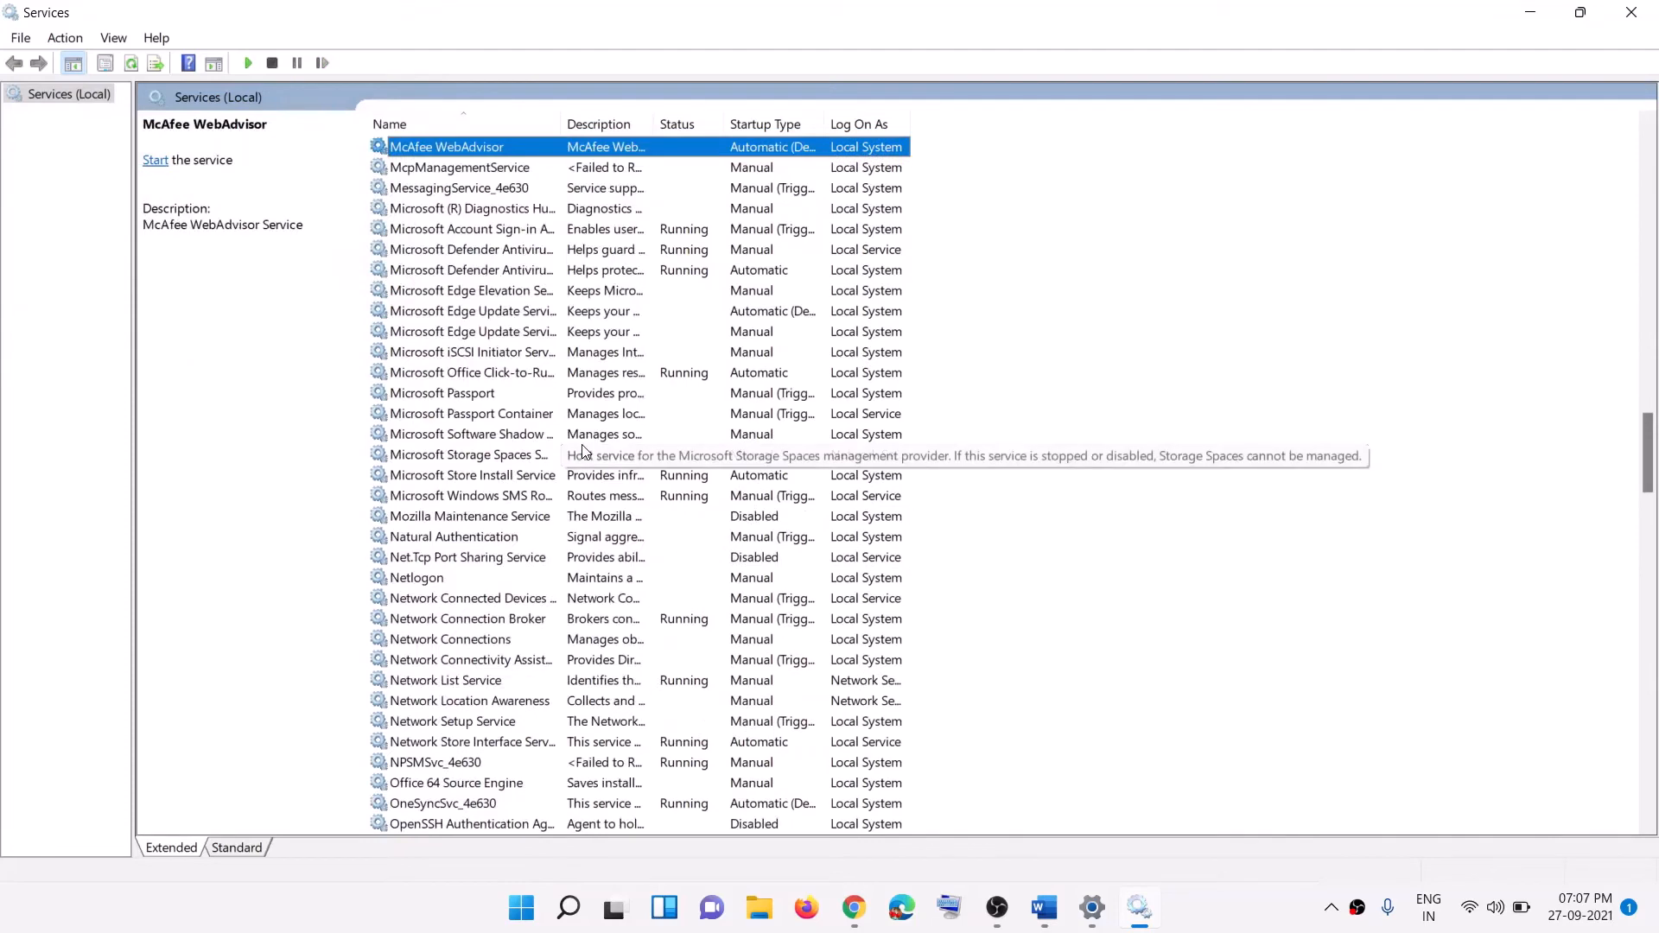
left_click(492, 477)
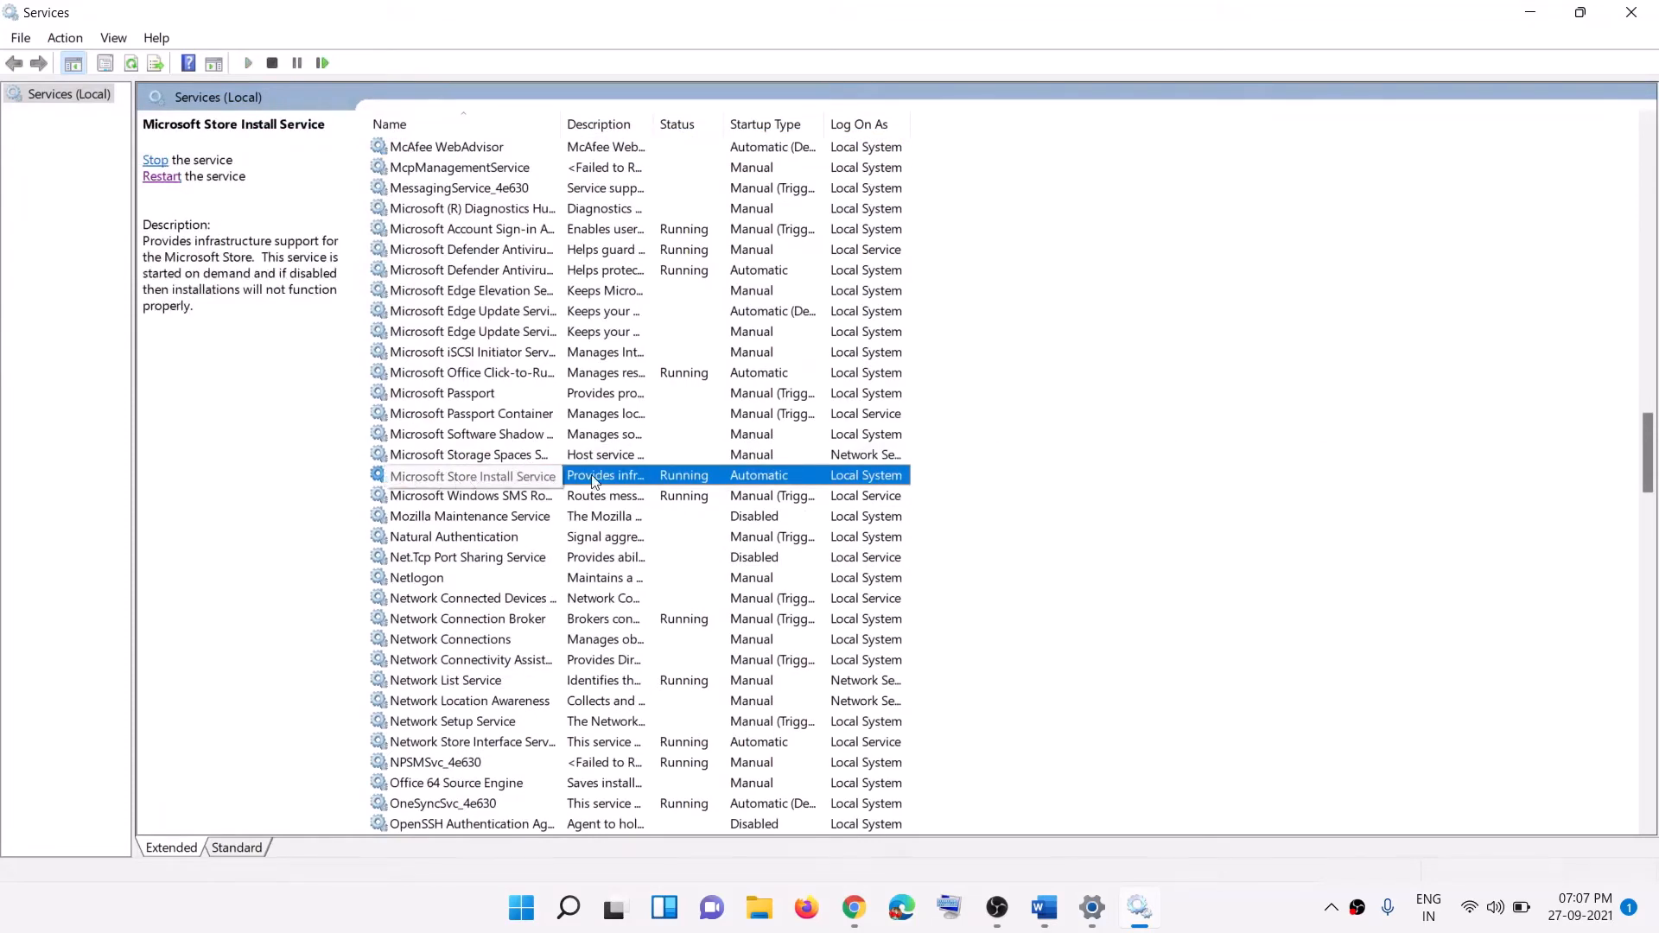
double_click(519, 477)
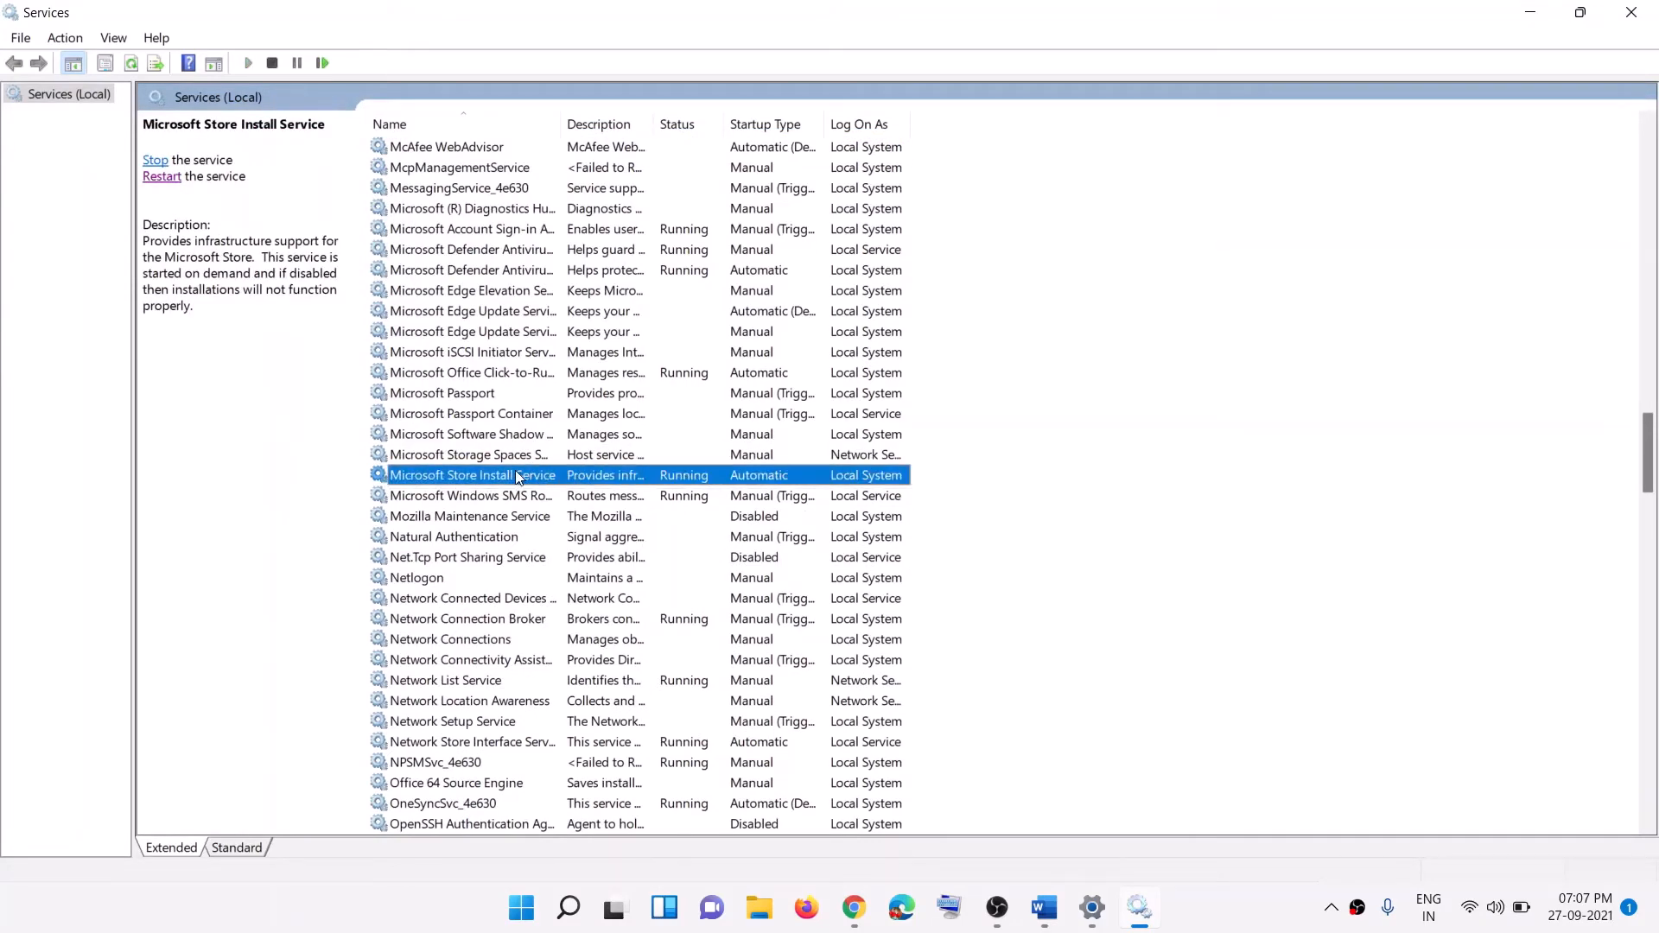
left_click(796, 427)
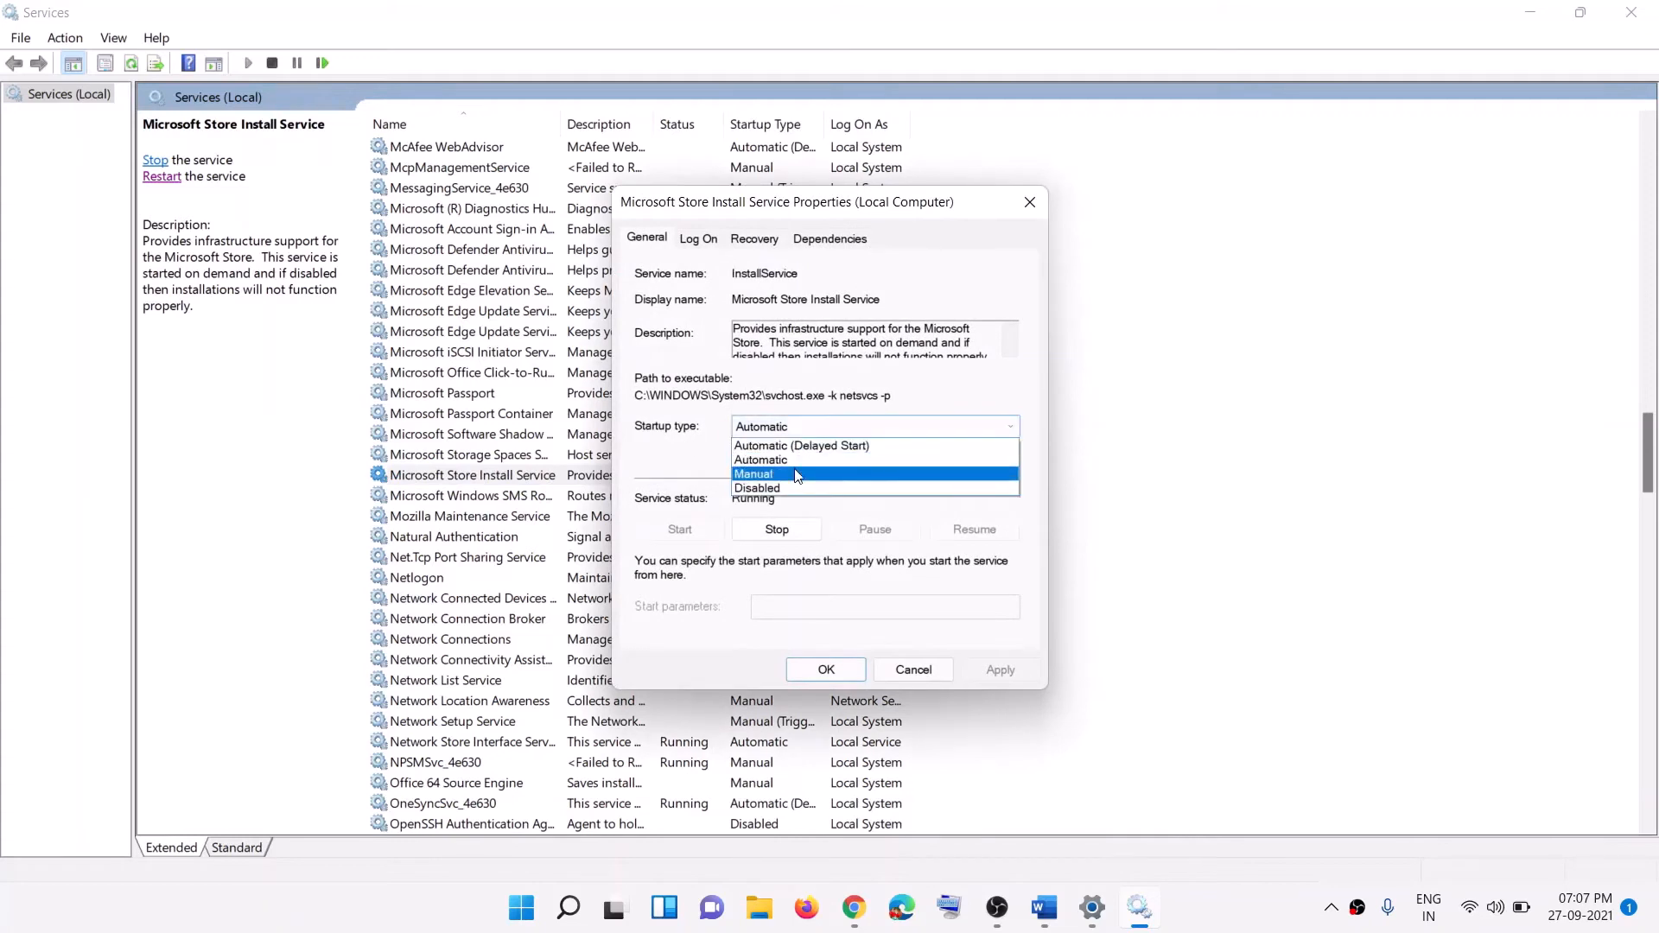
left_click(778, 460)
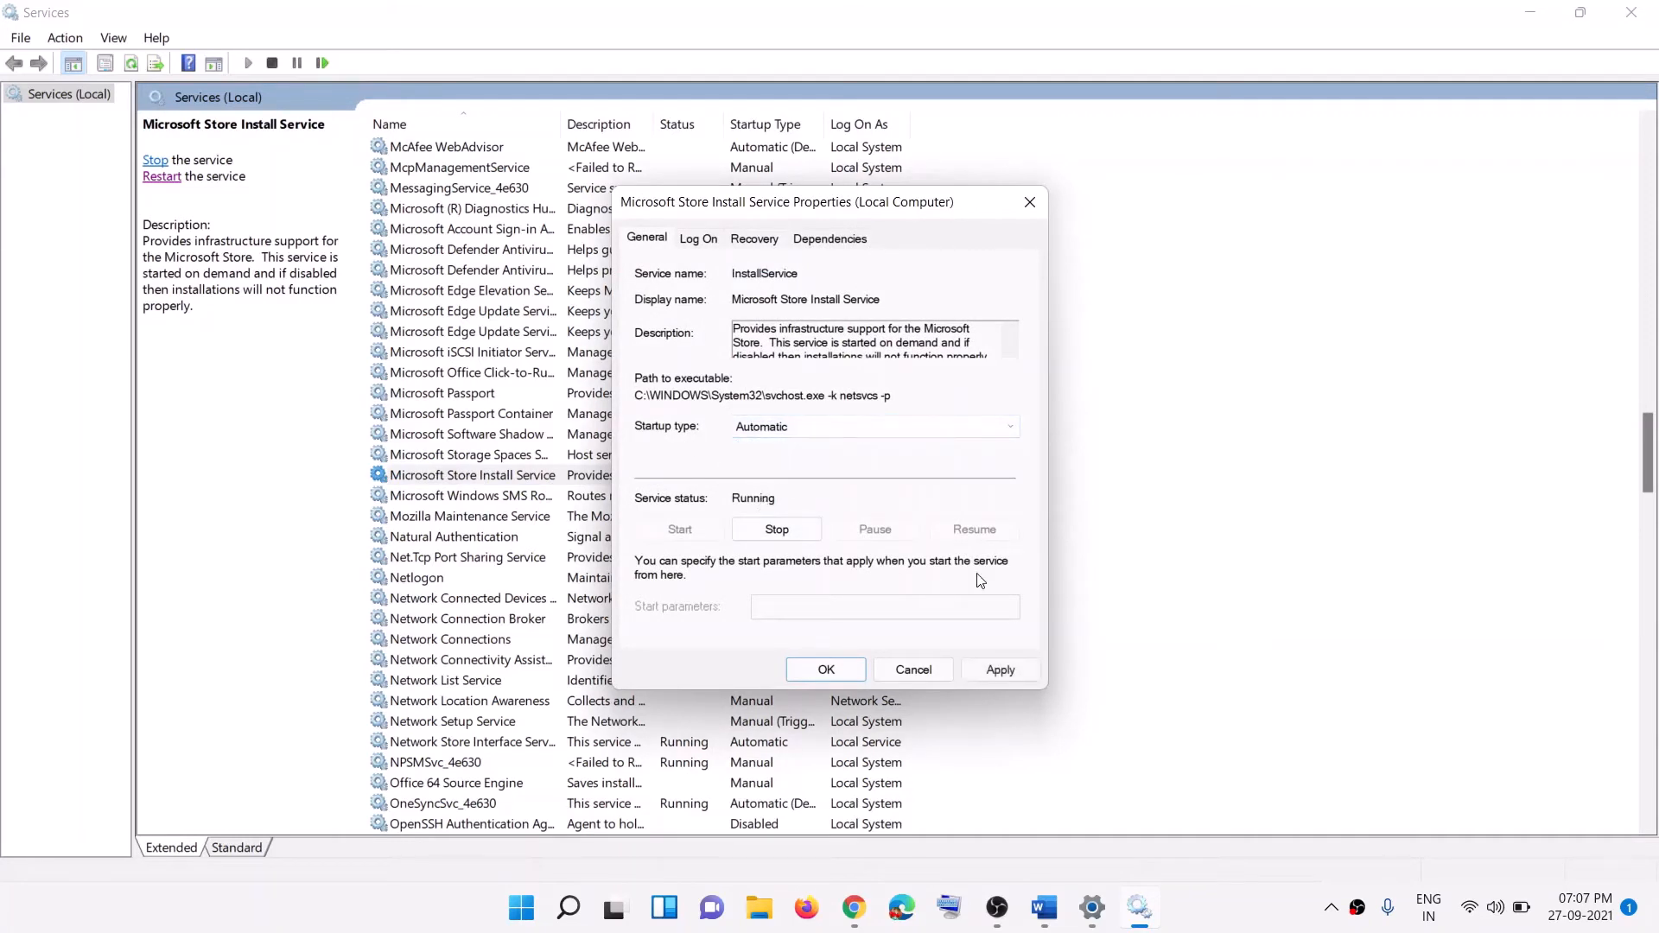
left_click(1000, 669)
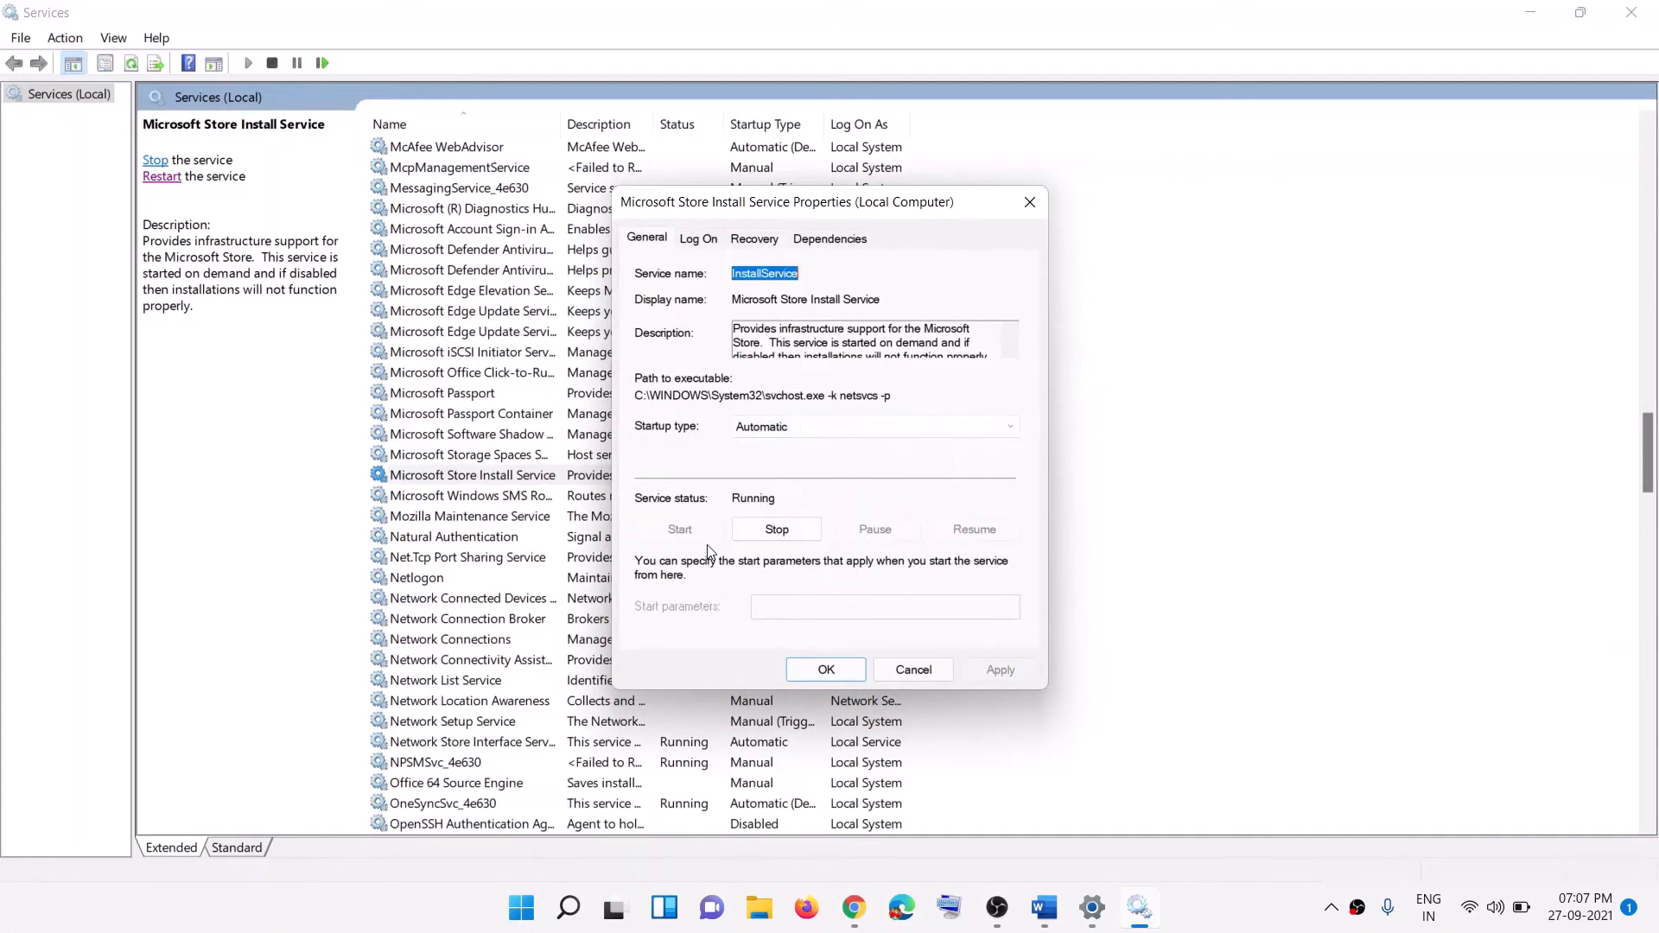
left_click(811, 673)
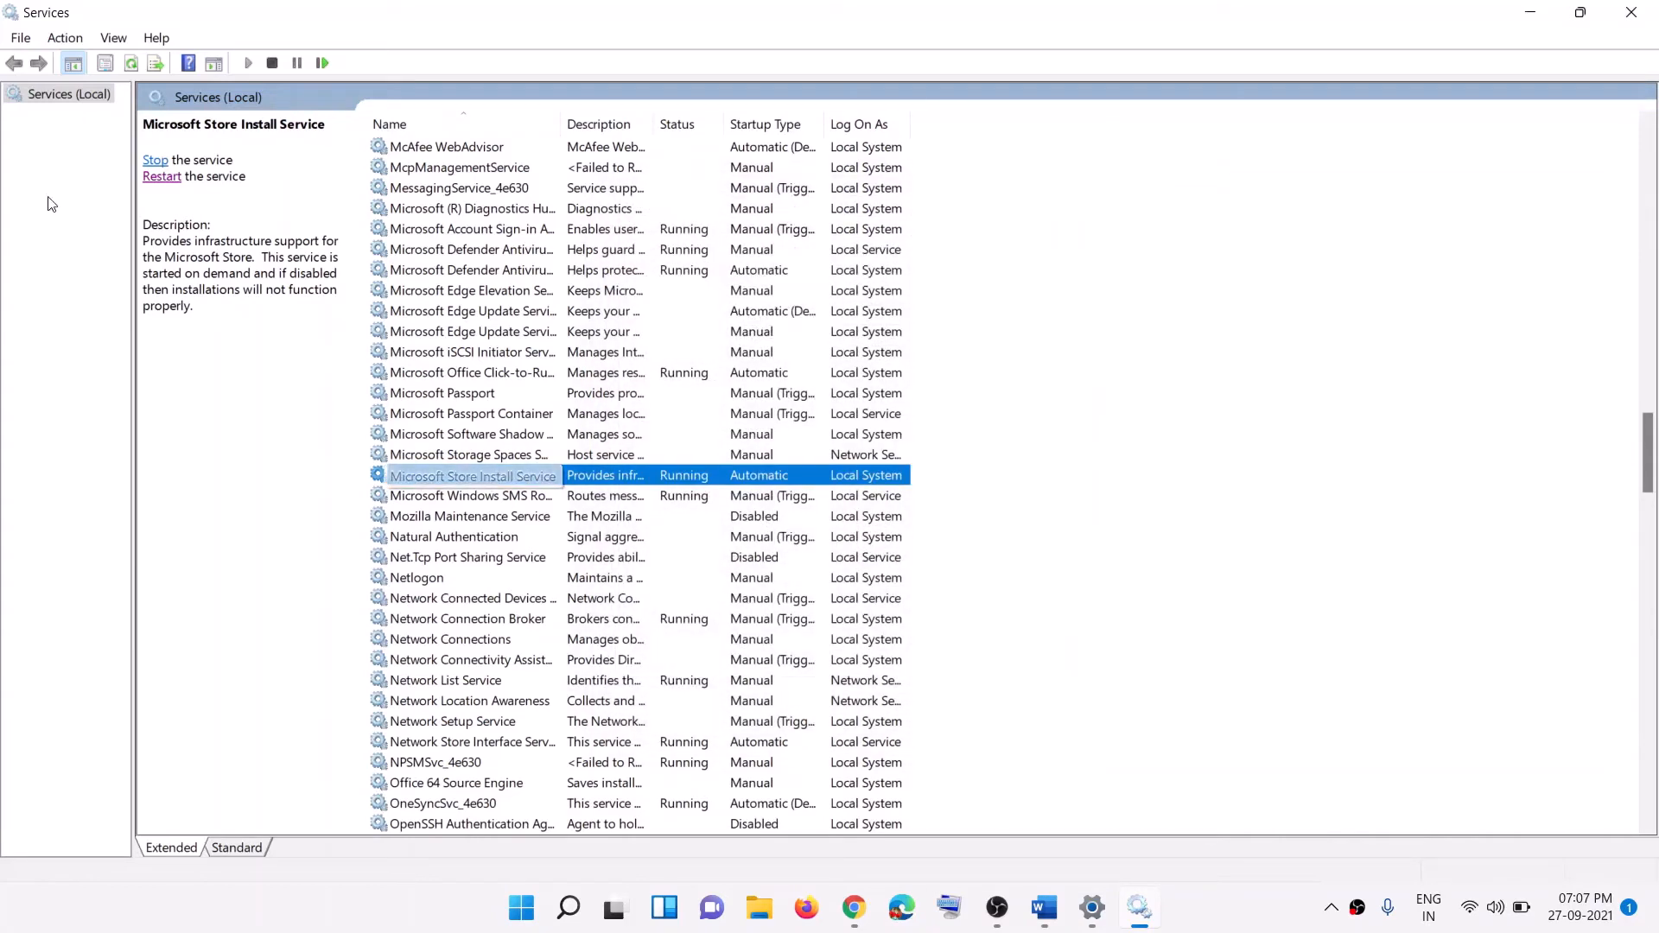
left_click(162, 180)
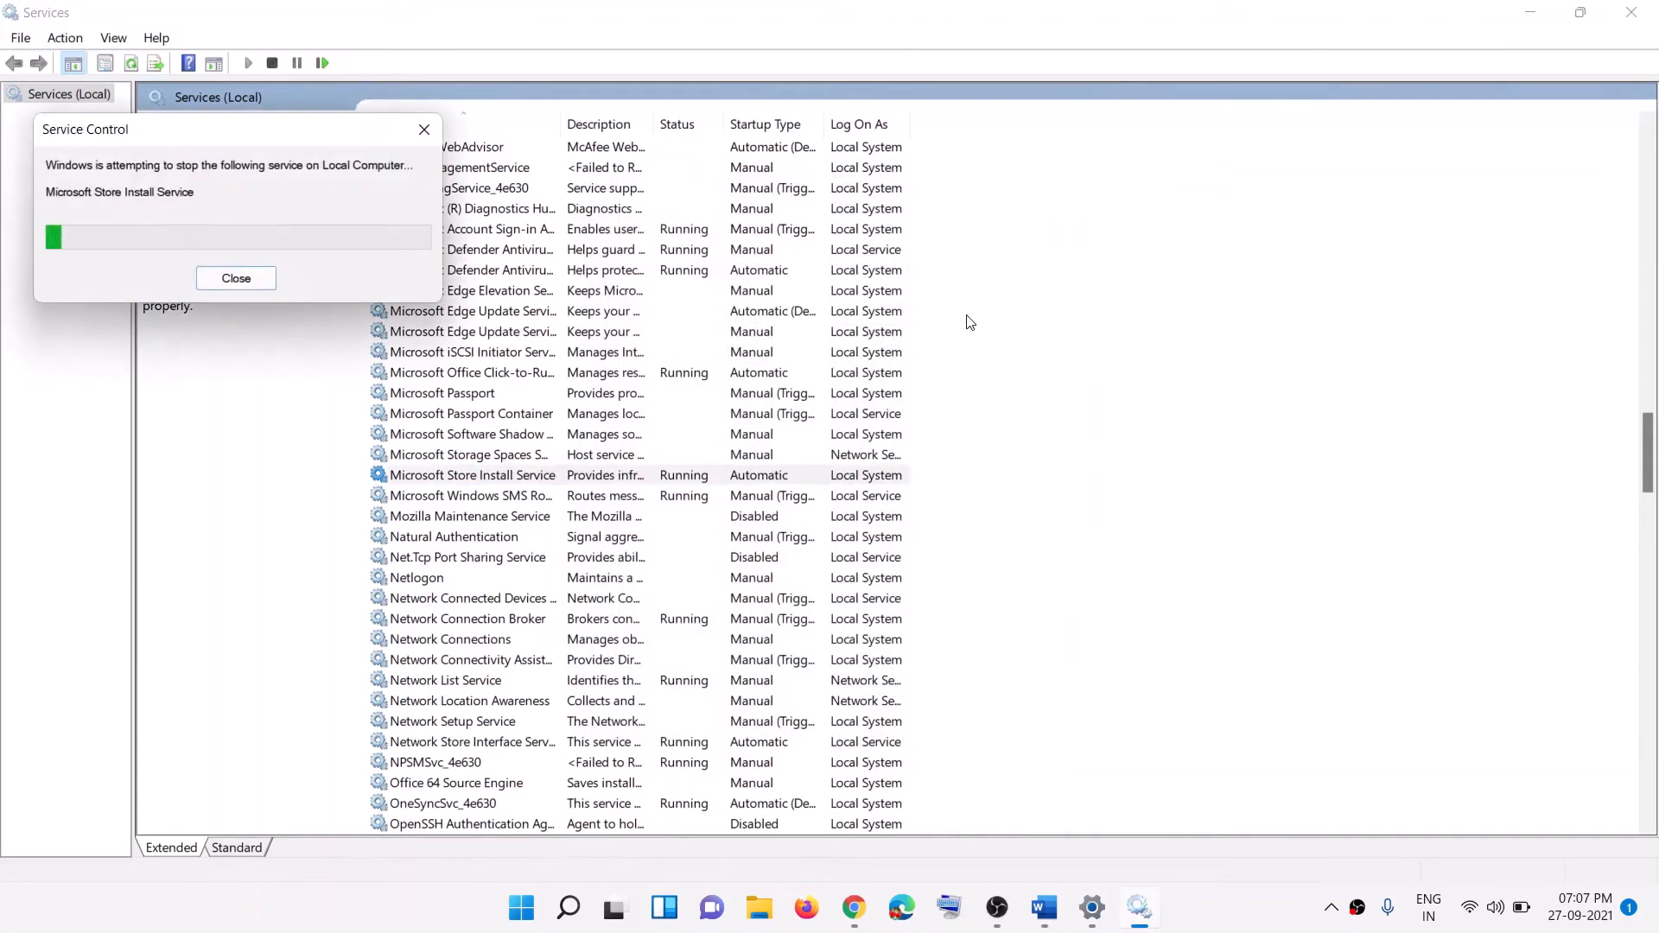
Step: Locate Background Intelligent Transfer Service in the services list
left_click(570, 377)
key("b")
scroll(530, 277, "up", 2)
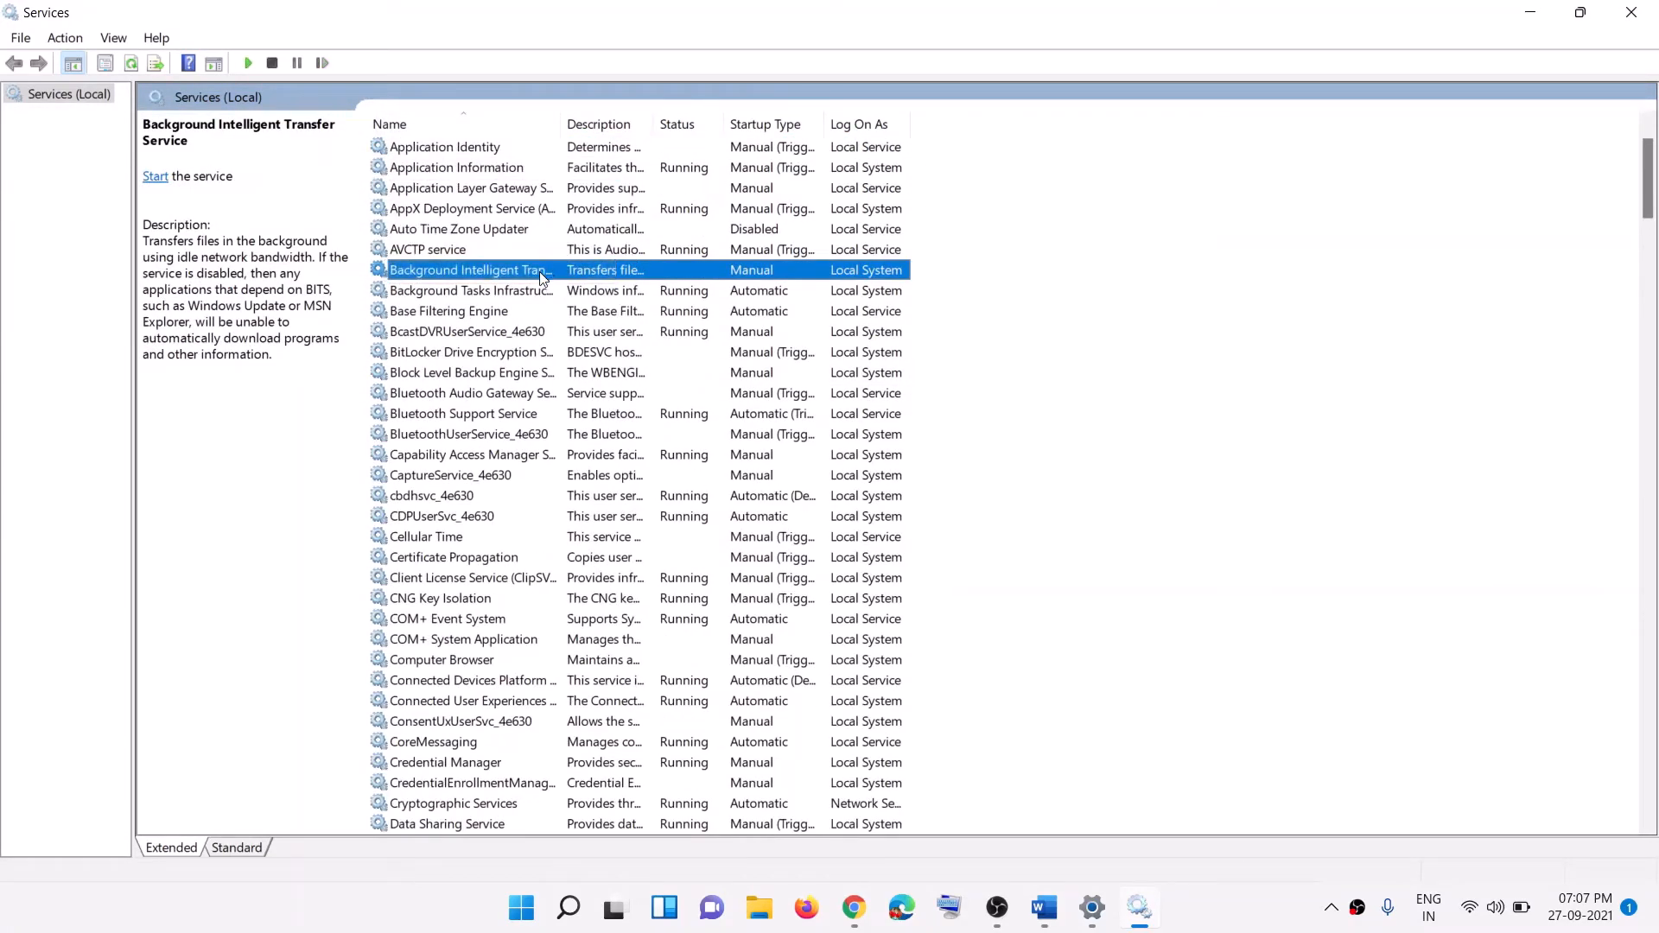
Step: Set BITS to Automatic, start and restart it, then return to the Word guide
double_click(542, 274)
left_click(766, 429)
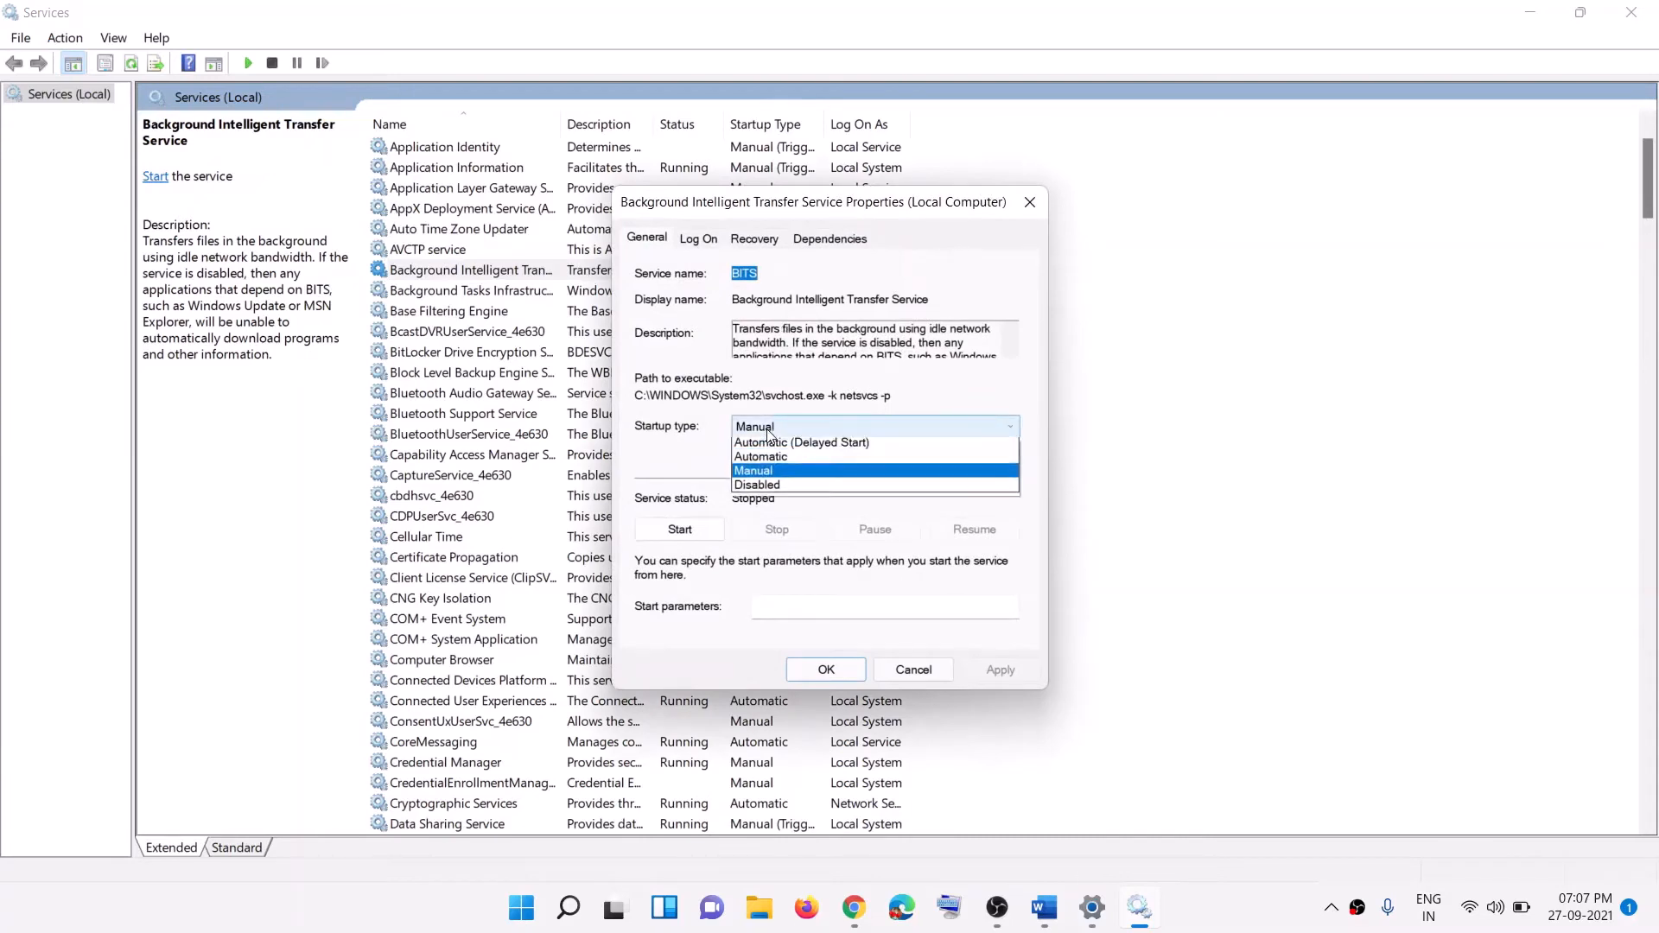
left_click(769, 459)
left_click(1036, 678)
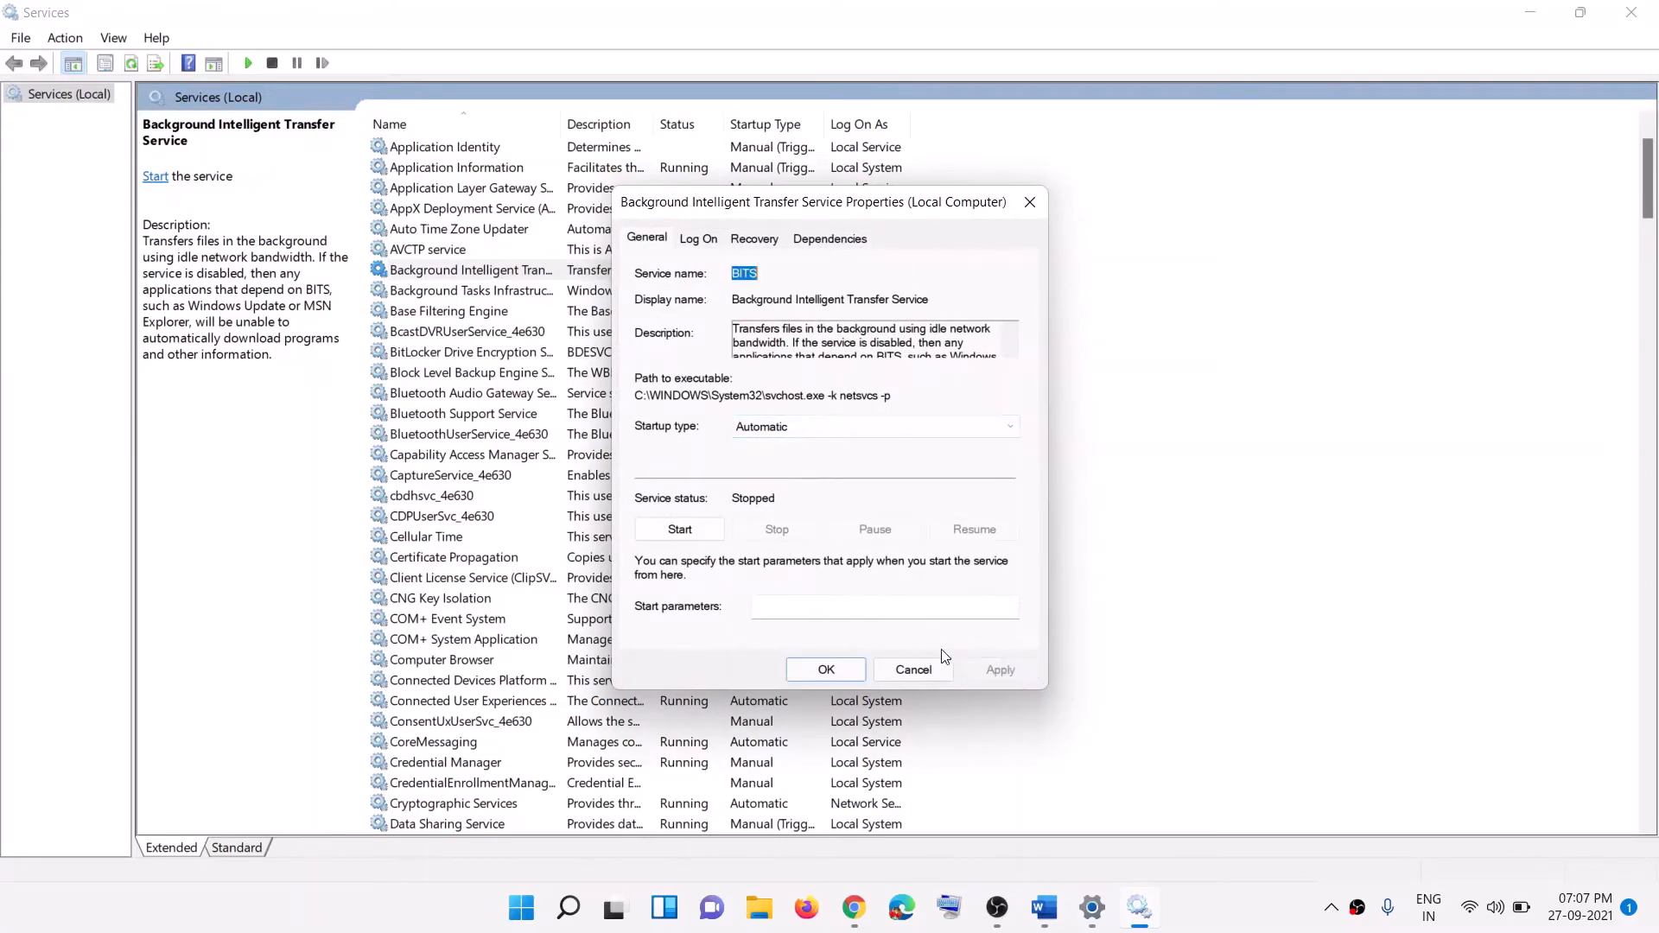
left_click(686, 531)
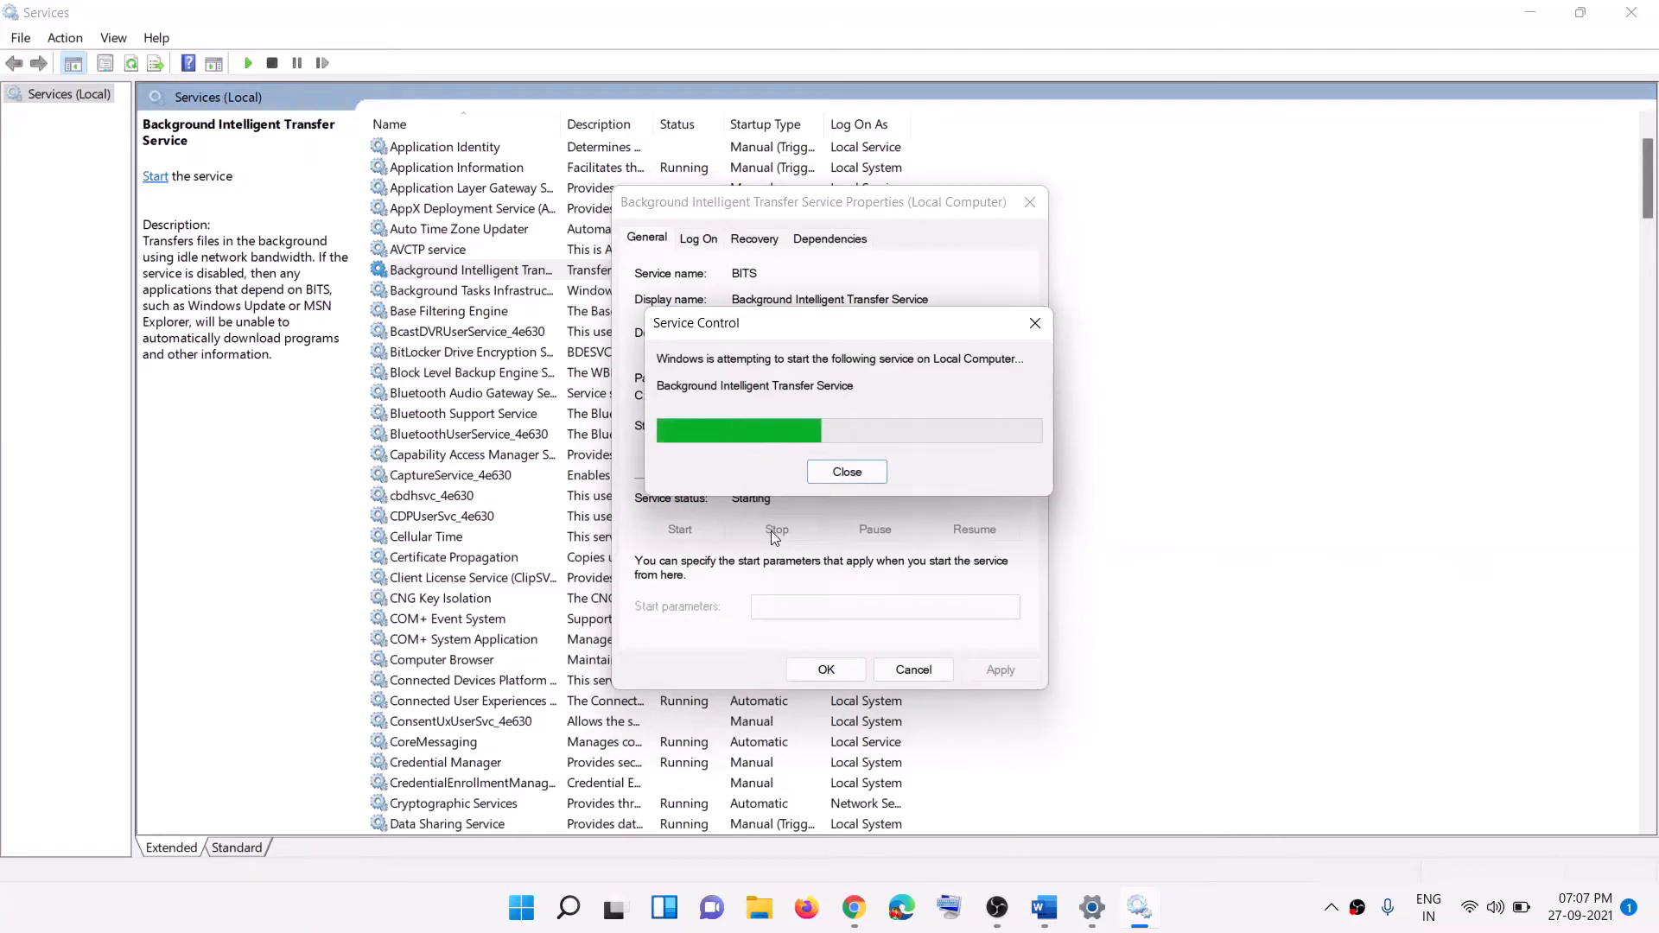
left_click(823, 677)
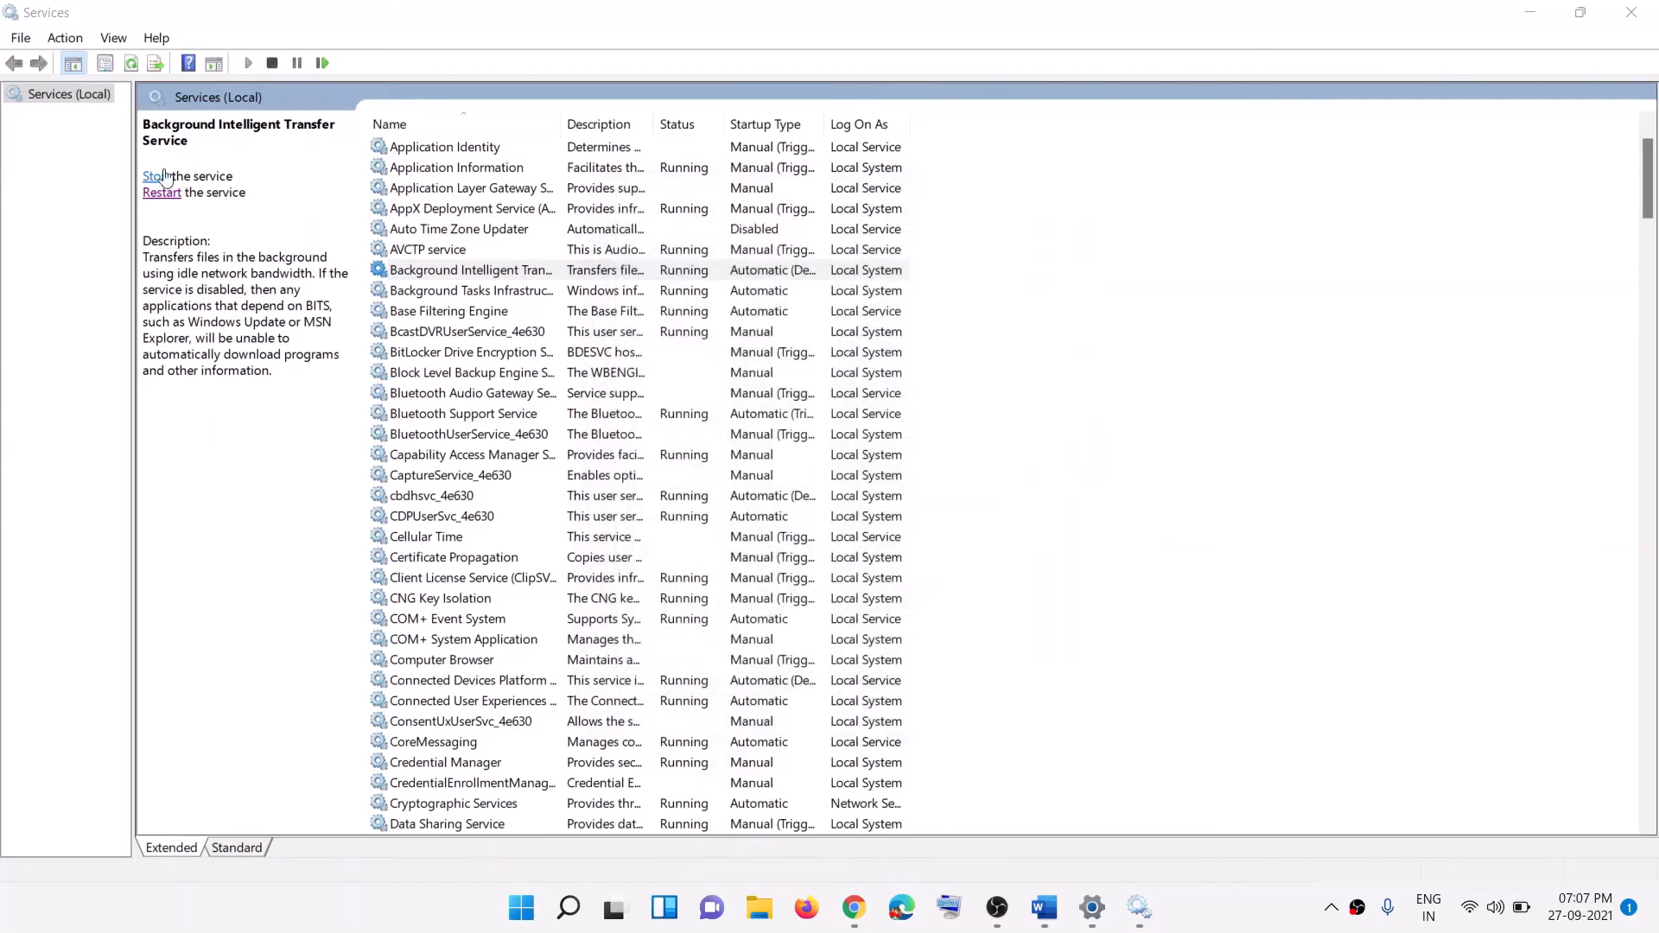
left_click(161, 193)
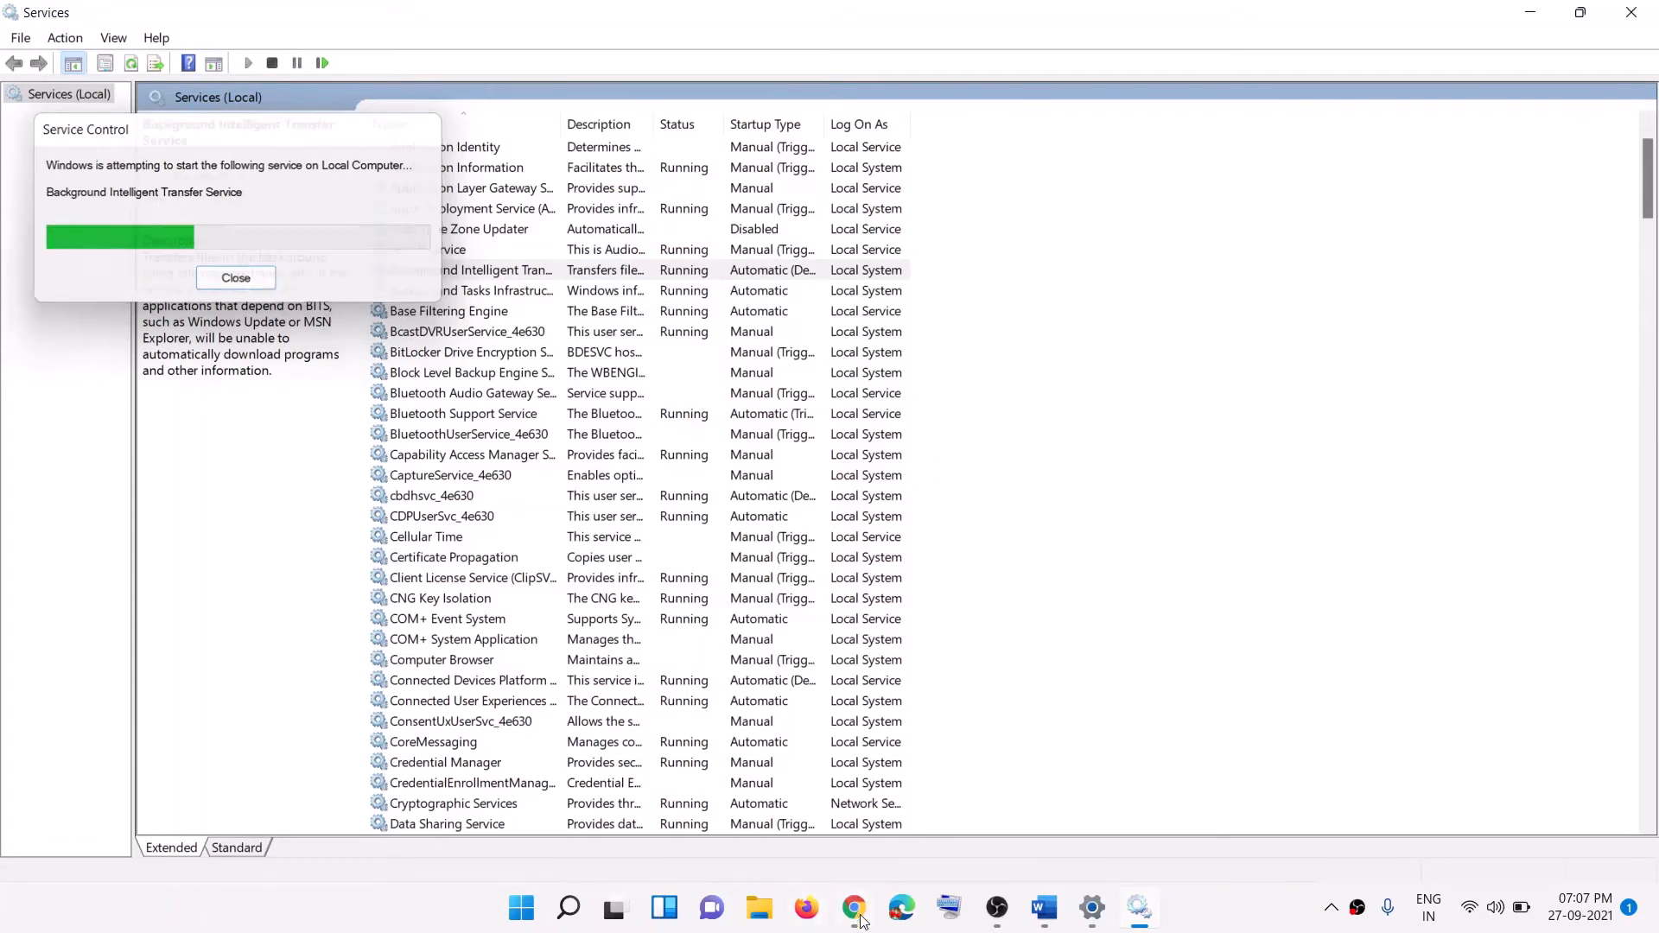
mouse_move(867, 923)
left_click(1044, 908)
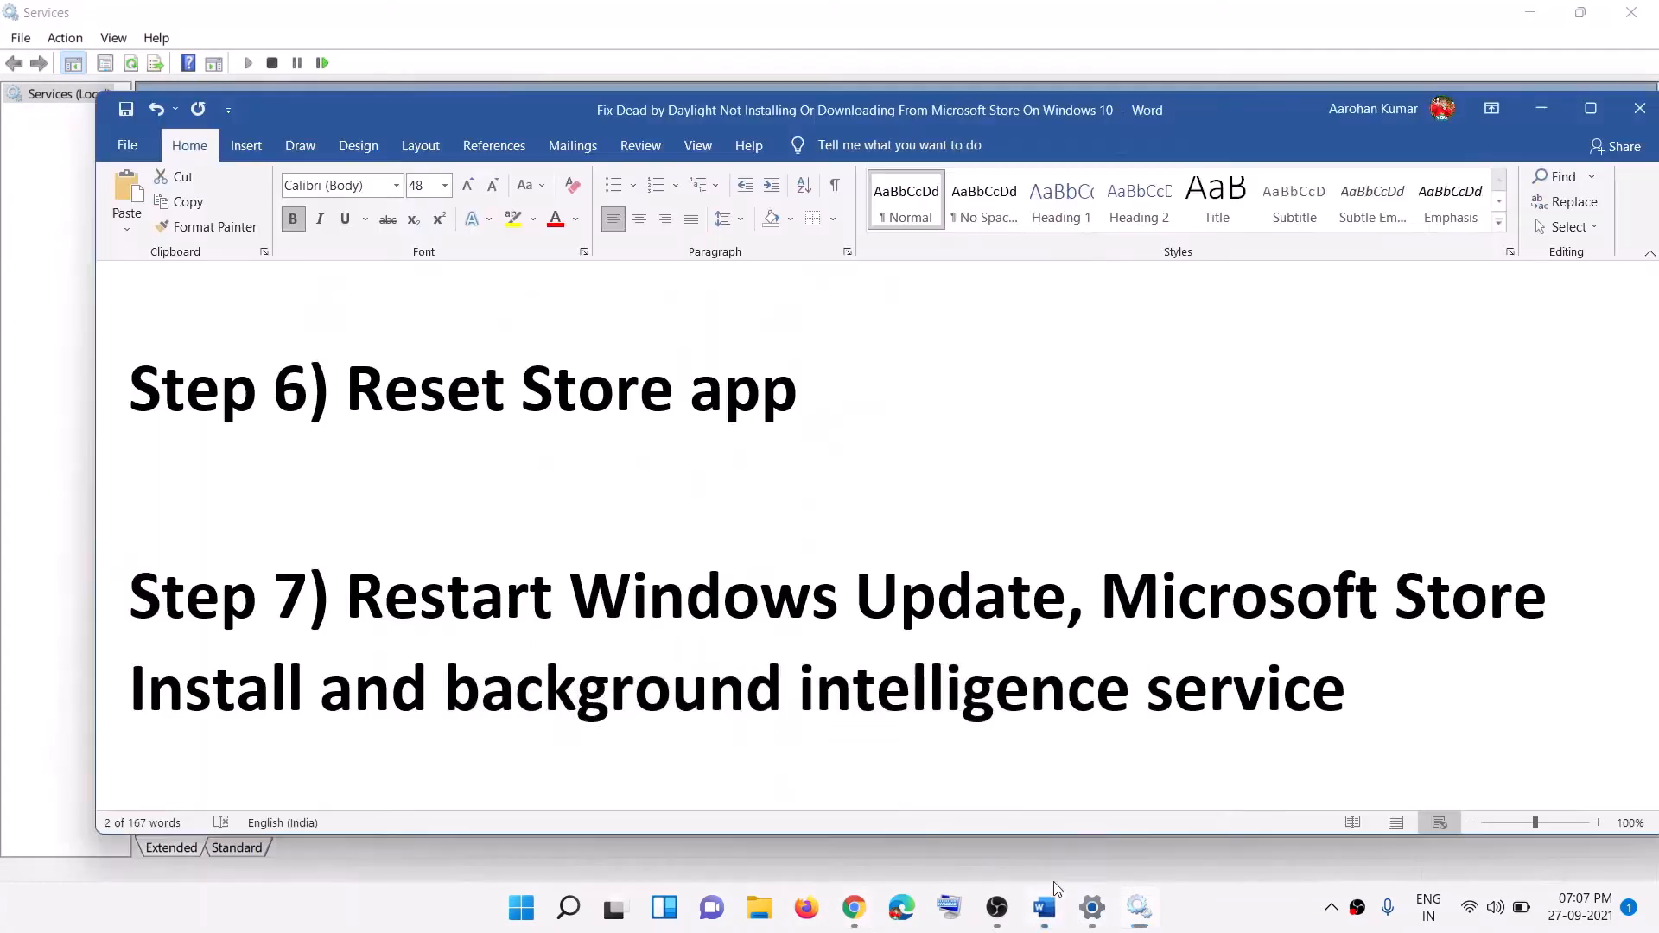
Step: Select the Step 8 Store re-registration PowerShell command in the Word guide
scroll(718, 526, "down", 3)
scroll(509, 564, "down", 1)
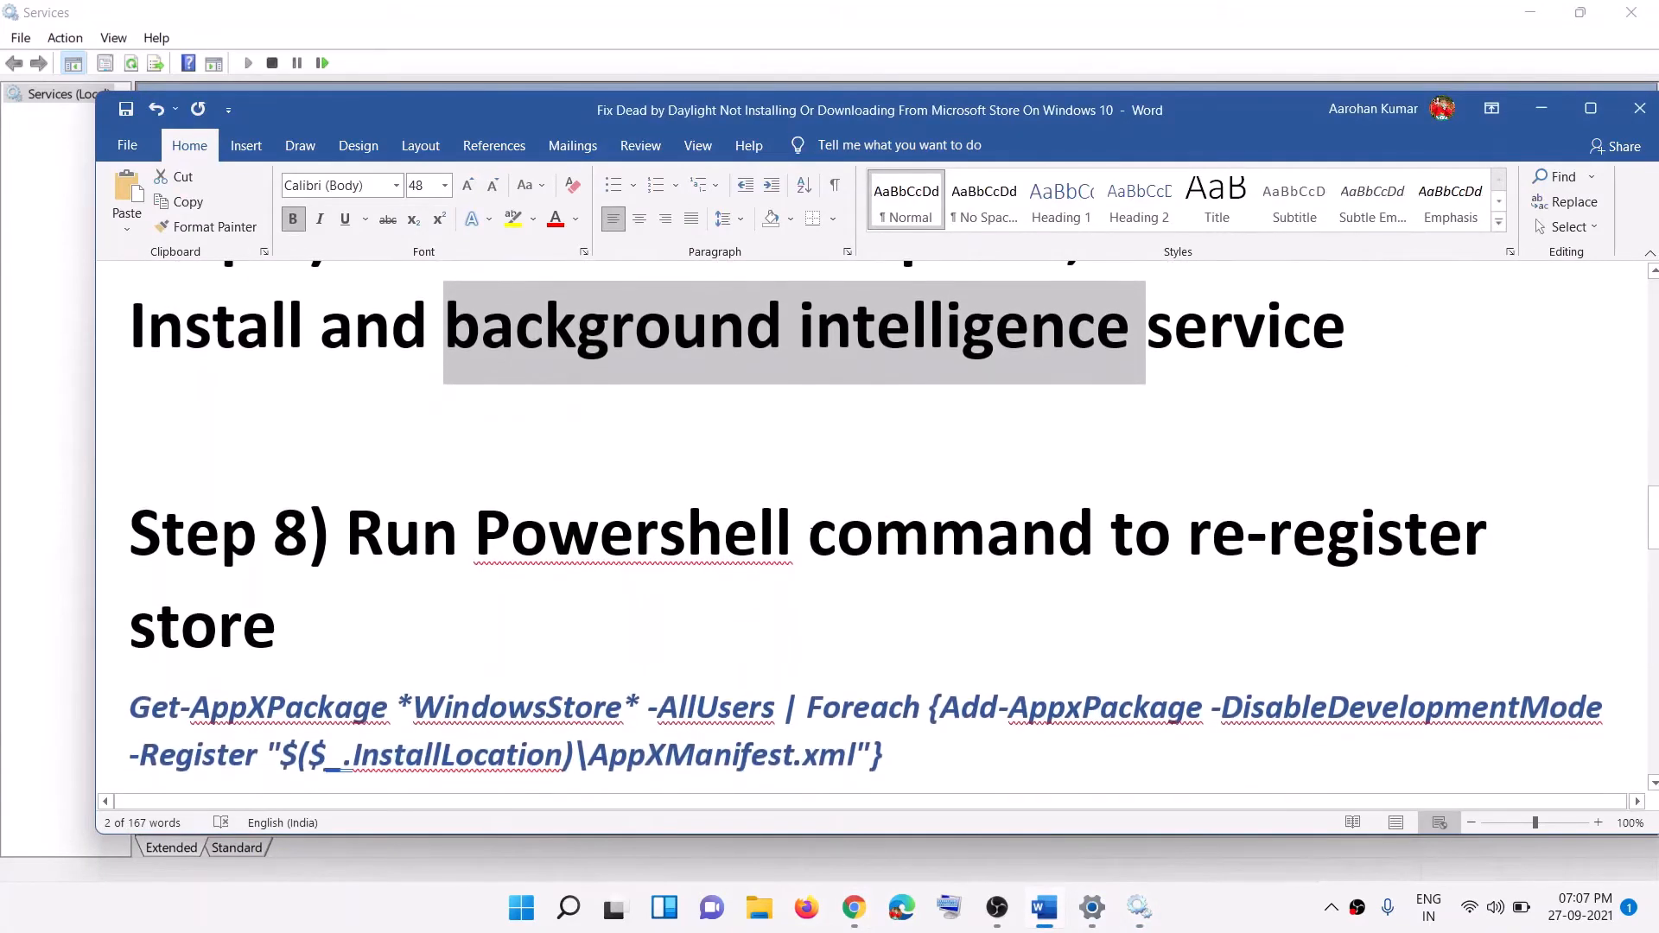
scroll(957, 521, "down", 2)
left_click_drag(1208, 435, 1463, 486)
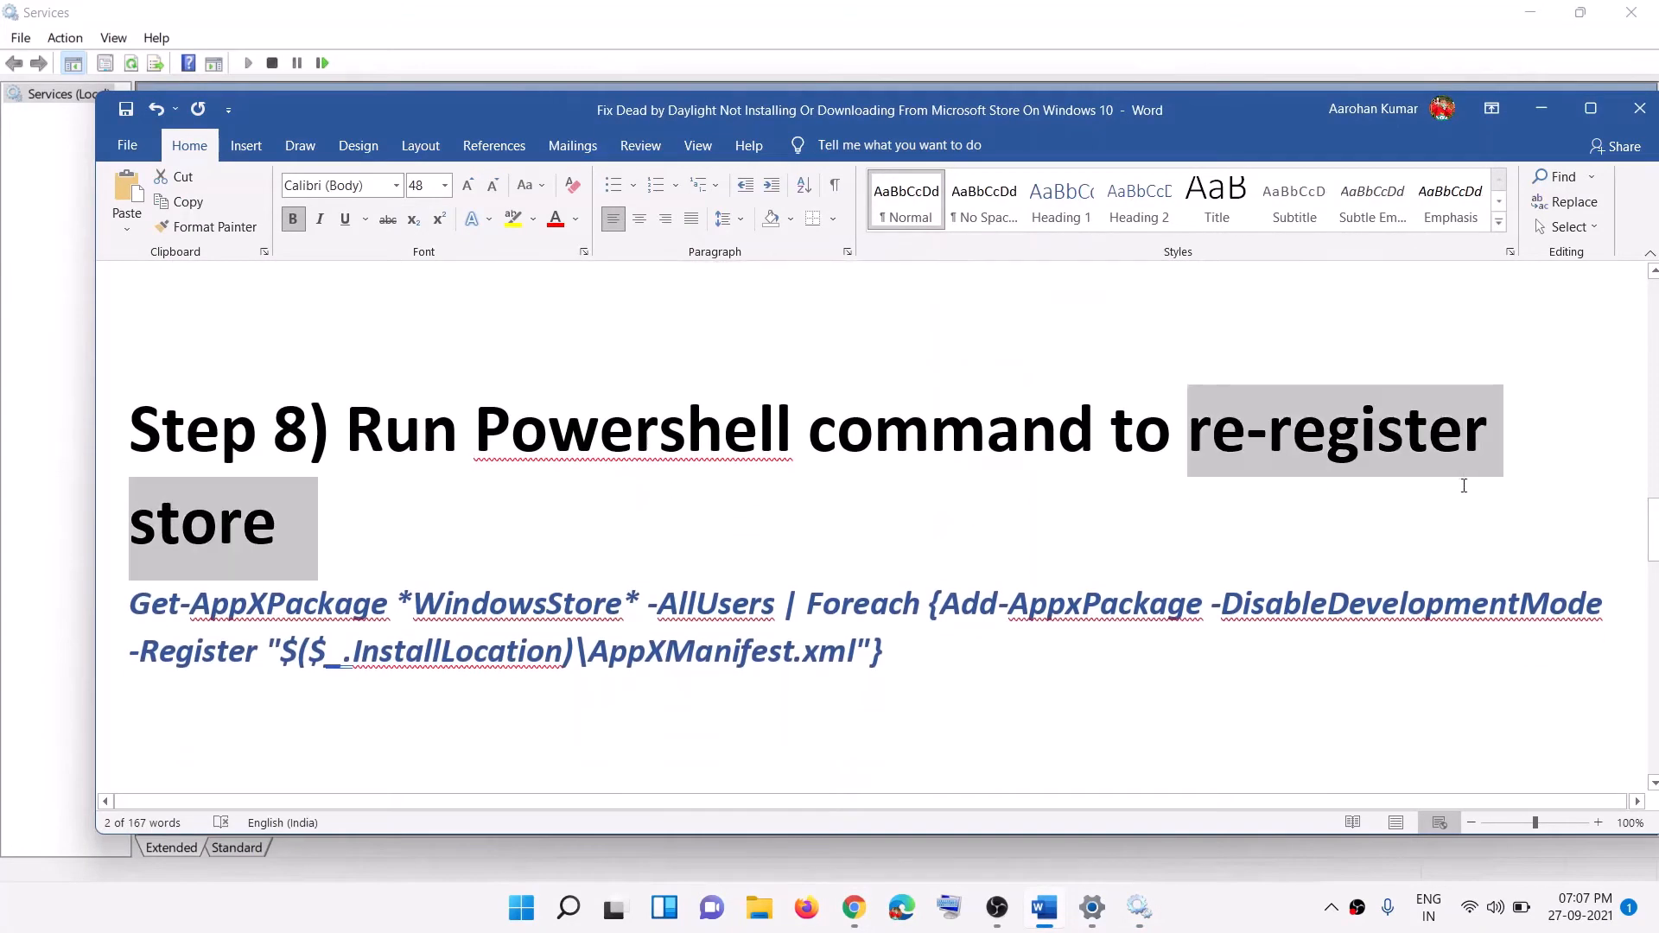
scroll(522, 522, "down", 2)
left_click_drag(911, 548, 169, 504)
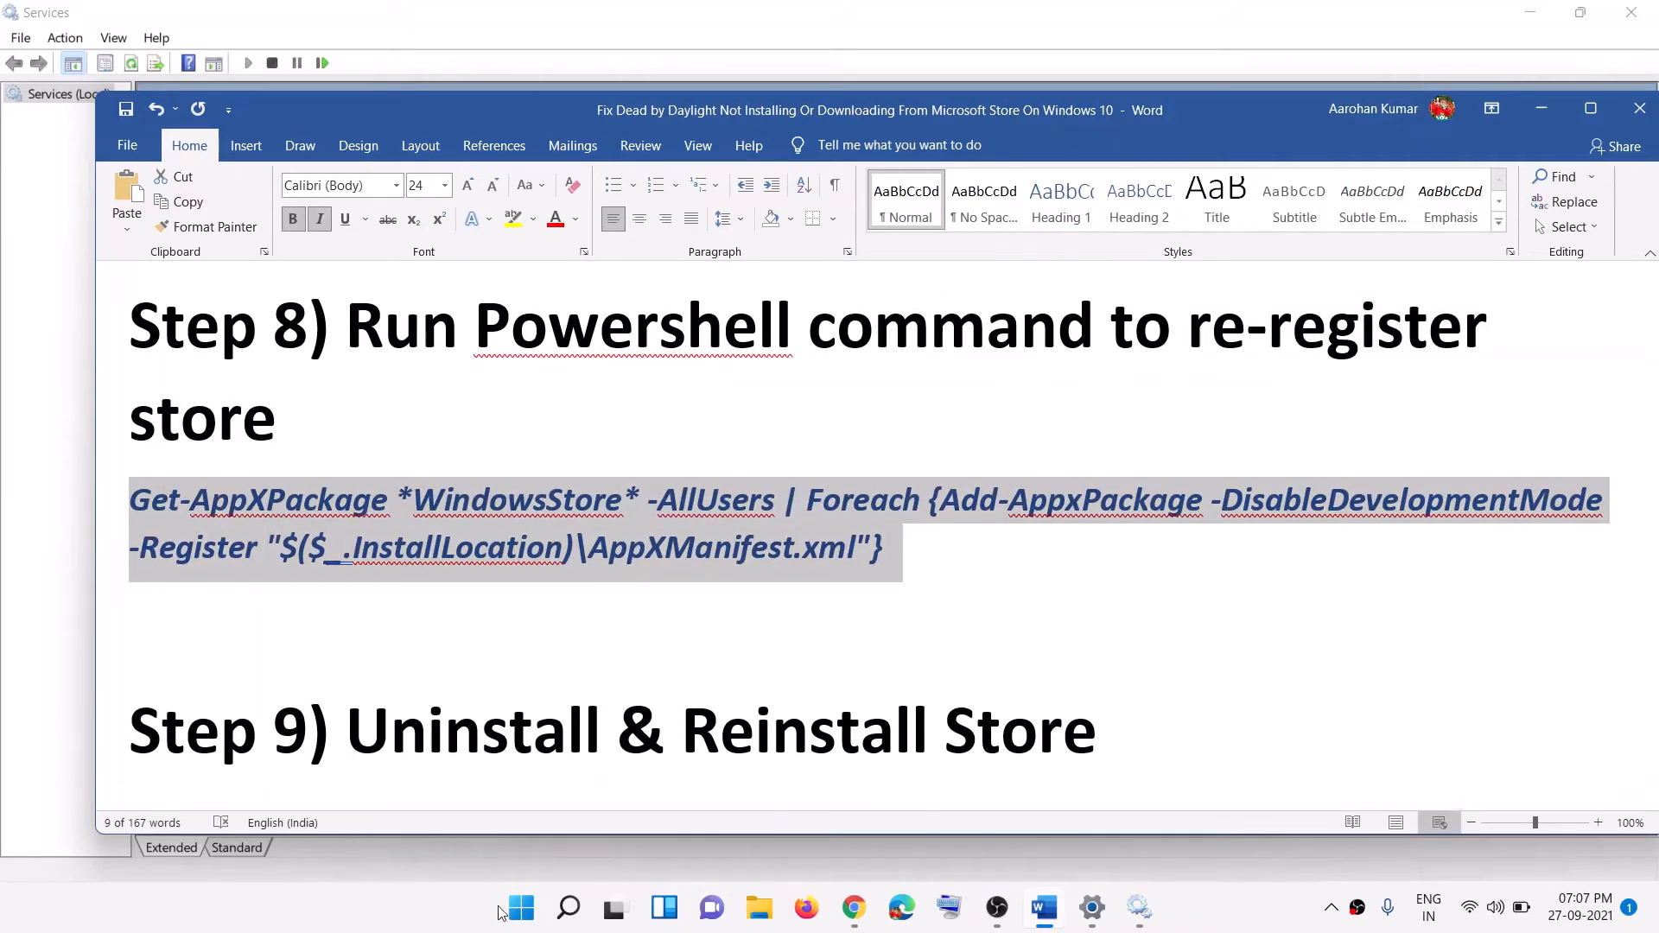
Step: Launch Windows PowerShell as administrator and paste the Step 8 command at the prompt
left_click(521, 908)
type("po")
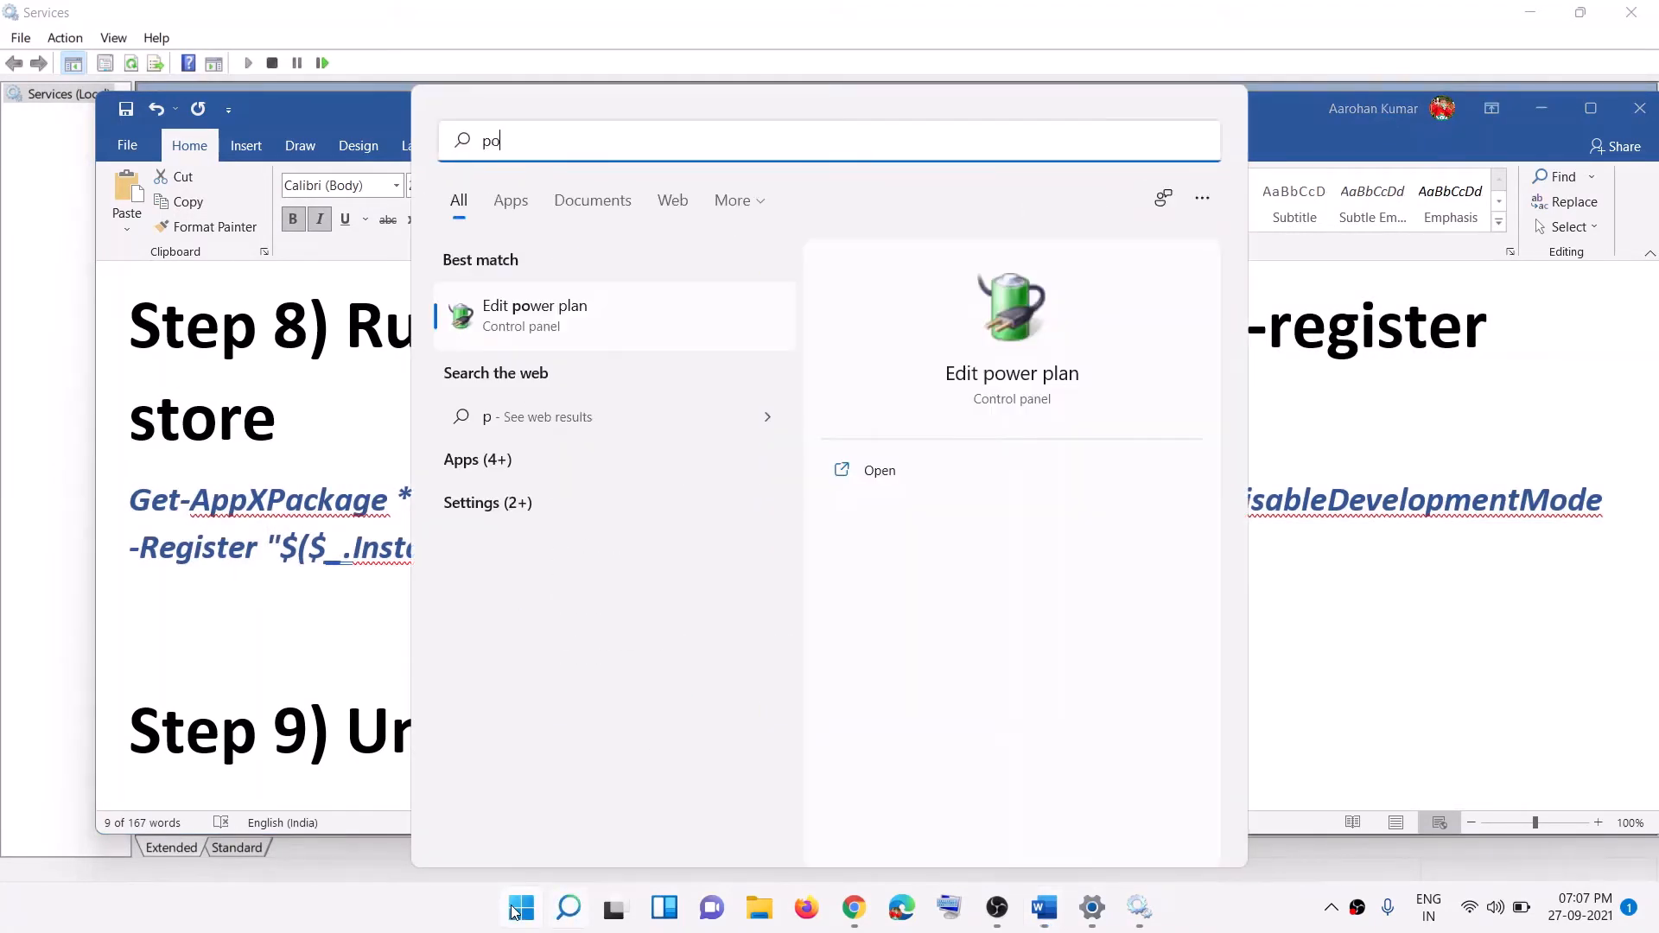
type("wershell")
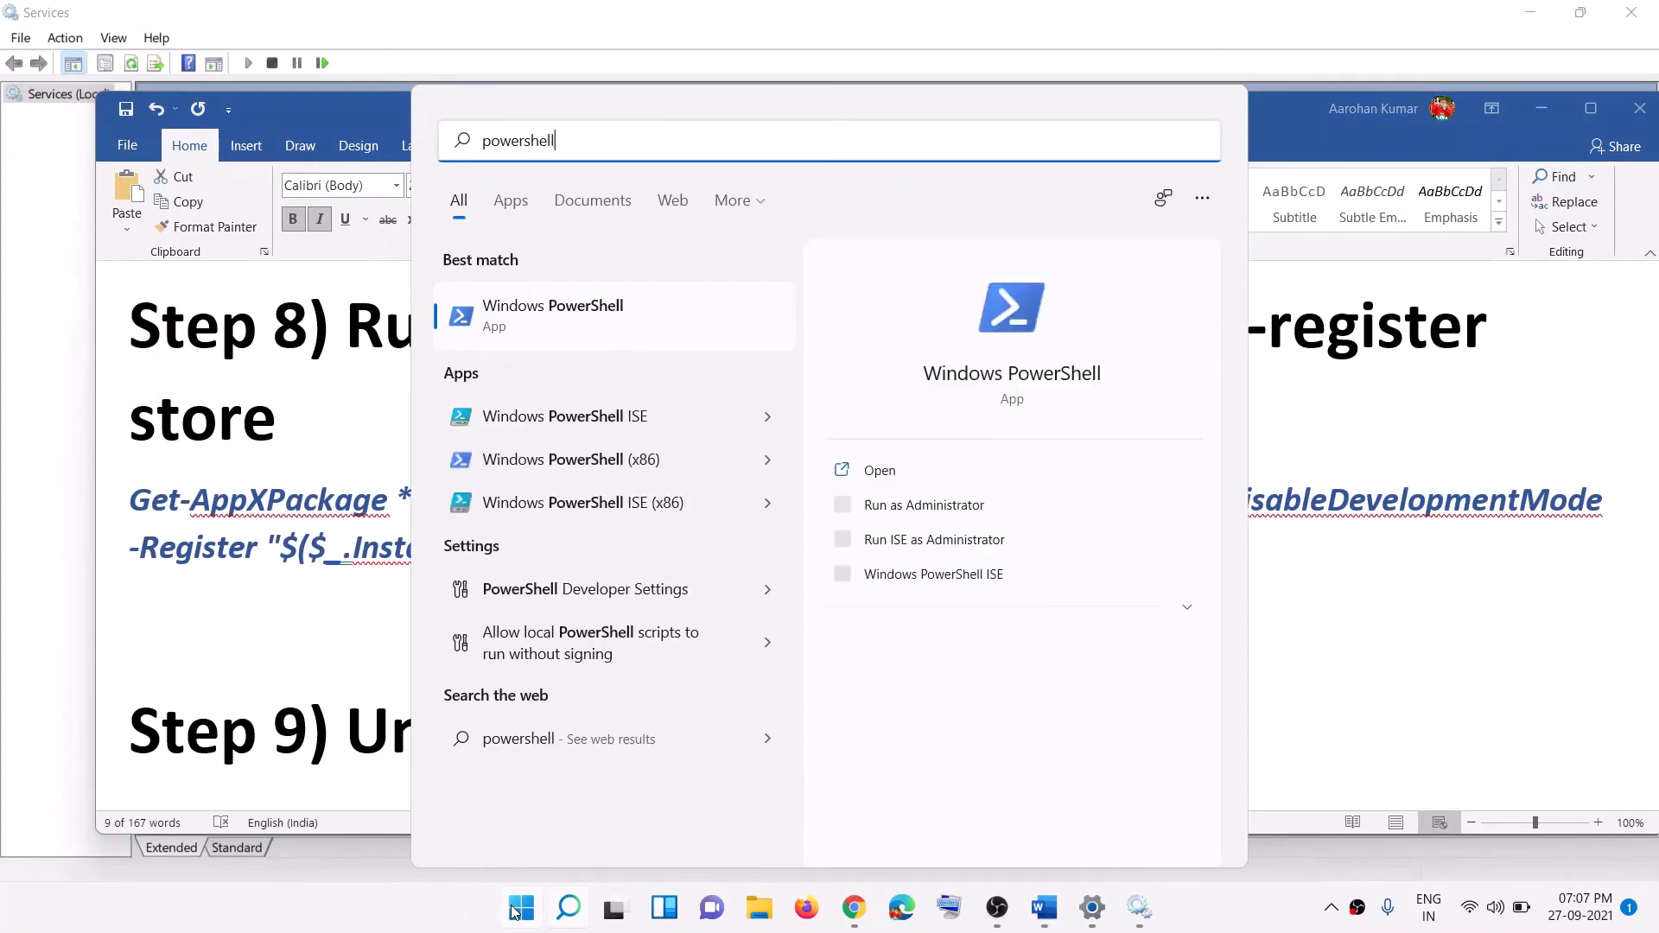
right_click(576, 320)
left_click(729, 346)
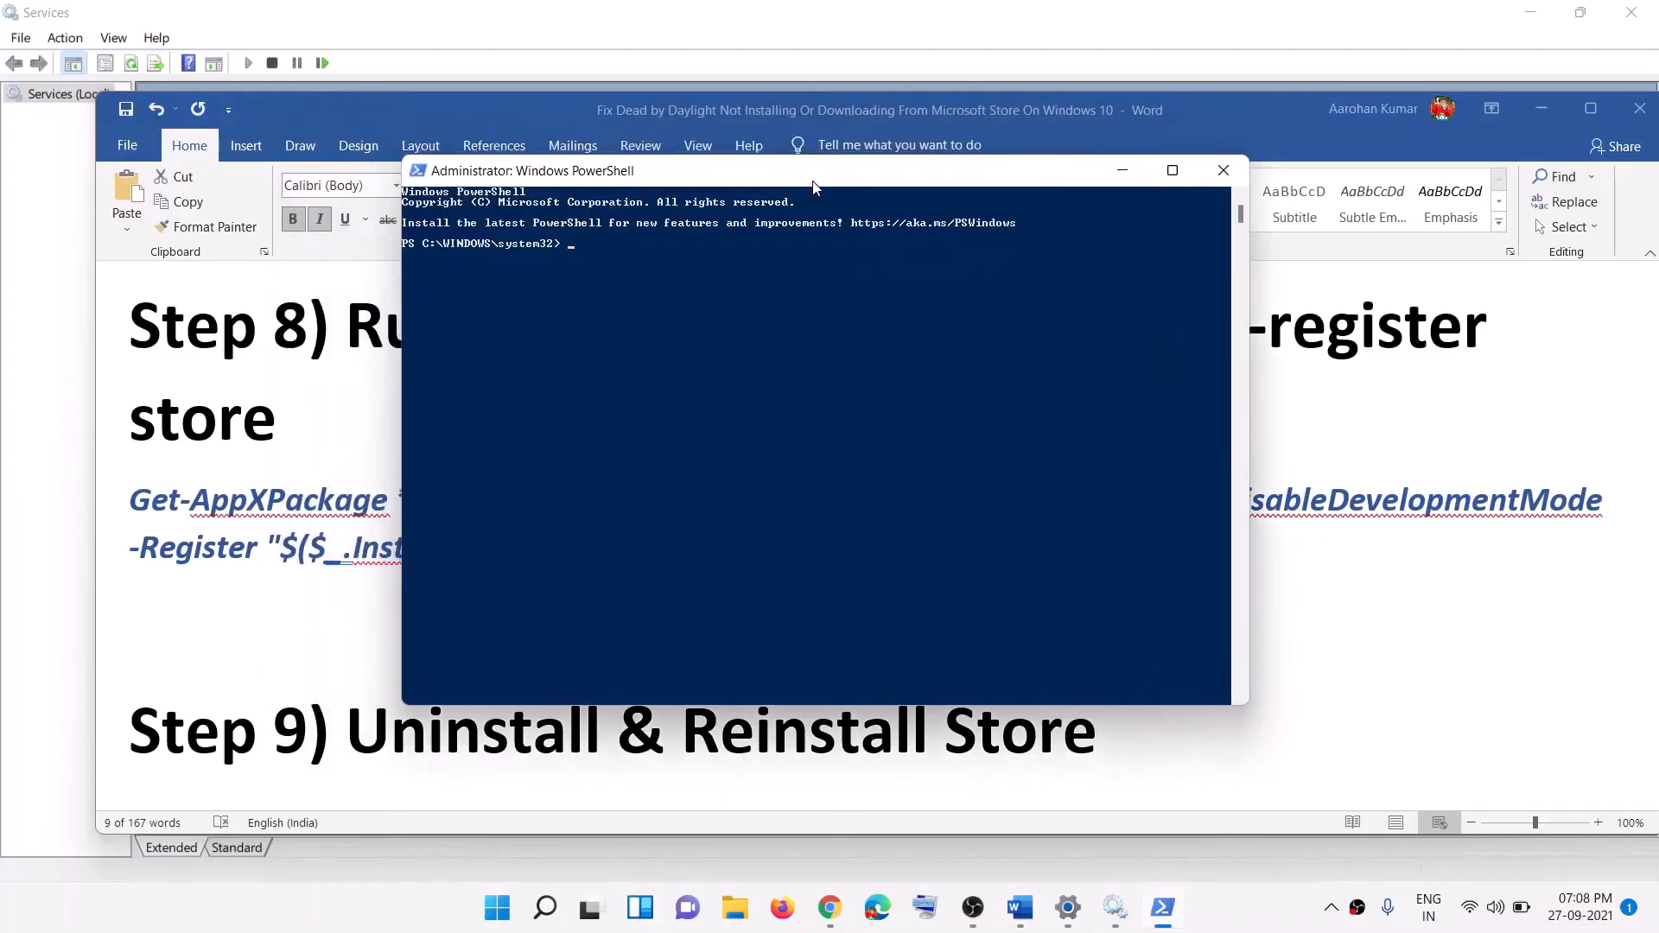
left_click_drag(813, 180, 796, 174)
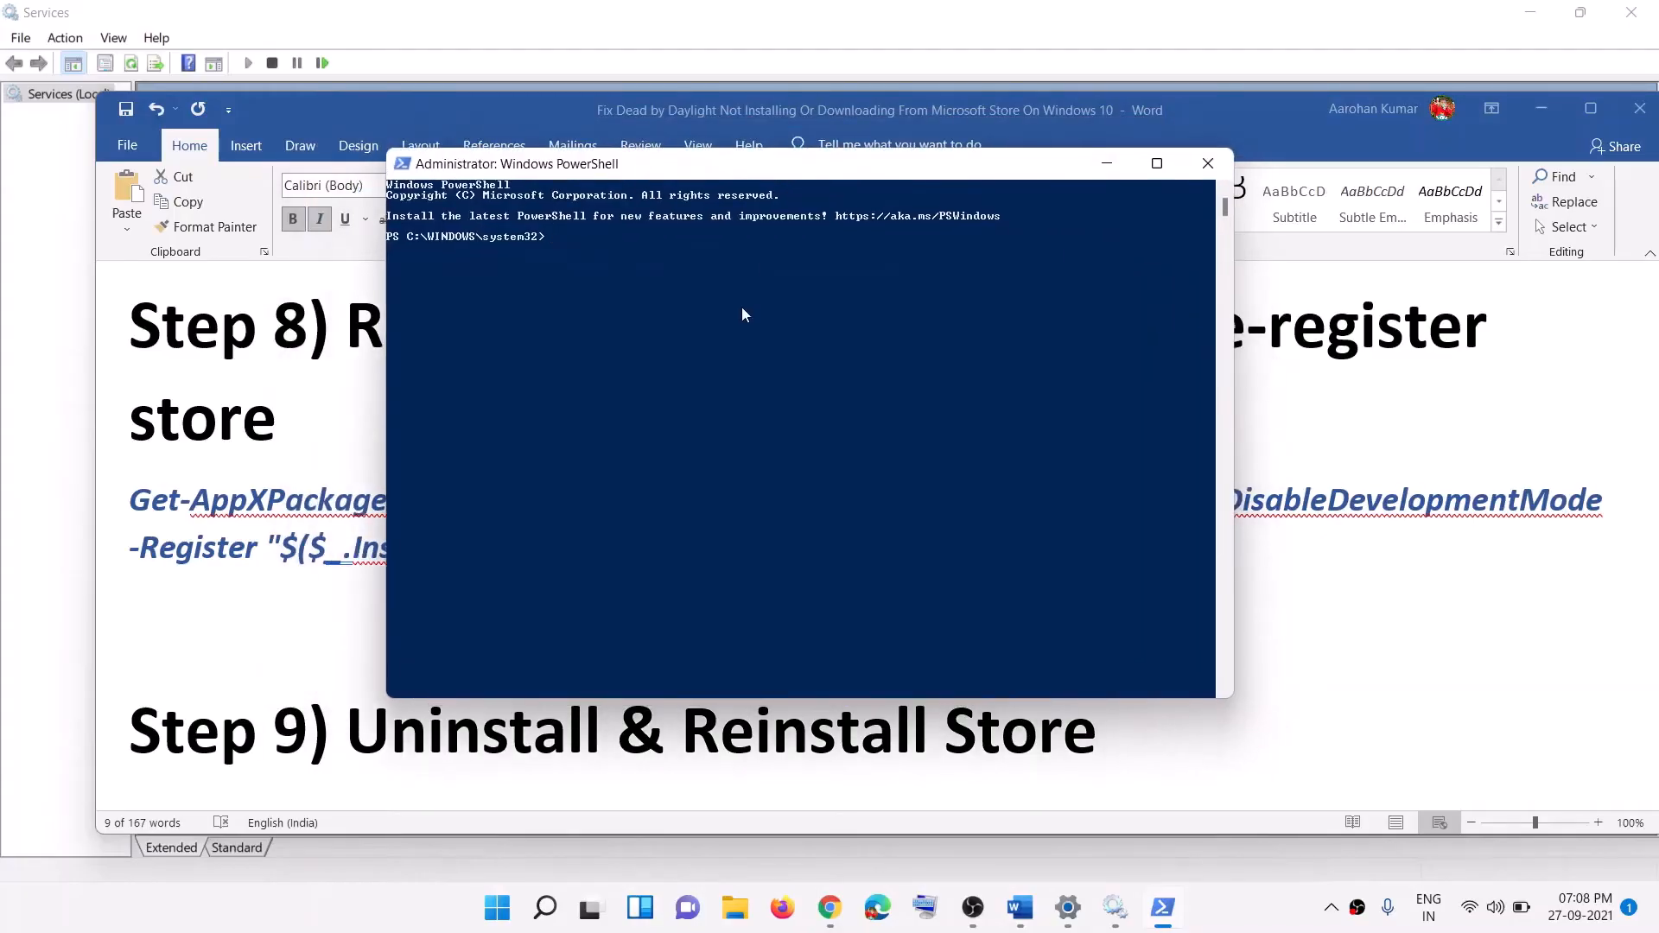
type("Get-AppXPackage *WindowsStore* -AllUsers | Foreach {Add-AppxPackage -DisableDevelopmentMode -Register \"$($_.InstallLocation)\\AppXManifest.xml\"}")
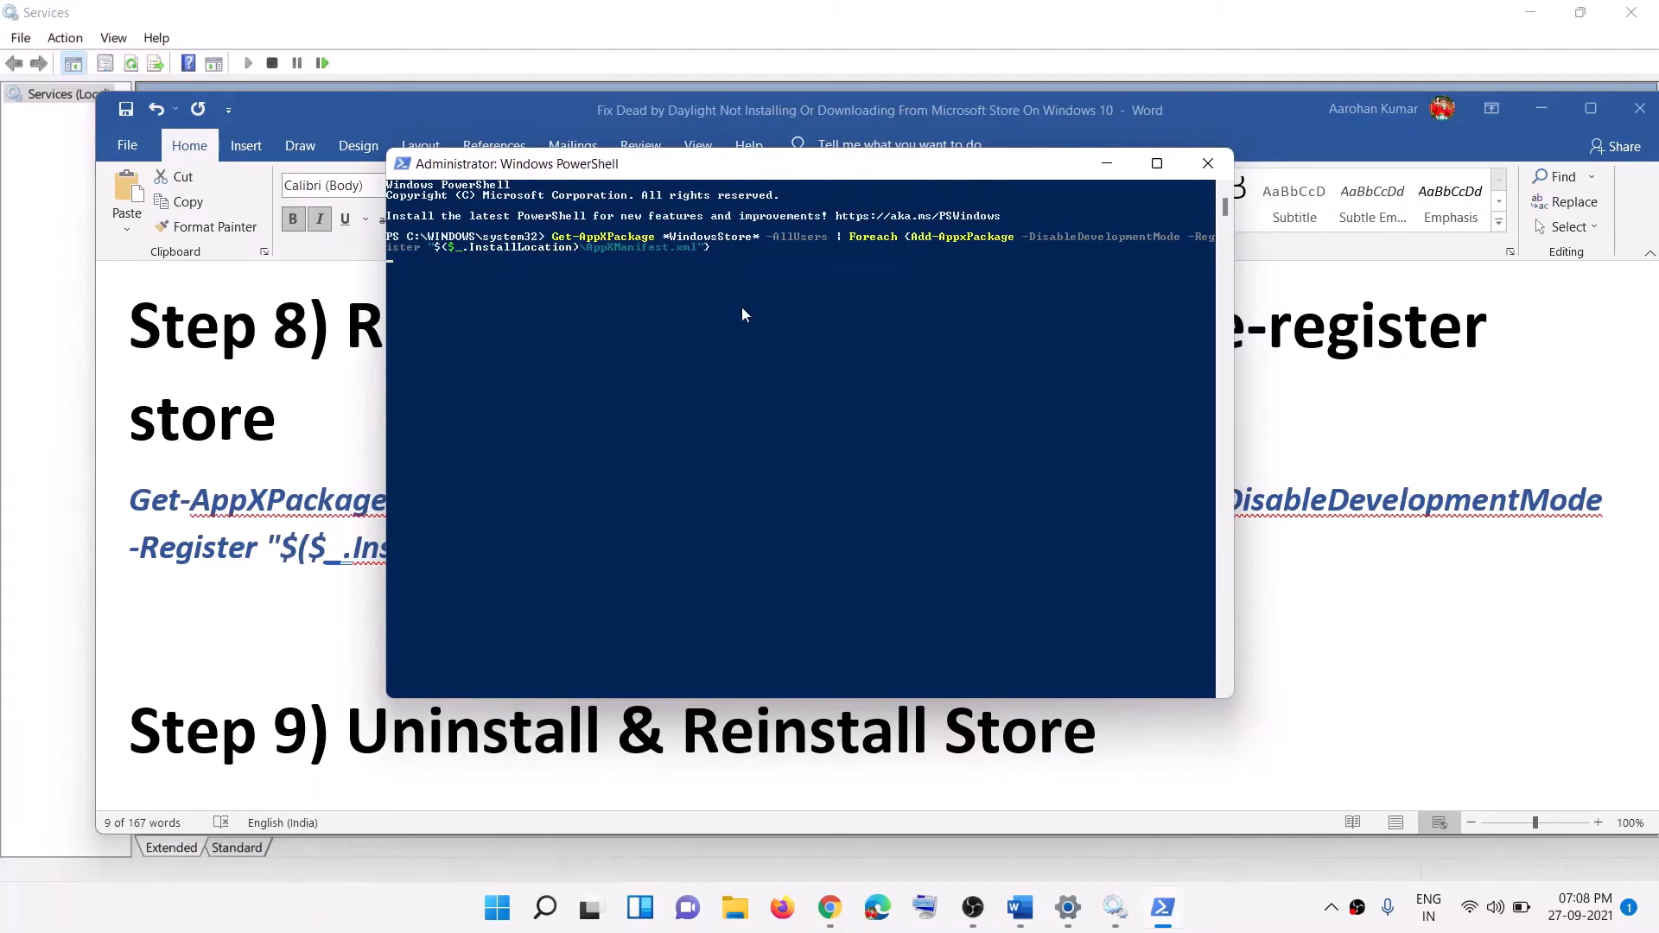
Step: Close PowerShell and select the Step 9 Store removal command in the guide
left_click(1226, 171)
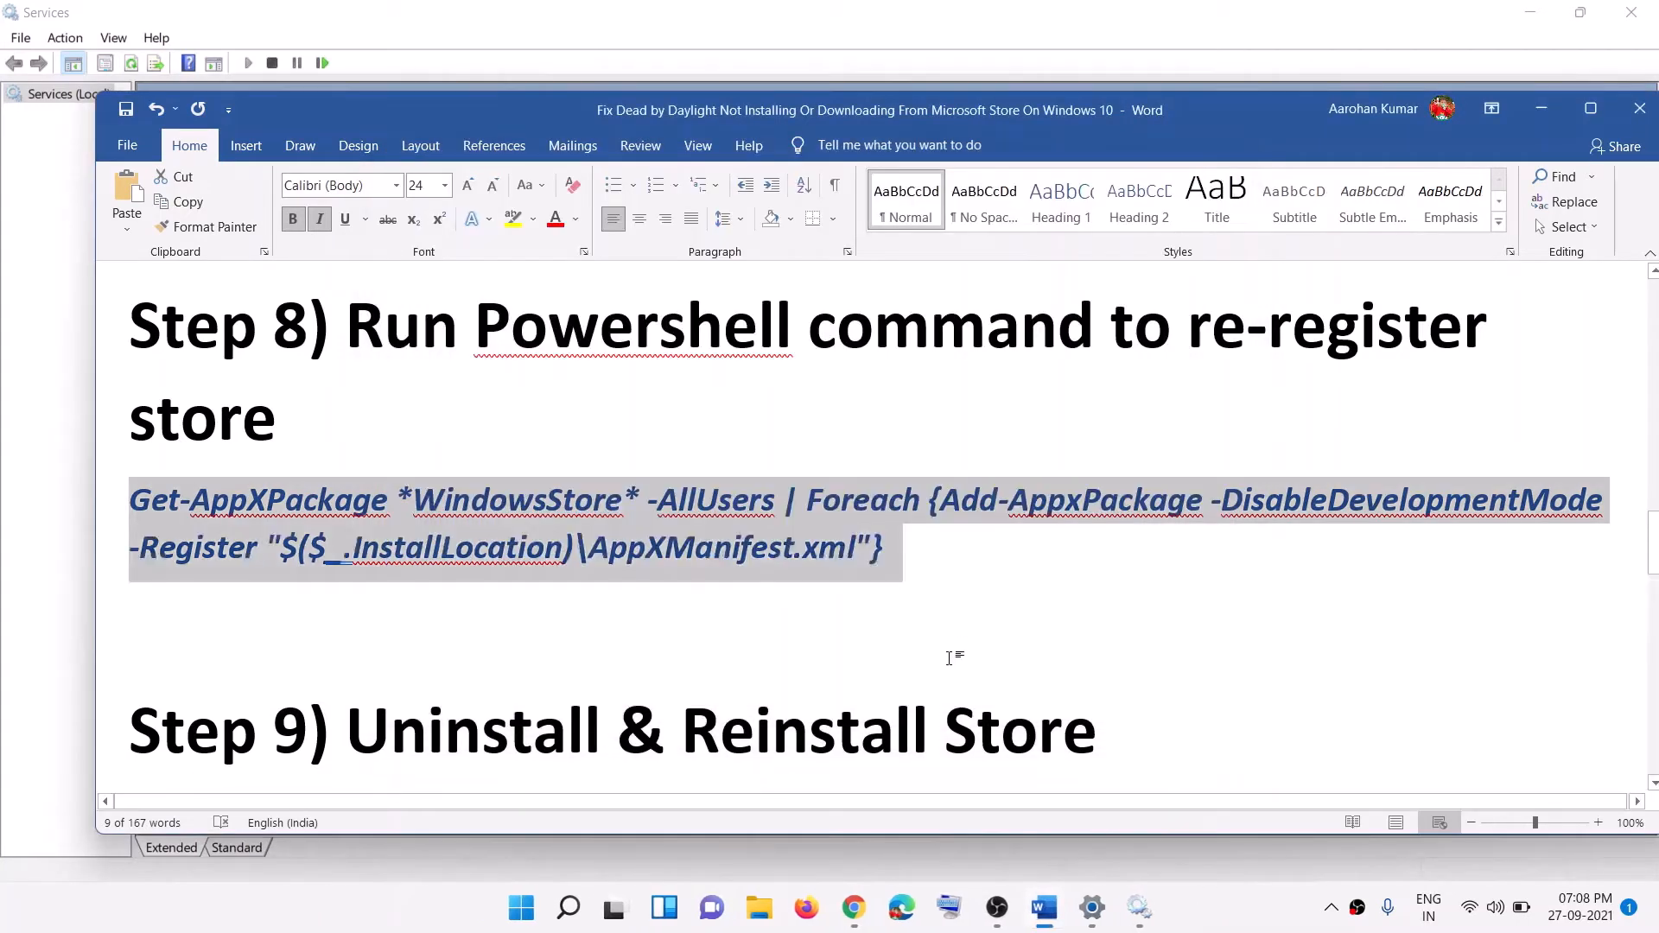
scroll(807, 586, "down", 4)
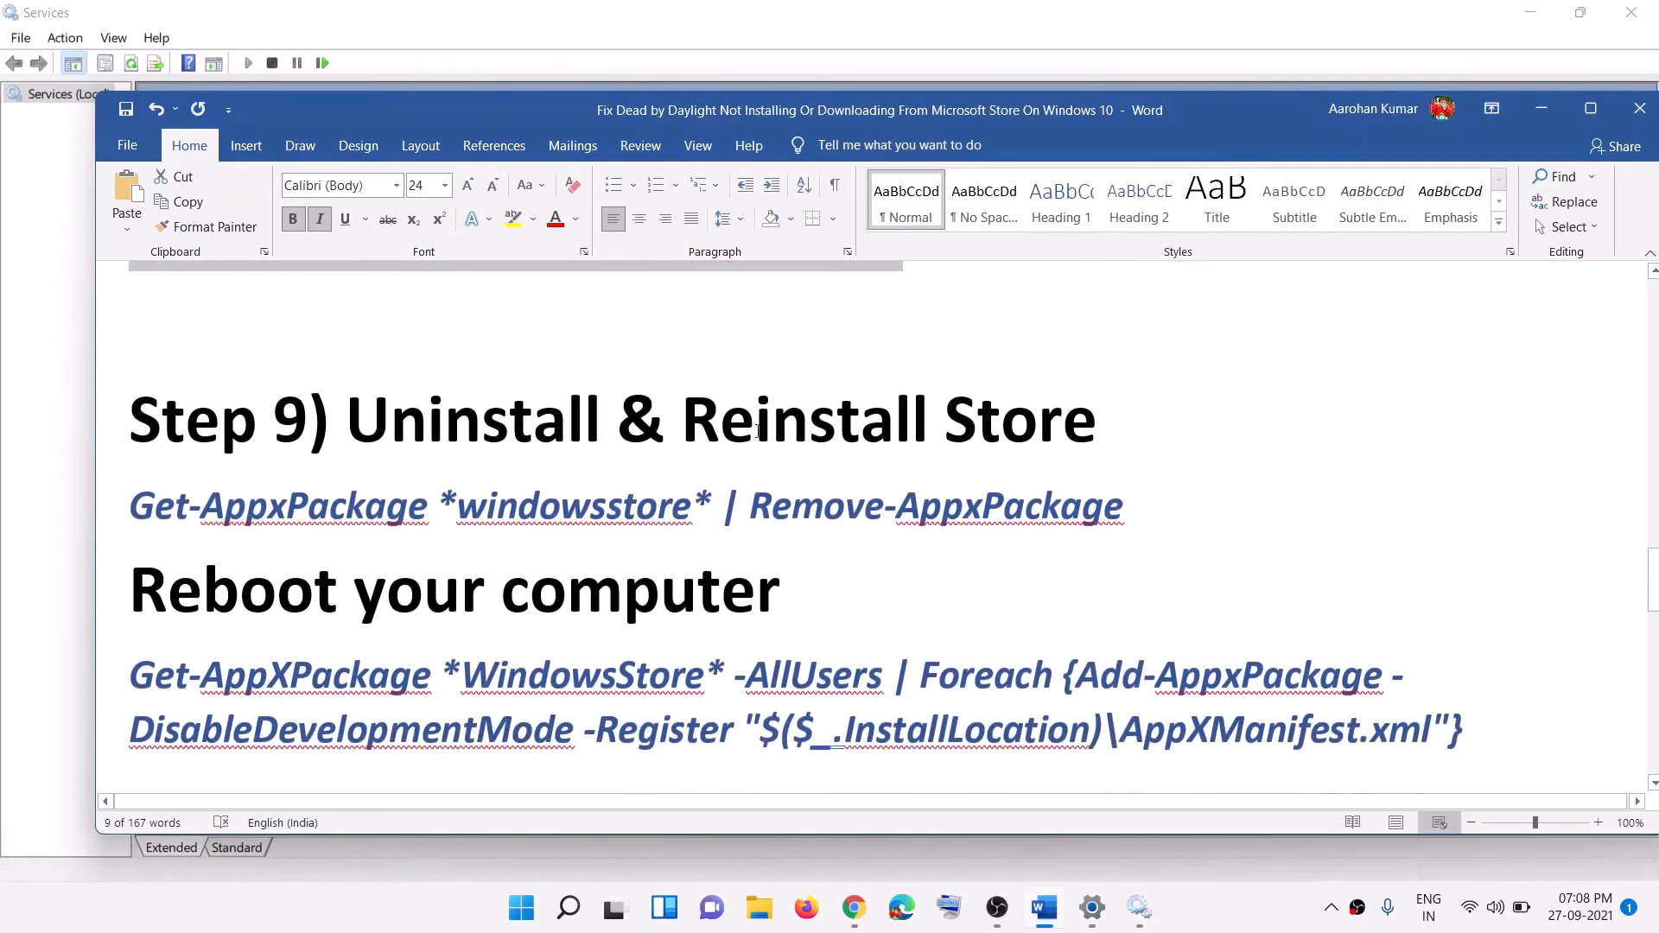
left_click_drag(1113, 430, 275, 427)
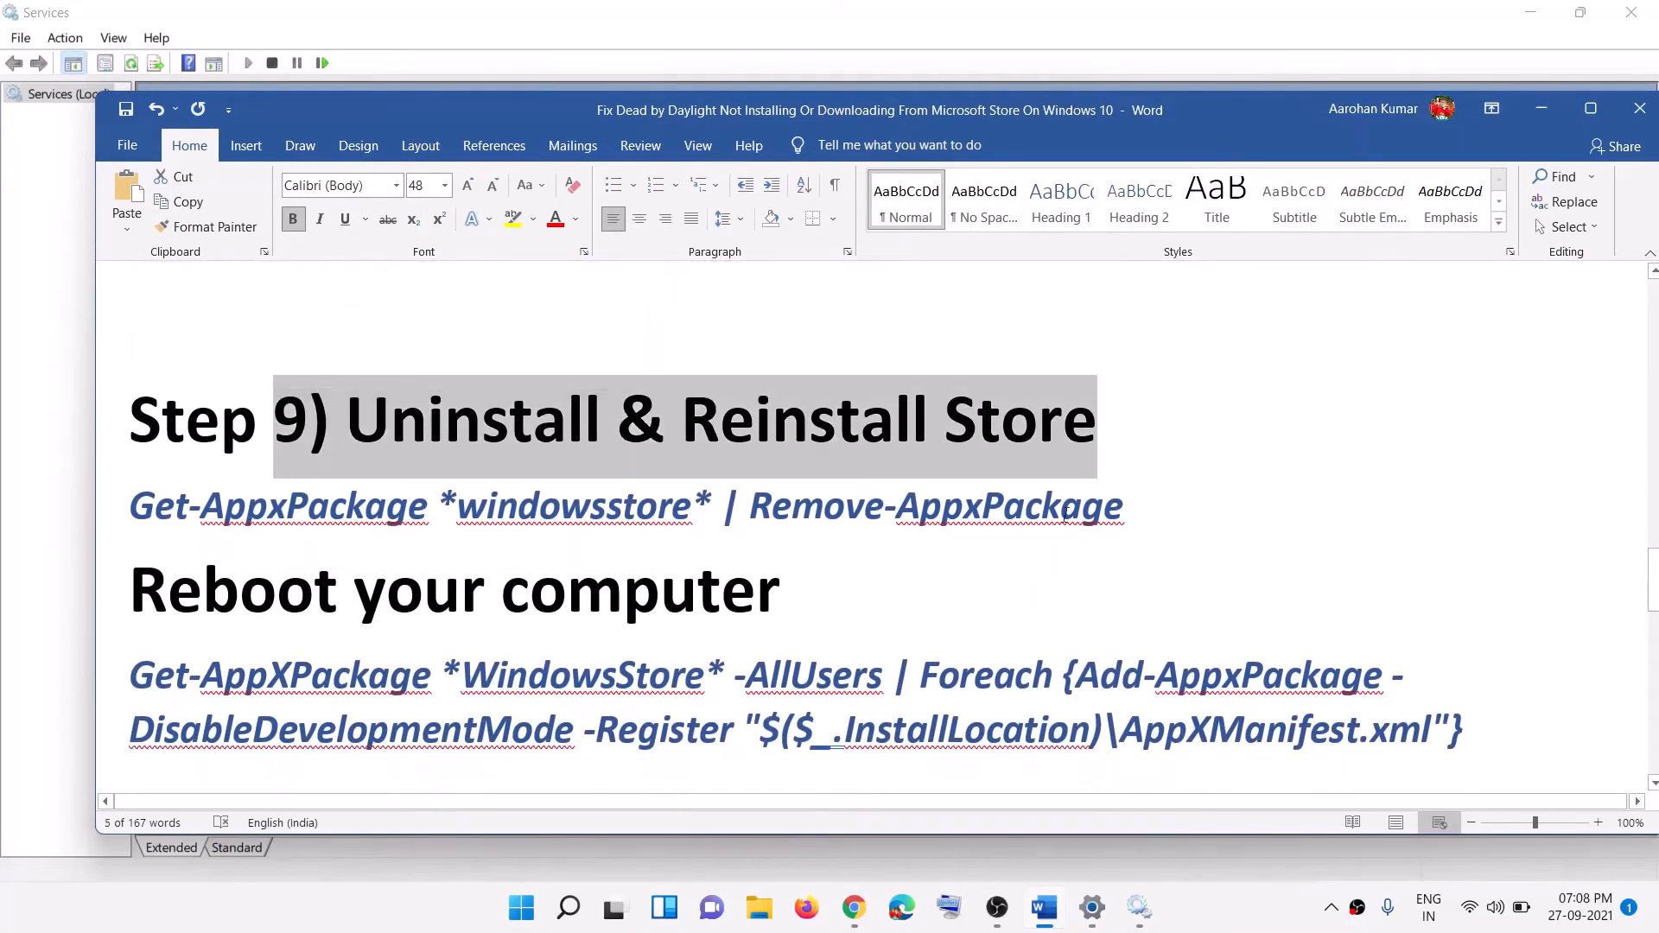
left_click_drag(1134, 501, 160, 486)
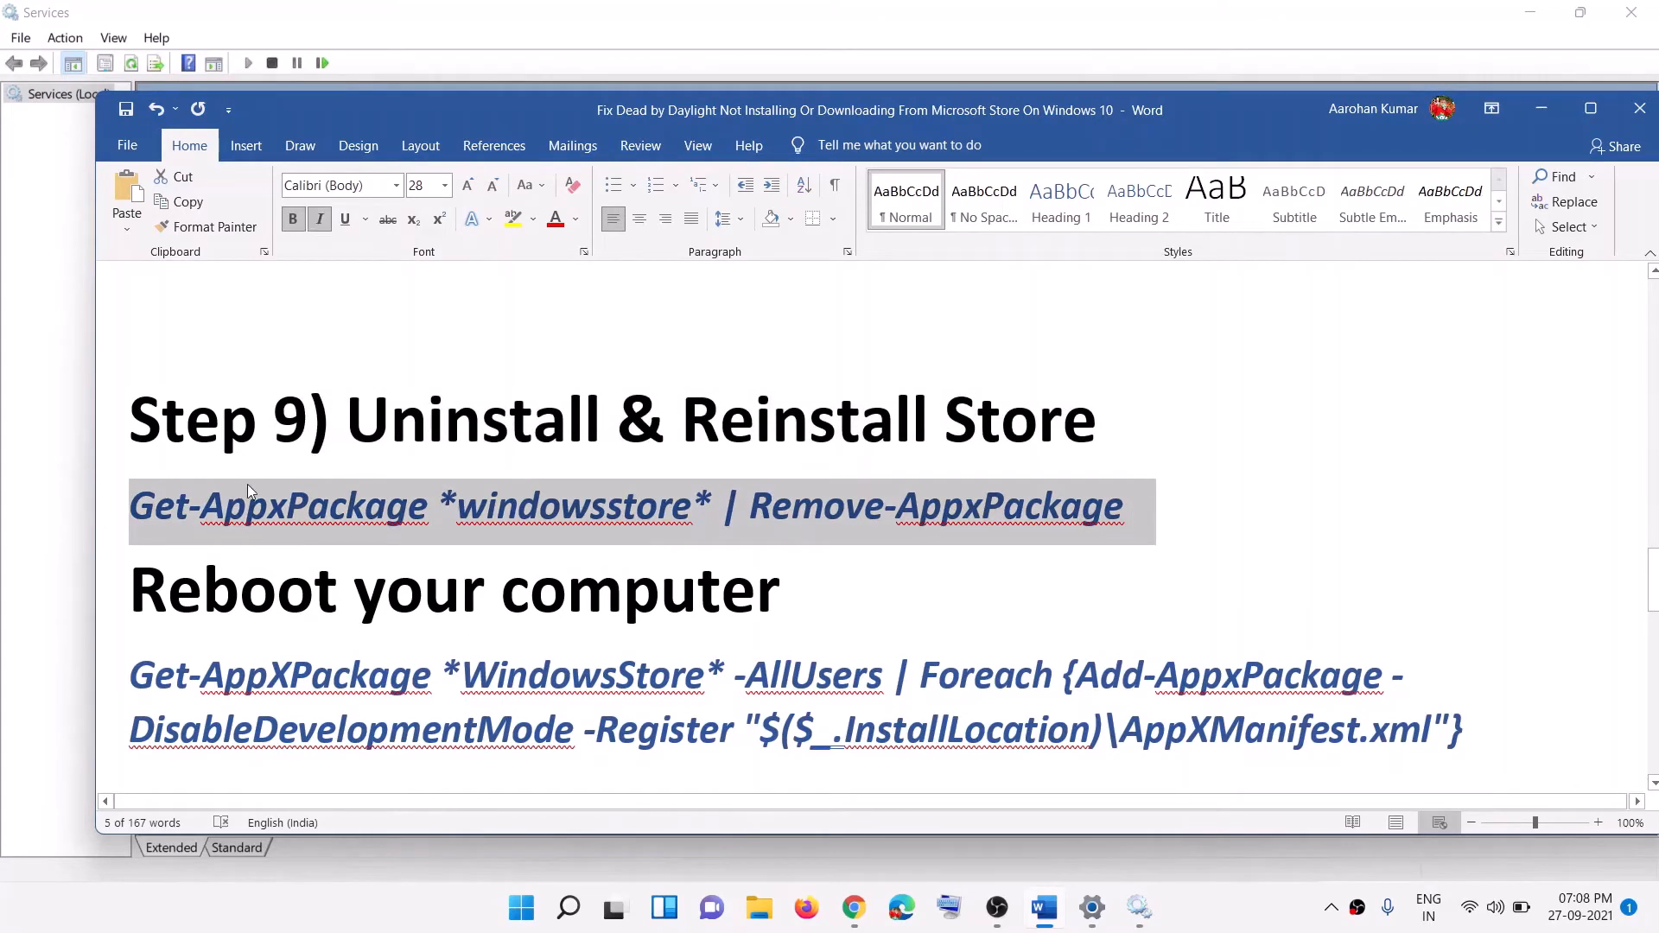
Step: Run the Step 9 Remove-AppxPackage command in an administrator PowerShell
left_click(517, 910)
type("po")
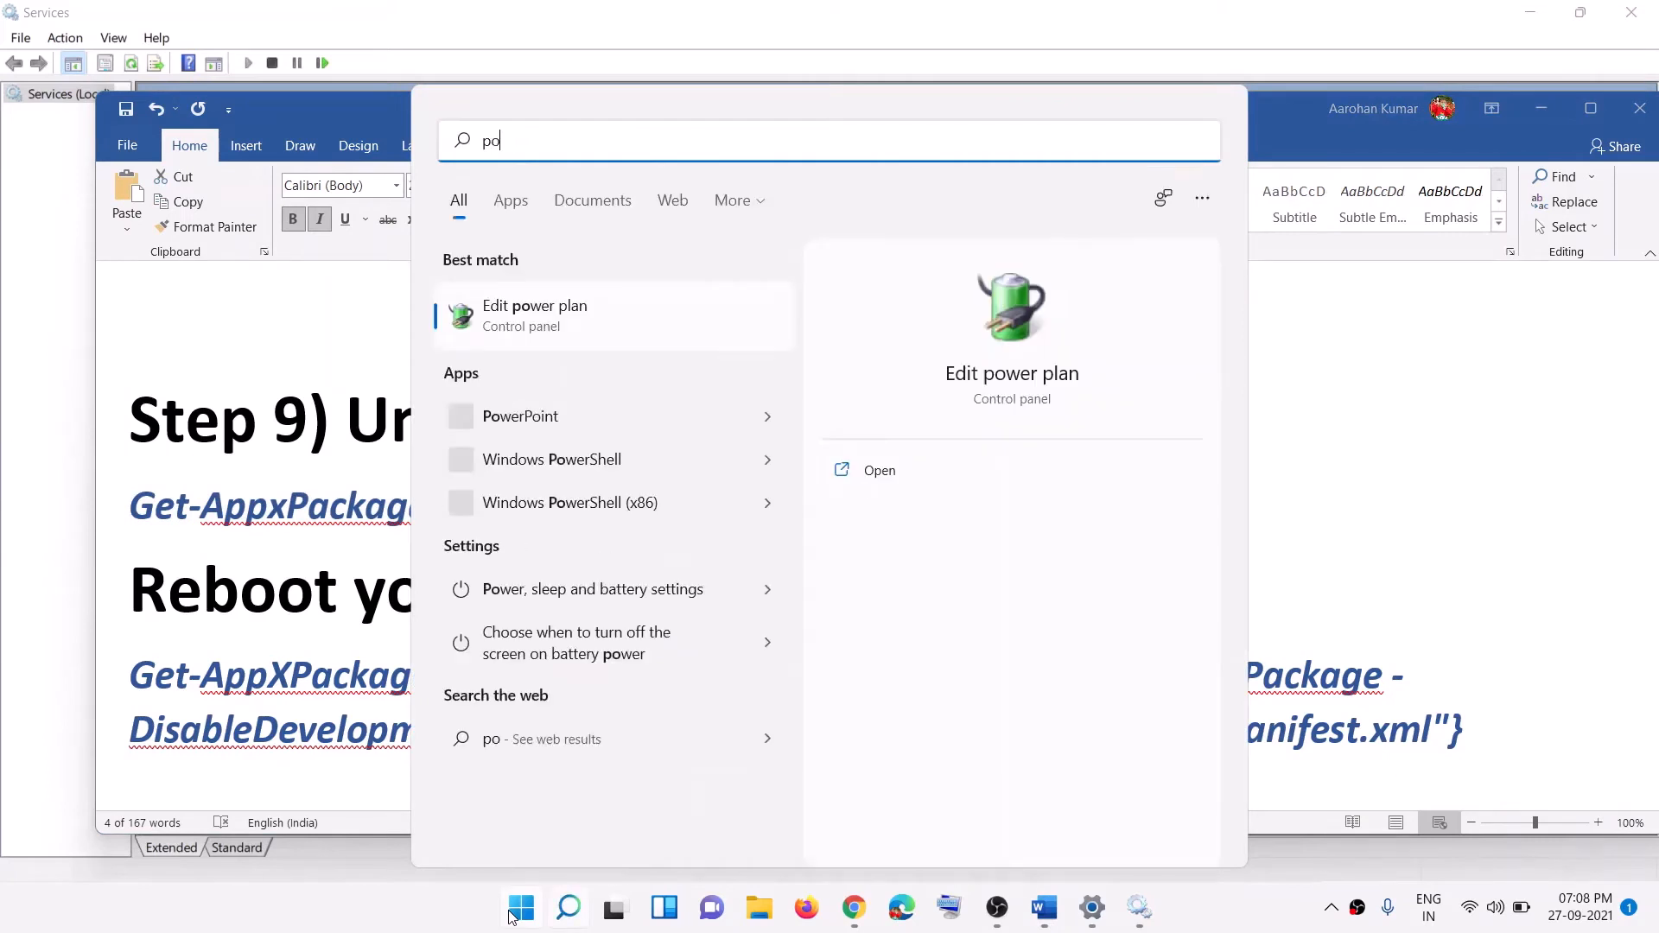
type("wershell")
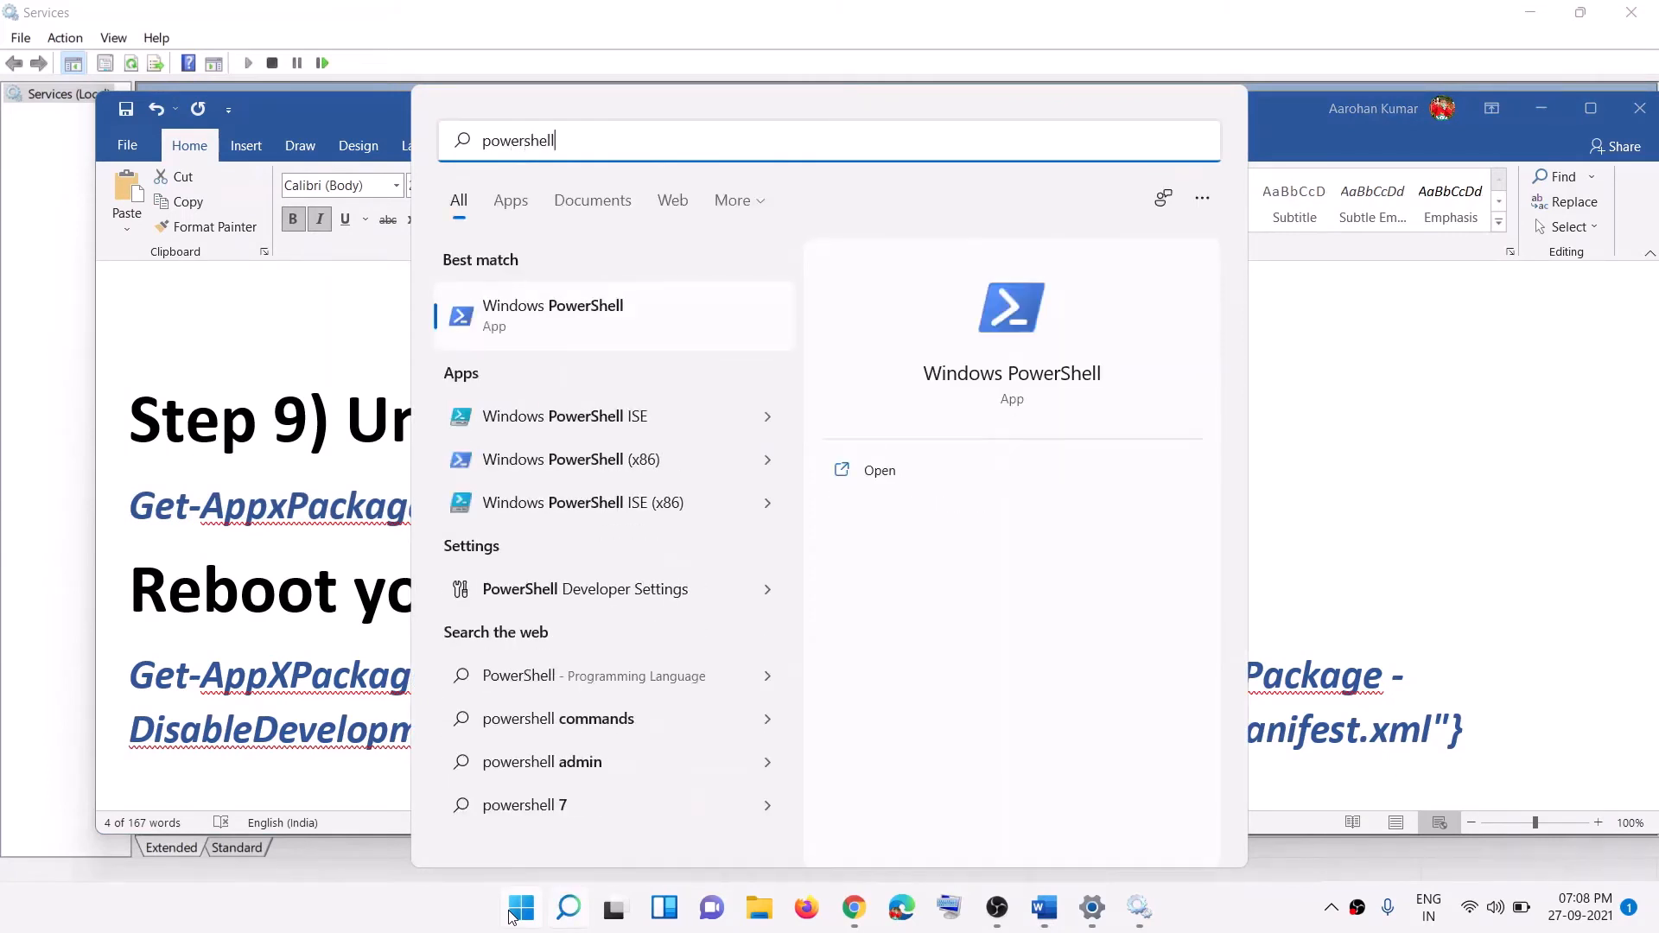
right_click(581, 325)
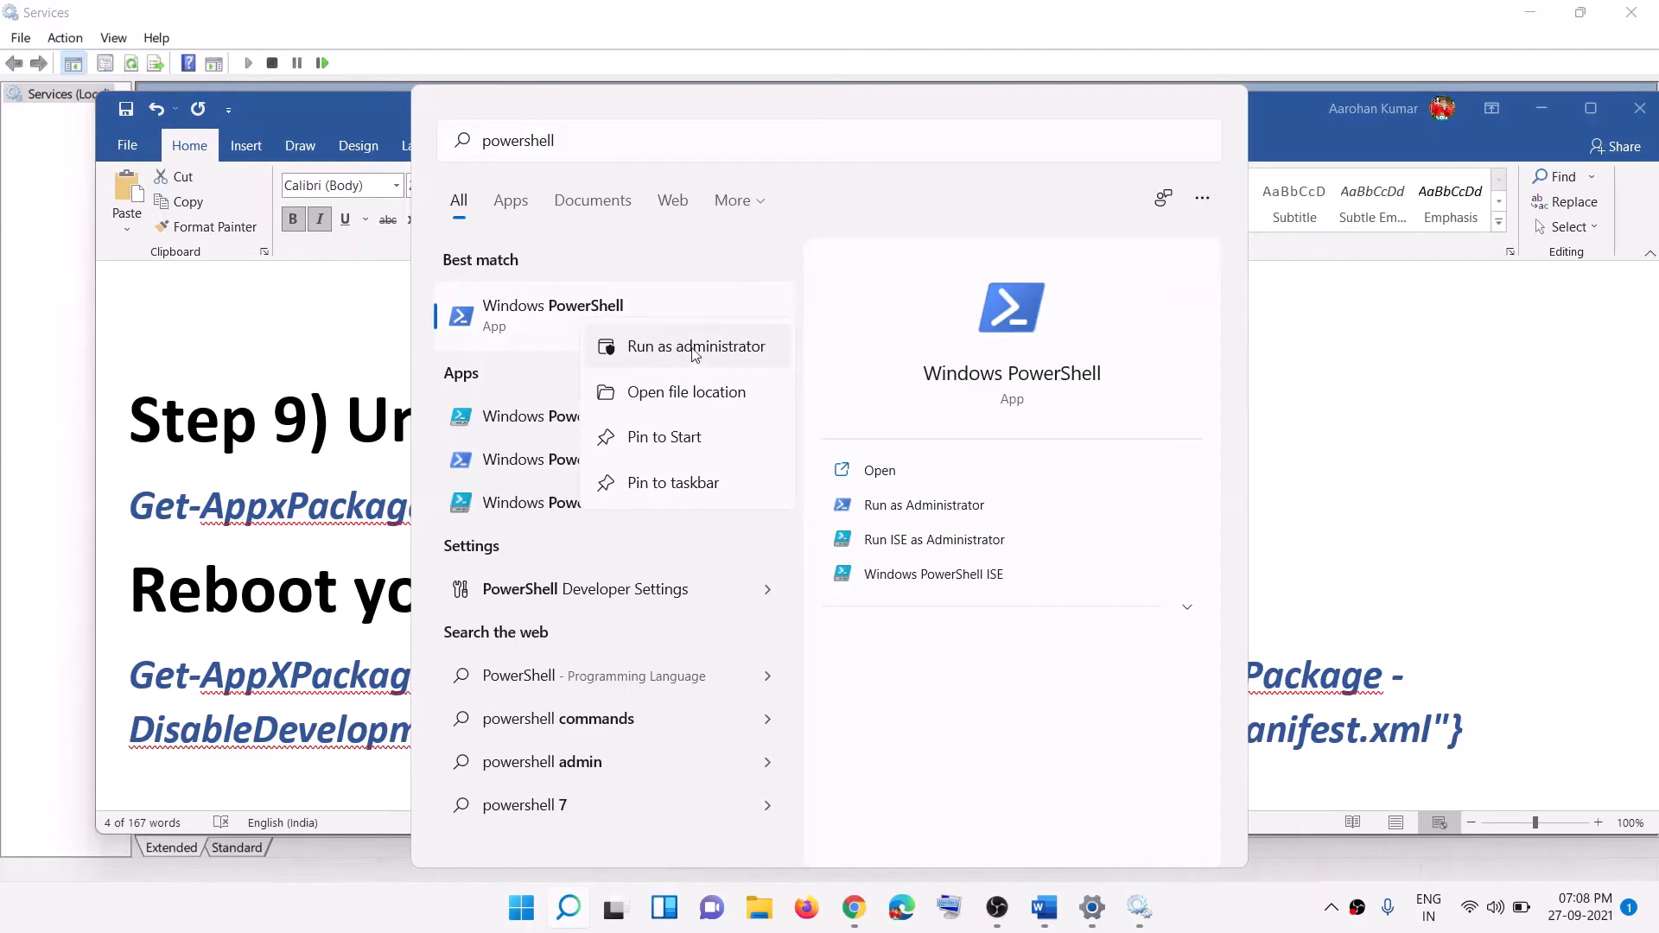
left_click(684, 348)
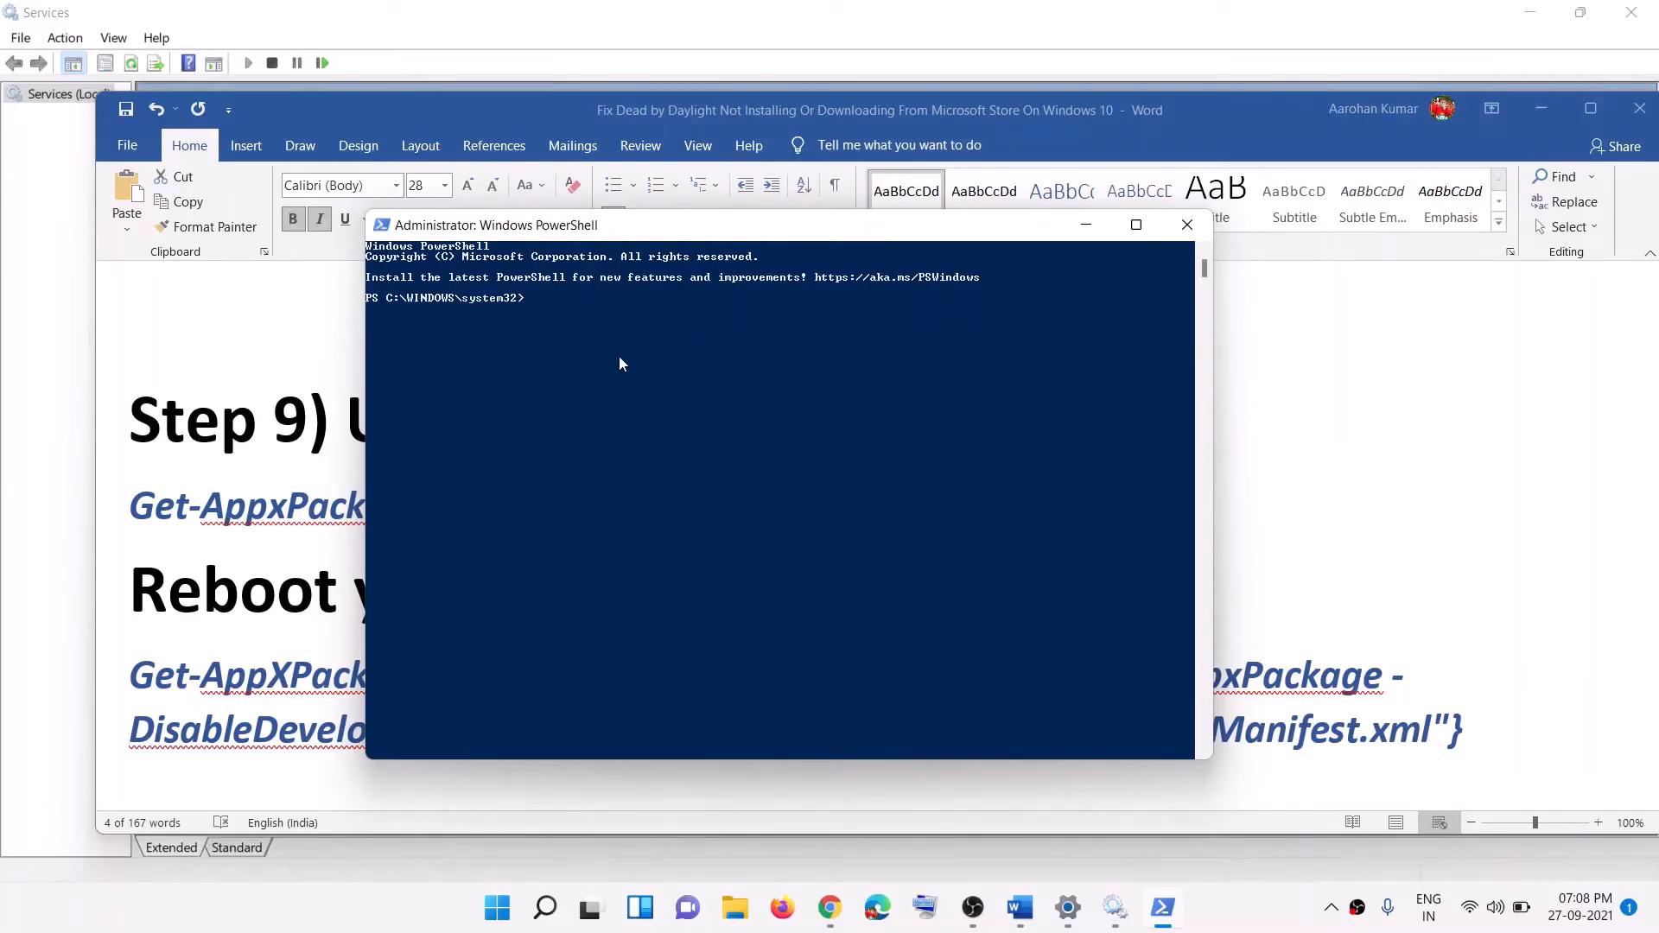
type("Get-AppxPackage *windowsstore* | Remove-AppxPackage")
key("Return")
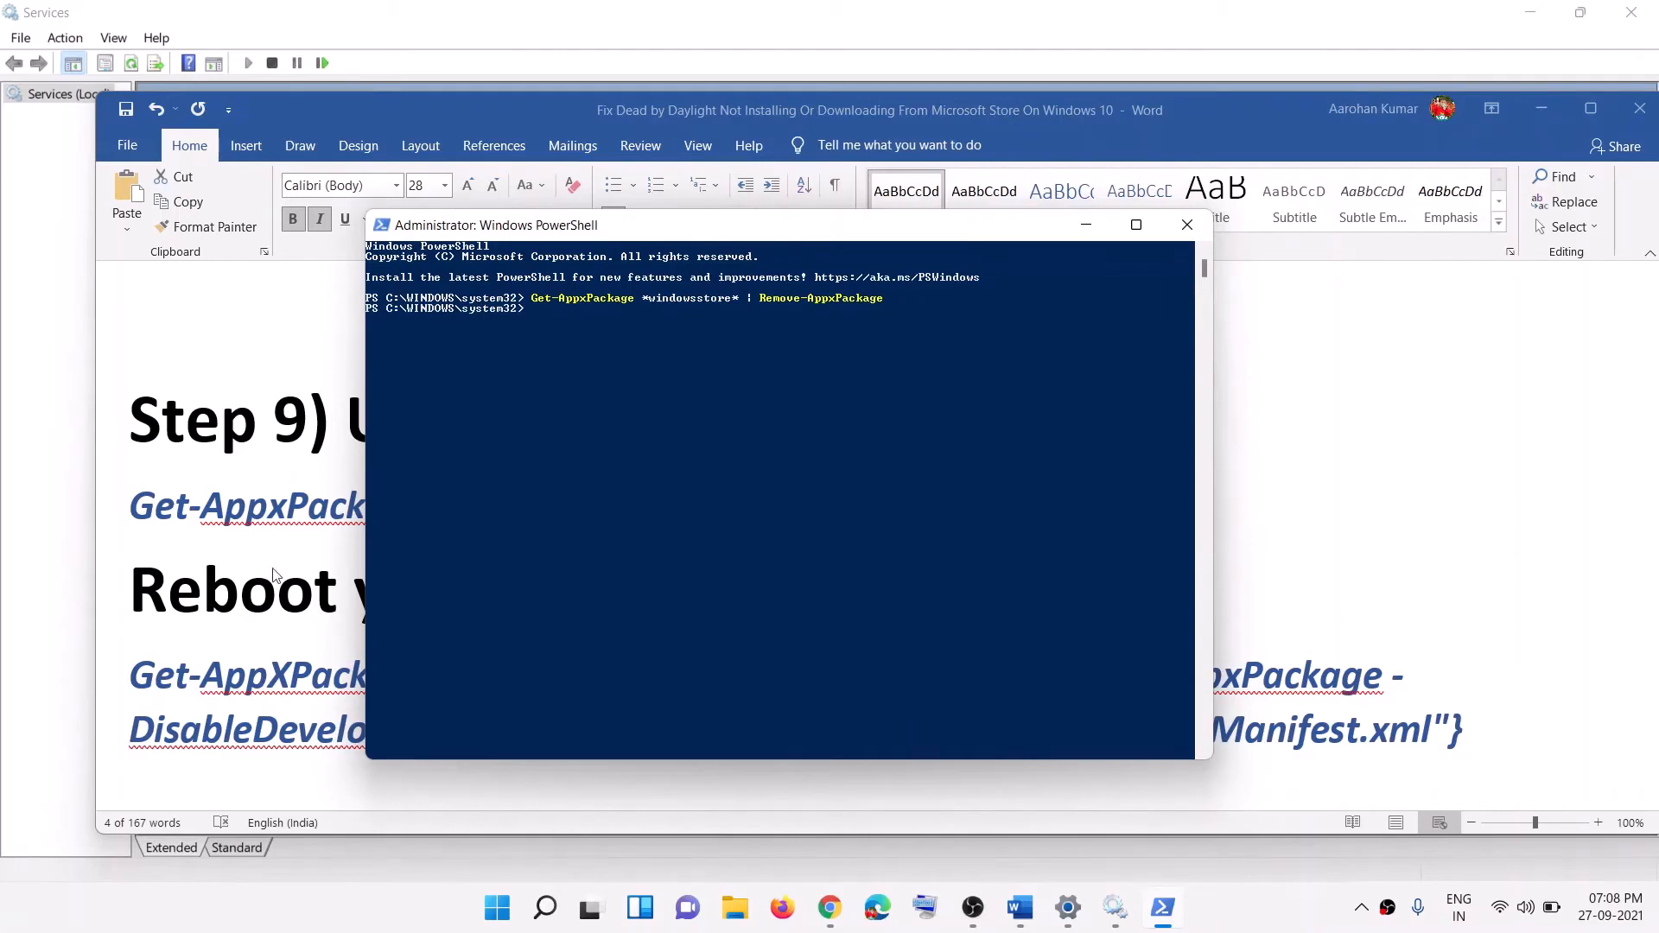
Step: Search Windows for 'store'
left_click(496, 919)
type("s")
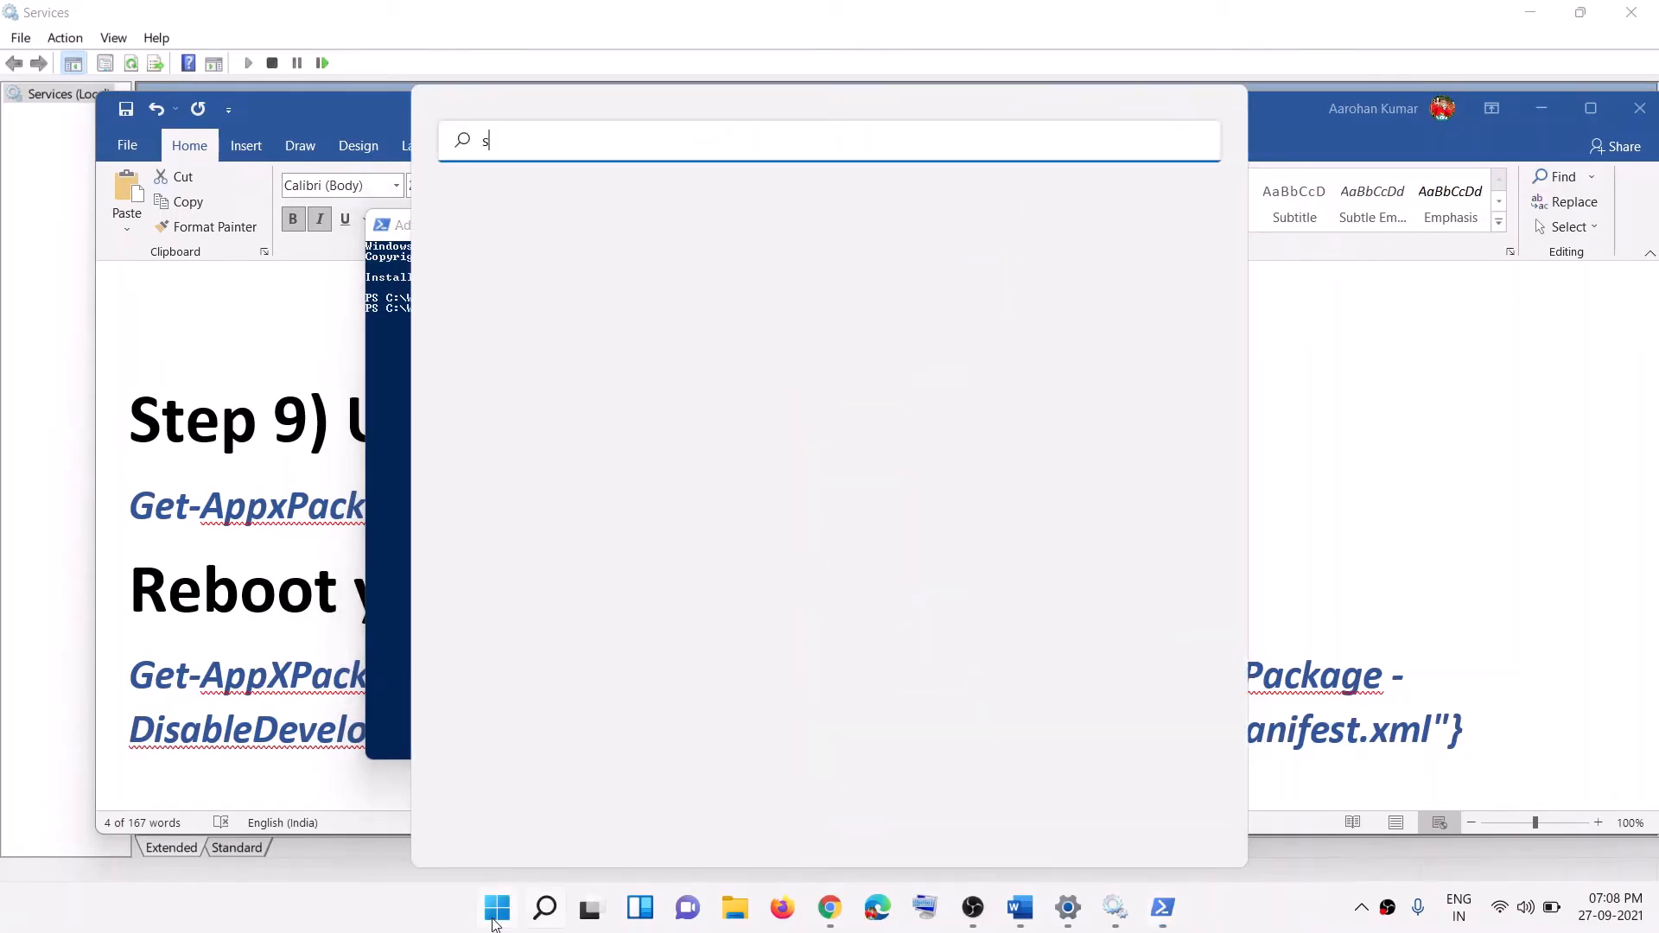
type("tore")
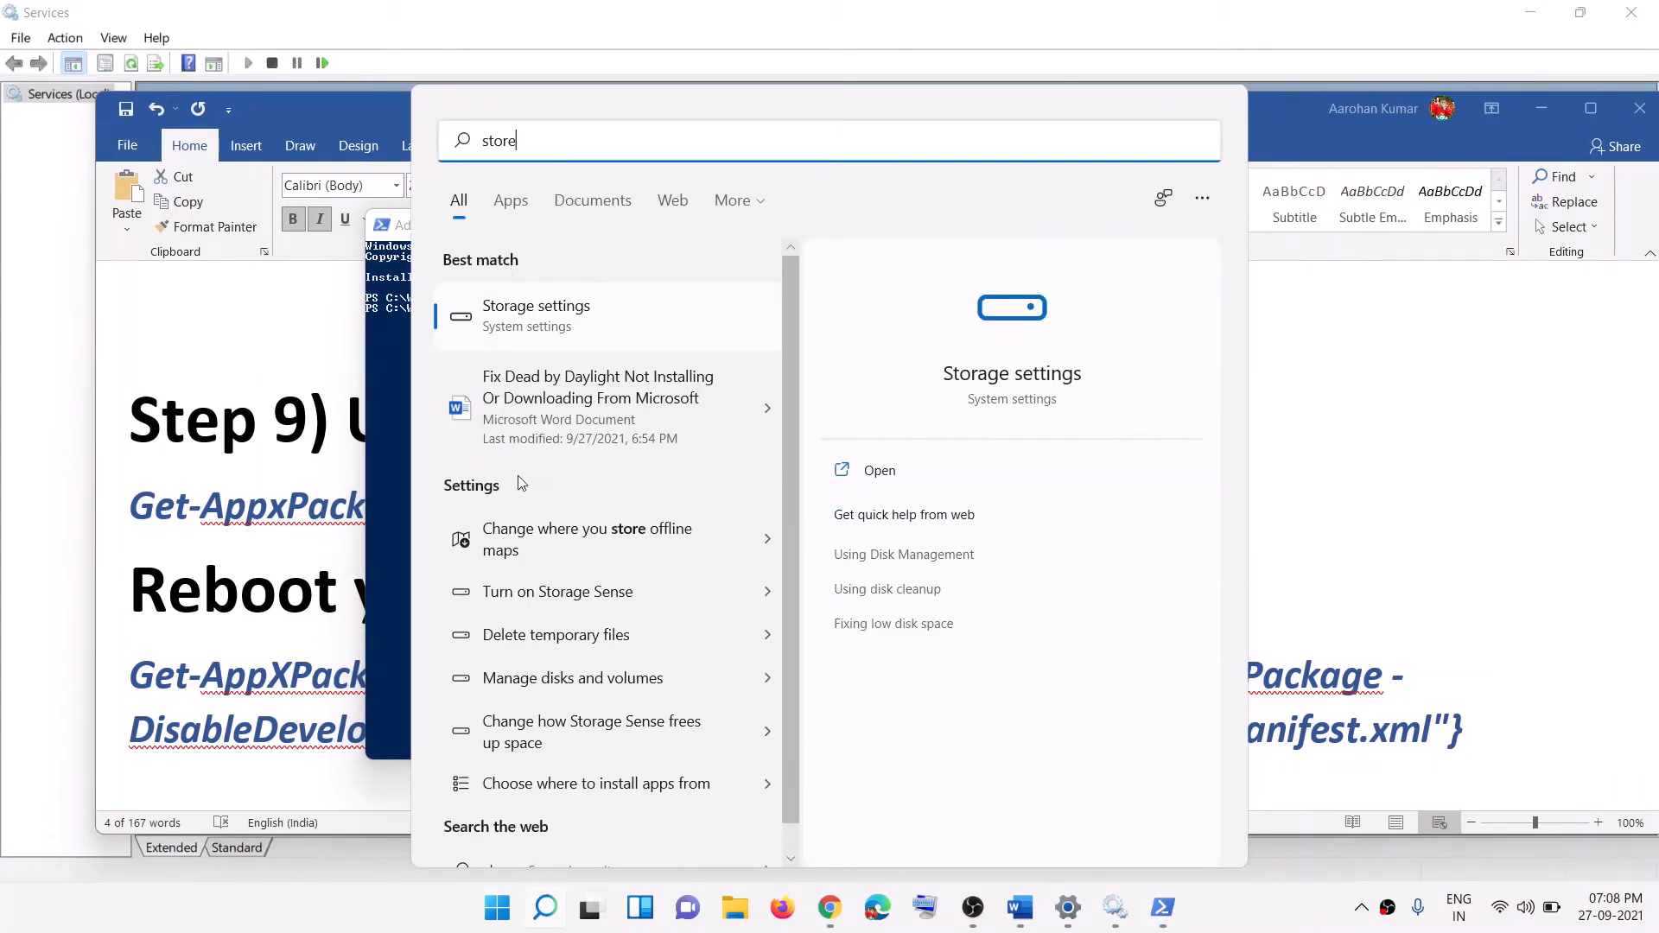
left_click_drag(522, 142, 414, 151)
Step: Review the Reboot heading, back out of the power menu, and select the re-register command
left_click(408, 560)
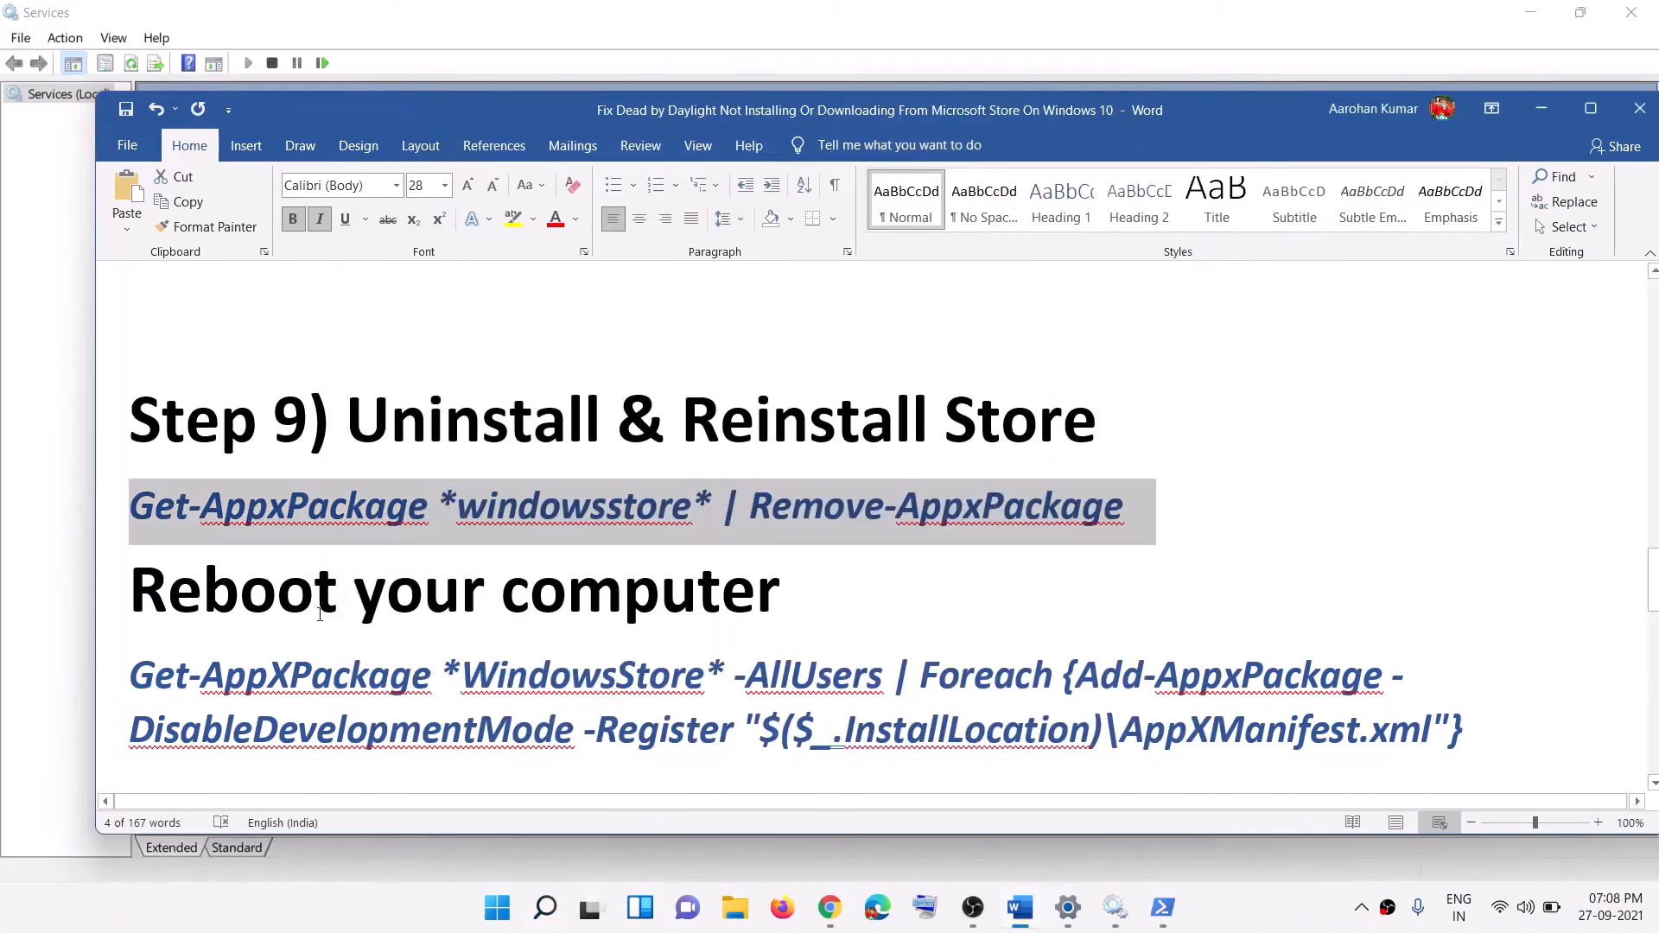
triple_click(804, 605)
left_click(495, 907)
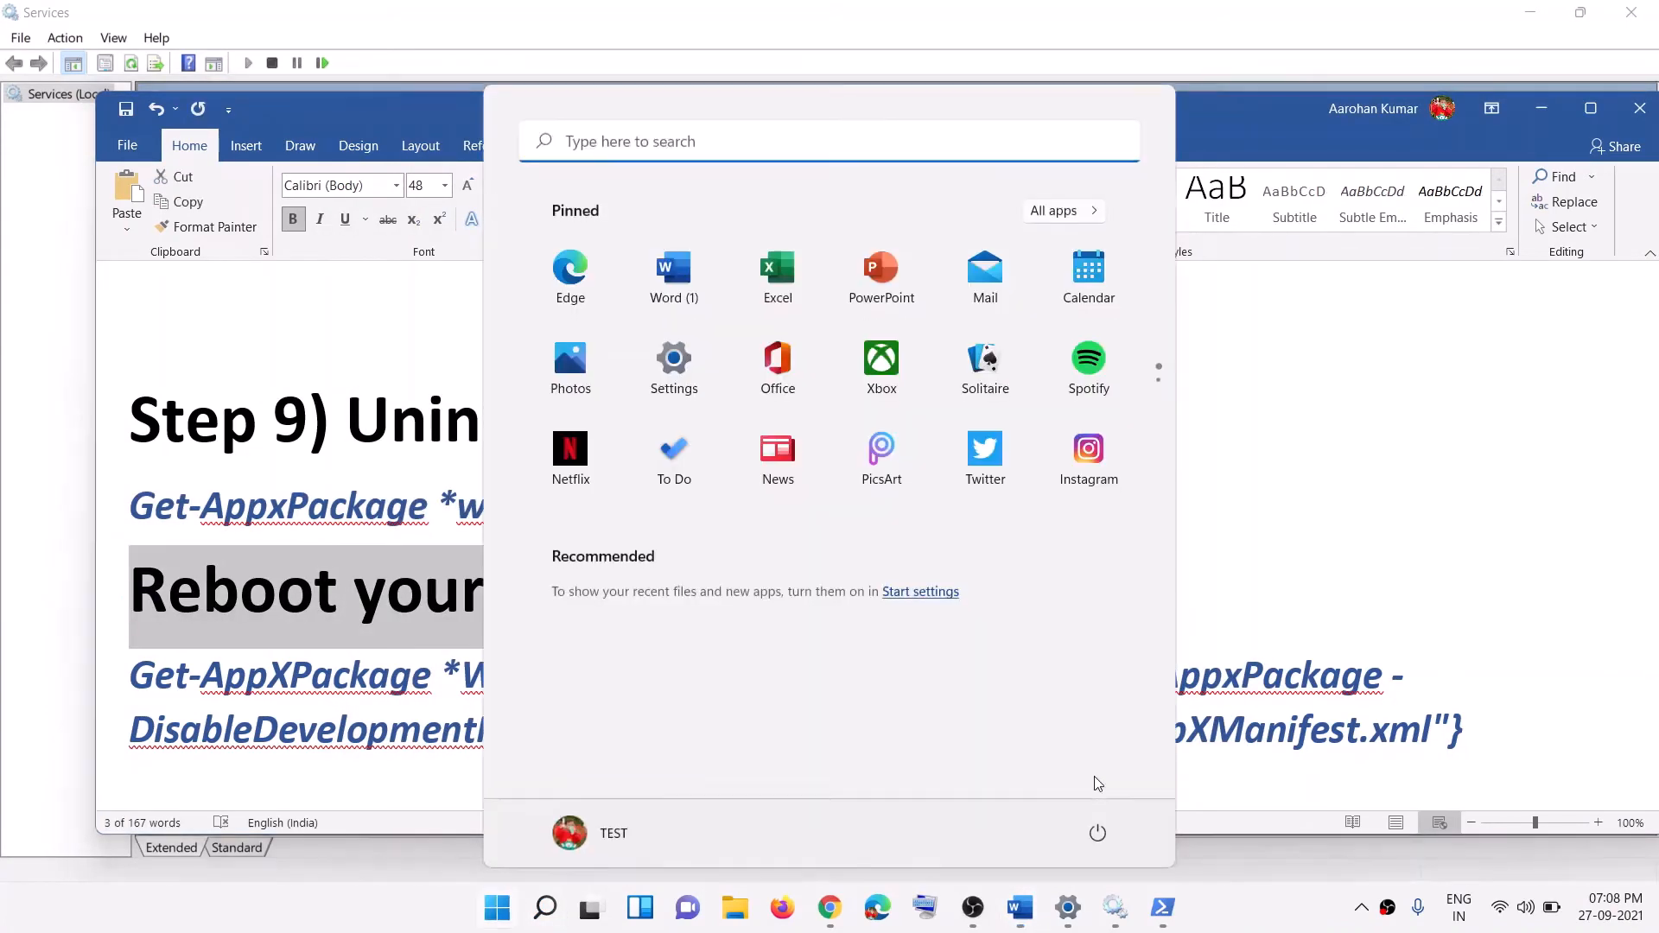
left_click(1098, 834)
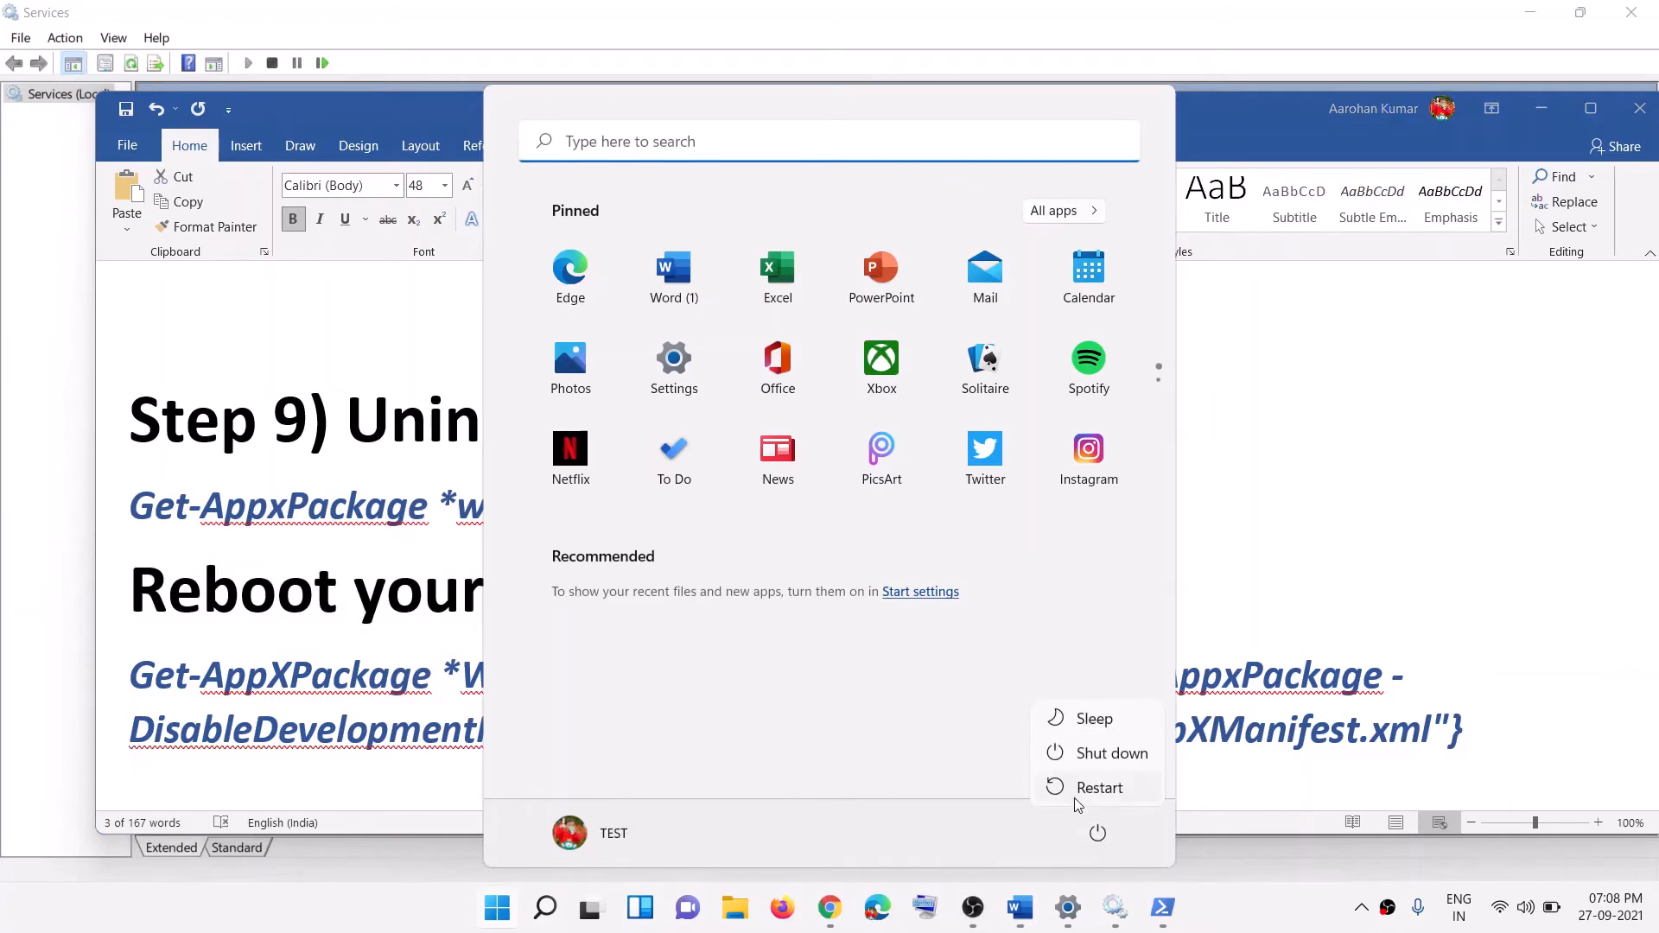
left_click(1260, 597)
left_click(1264, 560)
left_click(1212, 596)
scroll(1218, 596, "down", 1)
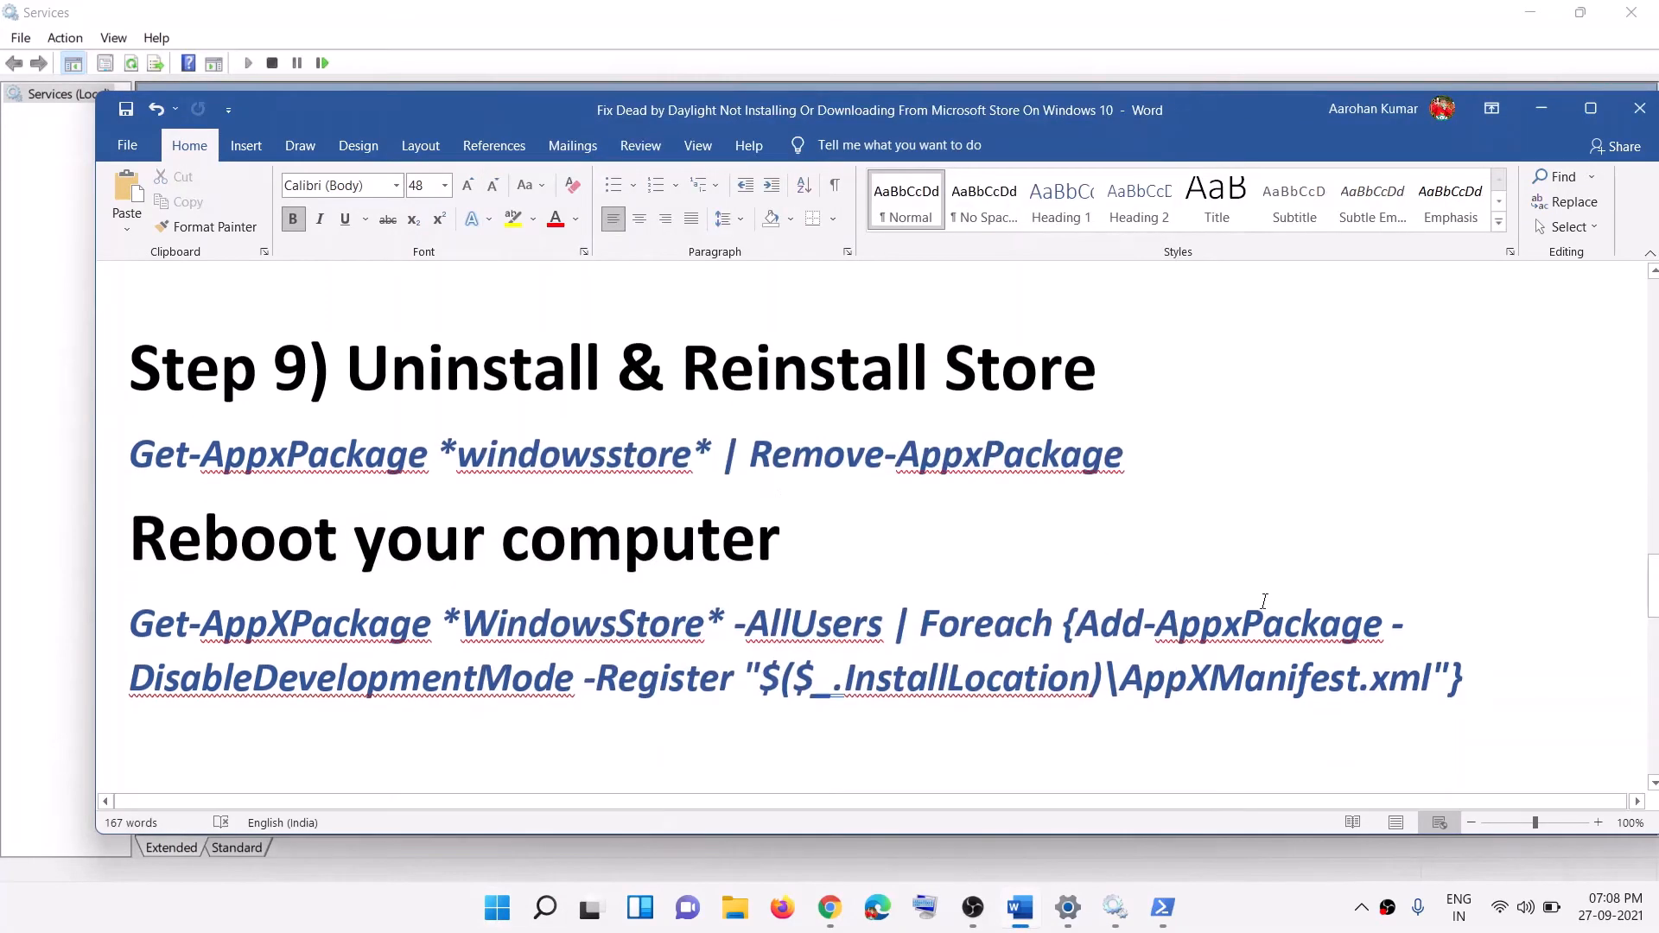
left_click_drag(1504, 683, 129, 627)
key("ctrl+c")
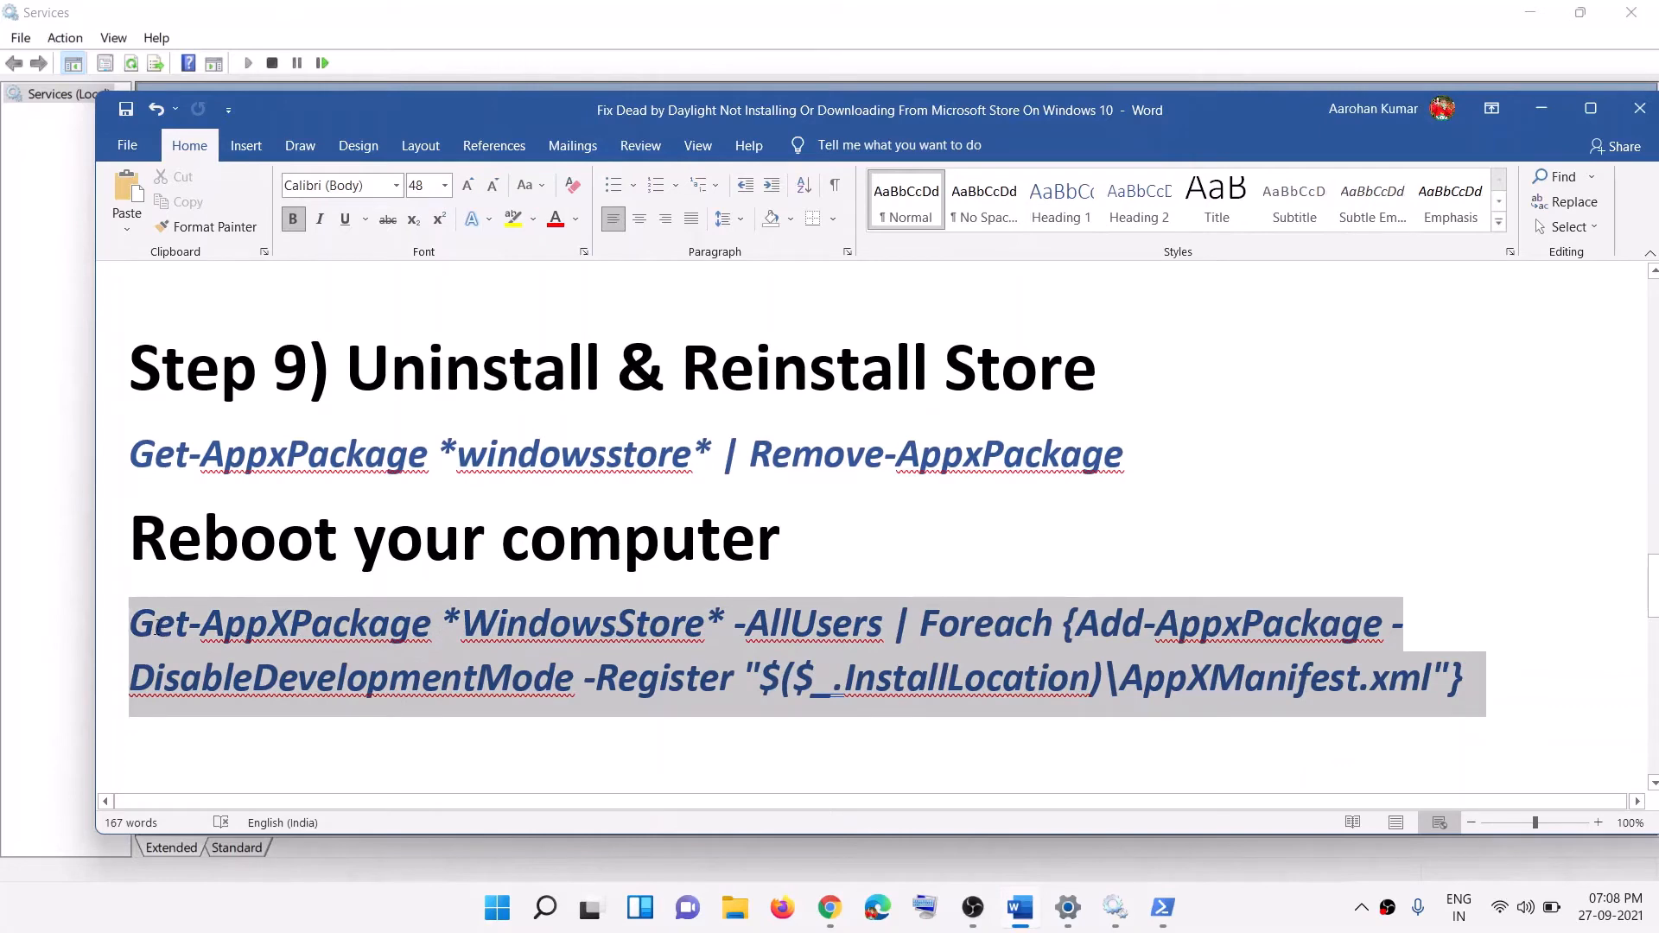
Step: Paste the Store re-registration command into an administrator Windows PowerShell
left_click(498, 909)
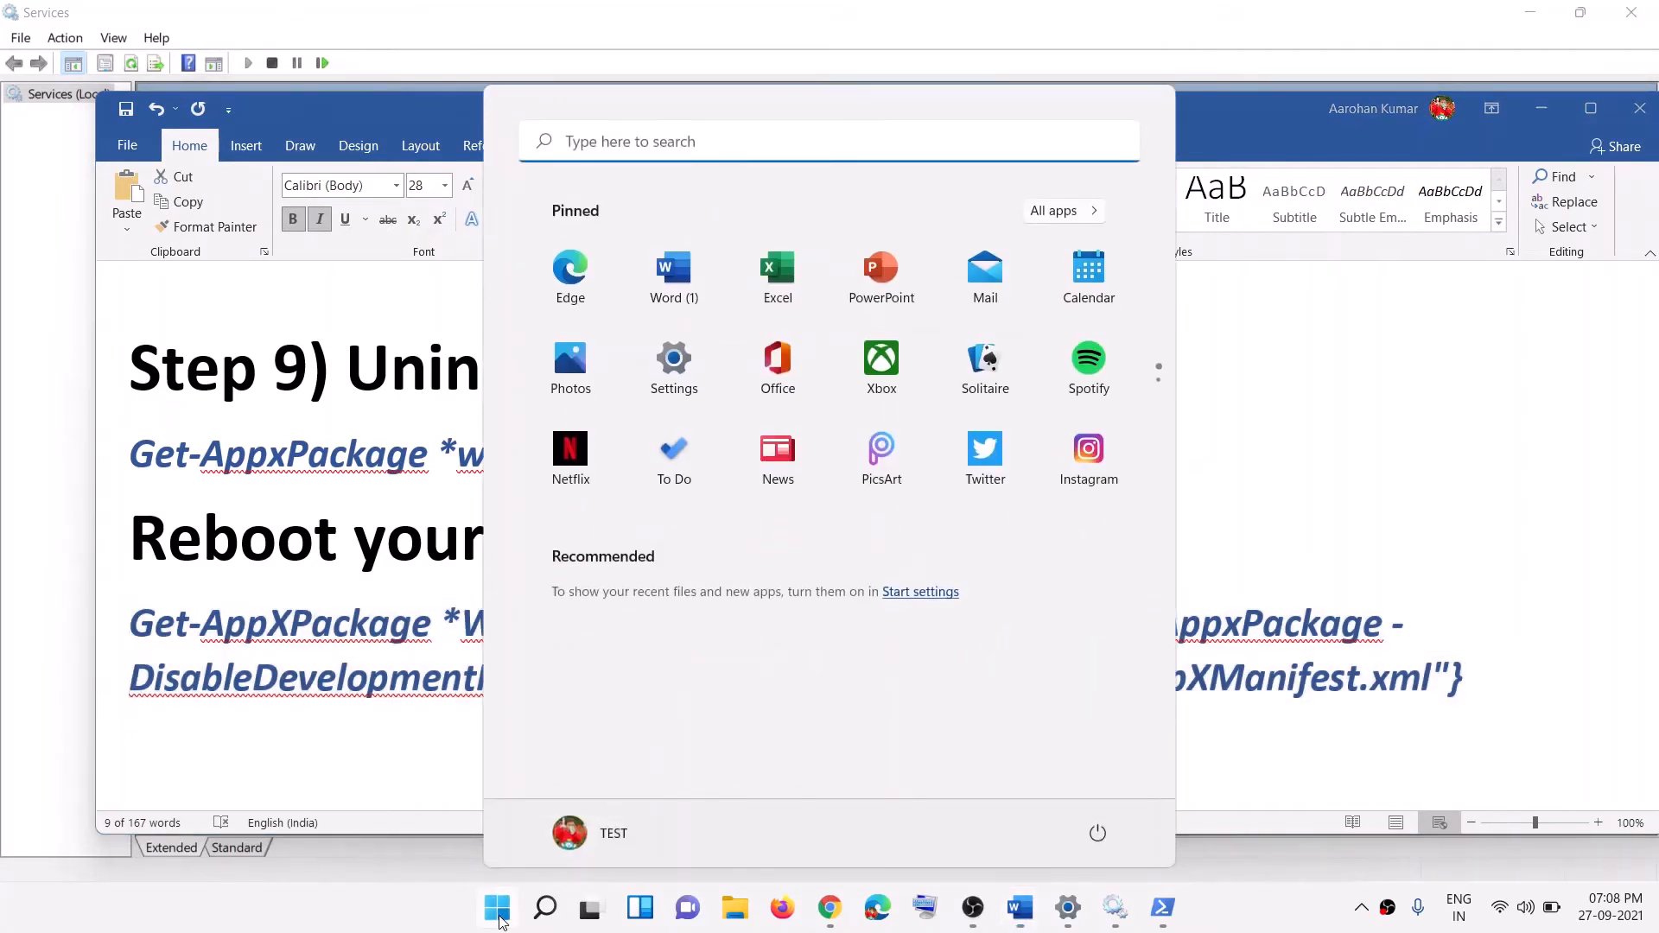
type("powershe")
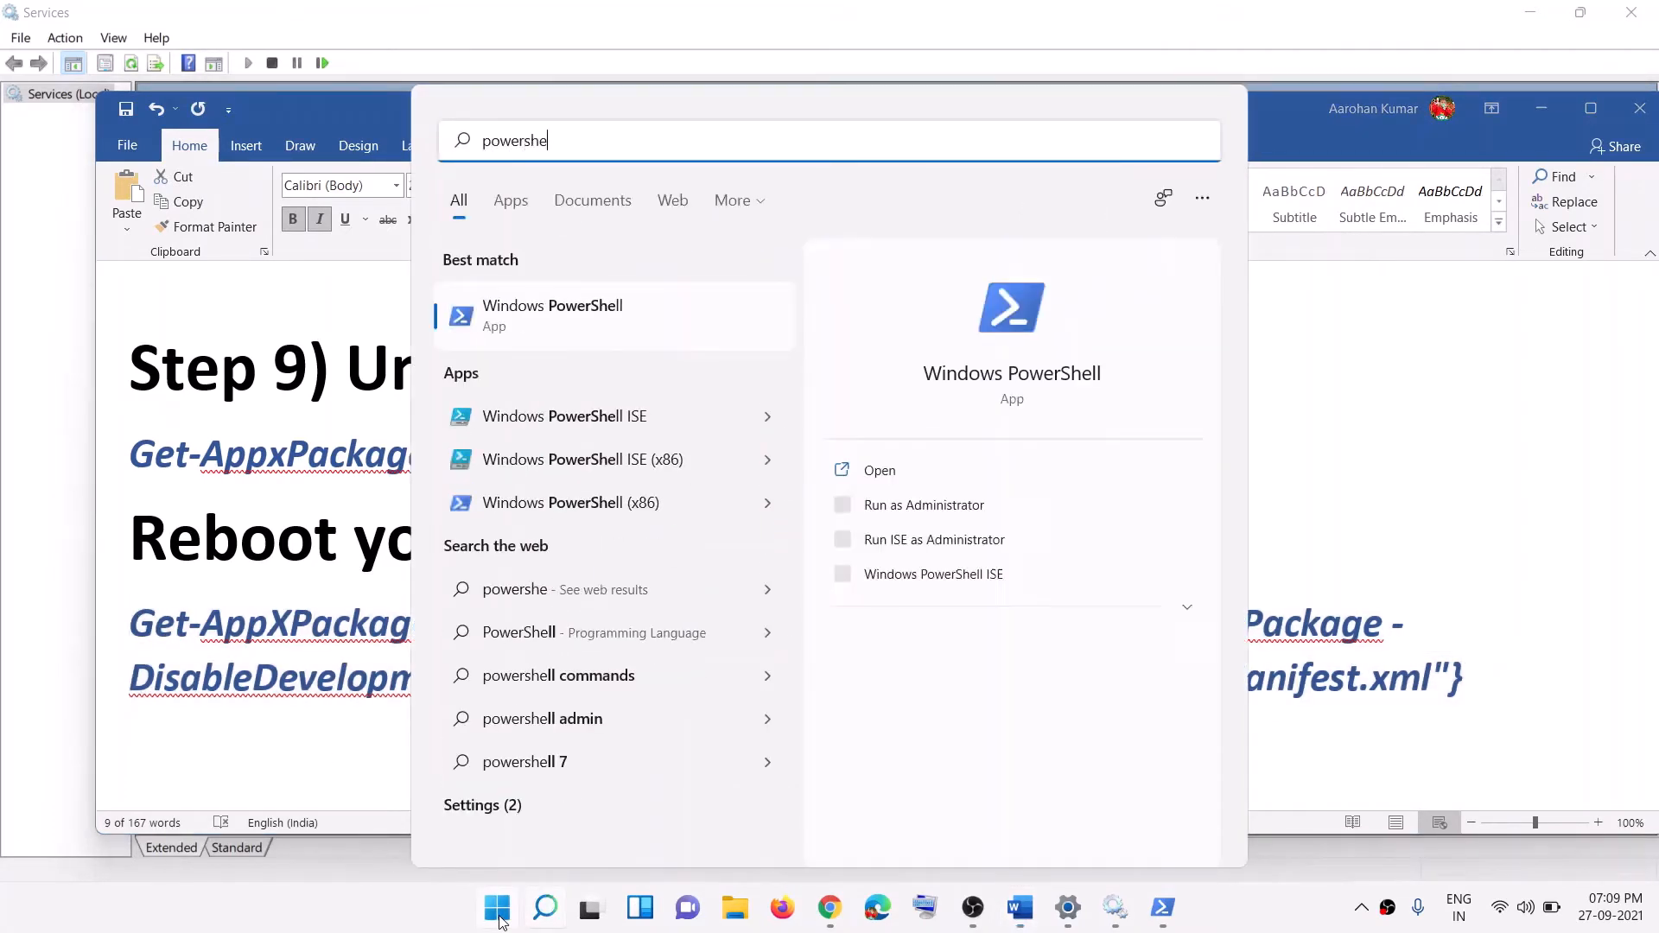
type("ll")
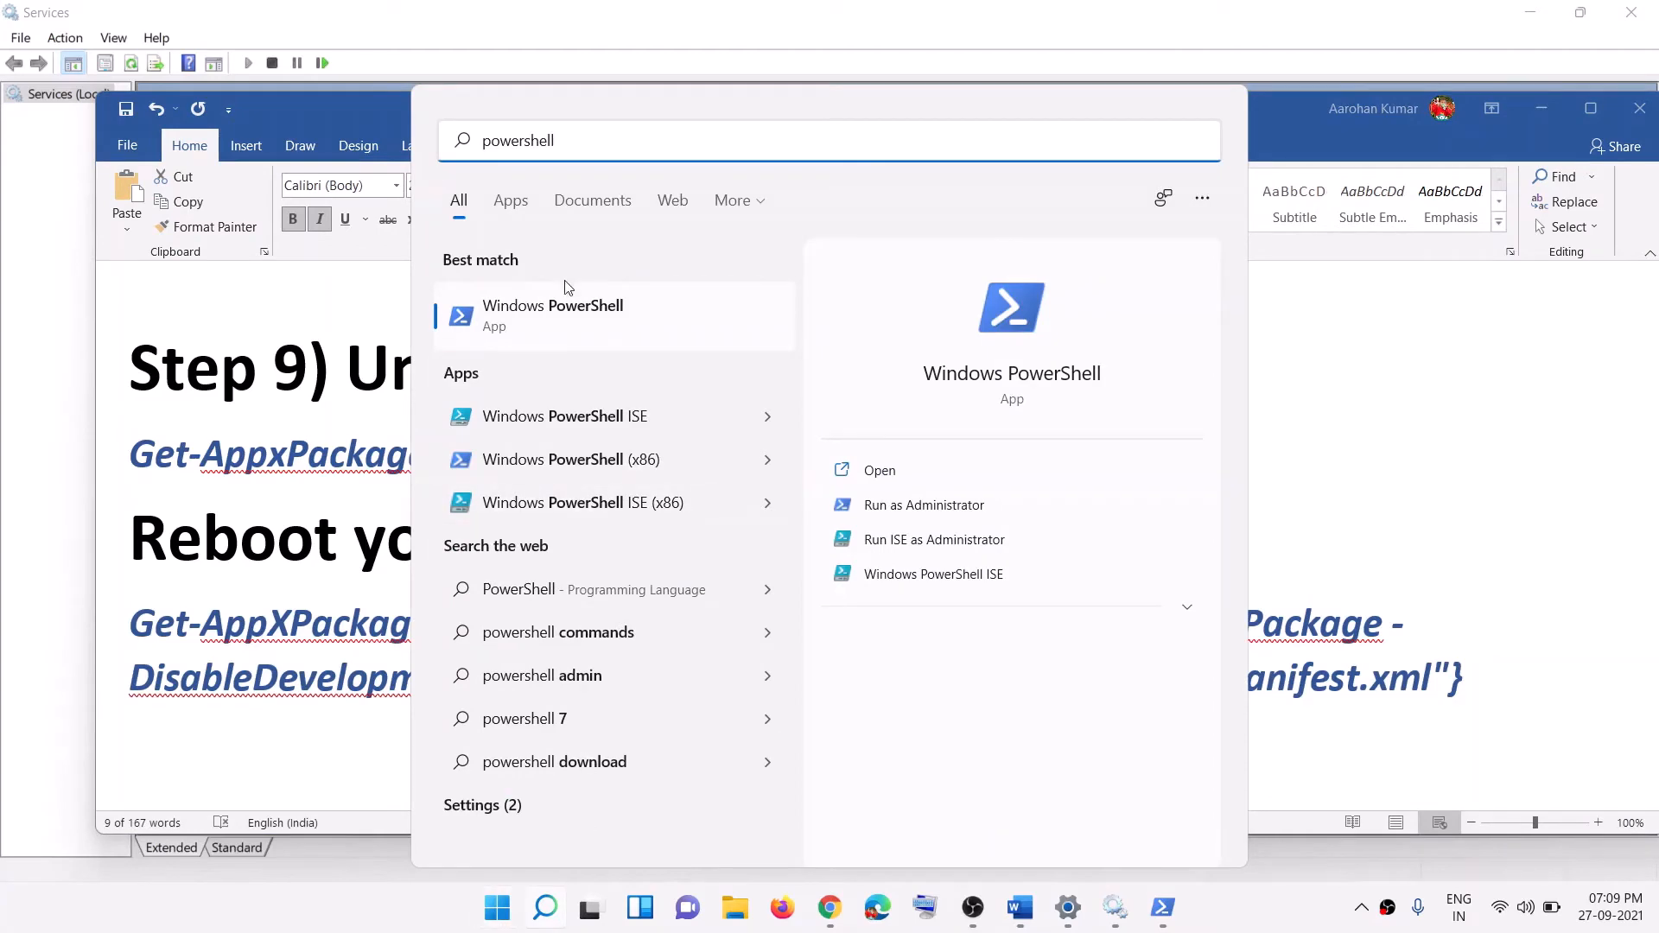
right_click(579, 308)
left_click(649, 336)
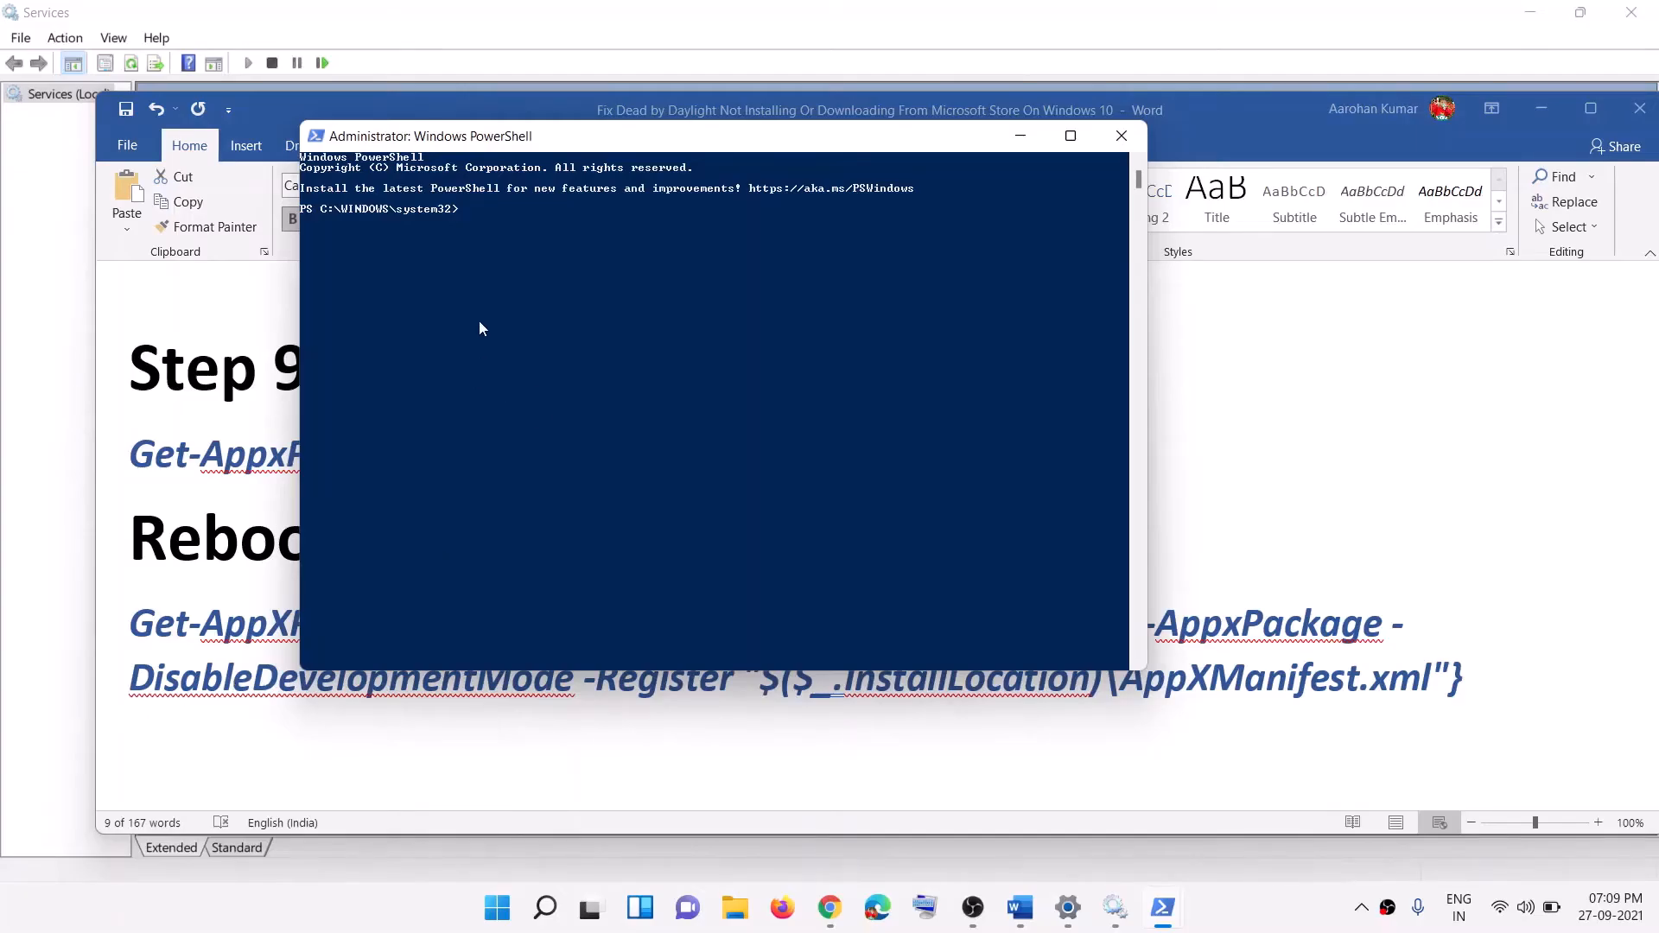
key("ctrl+v")
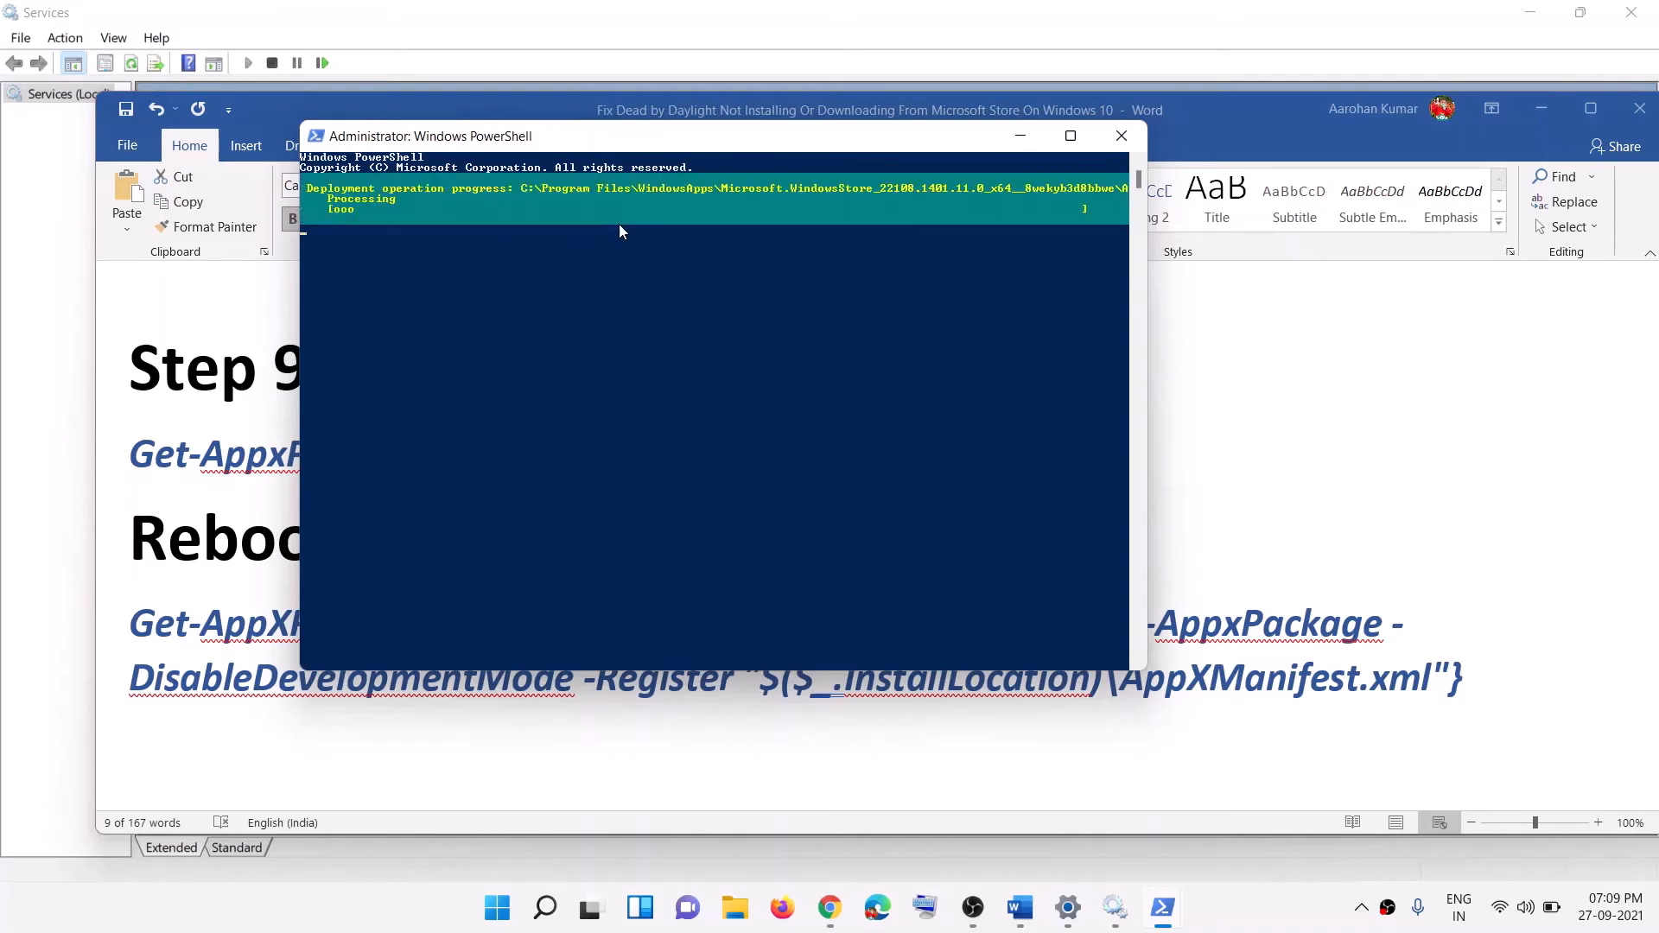
Step: Launch the reinstalled Microsoft Store app, then minimize it
left_click(508, 919)
type("store")
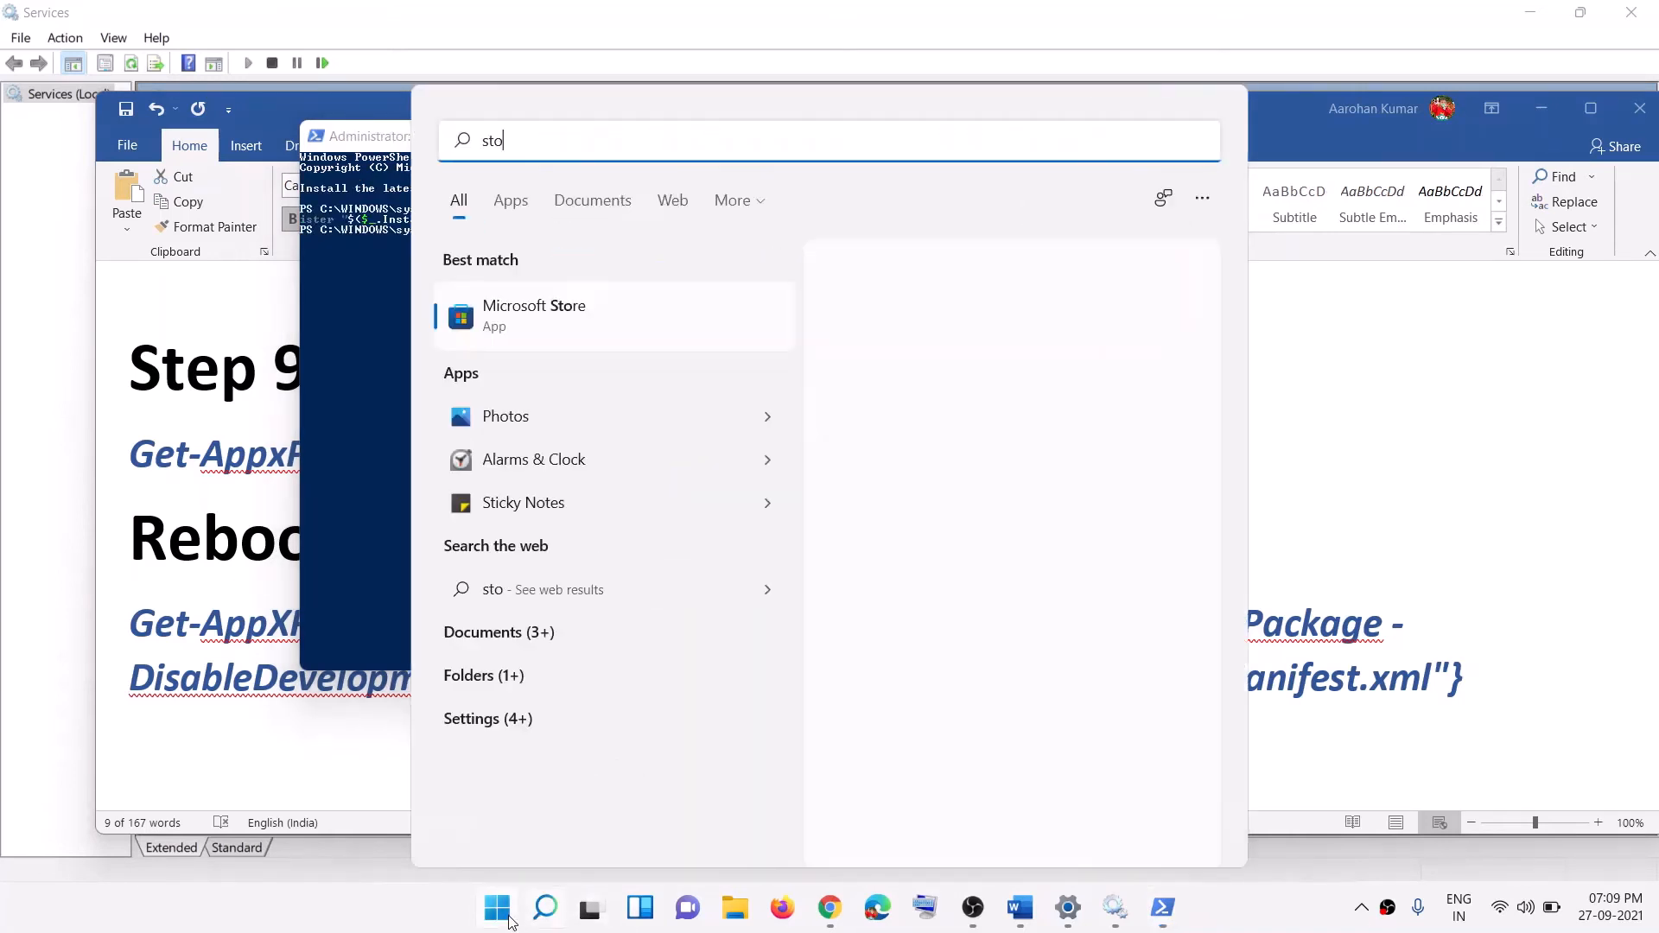
left_click(562, 311)
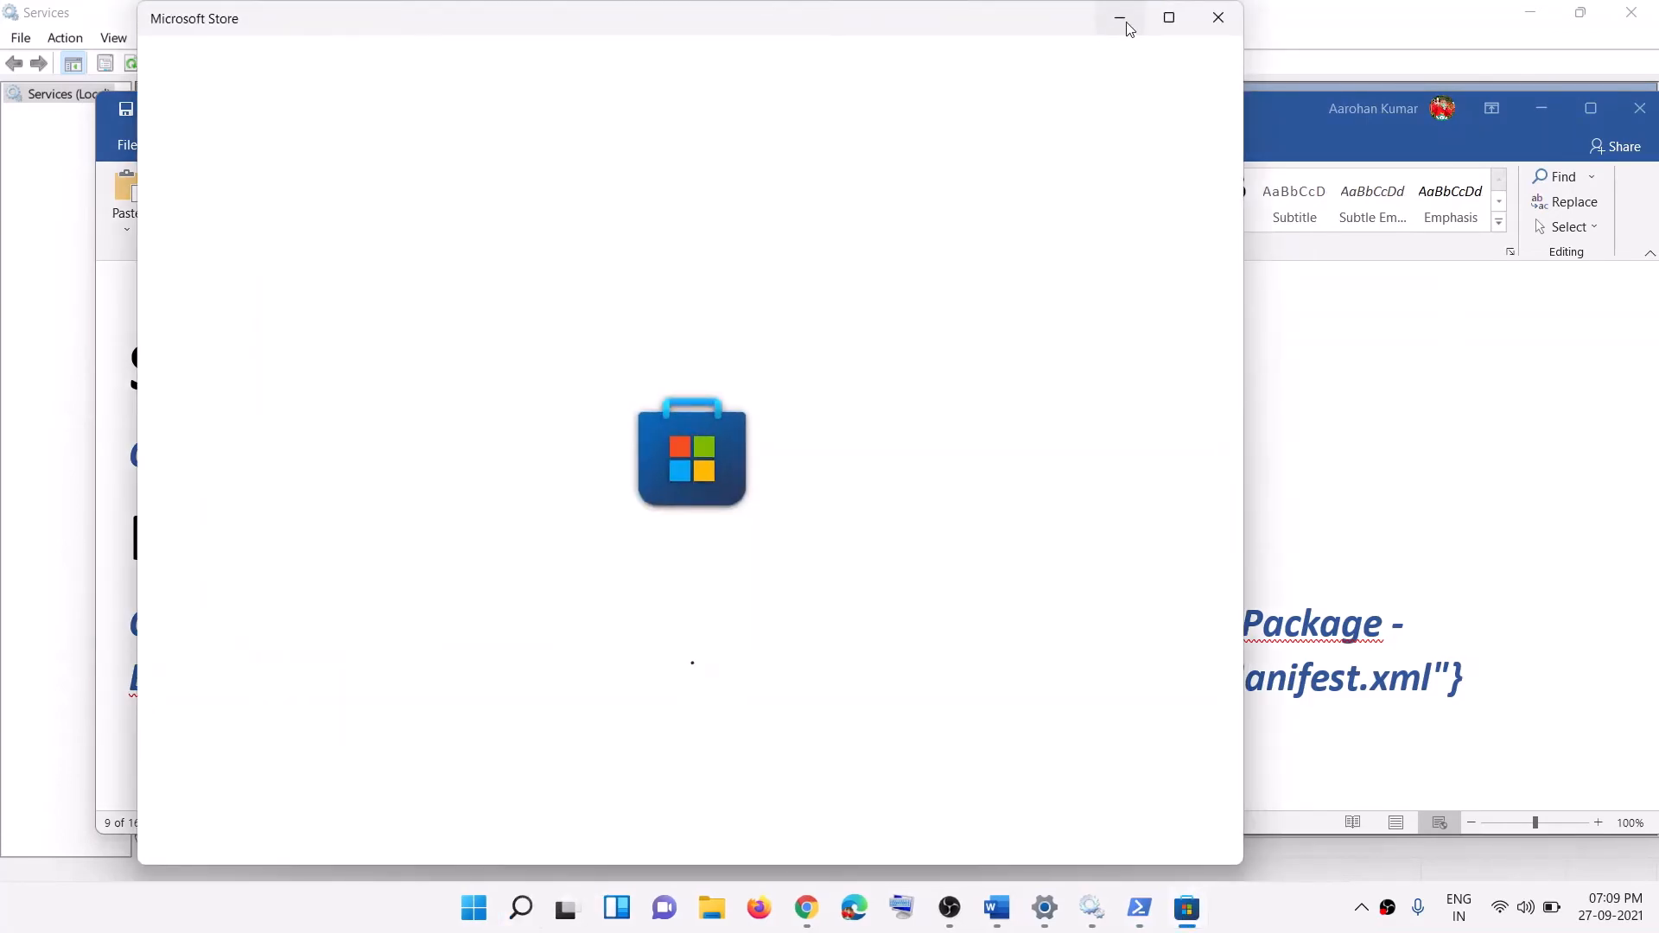
left_click(1120, 17)
Step: Select the alternative Get-AppxPackage -allusers command in the Word guide
left_click(279, 629)
triple_click(279, 629)
scroll(1384, 656, "down", 3)
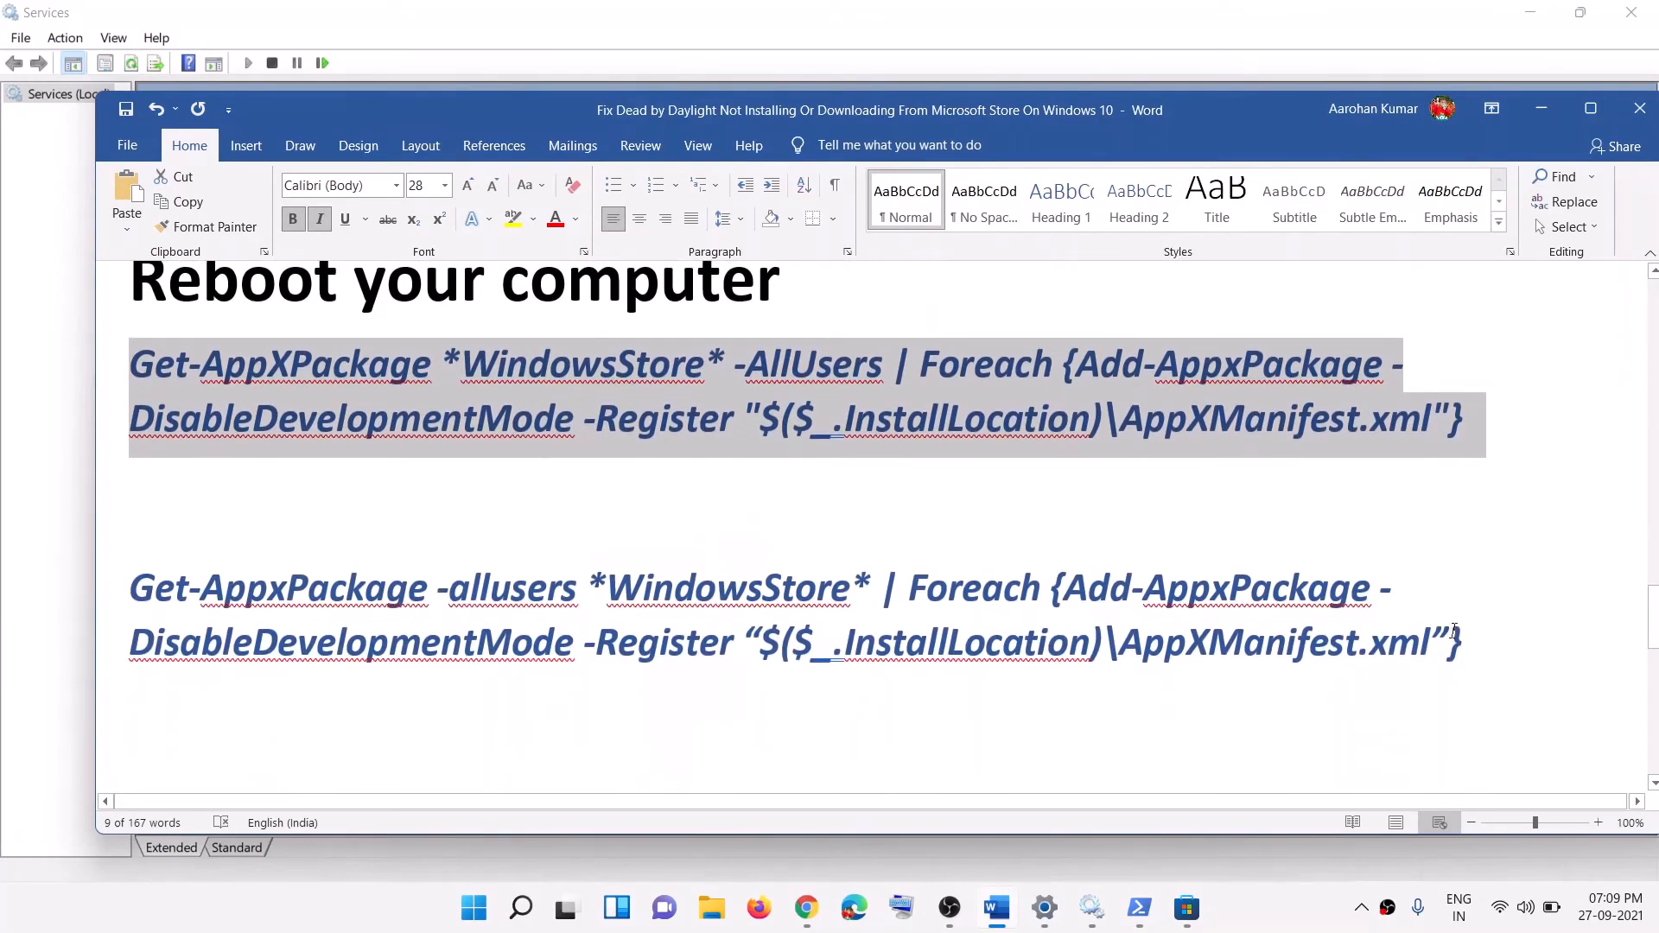
left_click_drag(1461, 644, 132, 590)
key("ctrl+c")
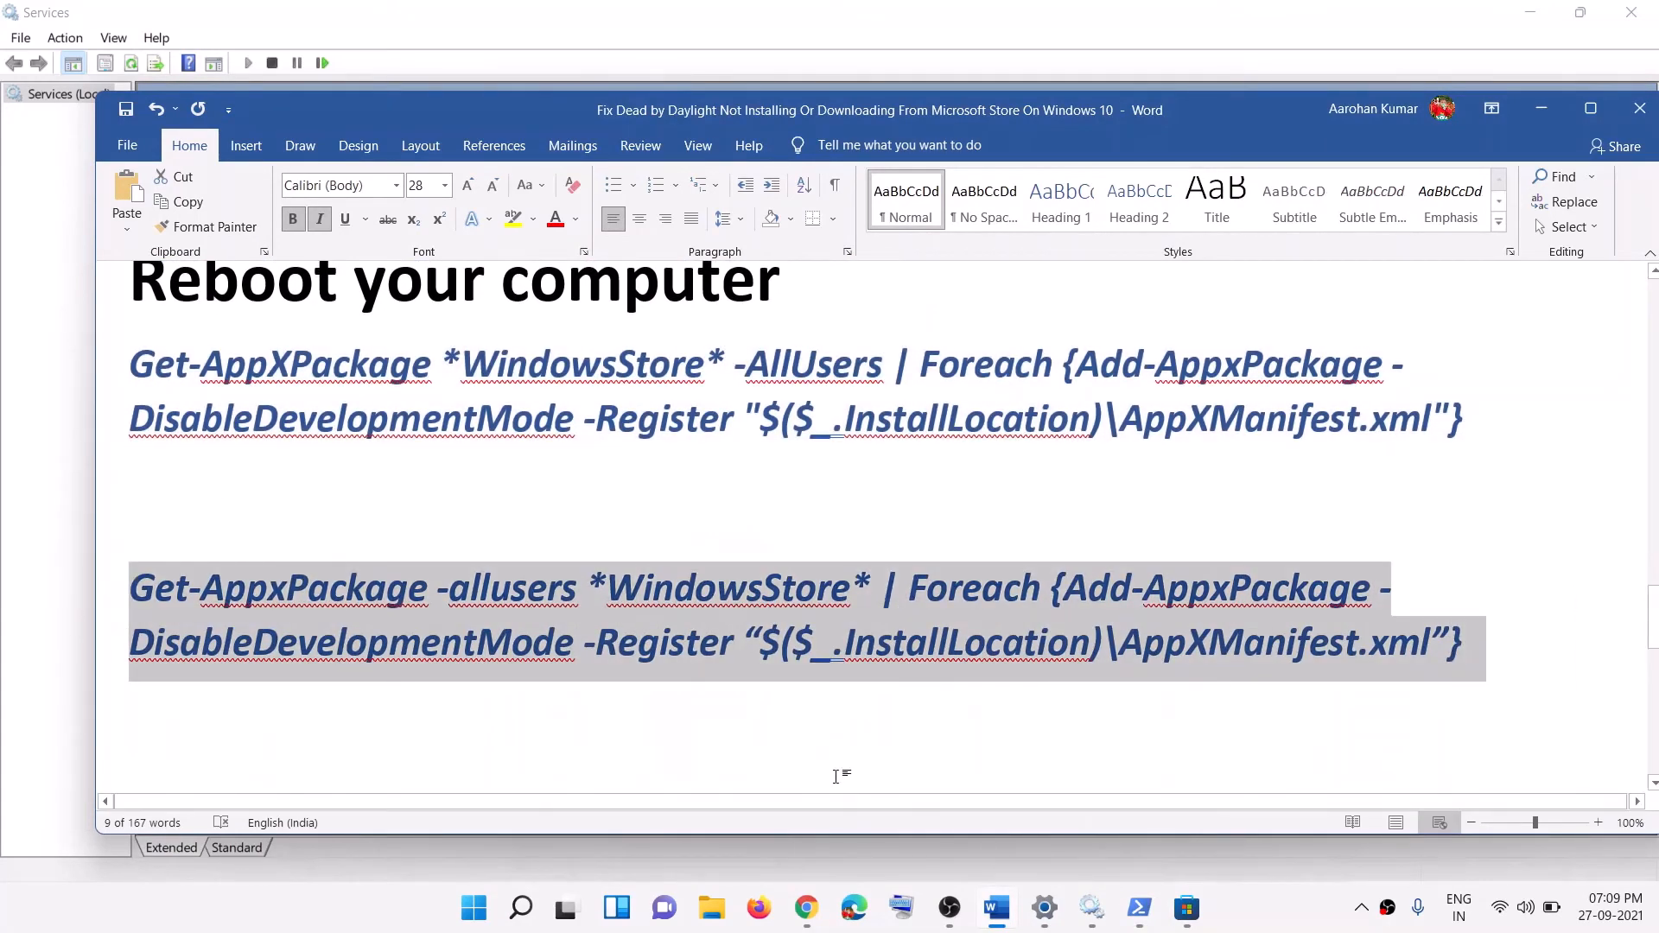
Step: Run the all-users command in PowerShell, which fails because apps are in use
mouse_move(1140, 928)
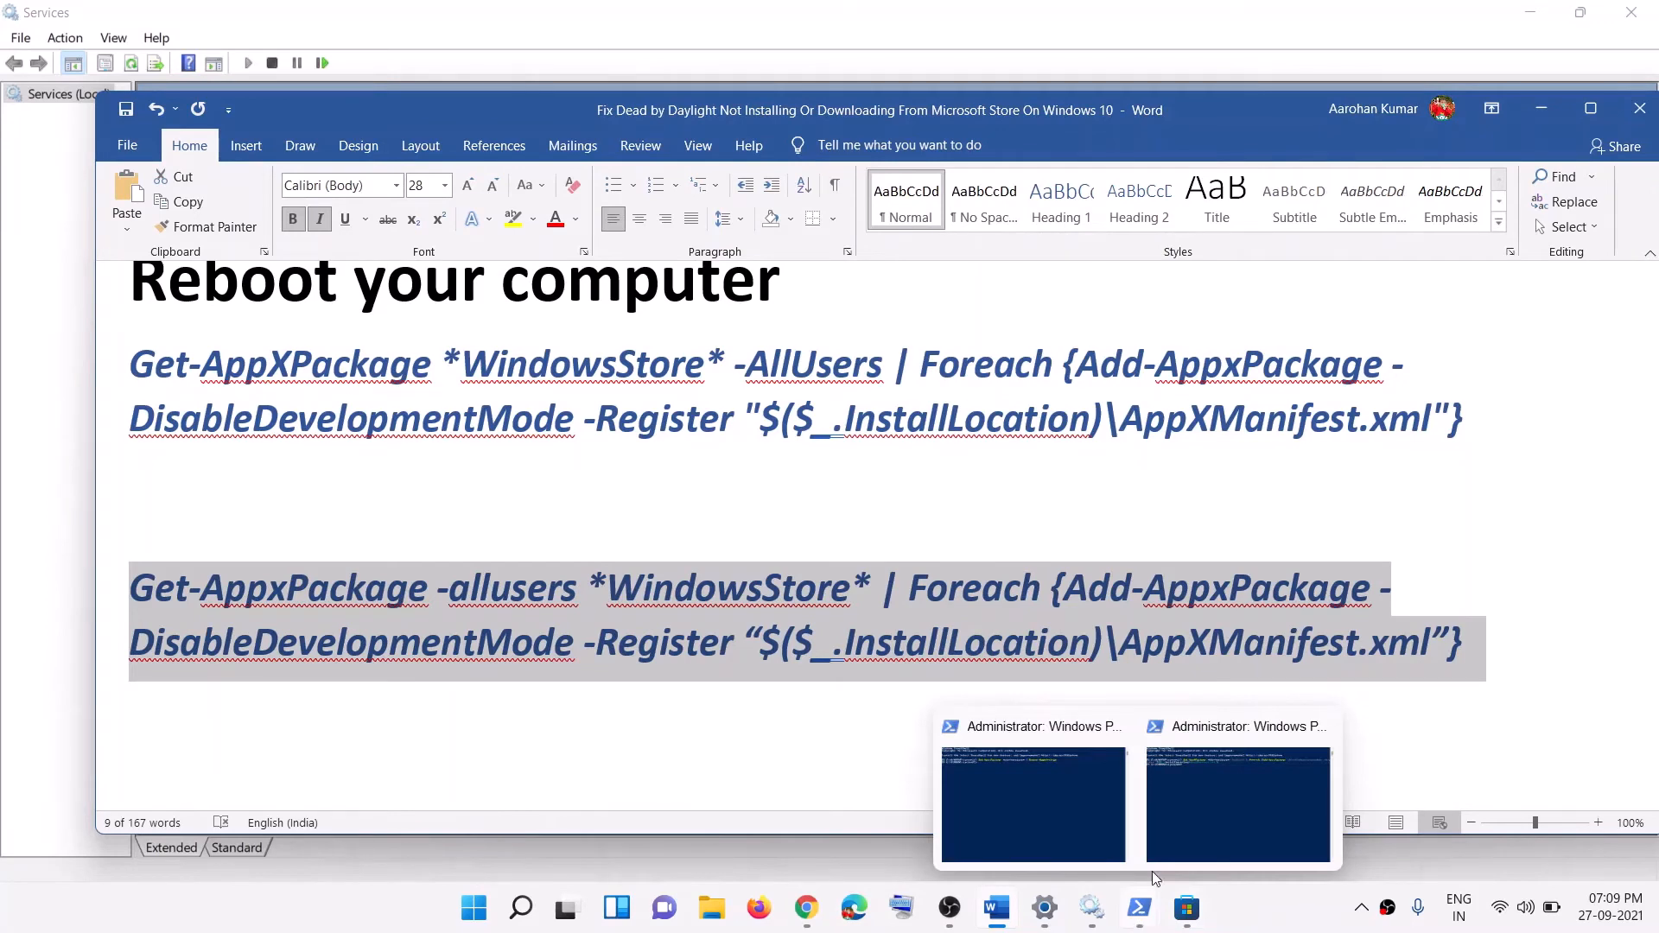
left_click(1191, 780)
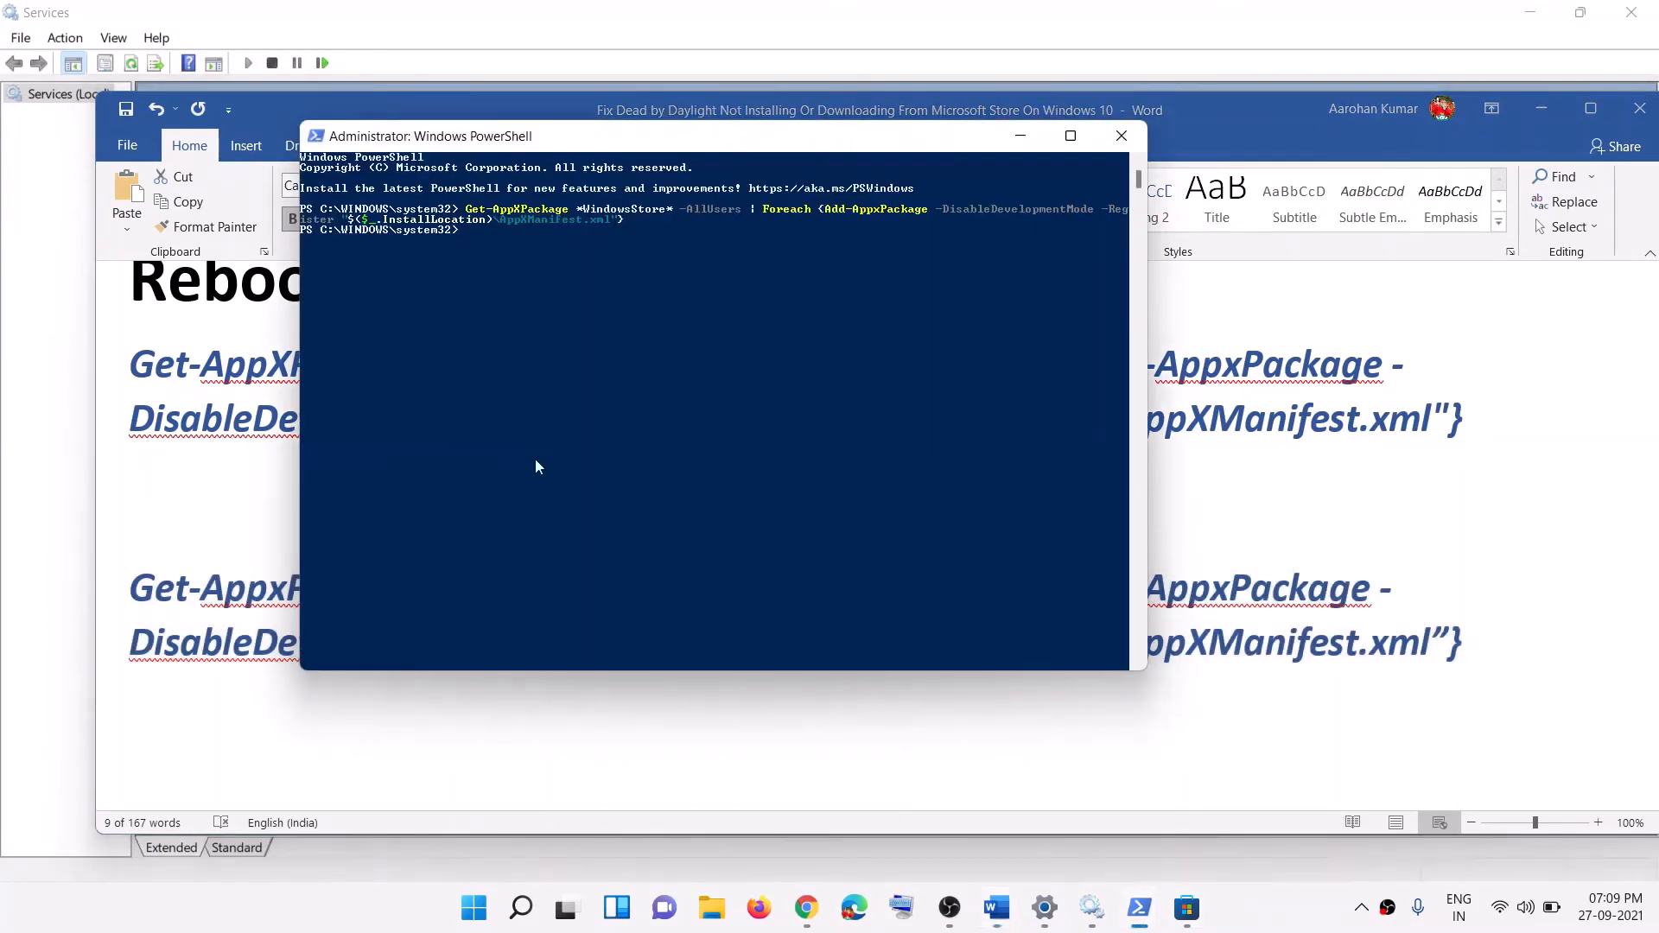
right_click(553, 285)
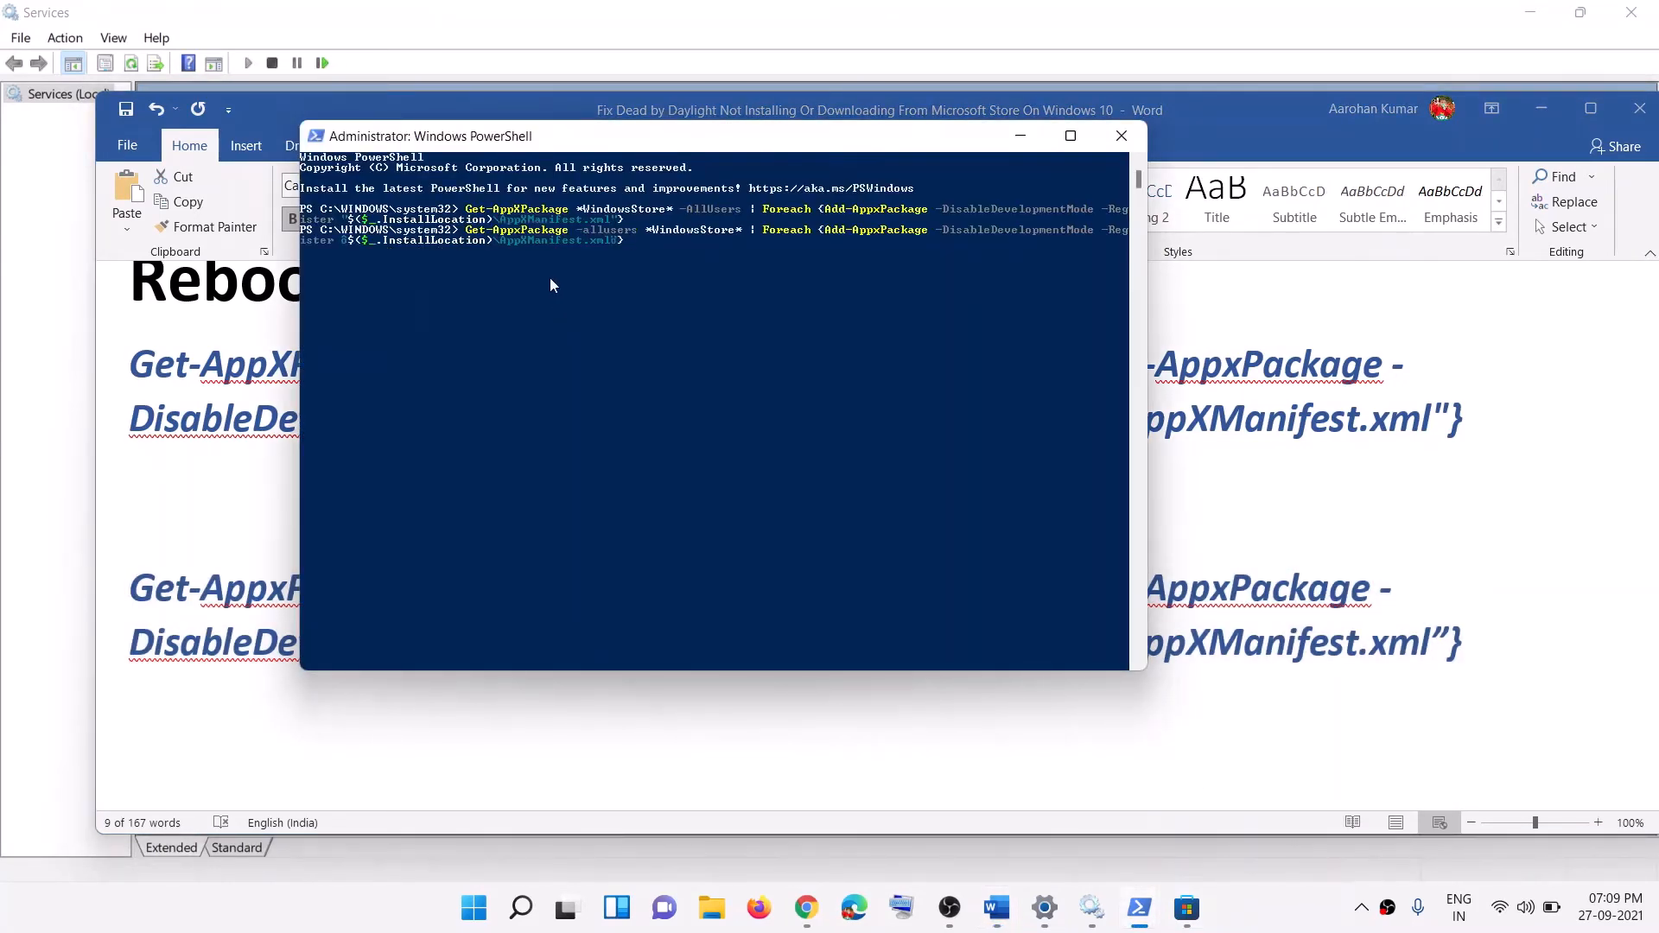
key("Return")
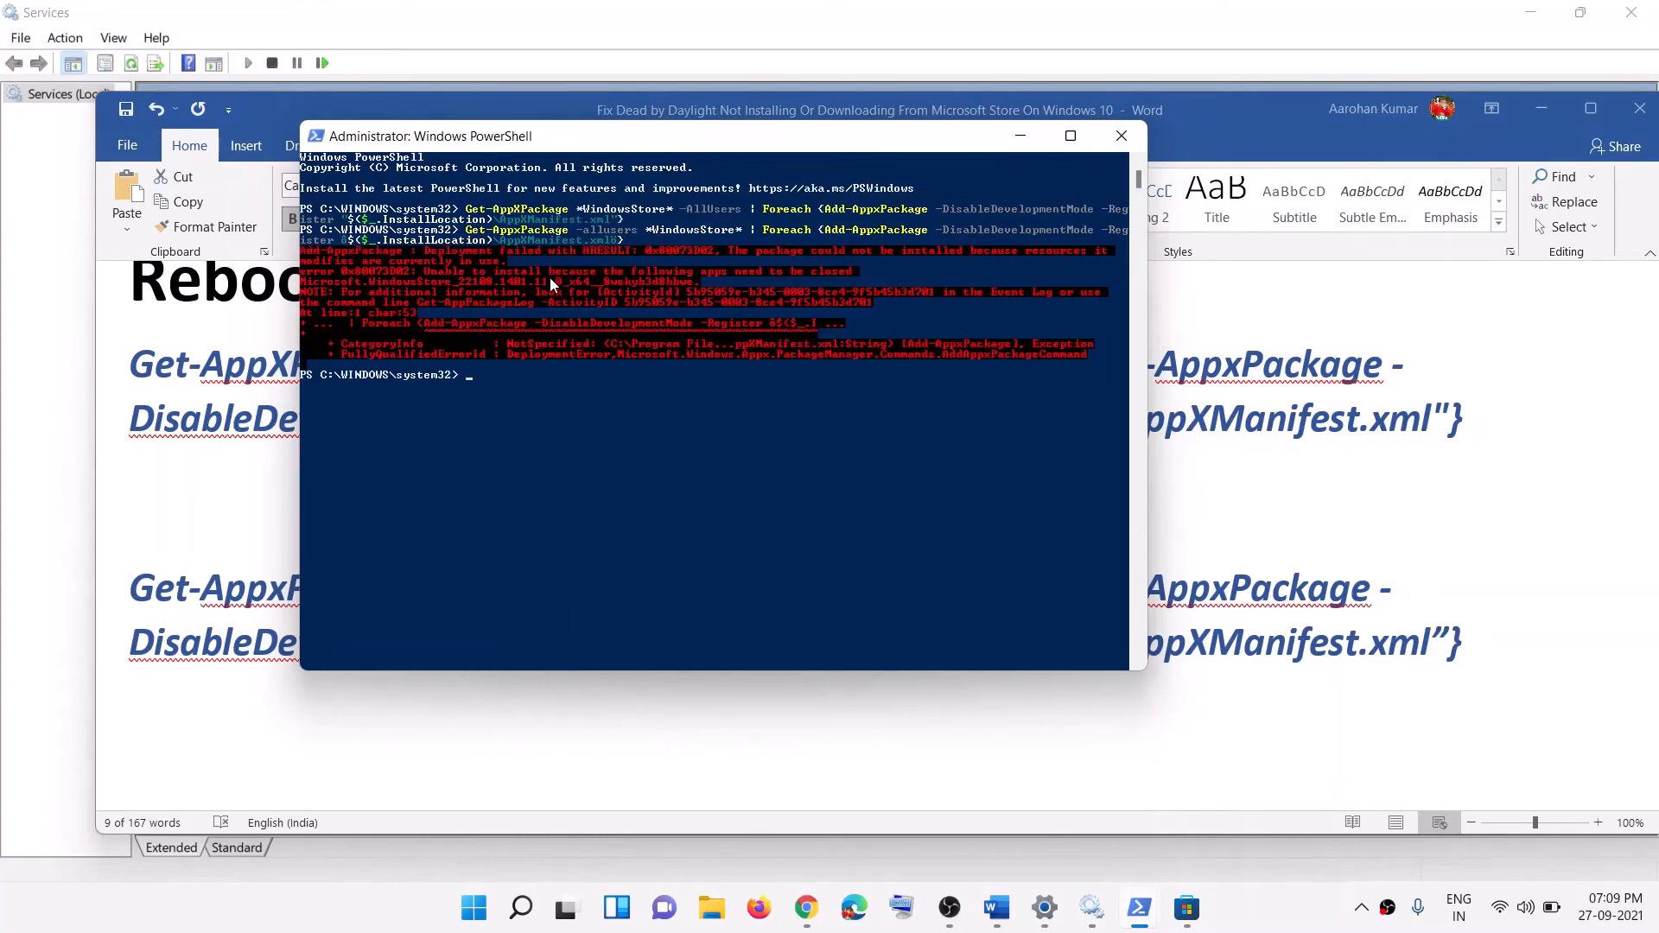
left_click_drag(427, 265, 417, 313)
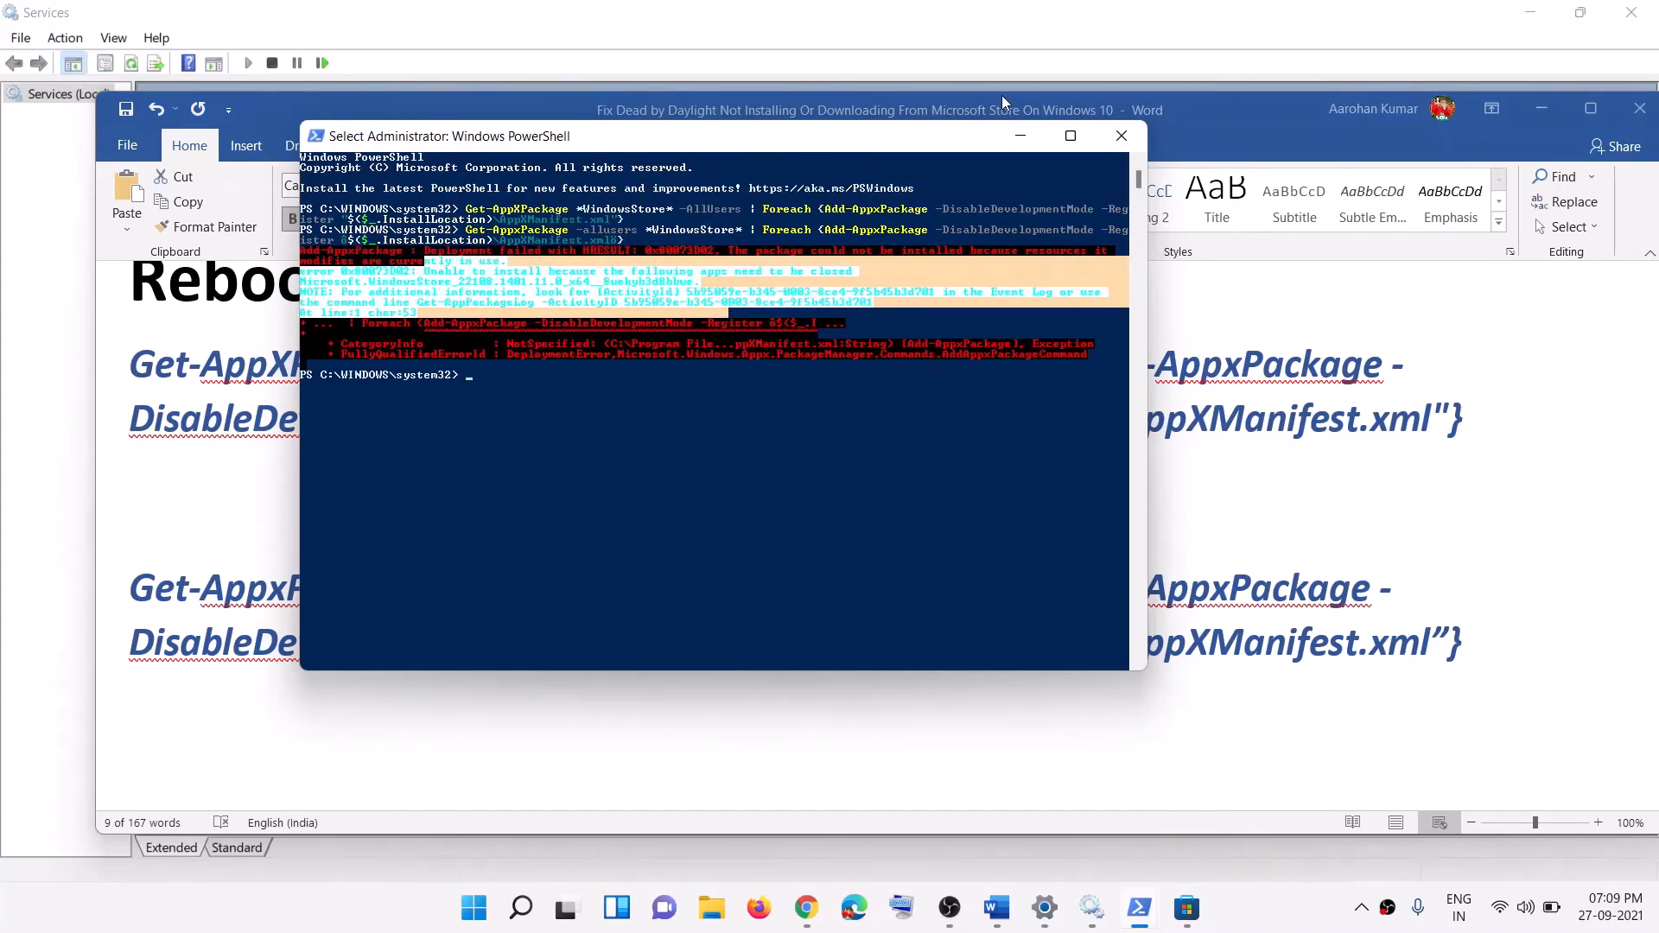
left_click(1020, 138)
Step: Reopen the Store and scroll the guide to Step 10, Run DISM Command
left_click(1187, 908)
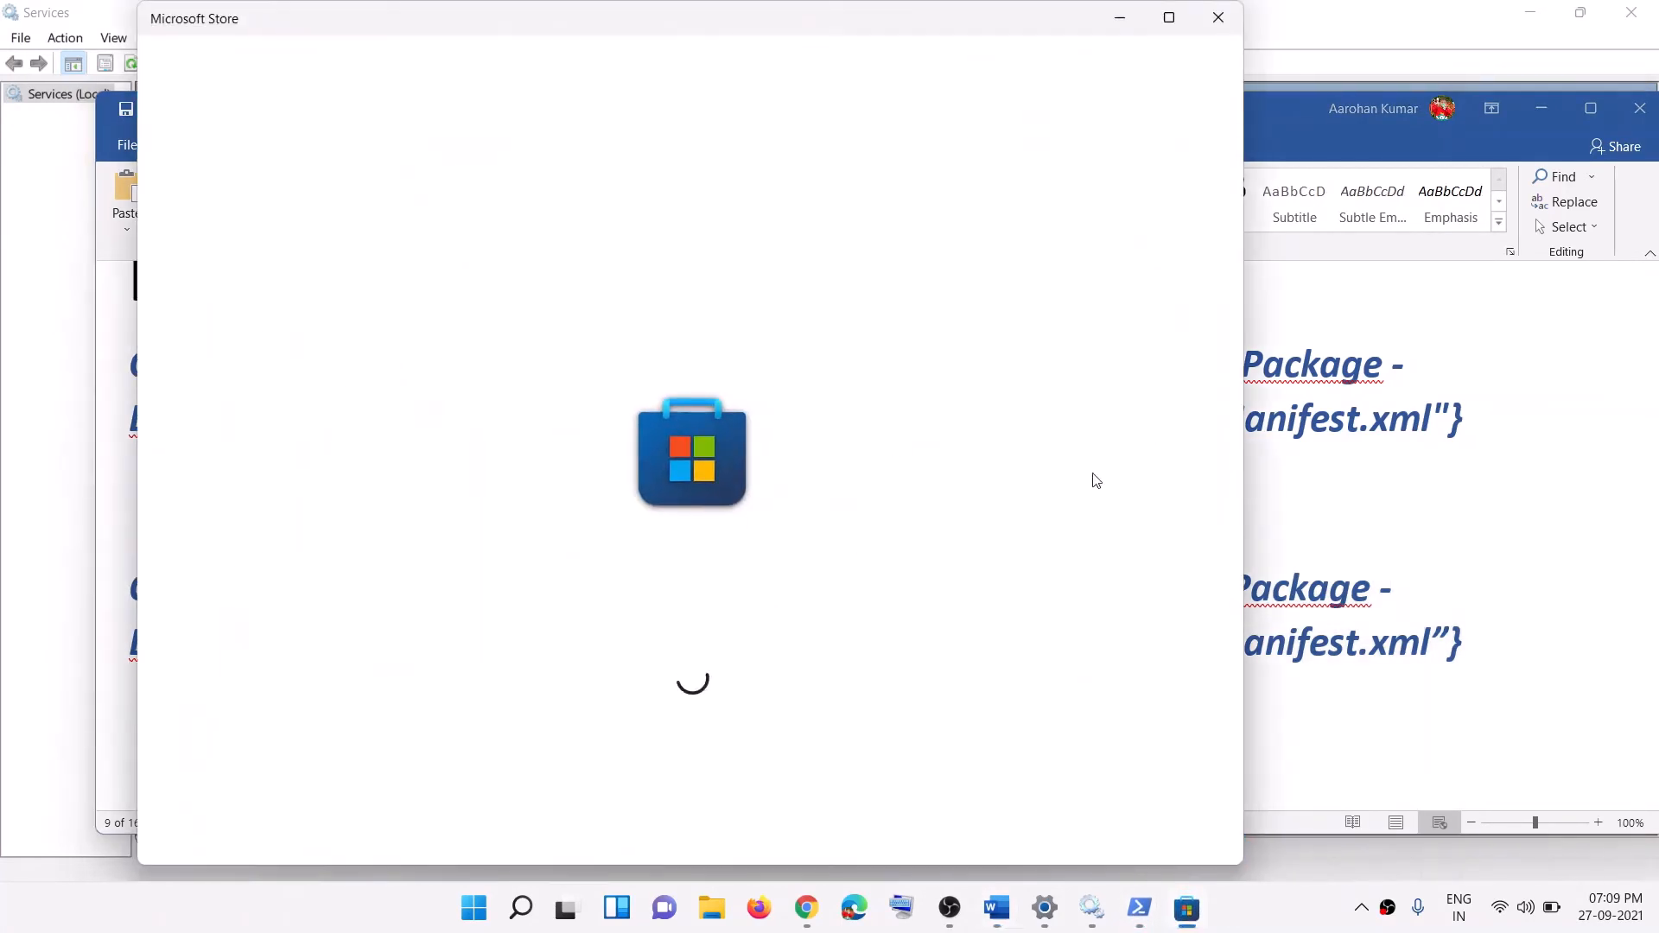
left_click(1332, 514)
scroll(491, 588, "down", 5)
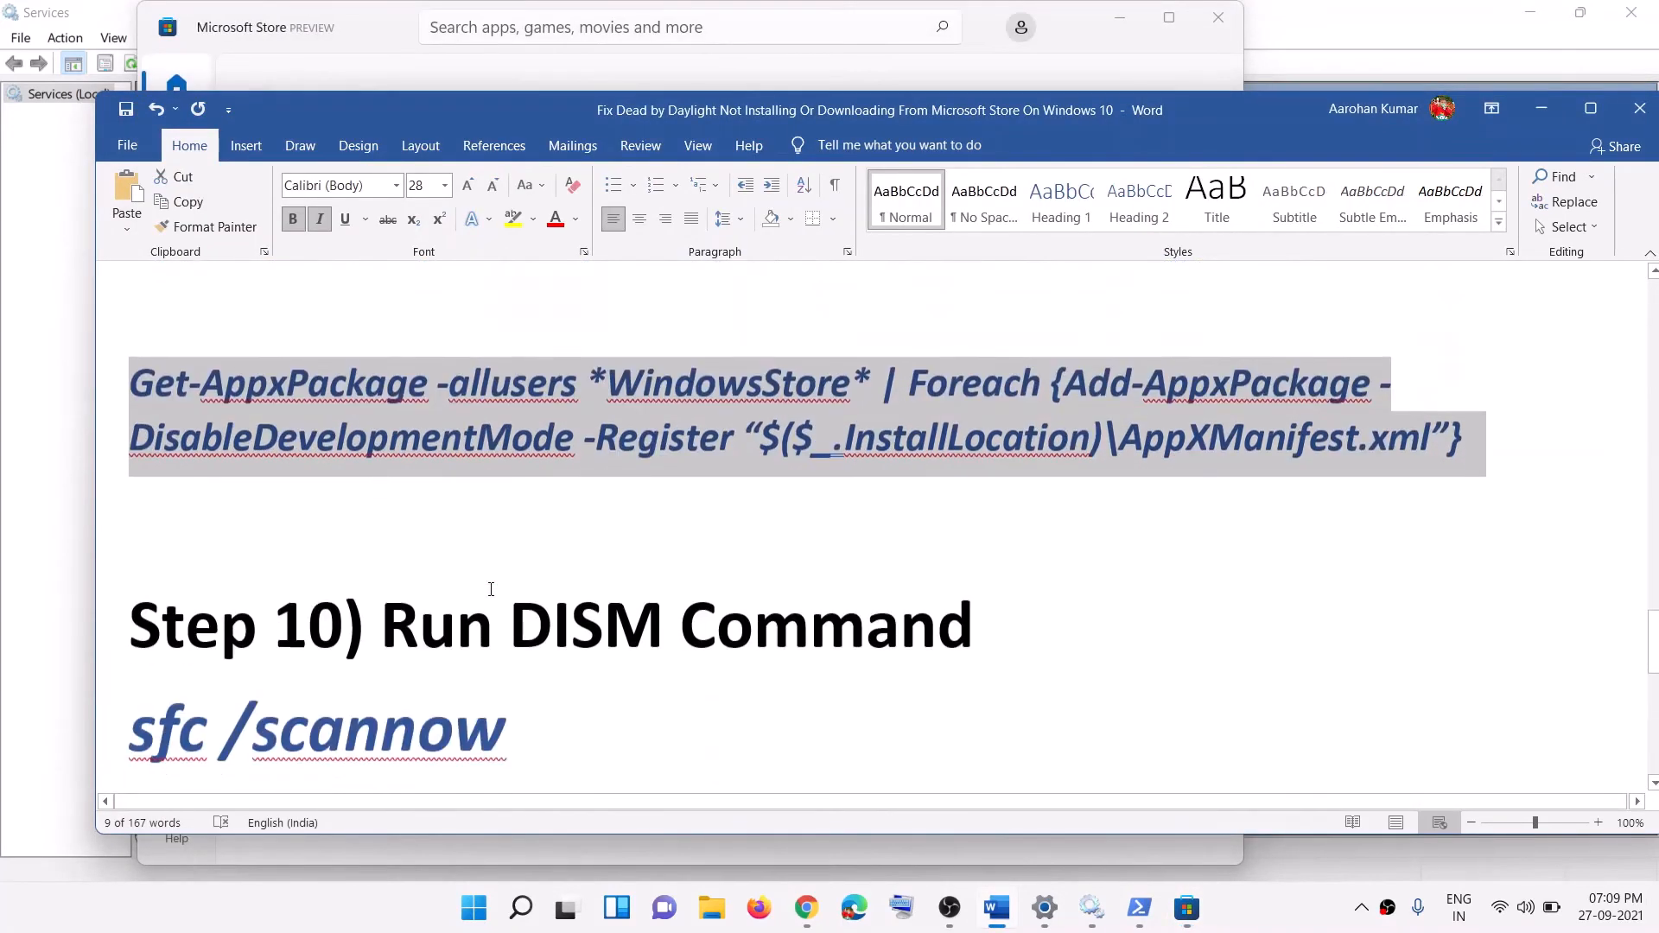
scroll(491, 589, "down", 2)
left_click_drag(383, 521, 691, 542)
scroll(691, 543, "down", 1)
left_click_drag(151, 577, 446, 556)
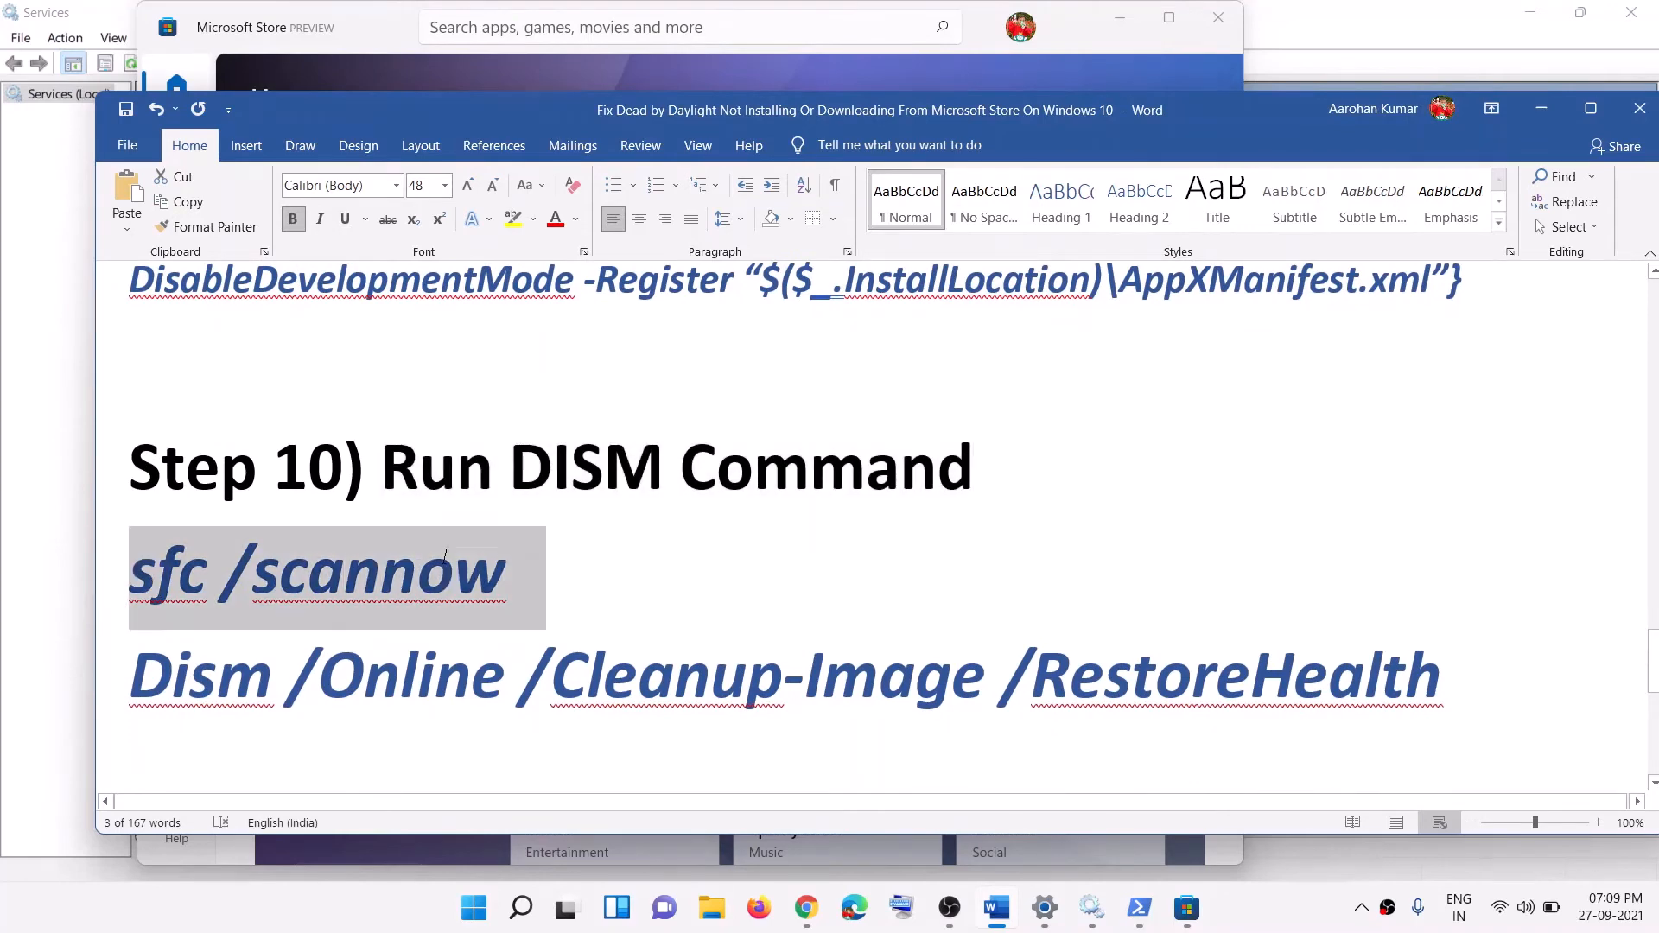
Step: Launch Command Prompt as administrator via cmd search
left_click(475, 914)
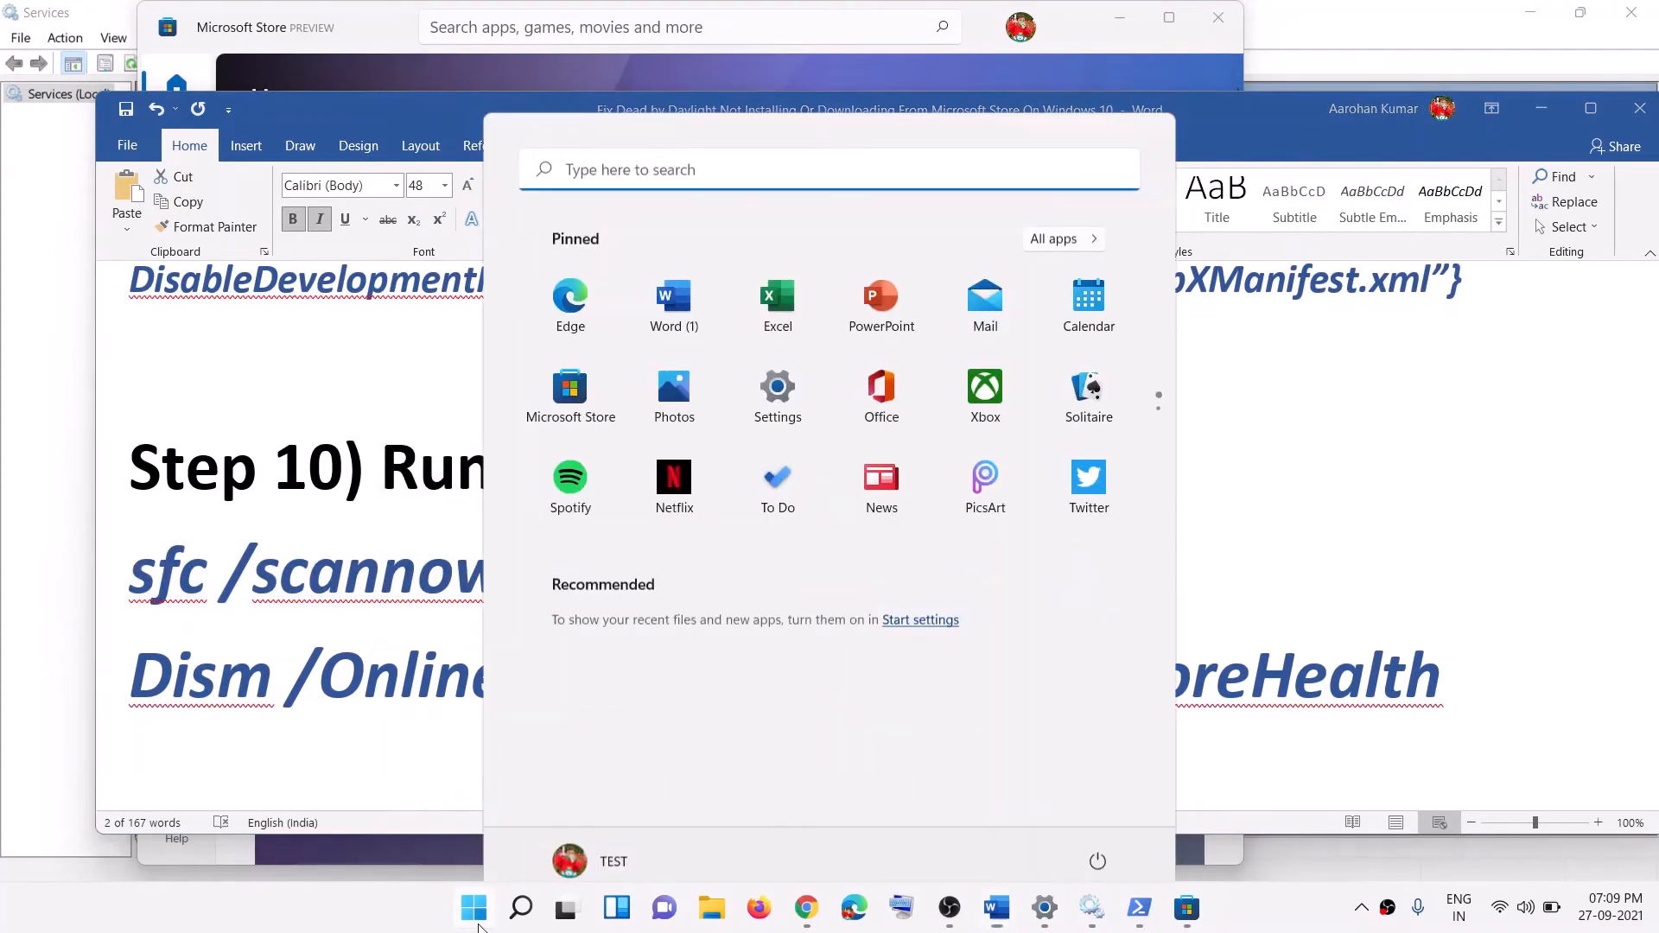
type("cmd")
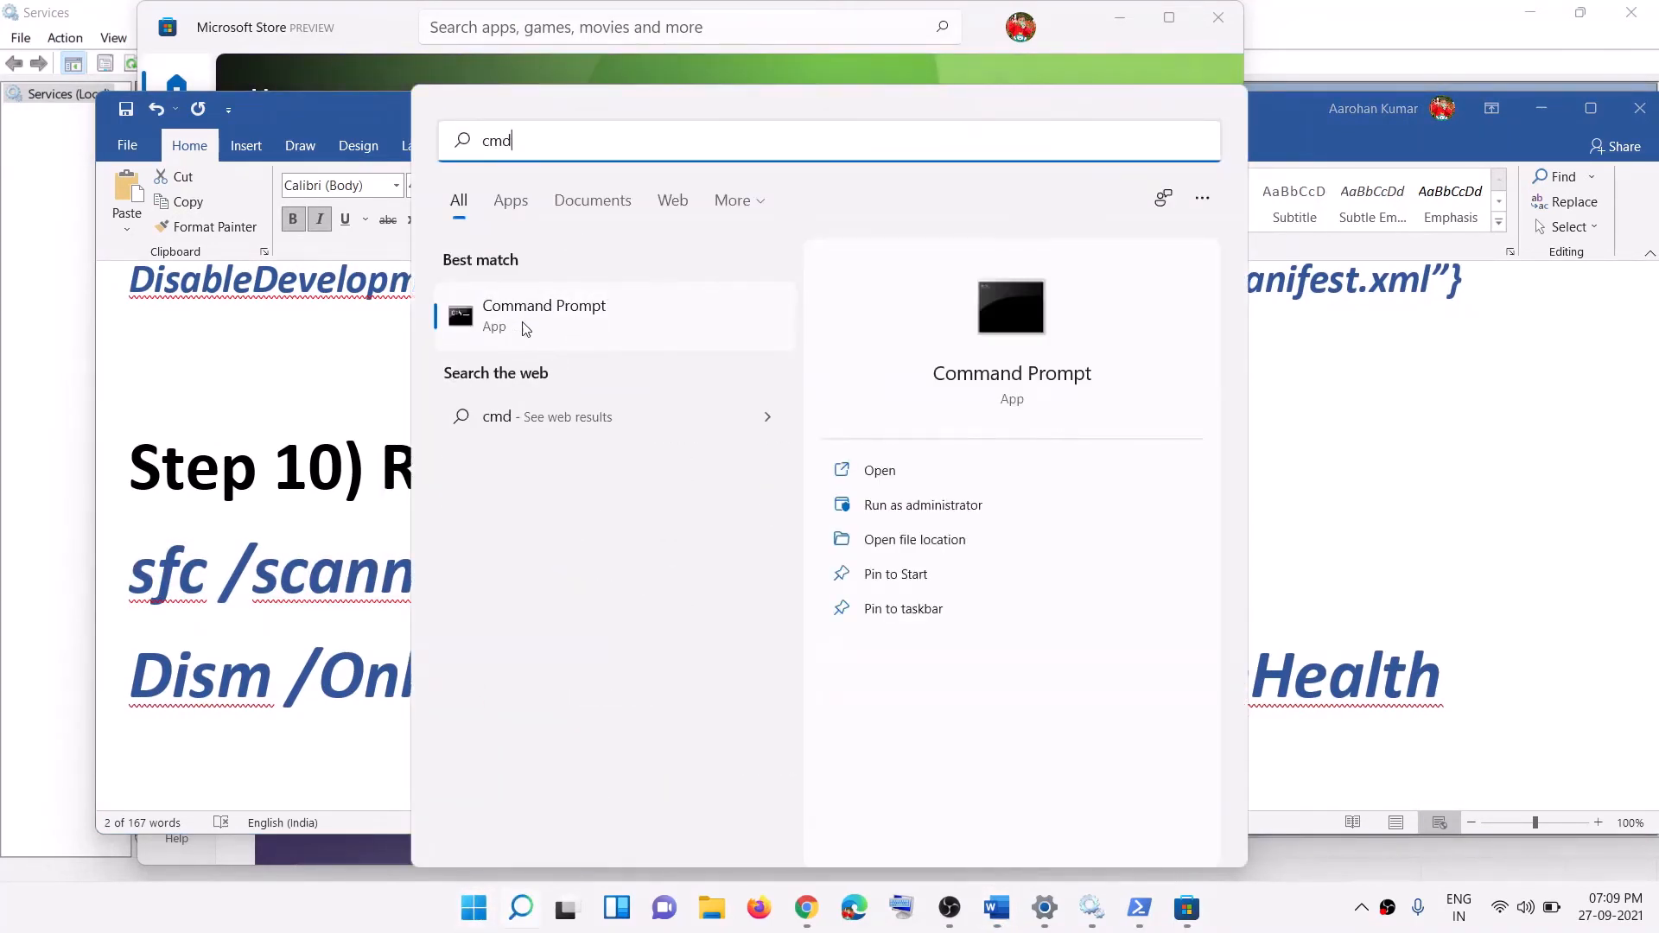
right_click(542, 331)
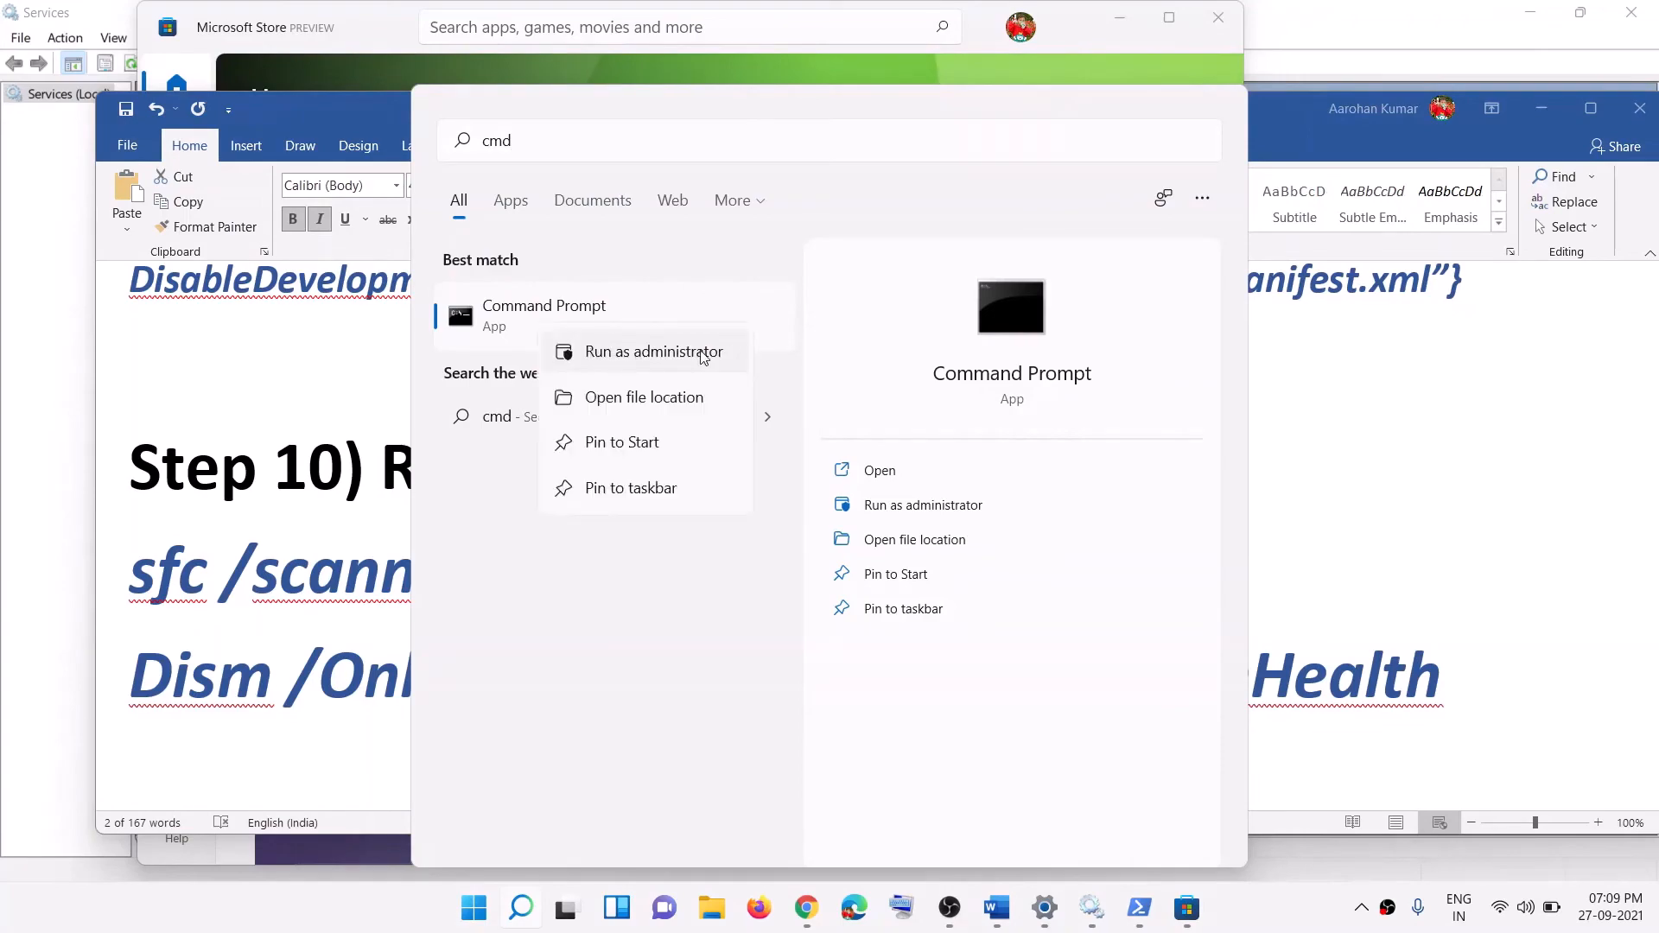
left_click(703, 353)
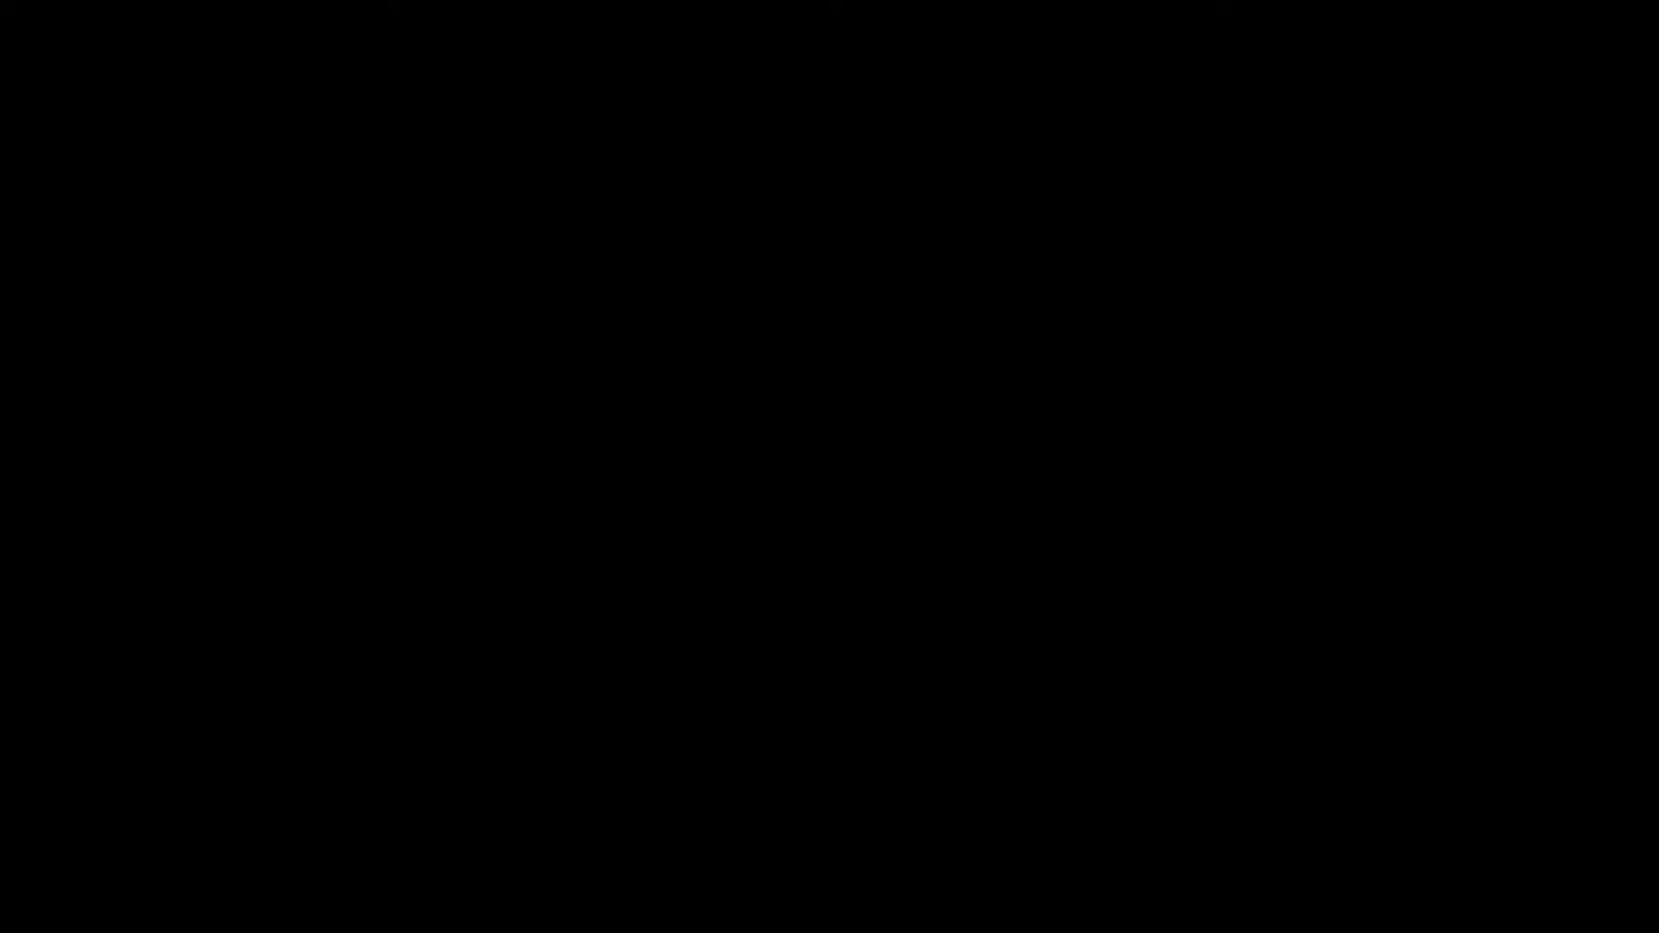
left_click_drag(605, 39, 967, 54)
Step: Run sfc /scannow from the guide until verification reaches 1%
left_click(434, 667)
left_click(512, 593)
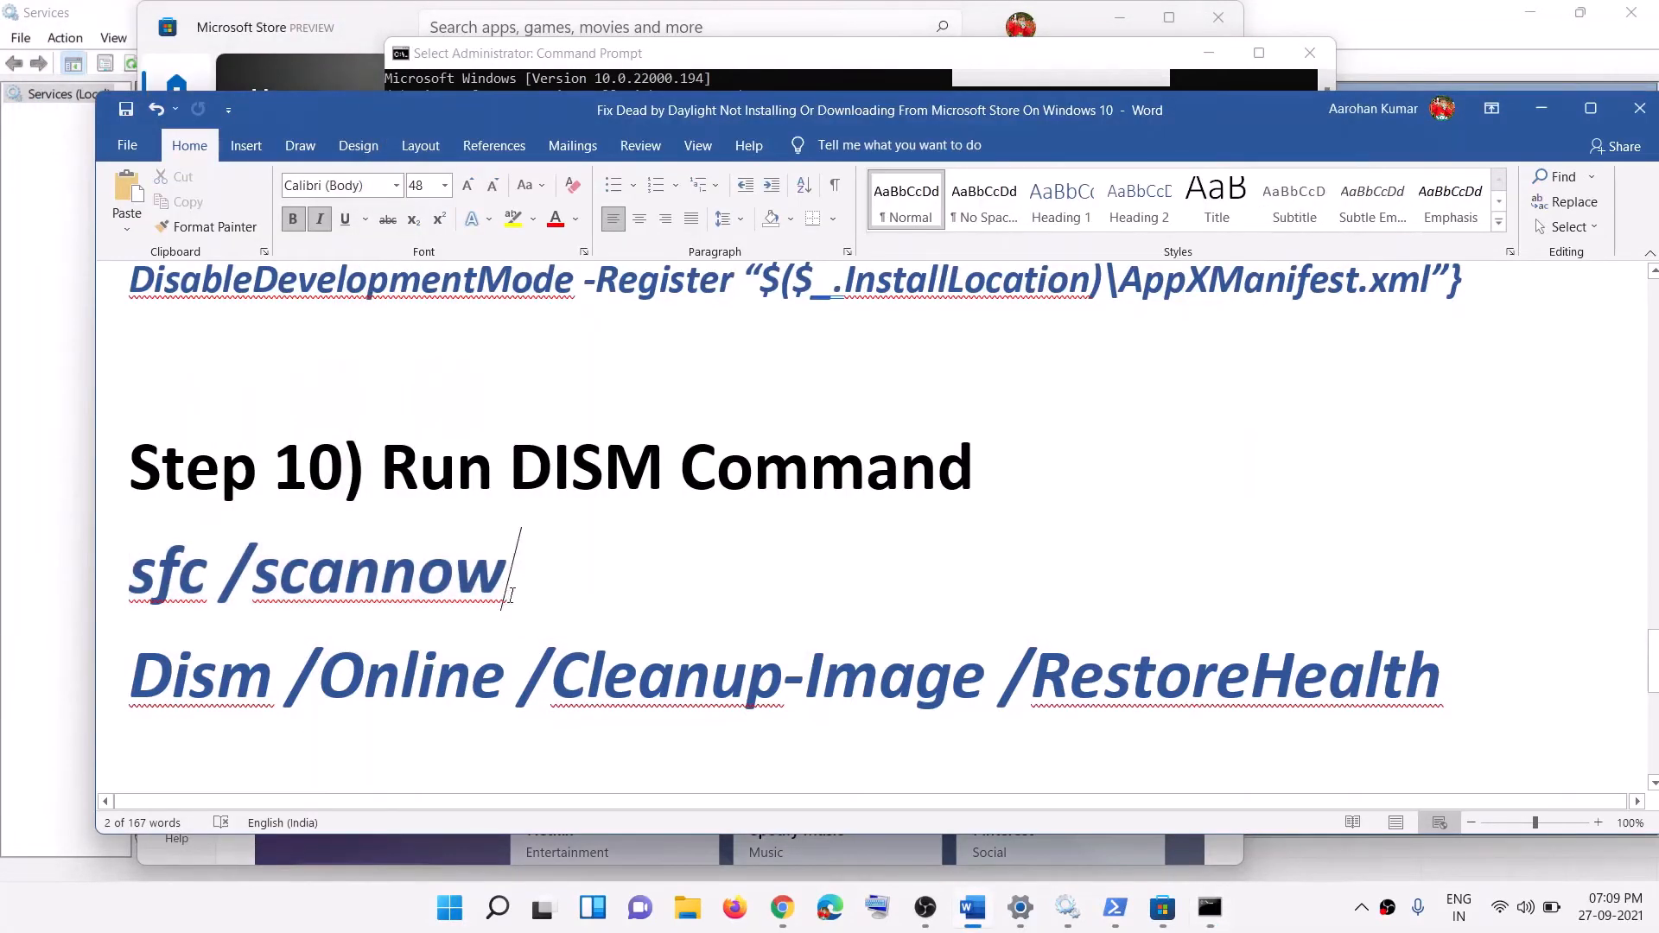
left_click(96, 583)
key("ctrl+c")
key("alt+Tab")
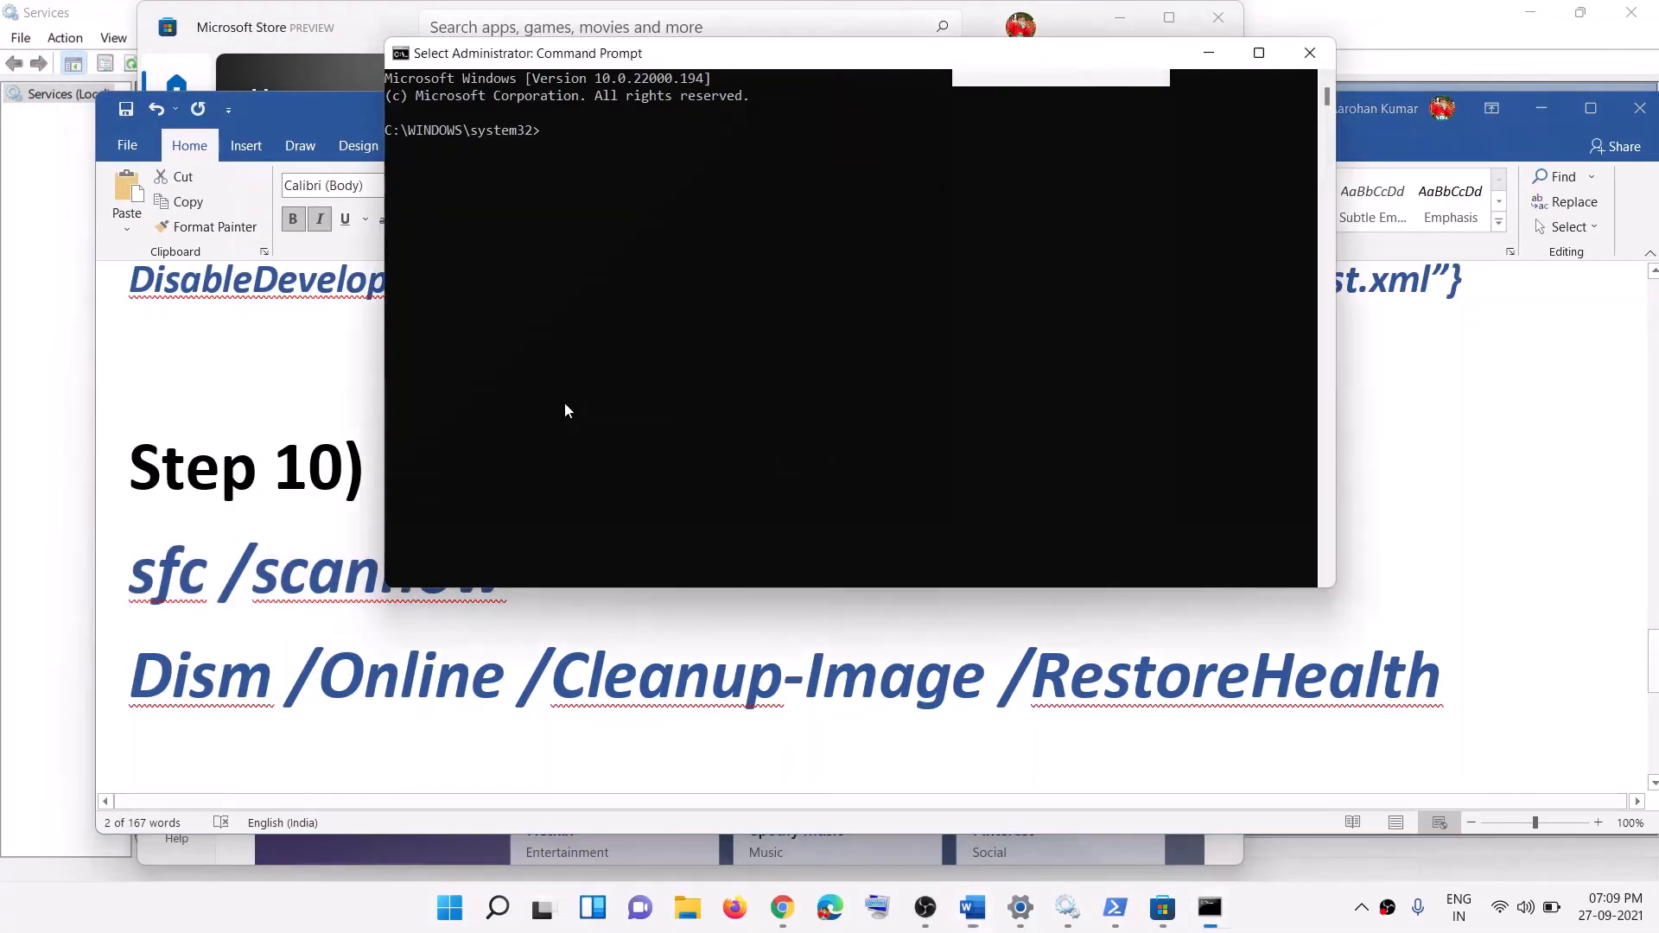
key("ctrl+v")
key("Return")
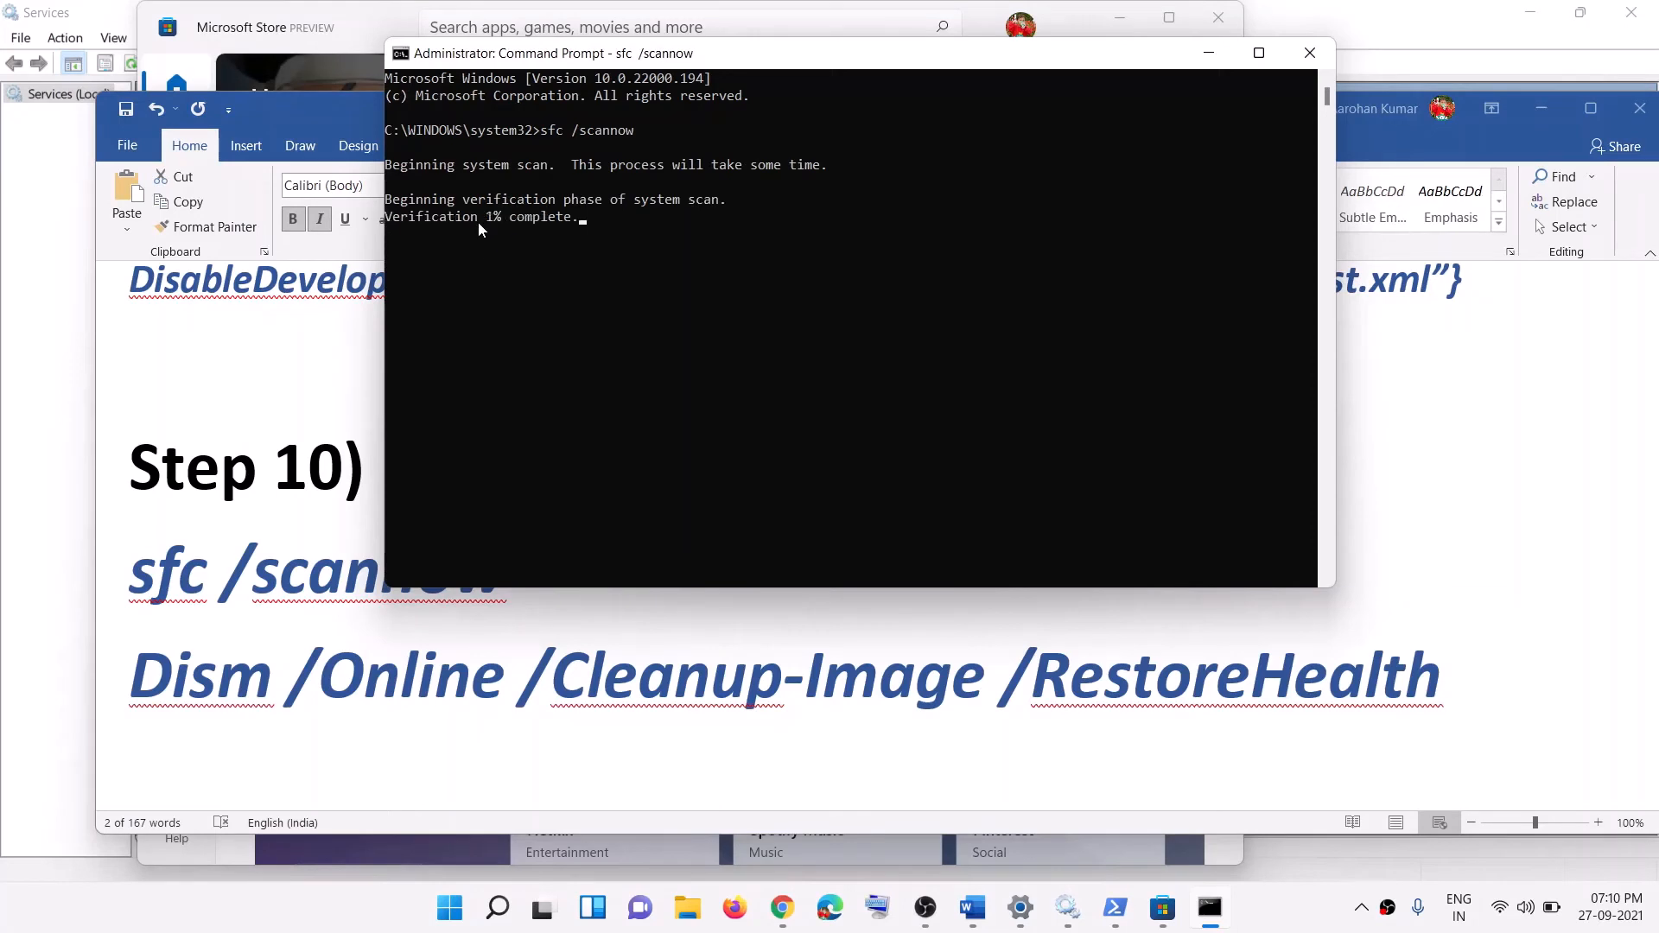
mouse_move(478, 221)
left_mouse_down()
mouse_move(499, 223)
mouse_move(485, 226)
left_mouse_up()
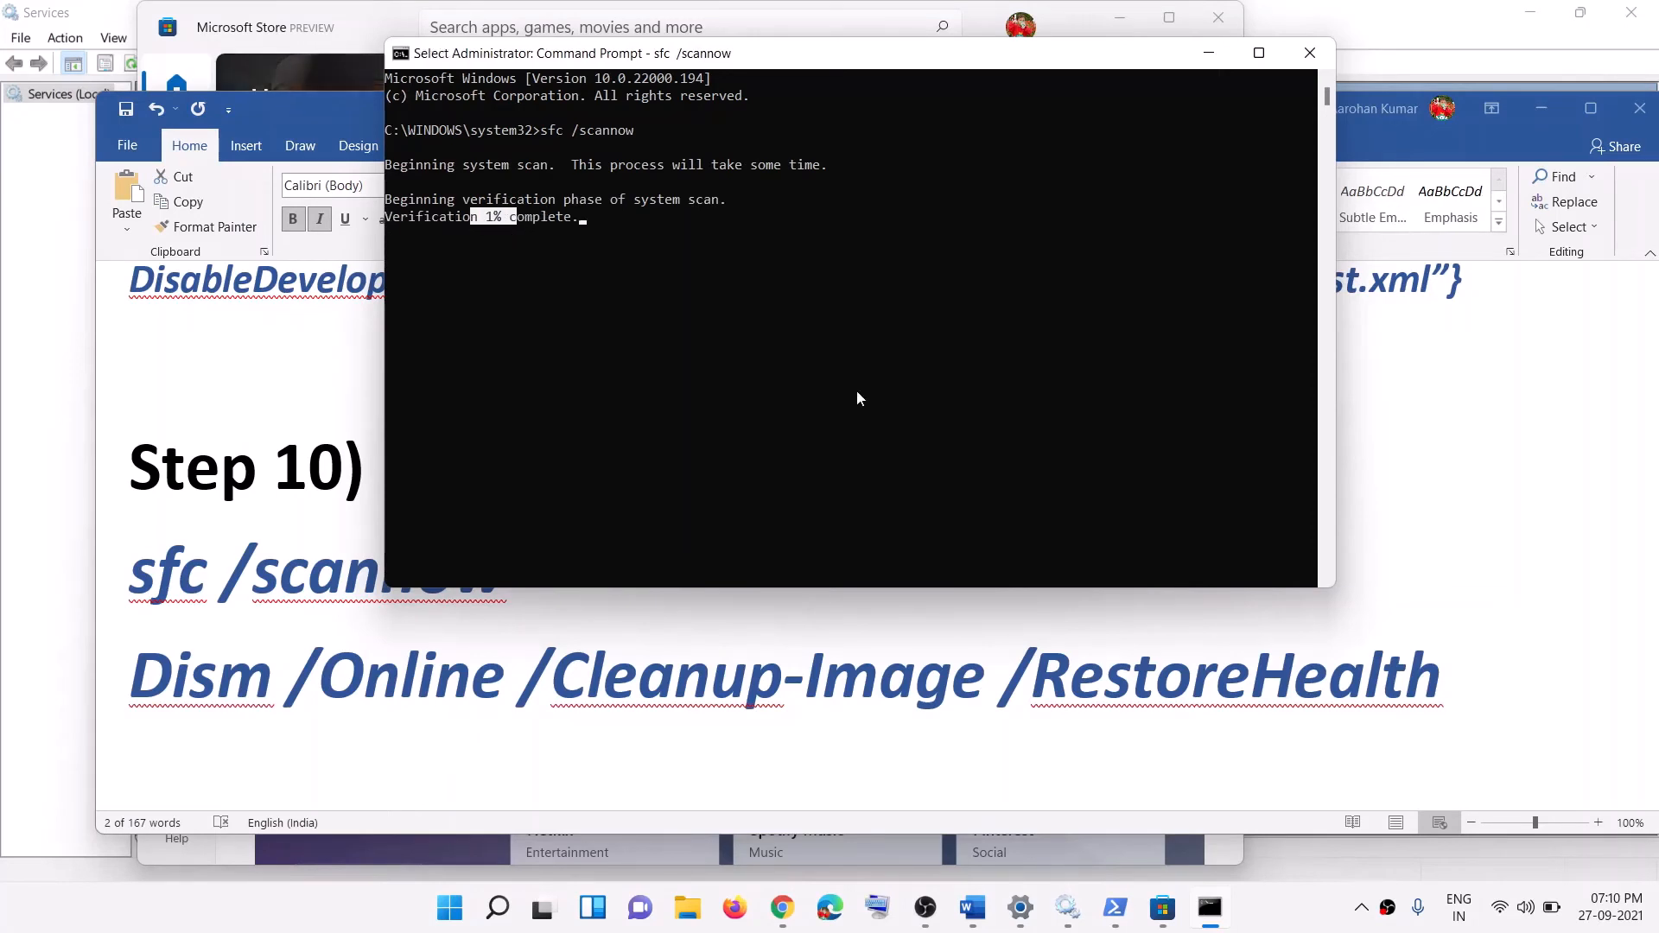
left_click(922, 678)
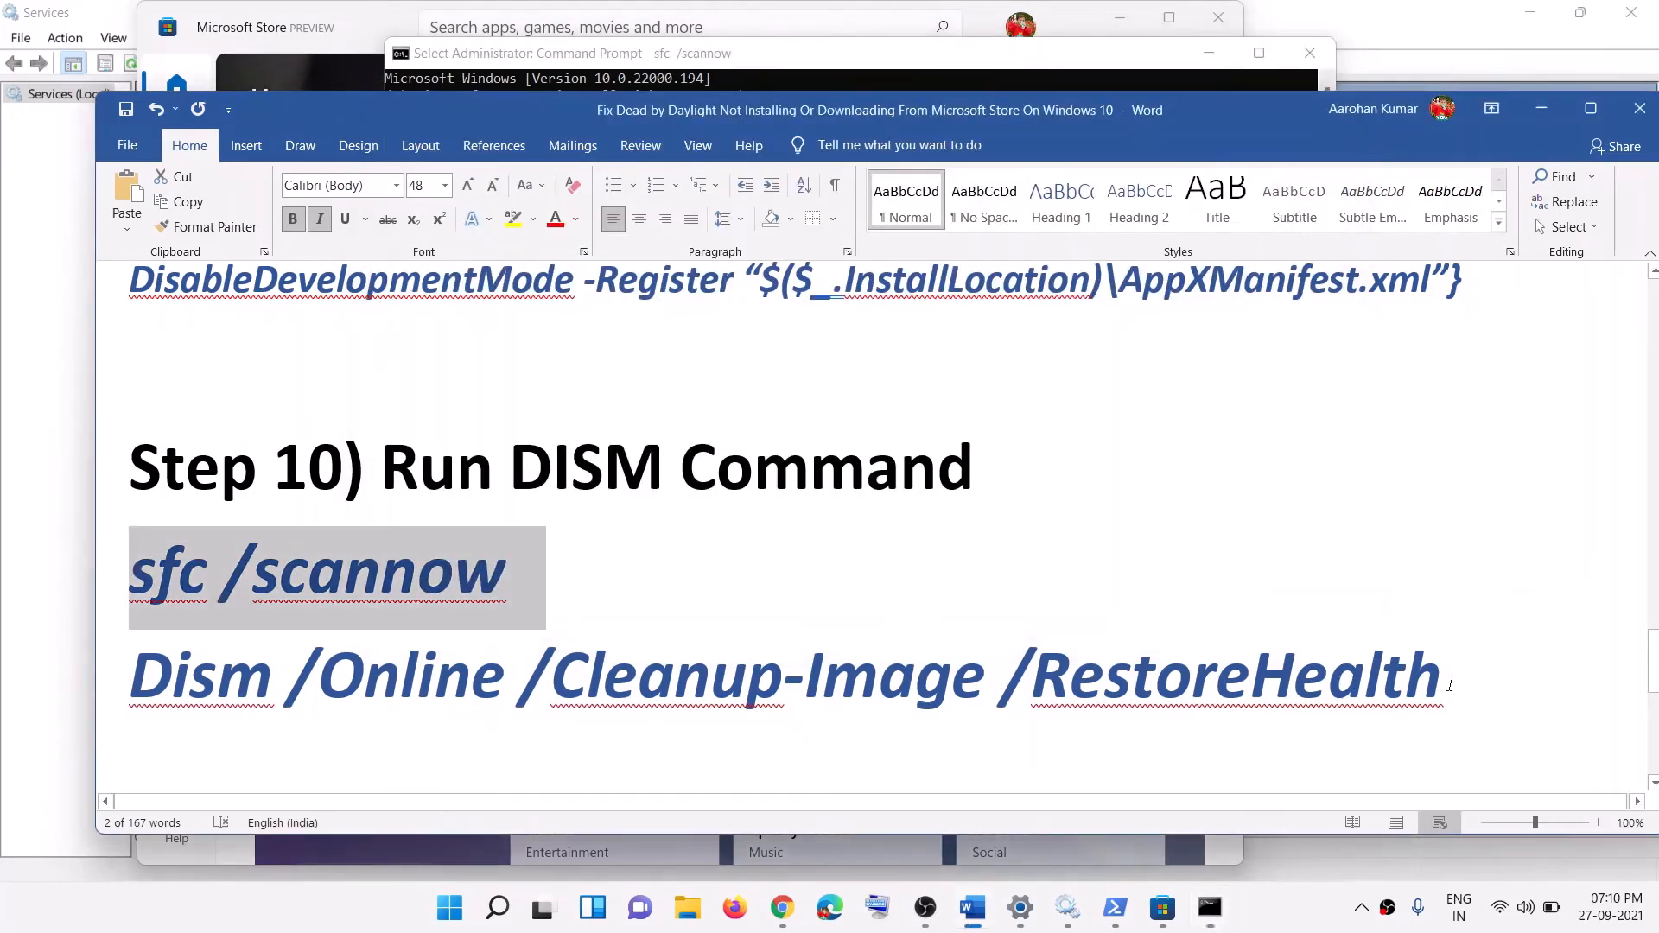
Step: Select the Dism RestoreHealth command, check Command Prompt, and return to the guide
left_click_drag(1451, 683, 212, 686)
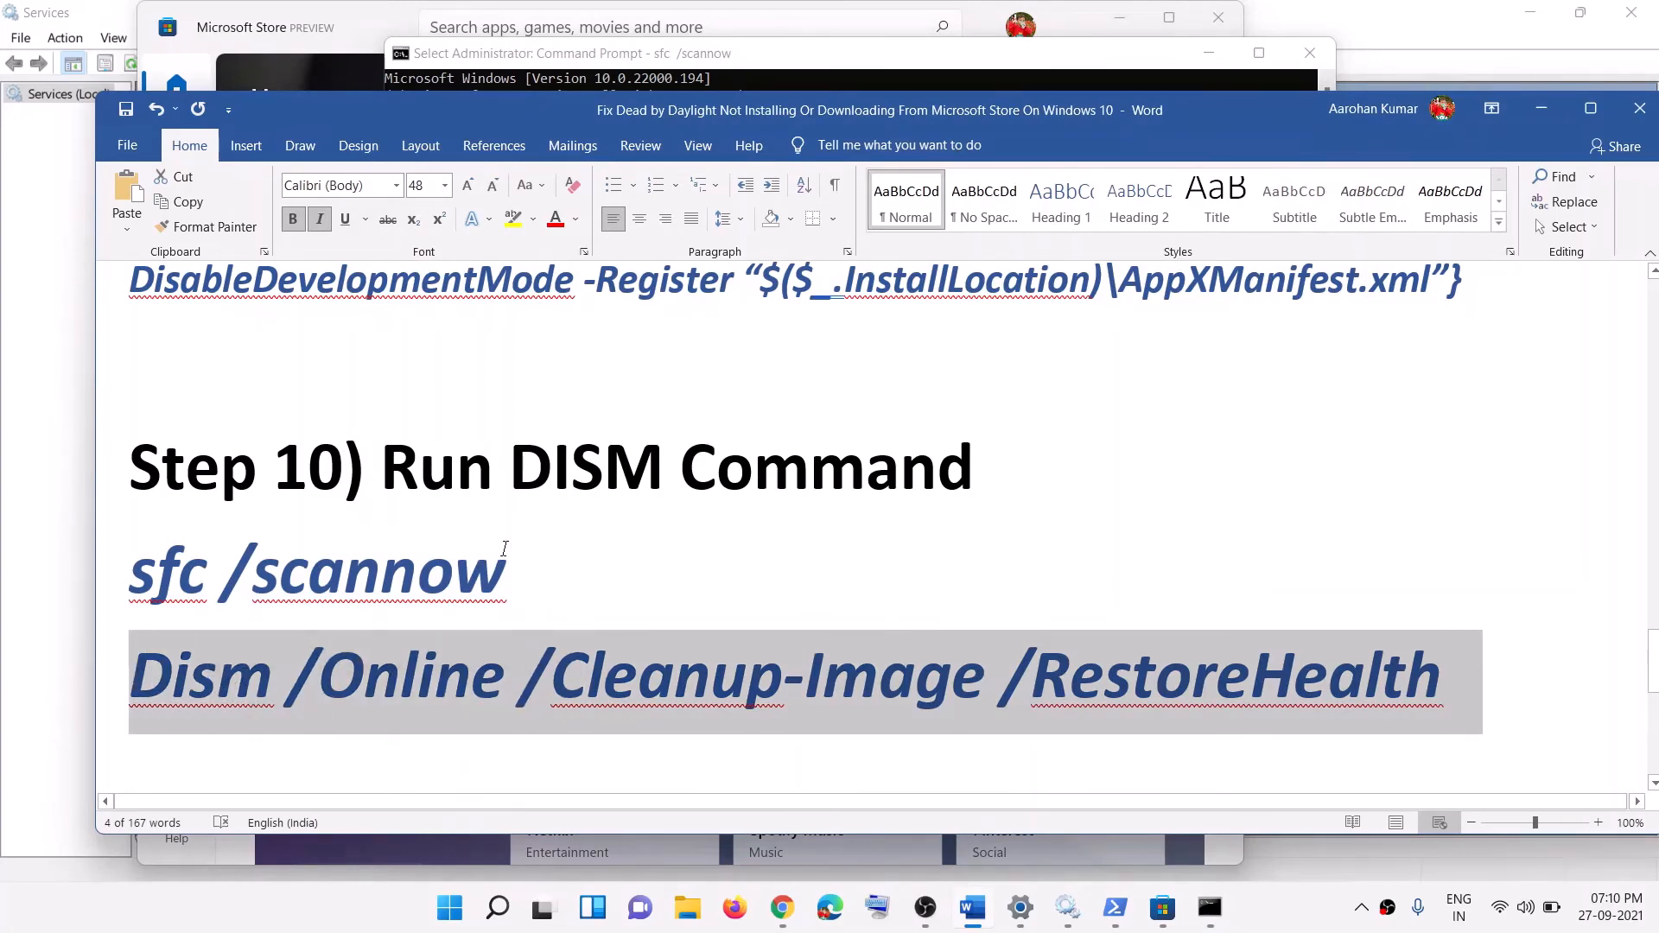
left_click(566, 55)
left_click(249, 520)
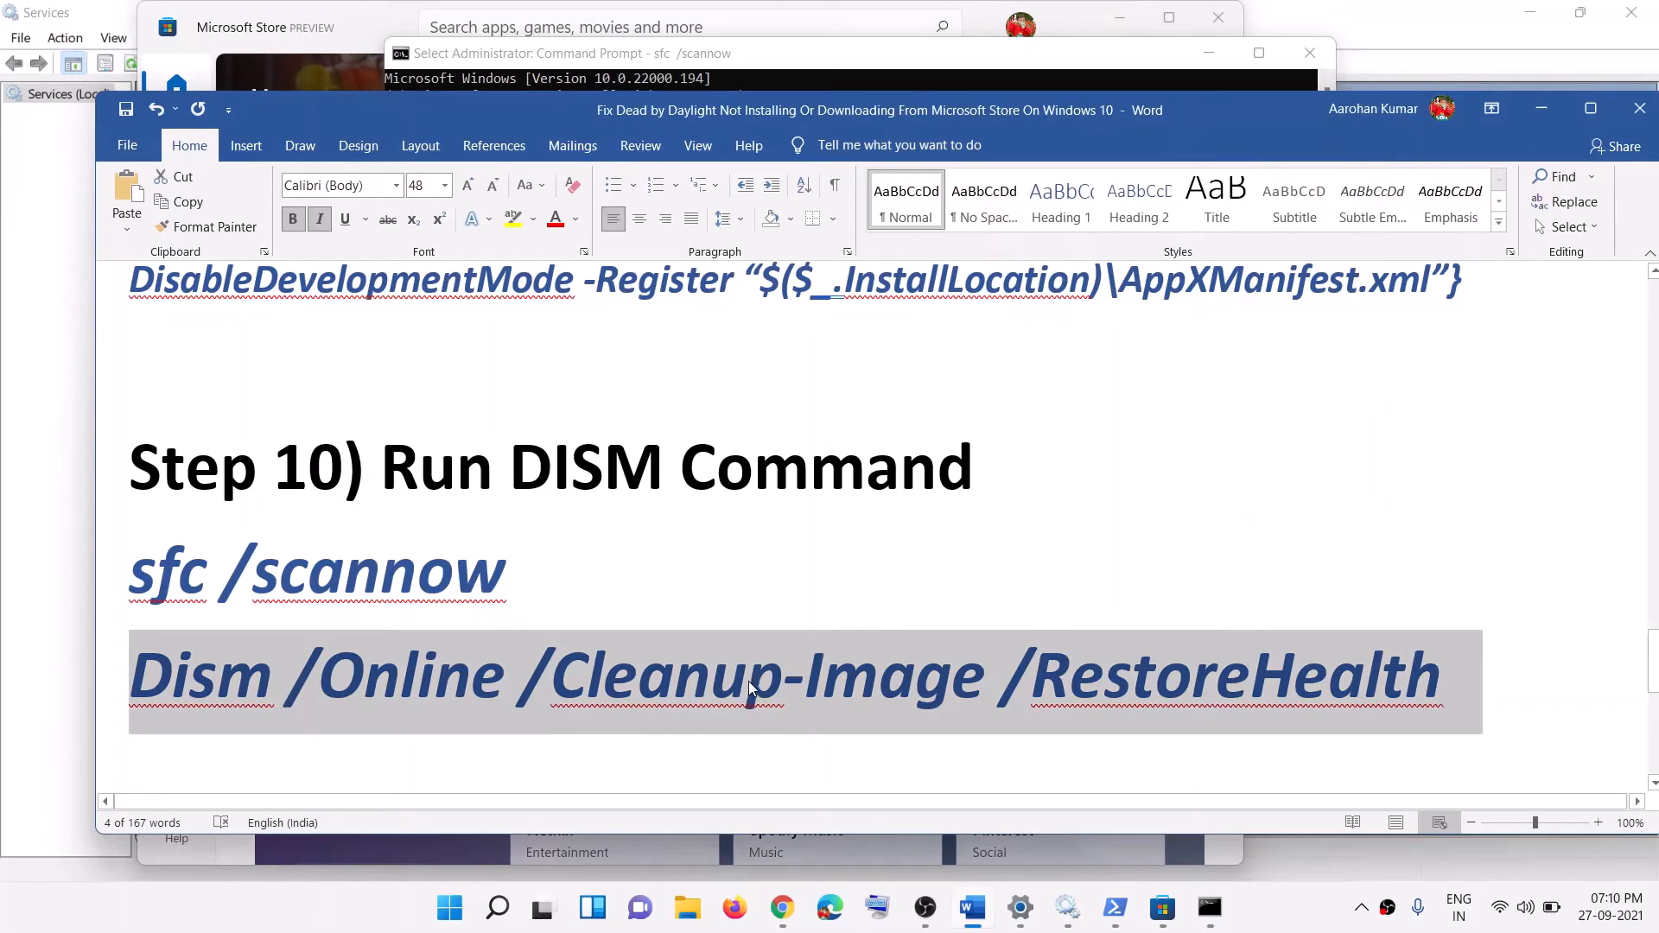
scroll(764, 617, "down", 5)
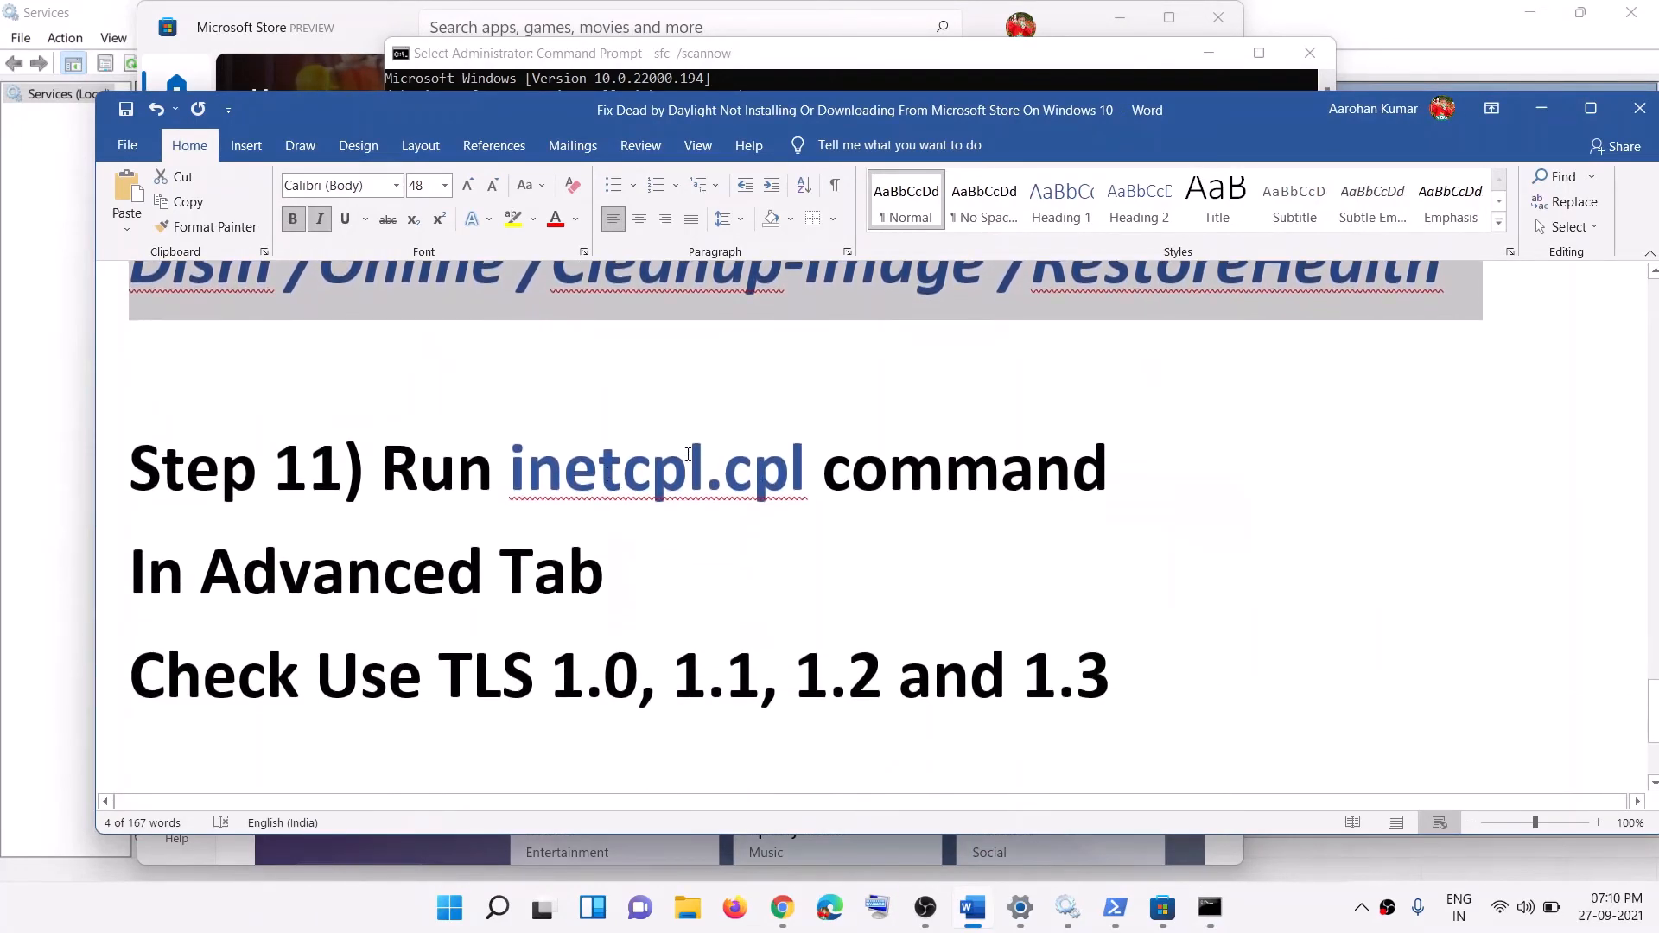
Step: Copy inetcpl.cpl from Step 11 and paste it into Windows search
left_click_drag(803, 477, 547, 484)
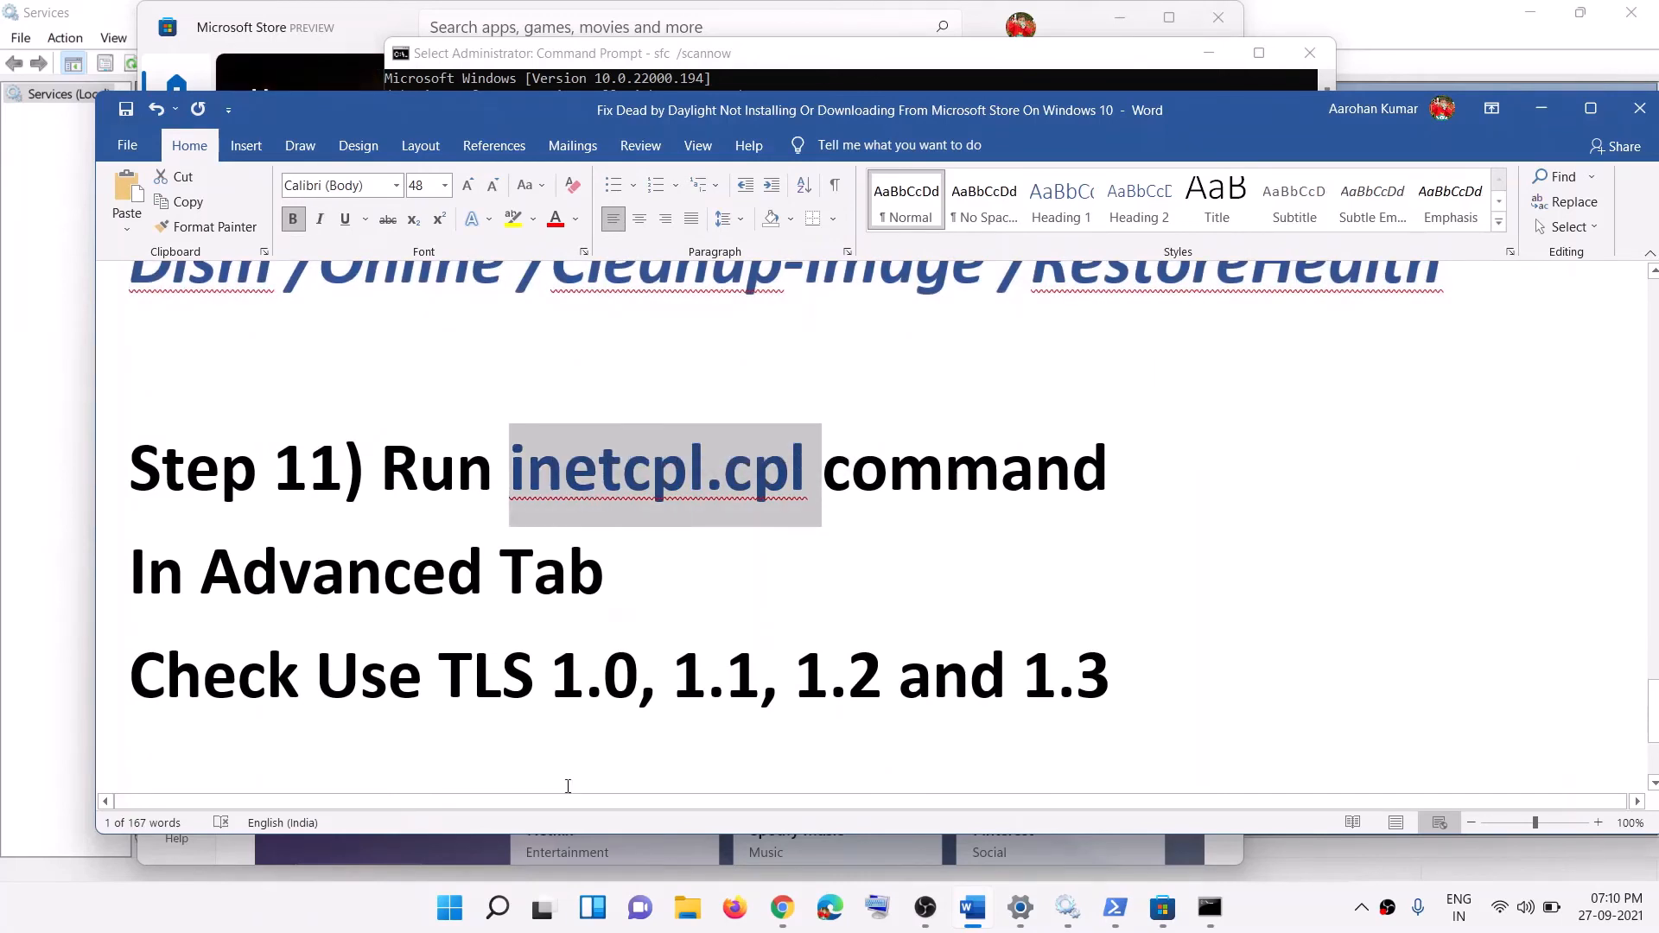
key("ctrl+c")
key("super")
key("ctrl+v")
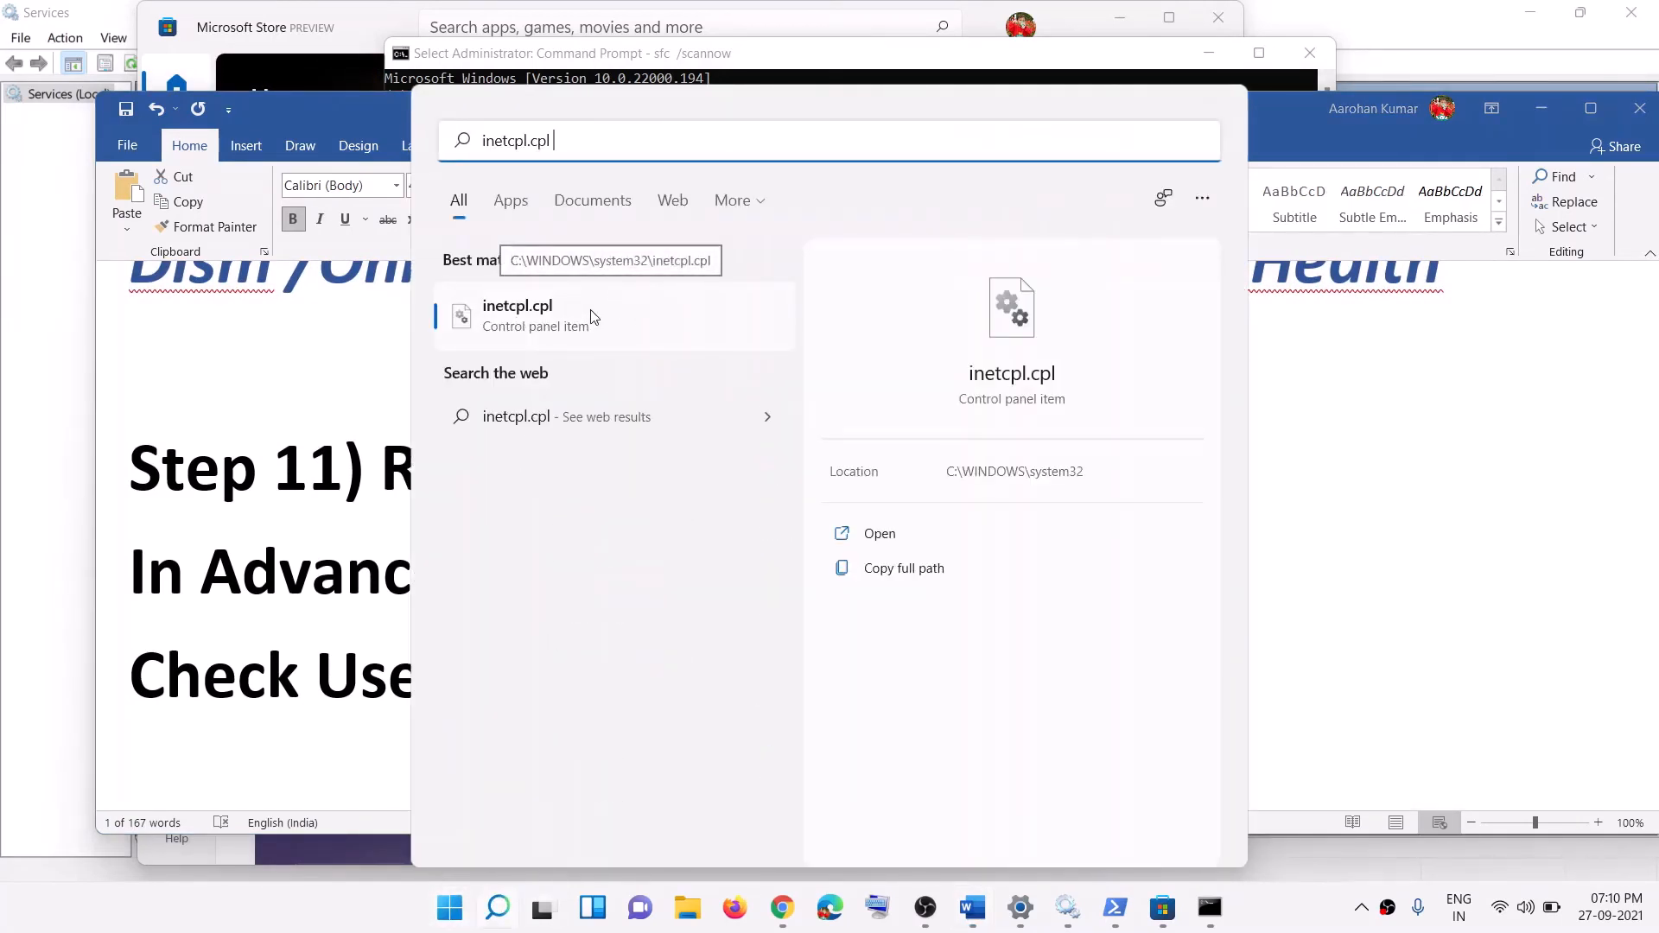
Step: Open Internet Properties via inetcpl.cpl, confirm Use TLS 1.0–1.3 are checked in Advanced, and close it
left_click(568, 316)
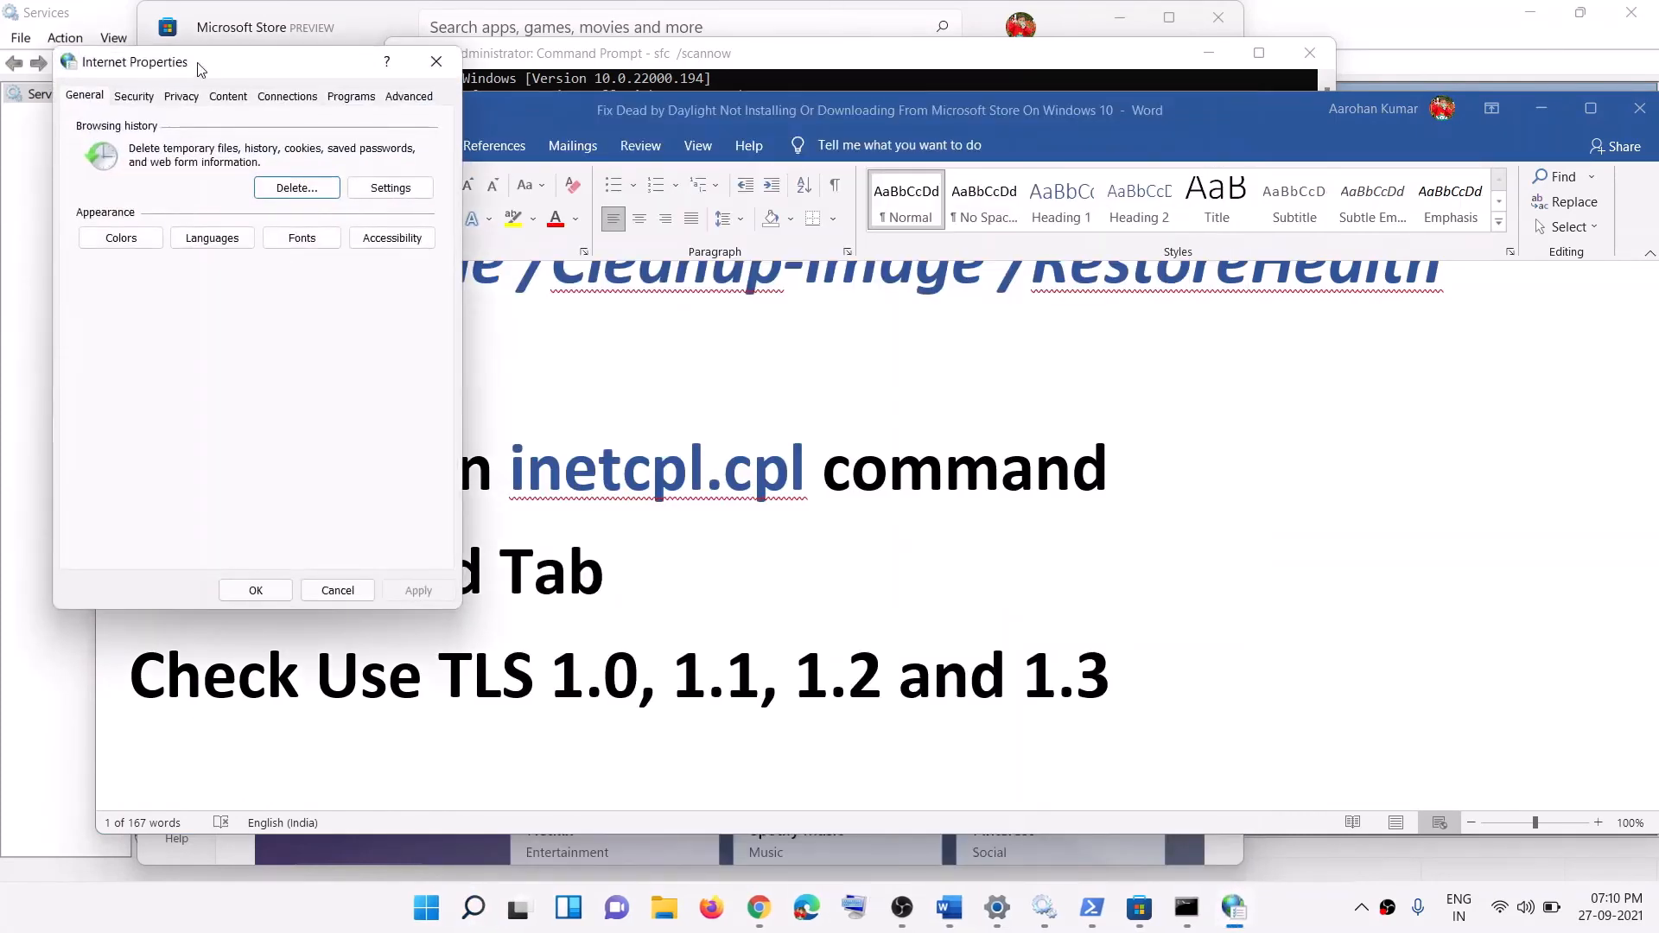
left_click_drag(200, 68, 707, 117)
left_click(911, 147)
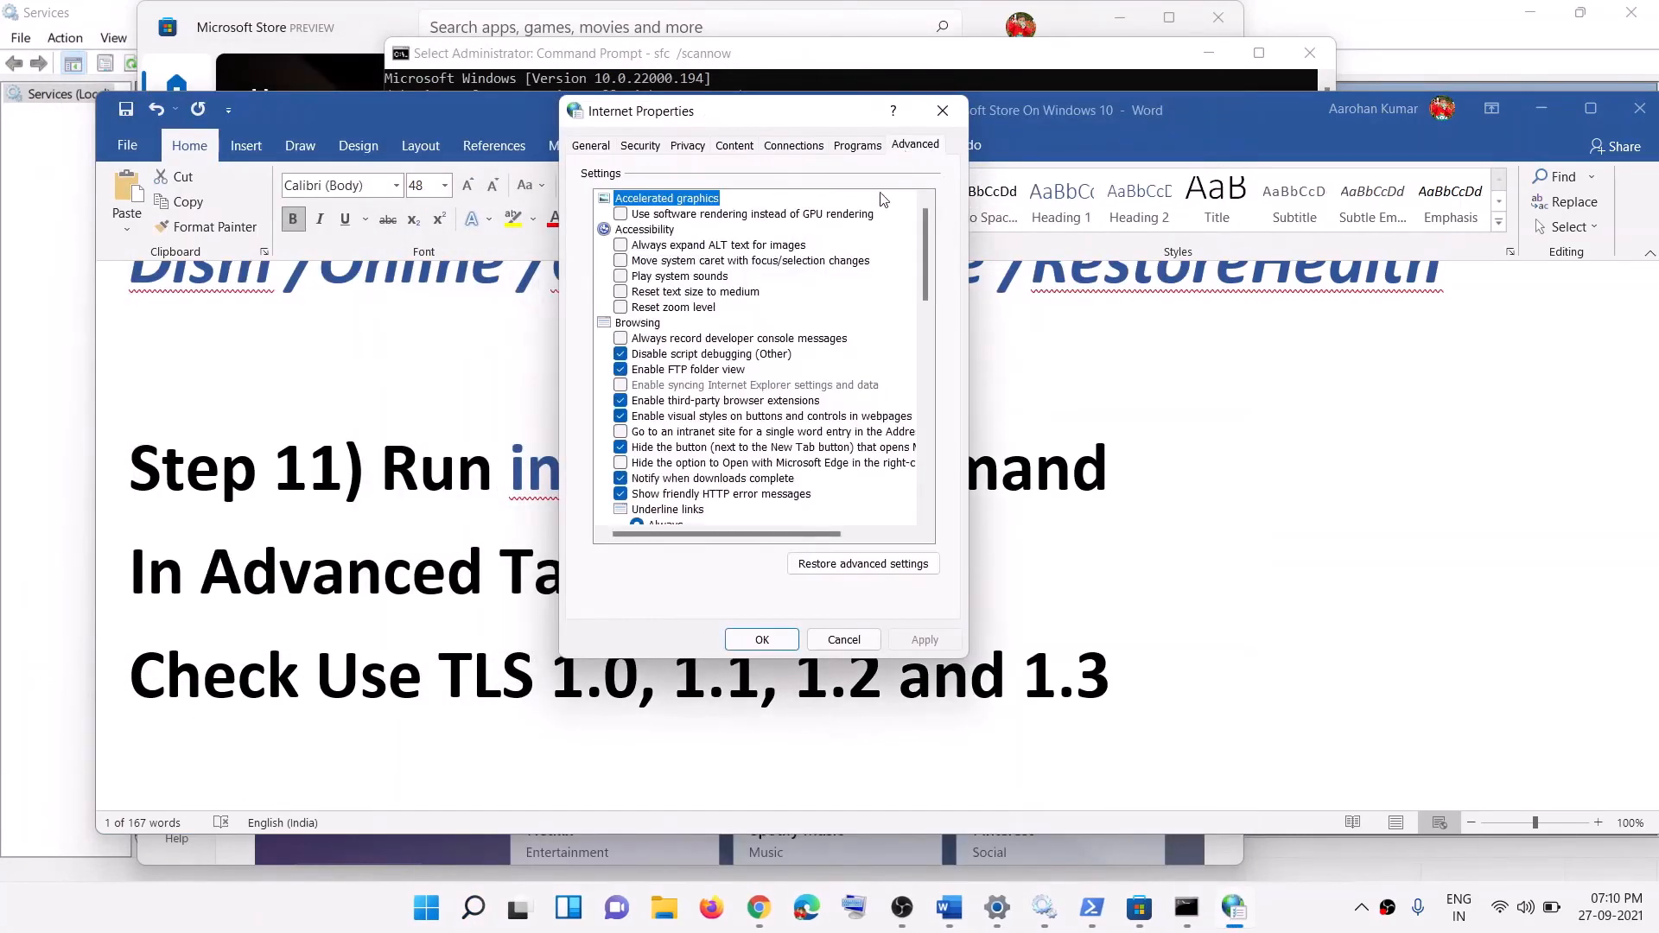
scroll(757, 389, "down", 15)
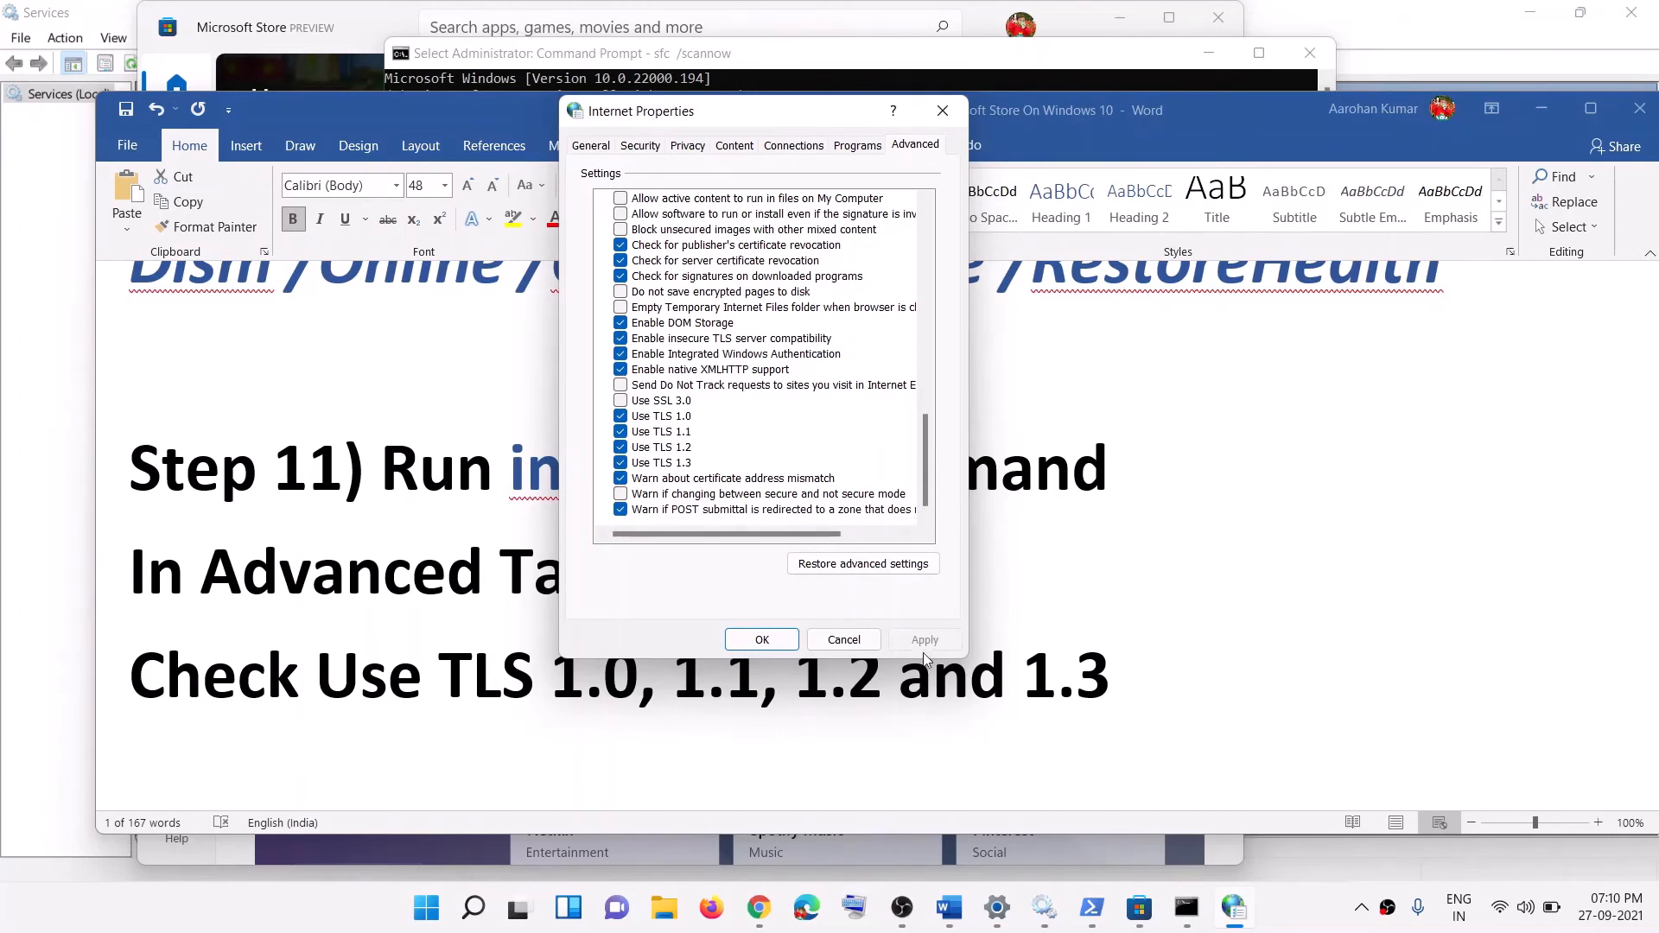
left_click(760, 639)
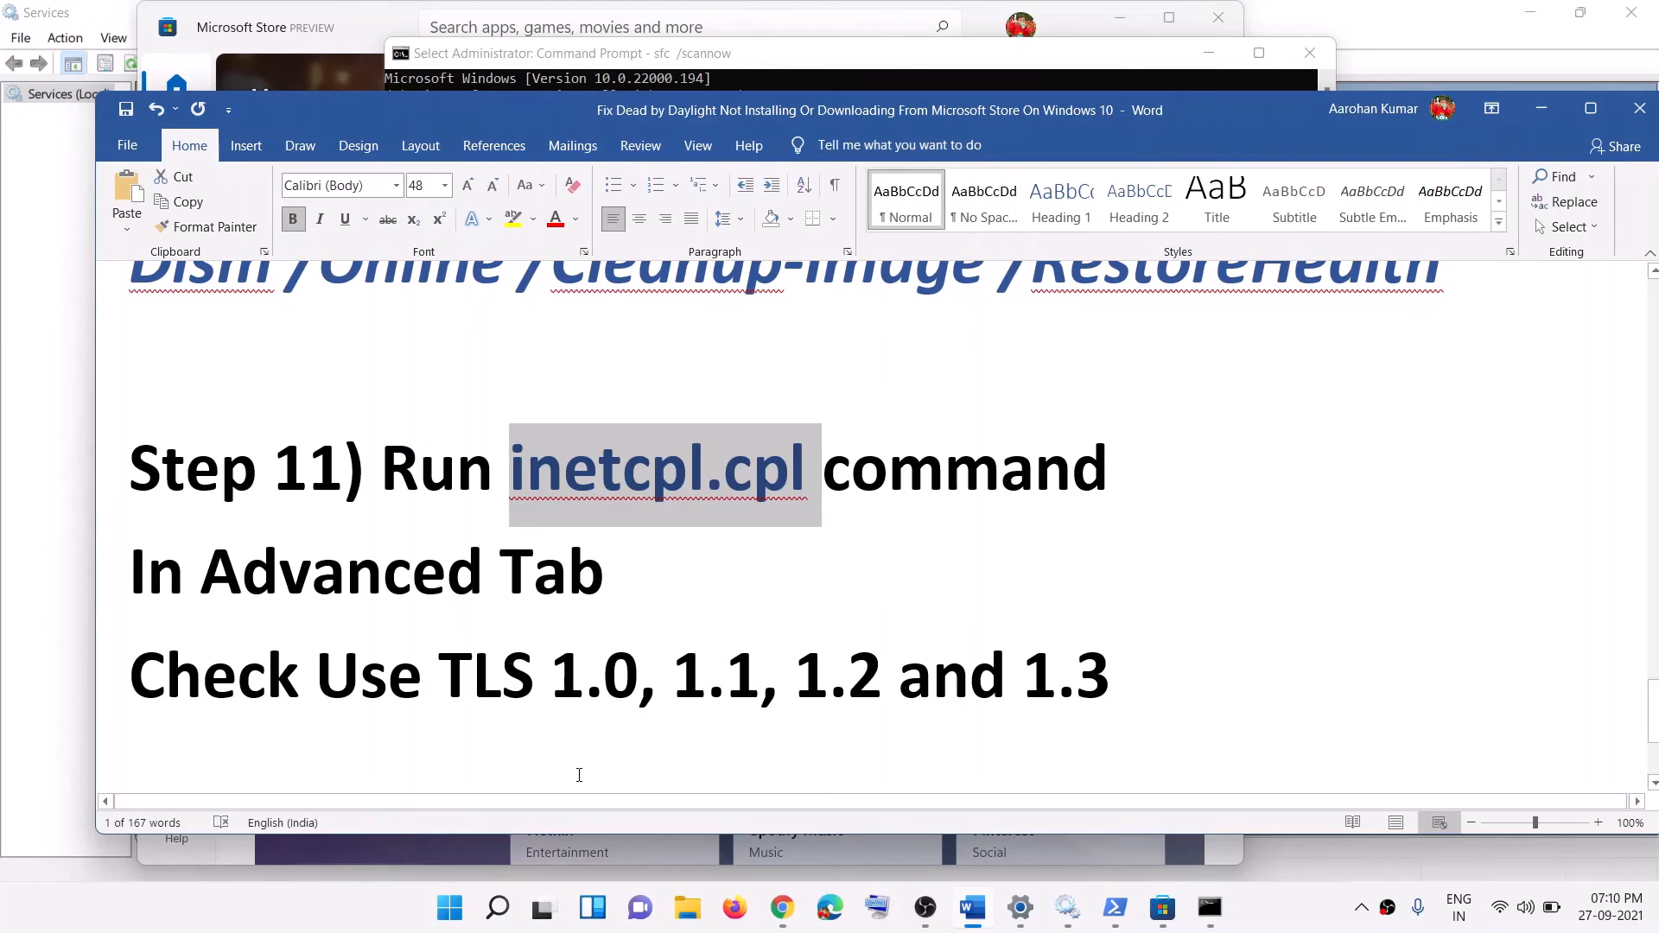
Step: Scroll to Step 12, highlight its 'Reset Windows 10 11' heading and backup warning, then show the Start menu
scroll(631, 616, "down", 5)
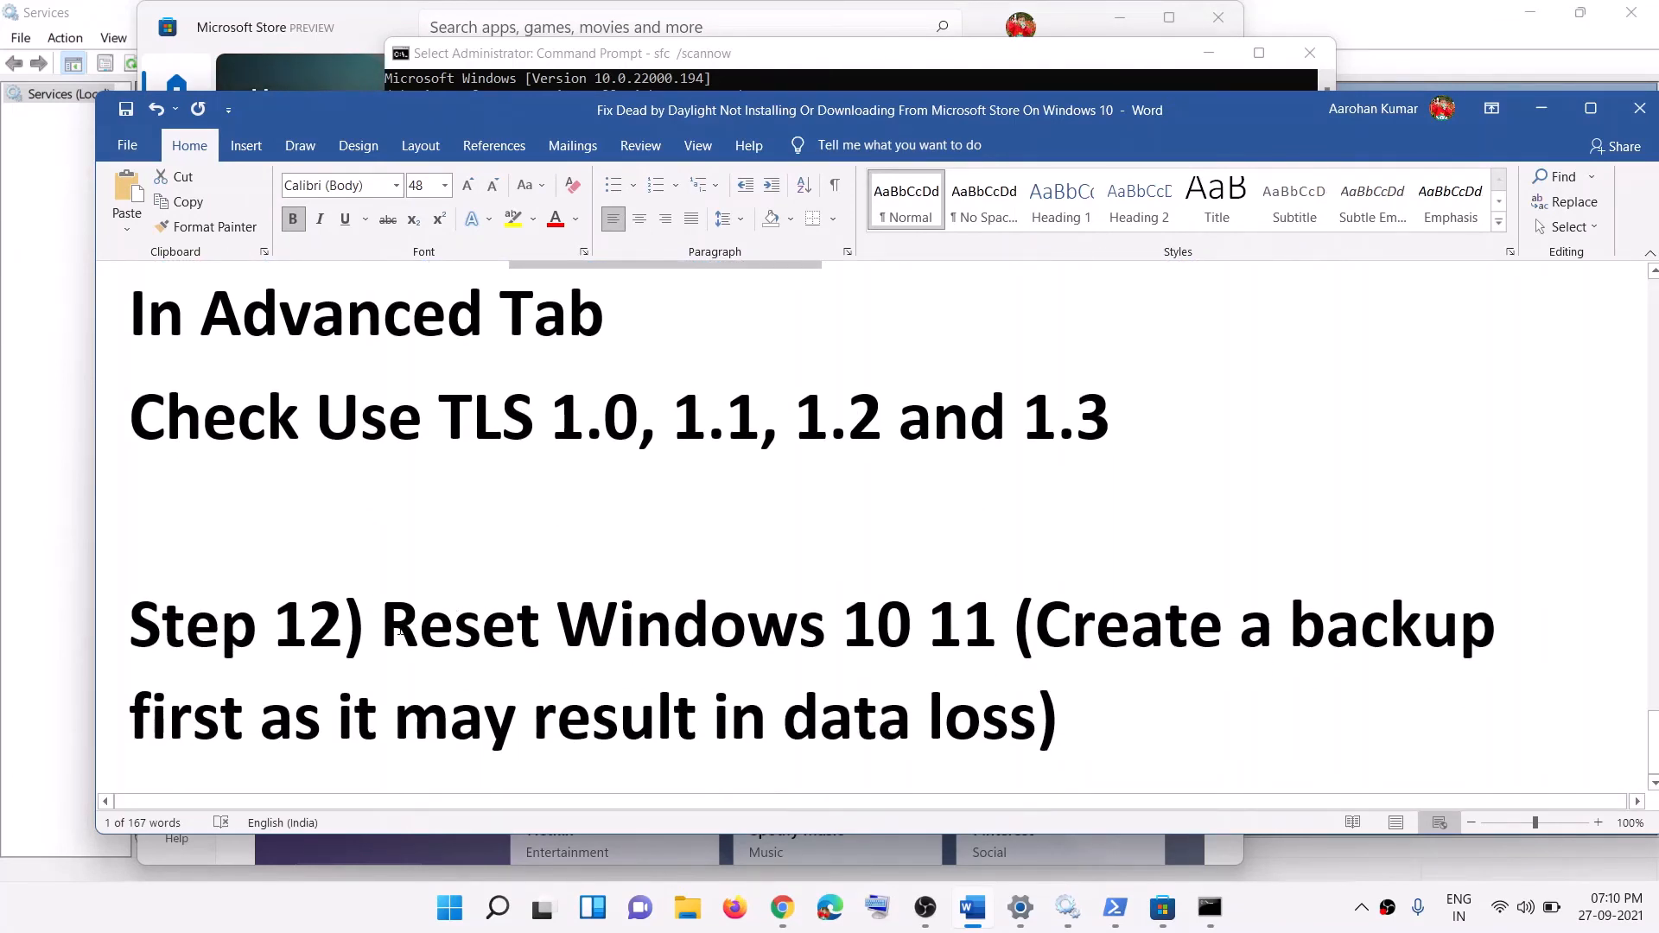
left_click_drag(395, 631, 1010, 641)
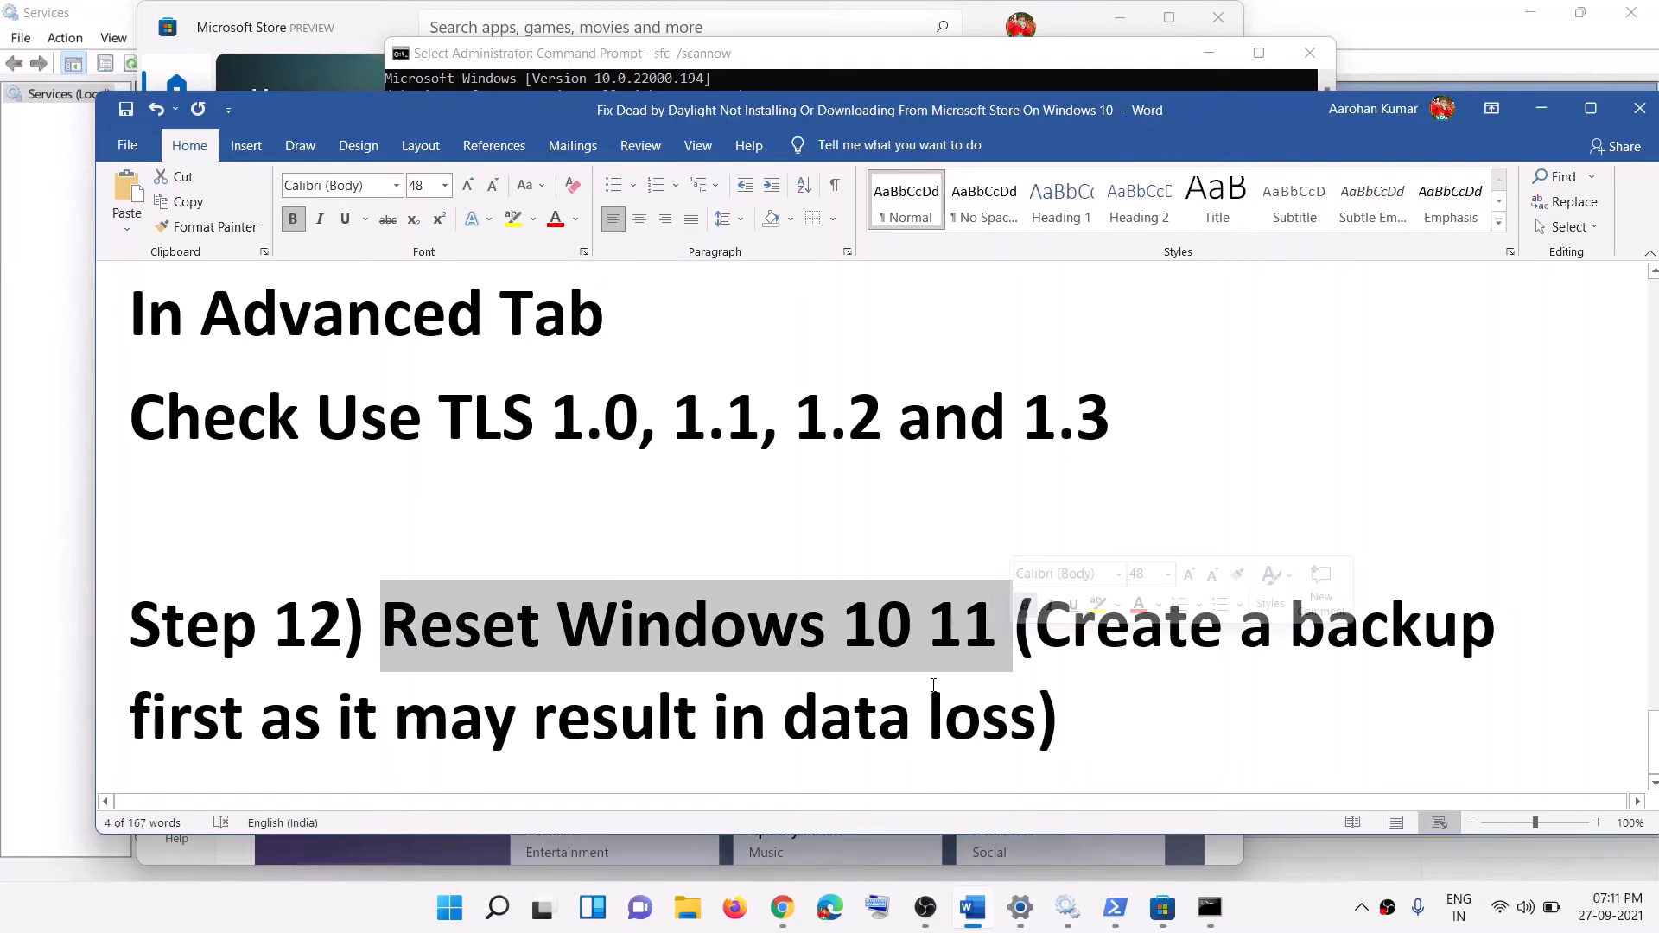
left_click(784, 681)
left_click_drag(454, 633, 873, 621)
left_click_drag(1036, 627, 968, 719)
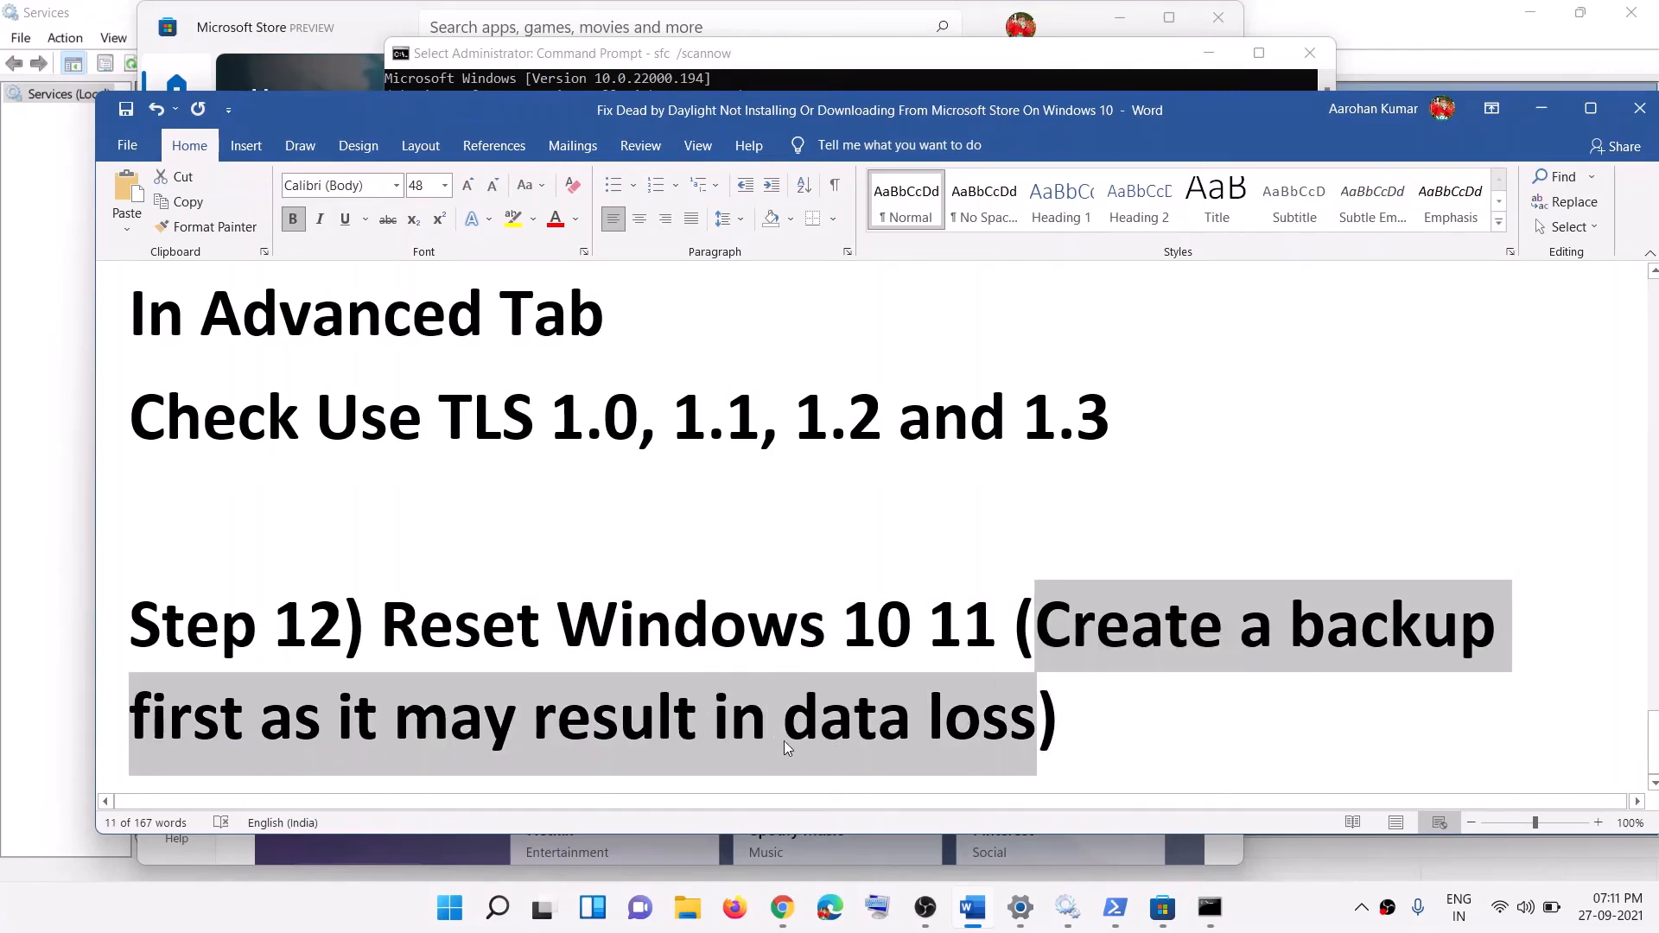
left_click(1134, 717)
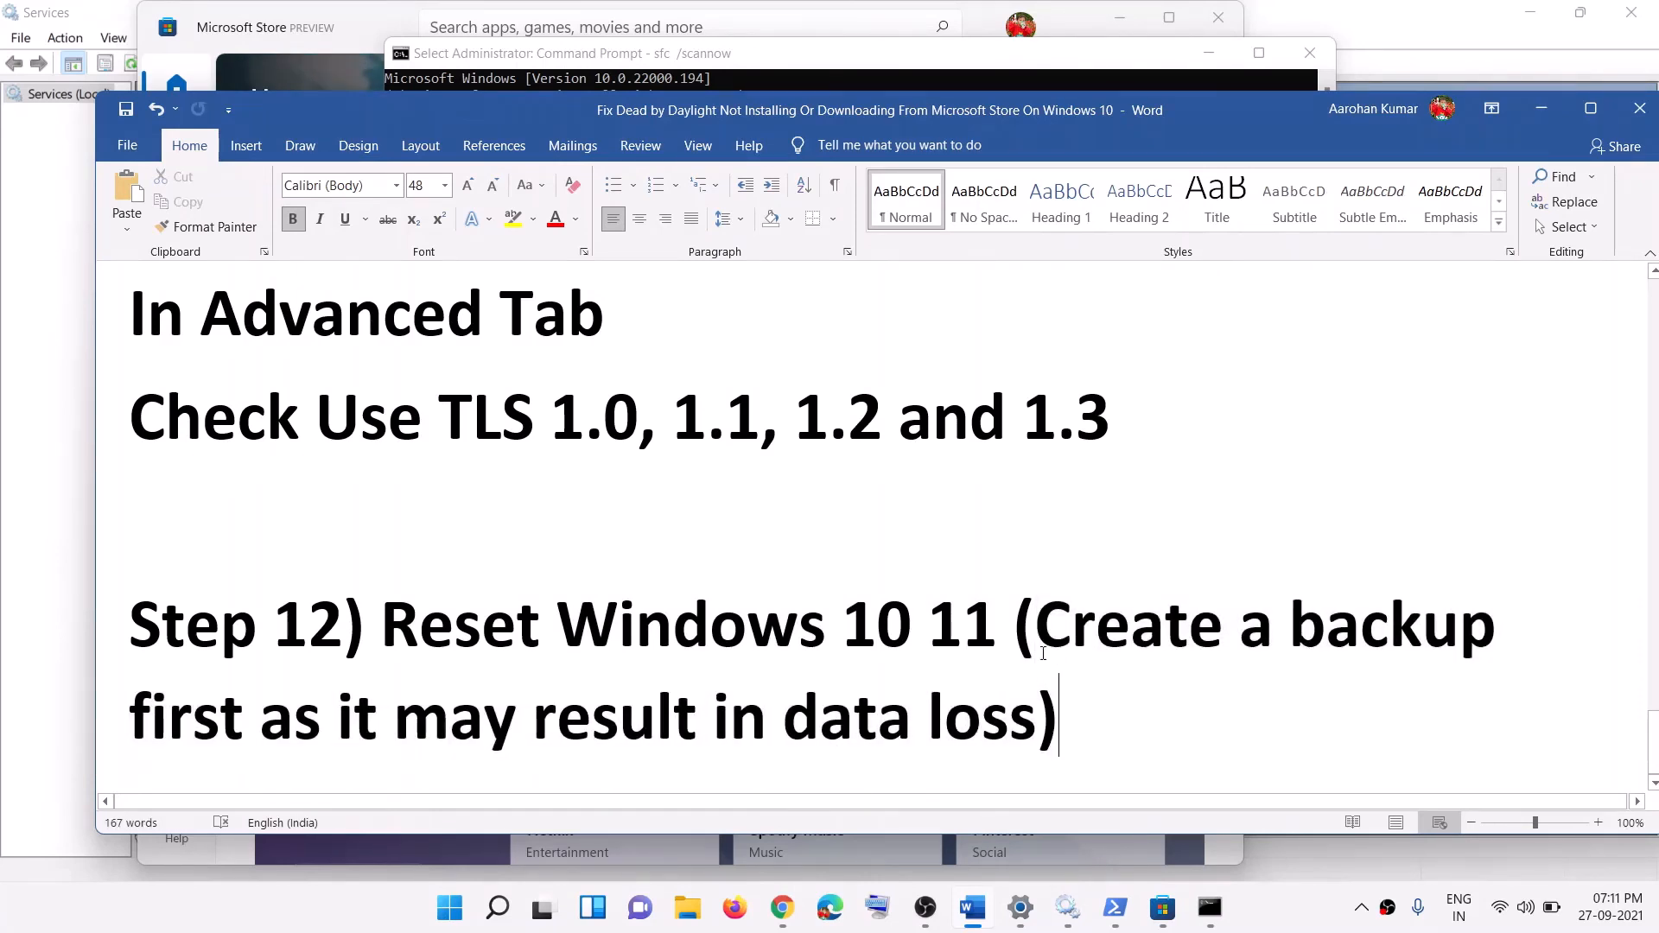
left_click_drag(1035, 627, 1044, 715)
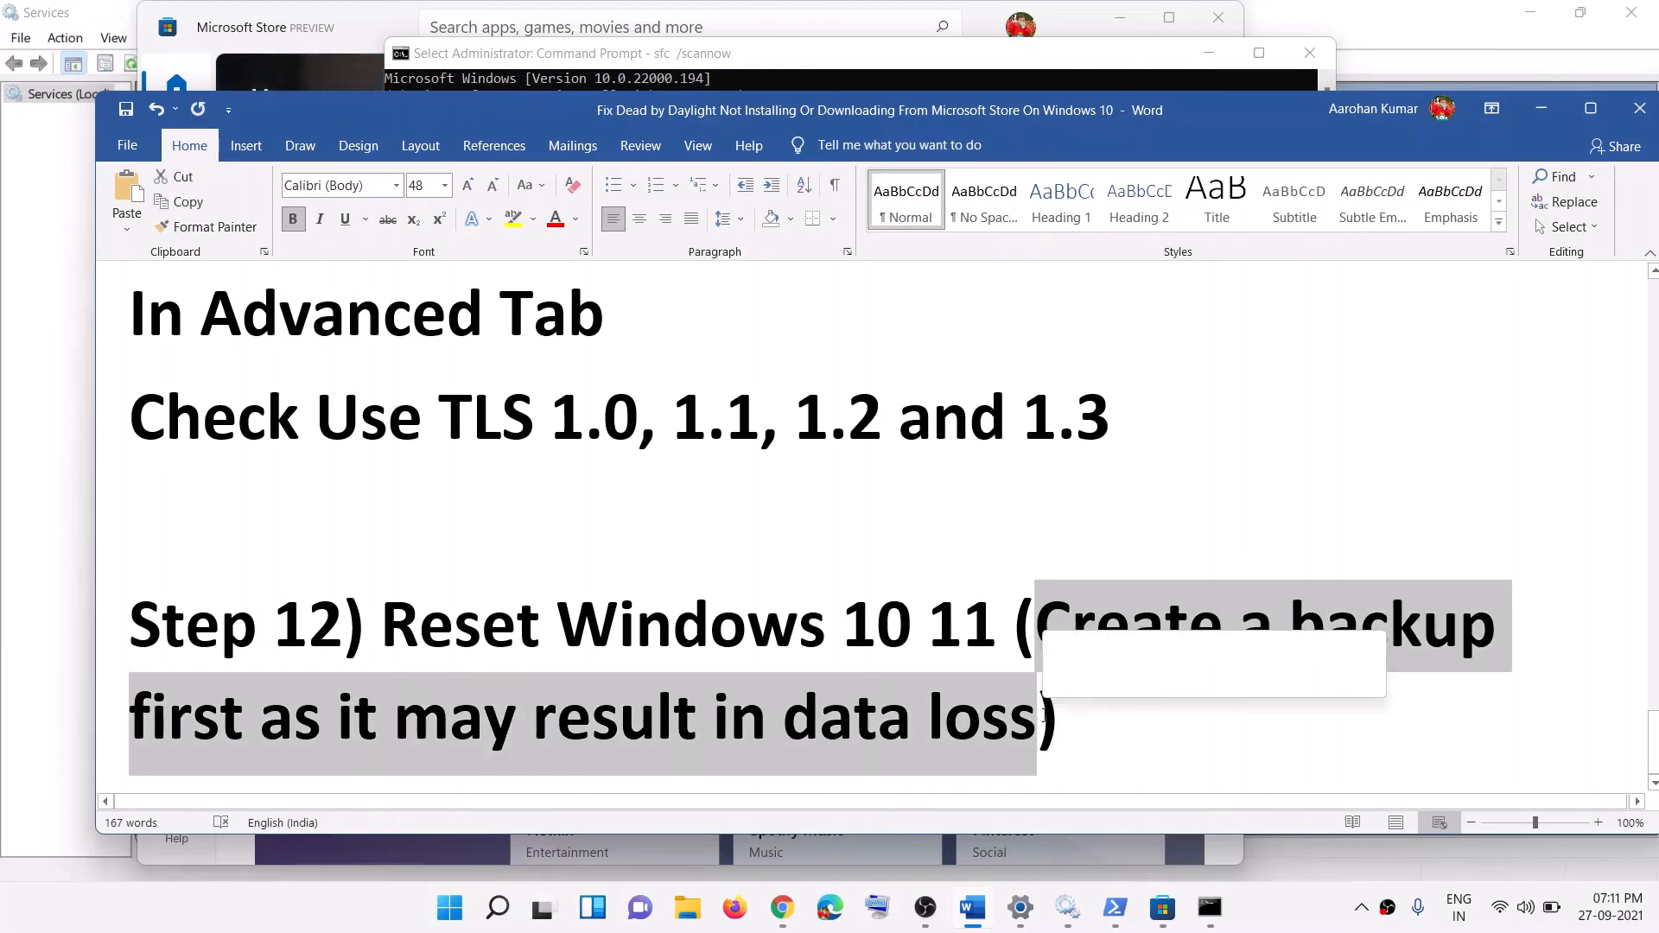
left_click(618, 717)
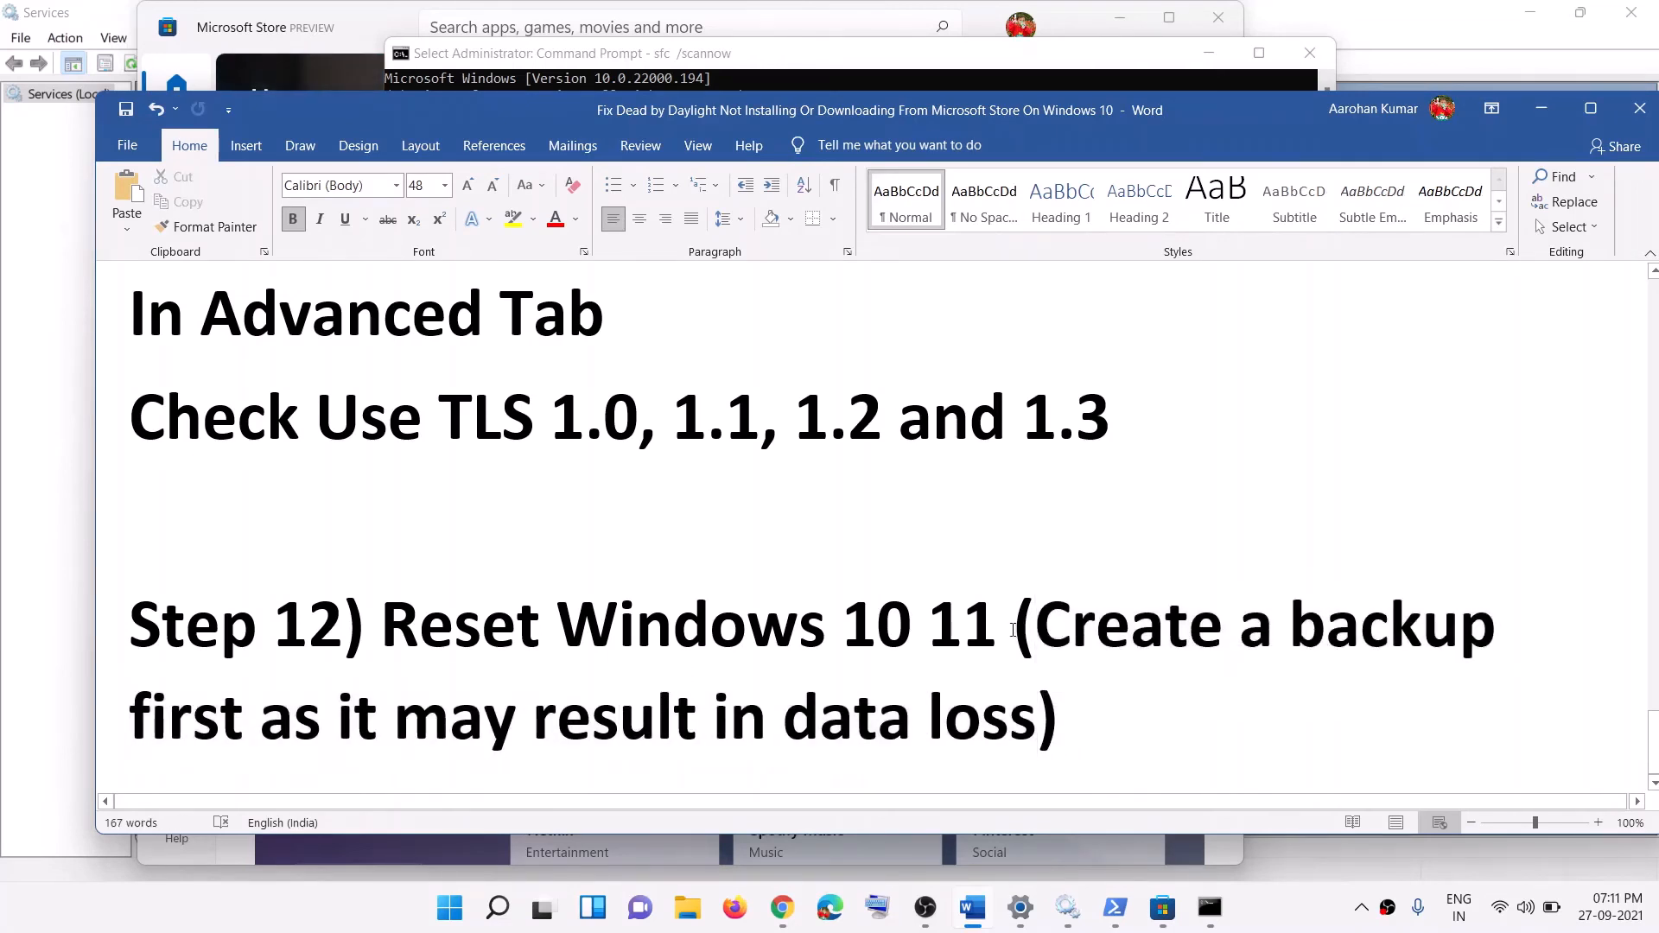
left_click_drag(1182, 626, 1081, 718)
left_click_drag(544, 643, 921, 637)
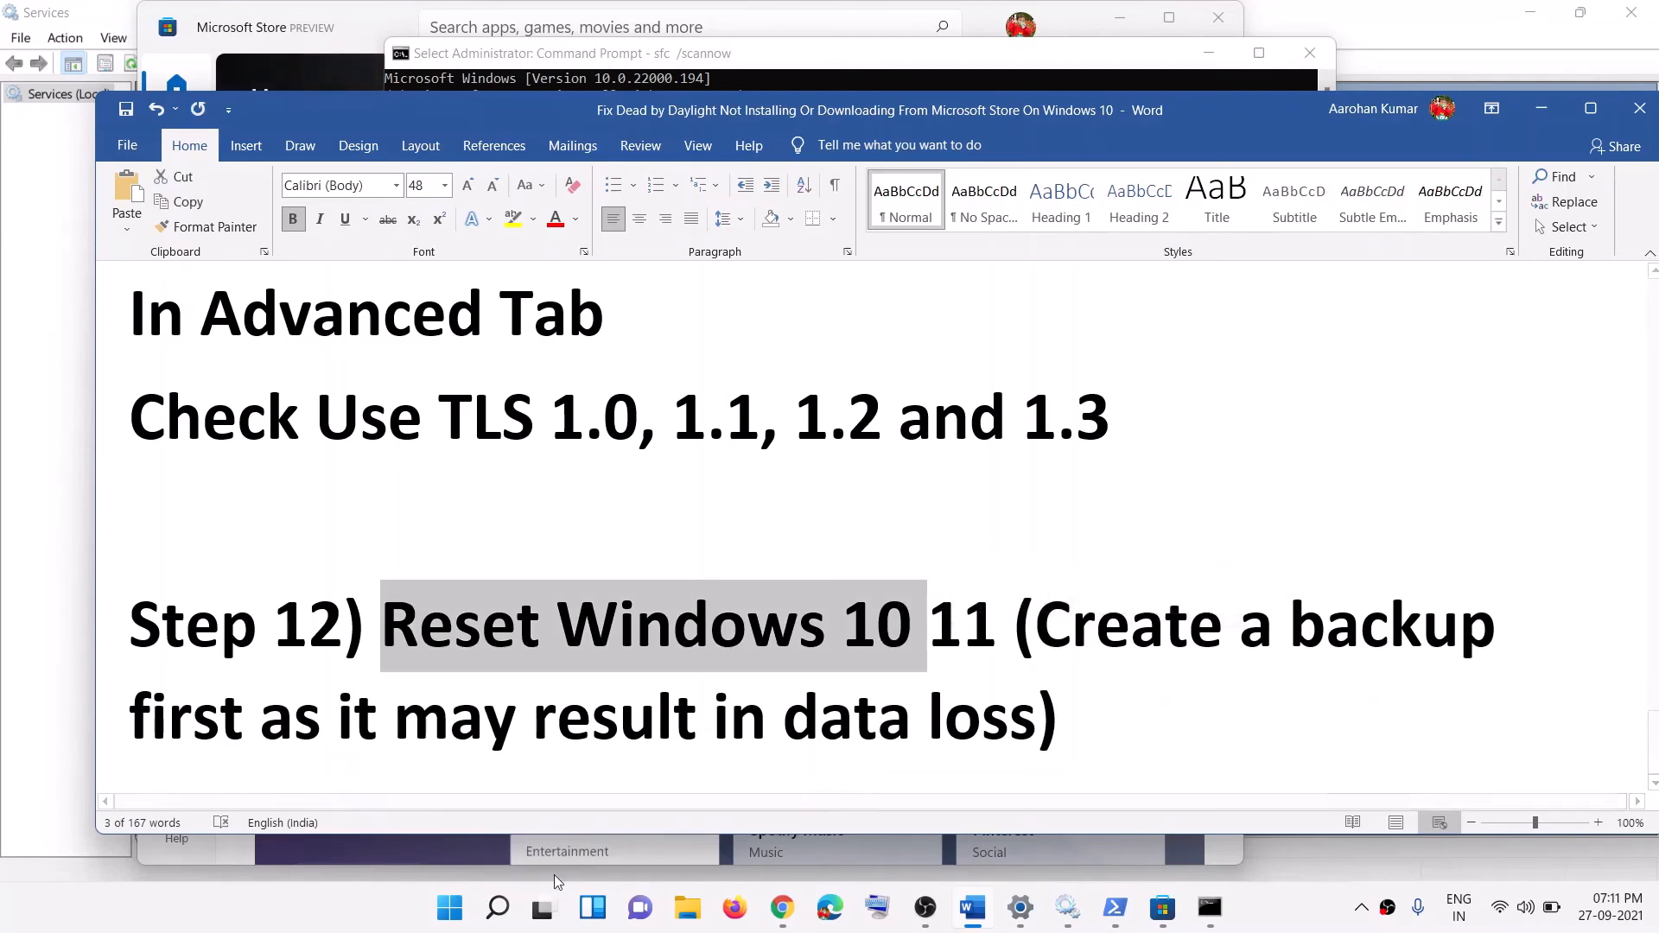
left_click(449, 907)
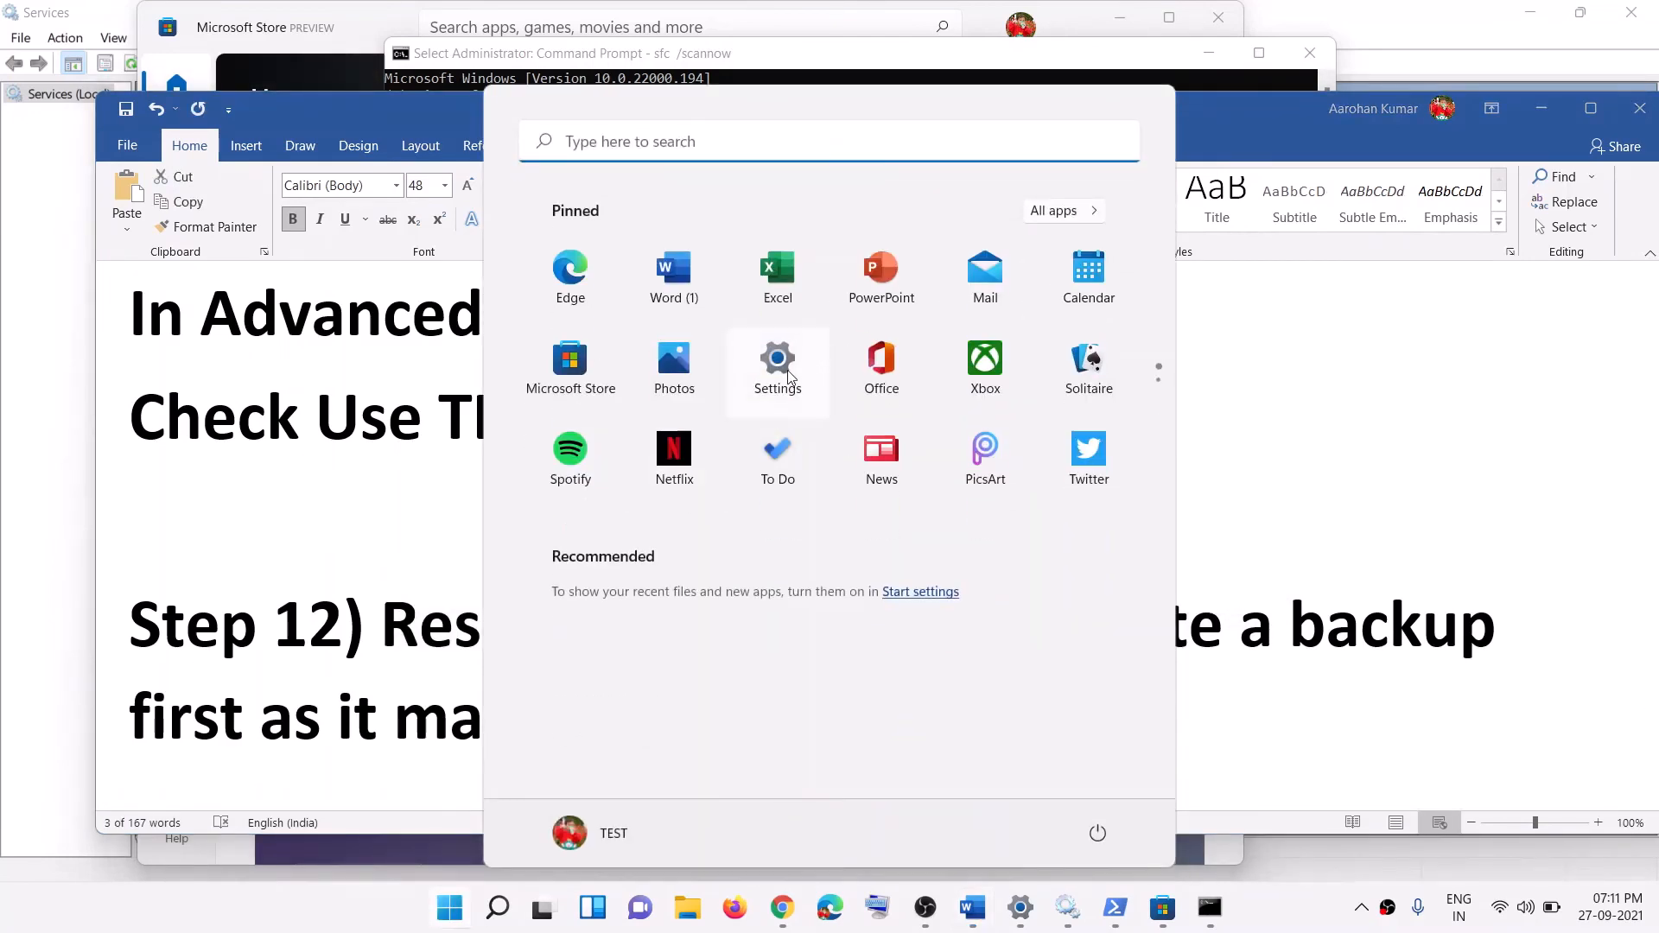
Step: Launch Settings and go through Windows Update > Advanced options to the Recovery page
left_click(789, 378)
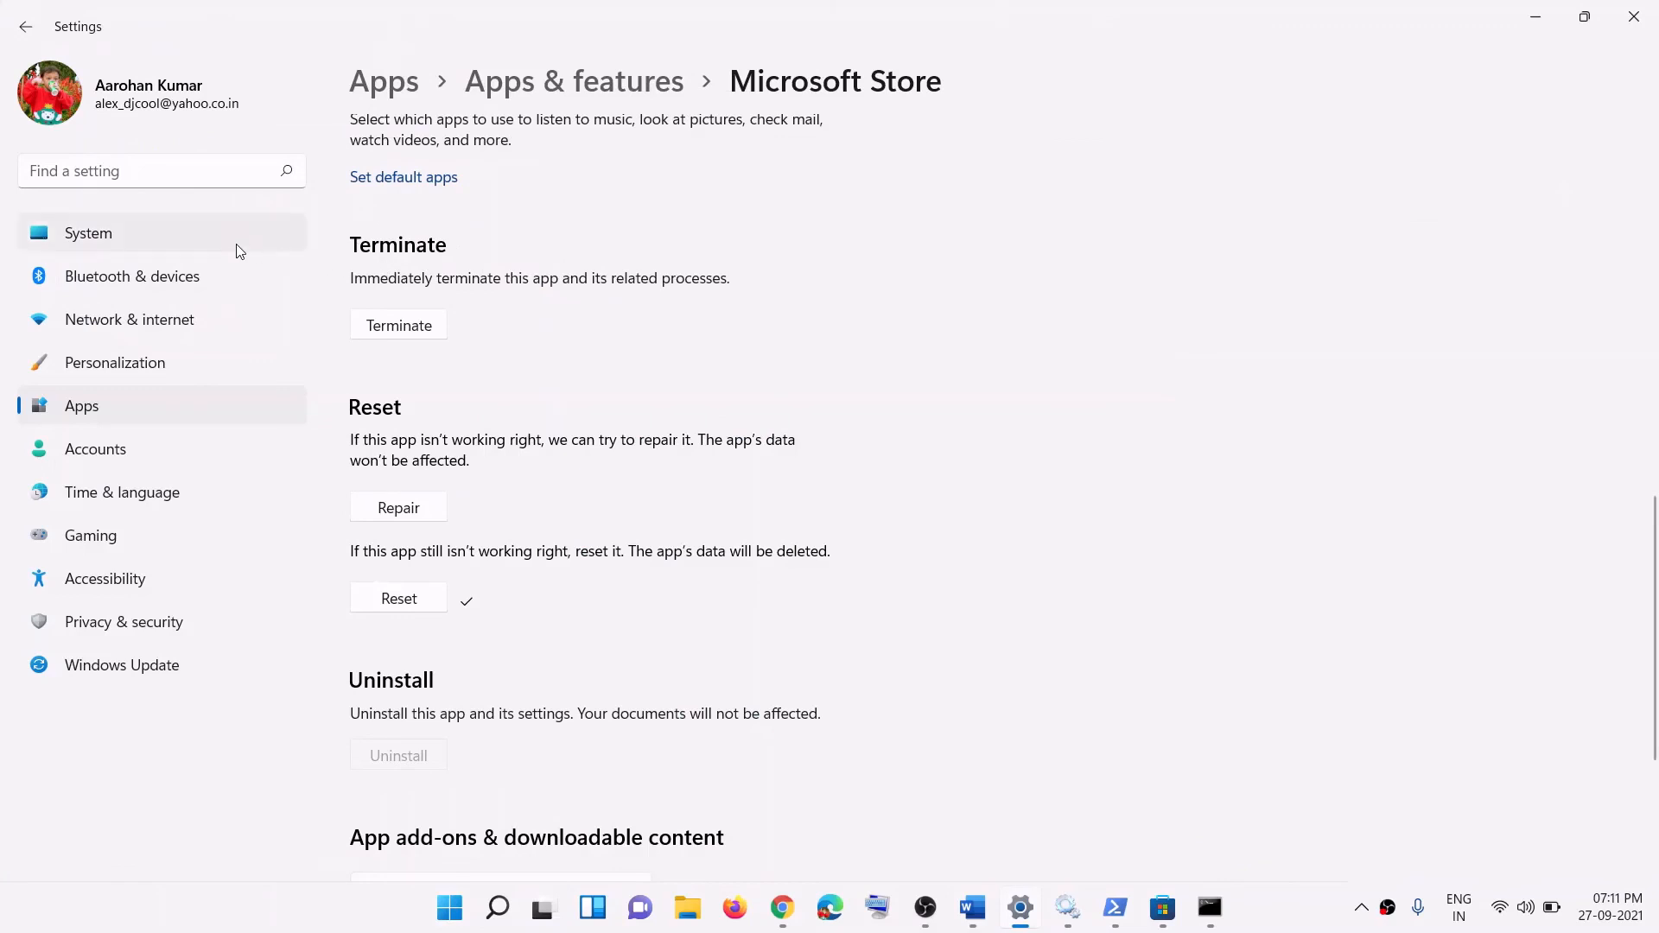
left_click(121, 668)
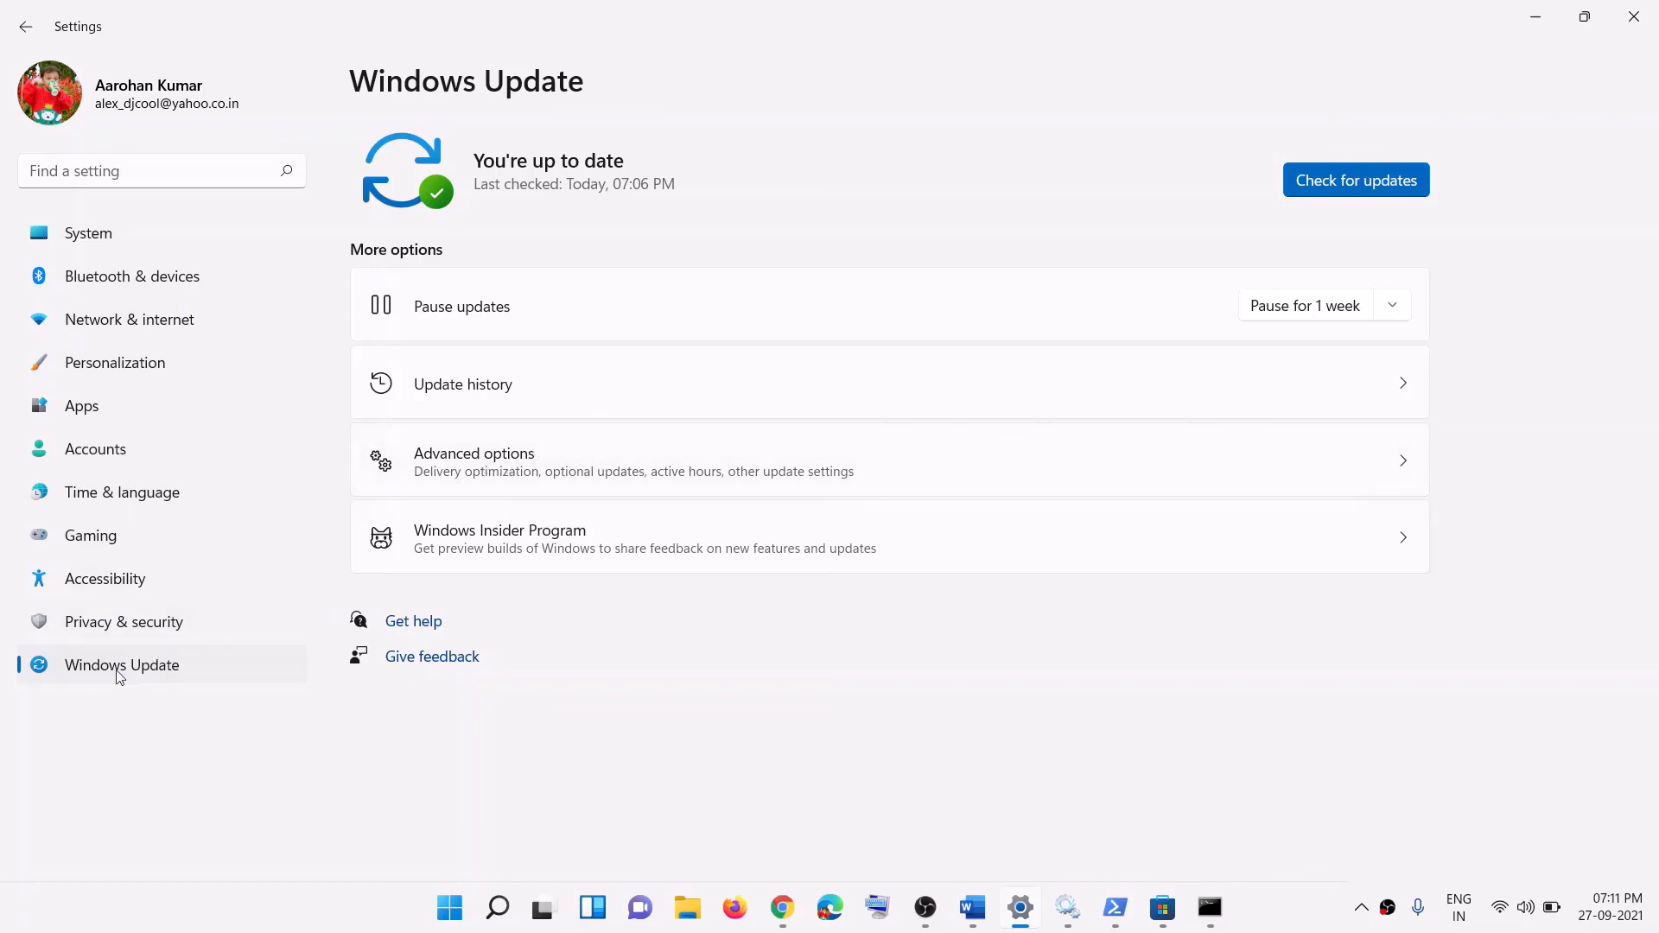
left_click(493, 476)
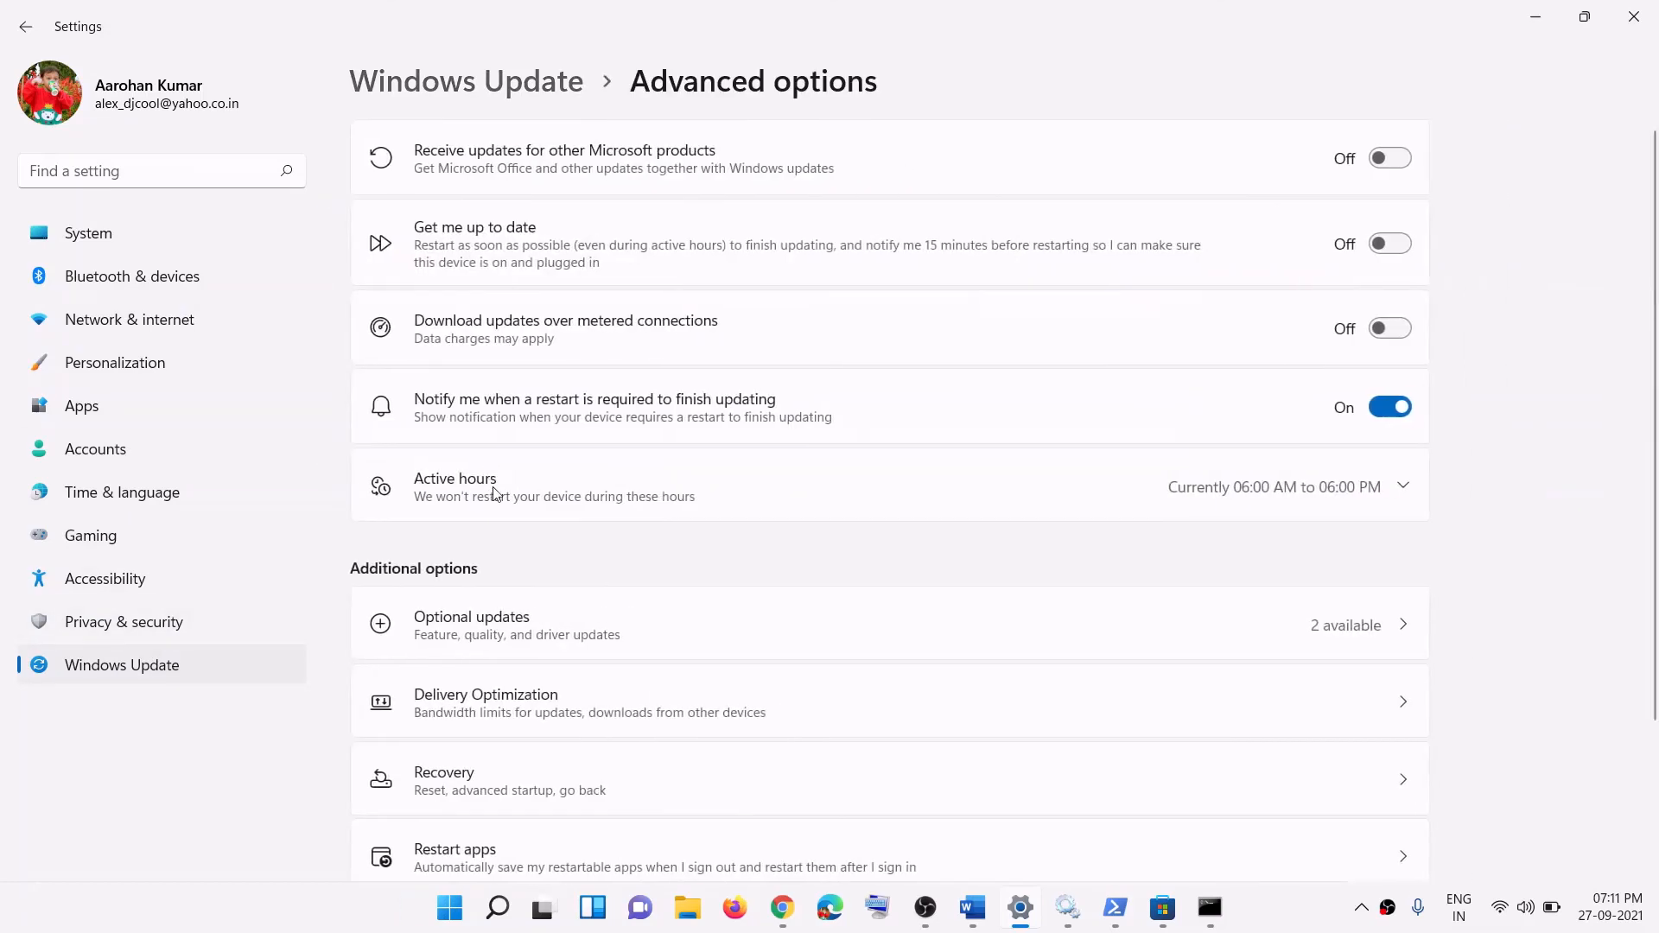
scroll(518, 562, "down", 3)
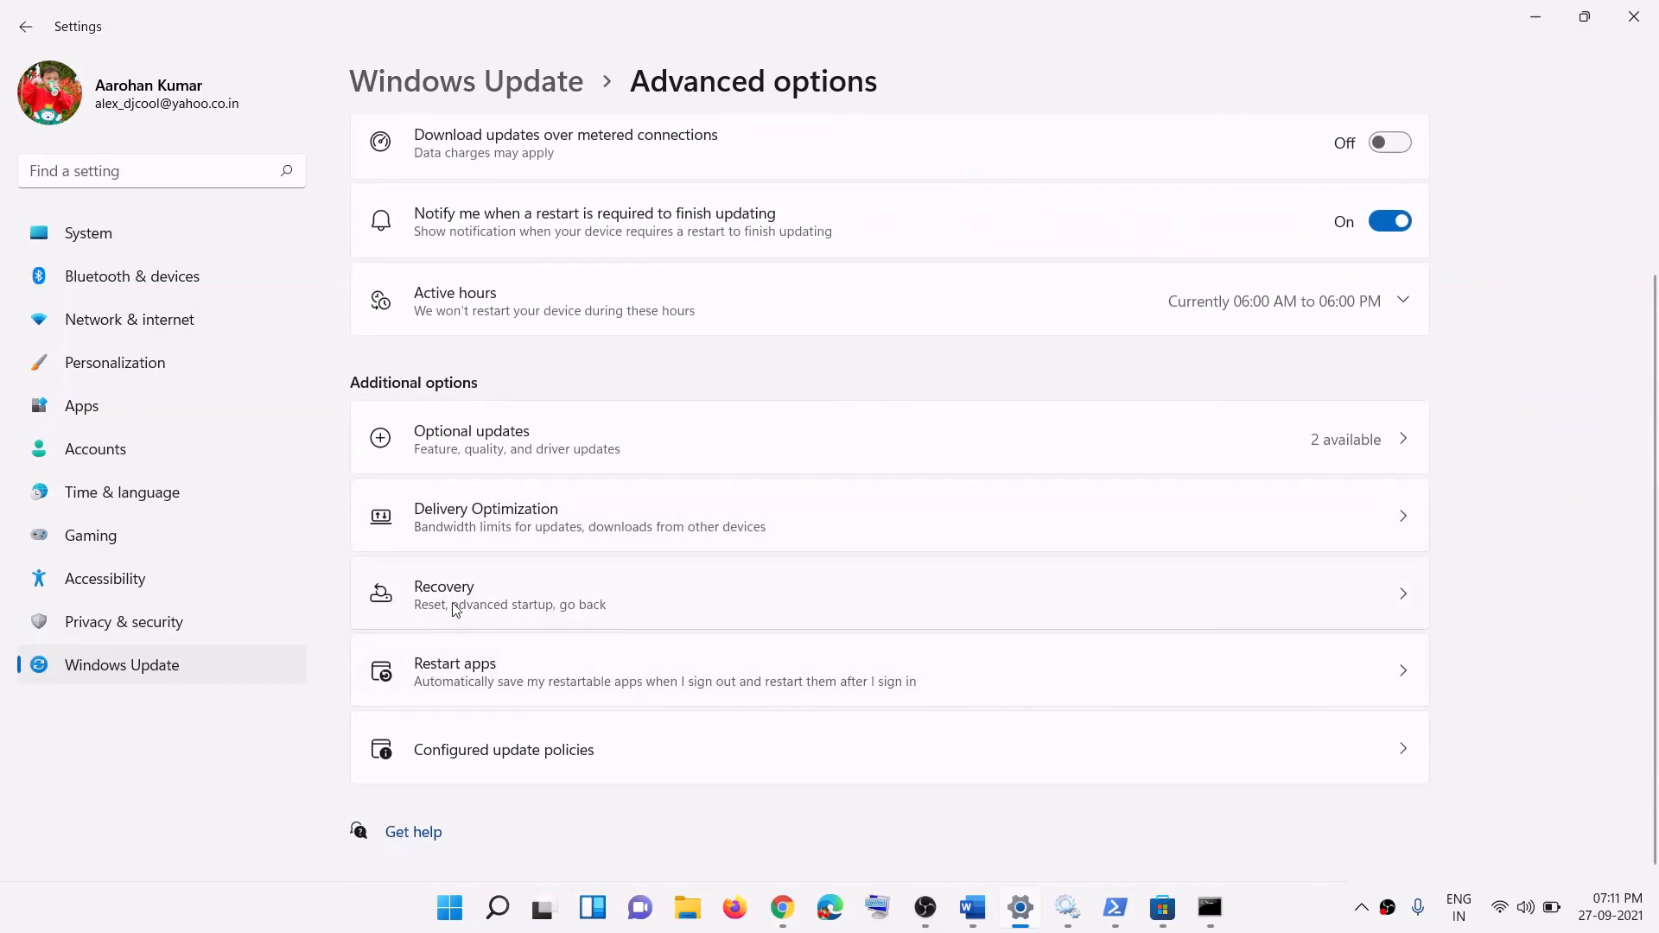
left_click(522, 605)
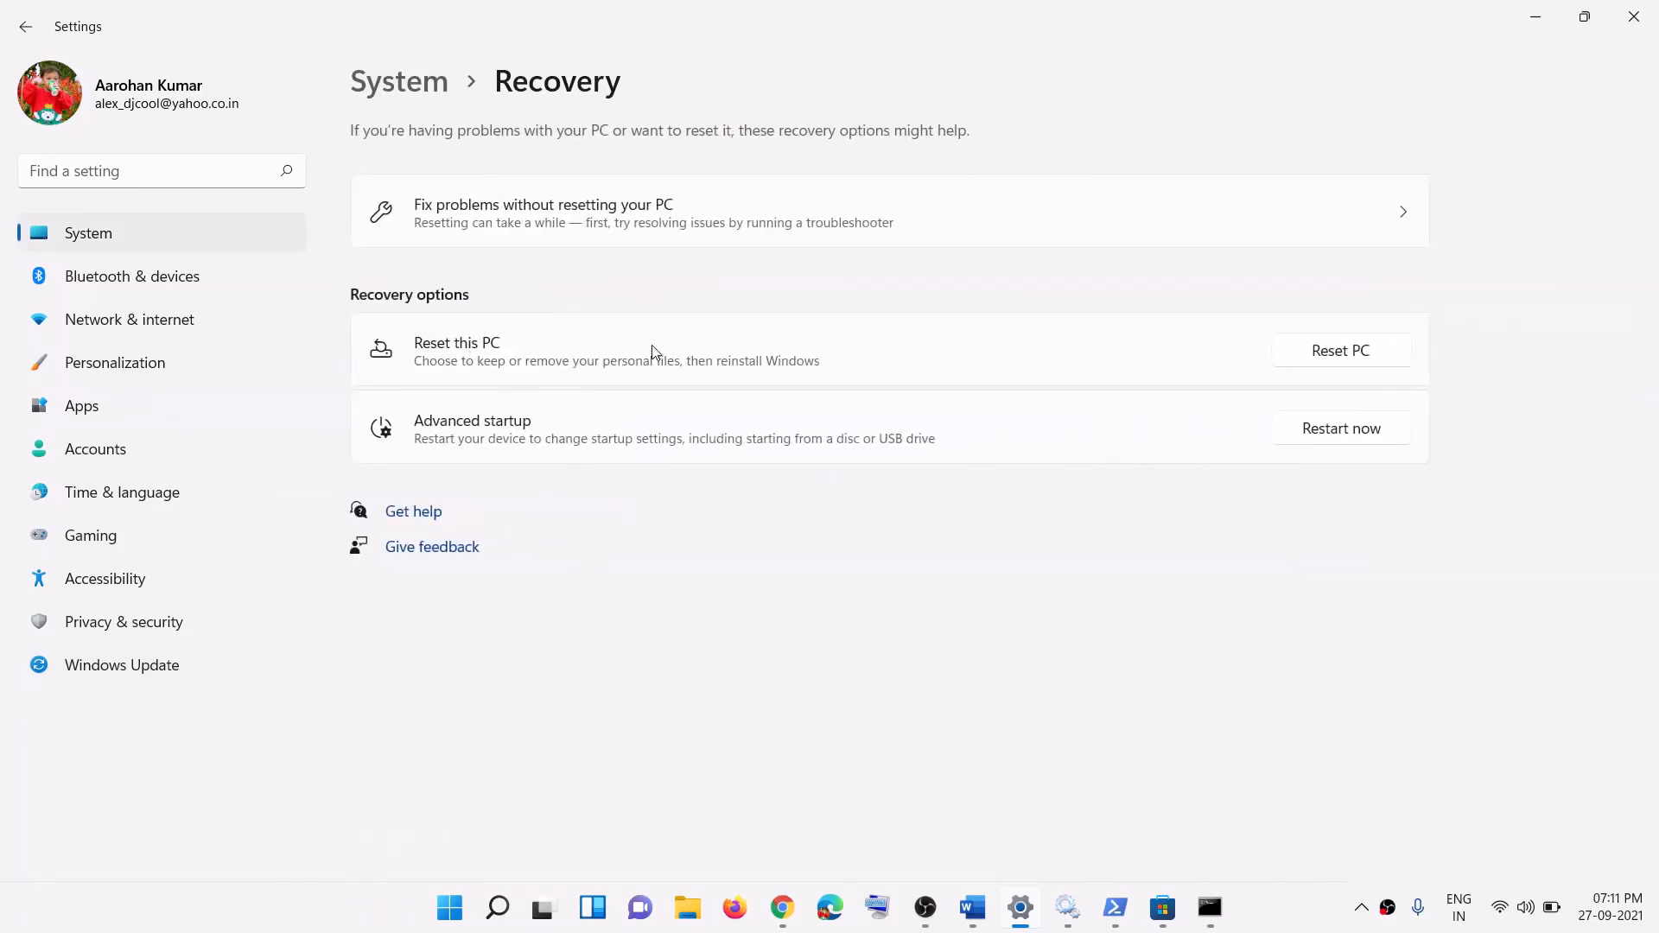
Step: Preview Reset this PC with Keep my files and Local reinstall, cancel it, and return to Microsoft Store
left_click(1341, 352)
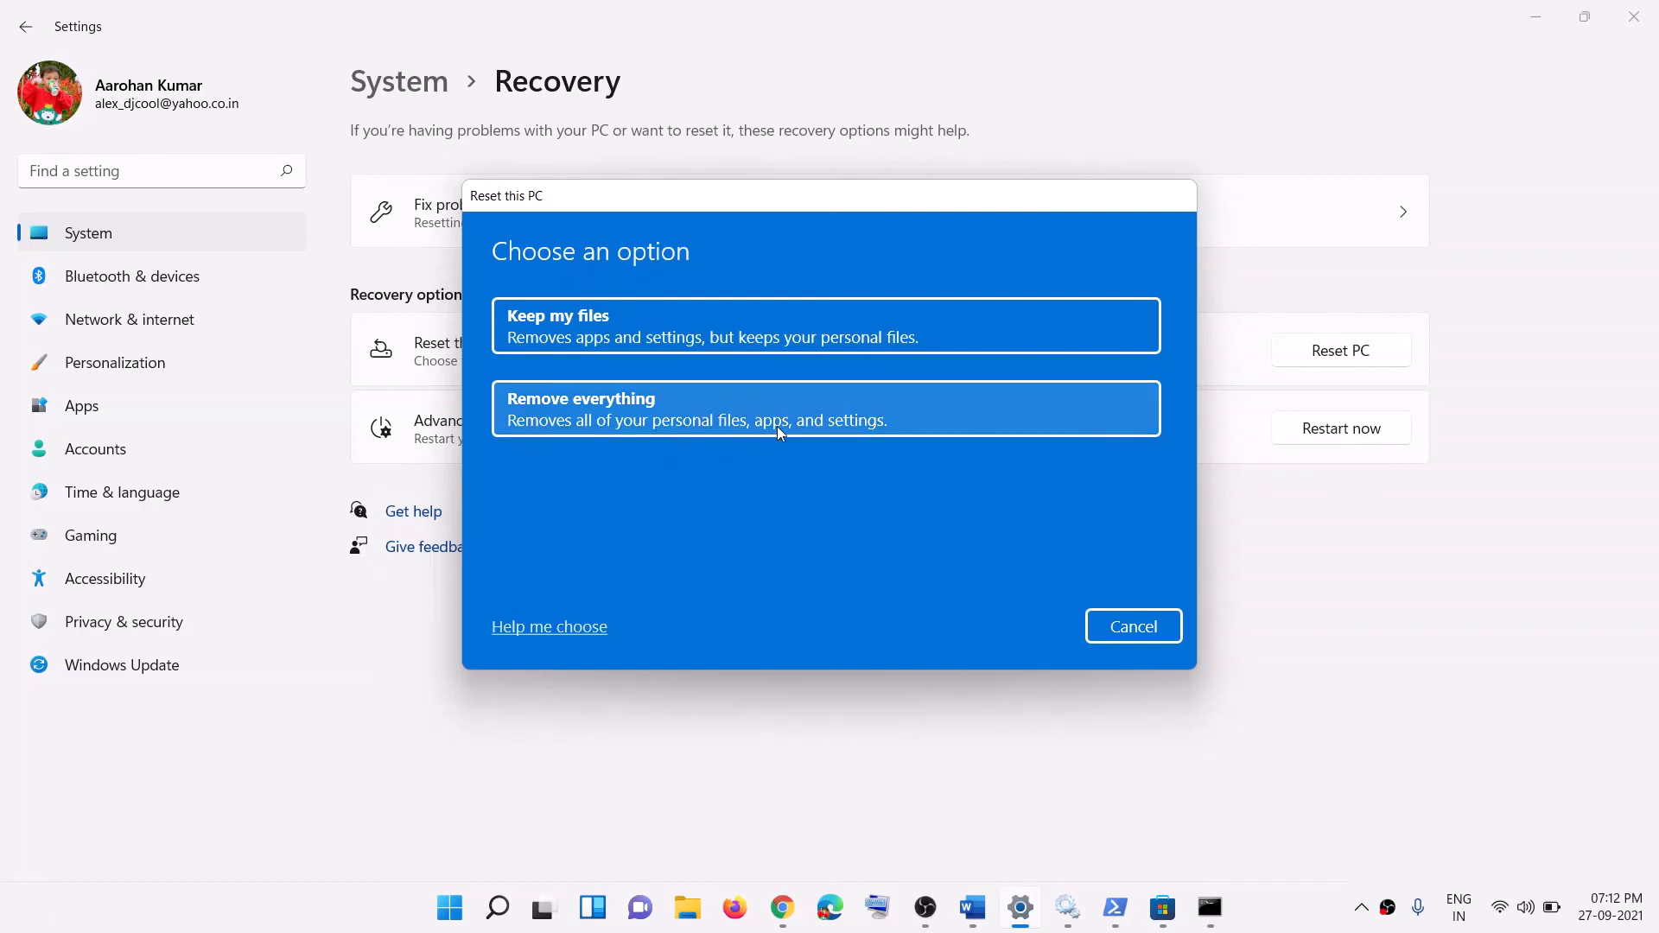
left_click(666, 325)
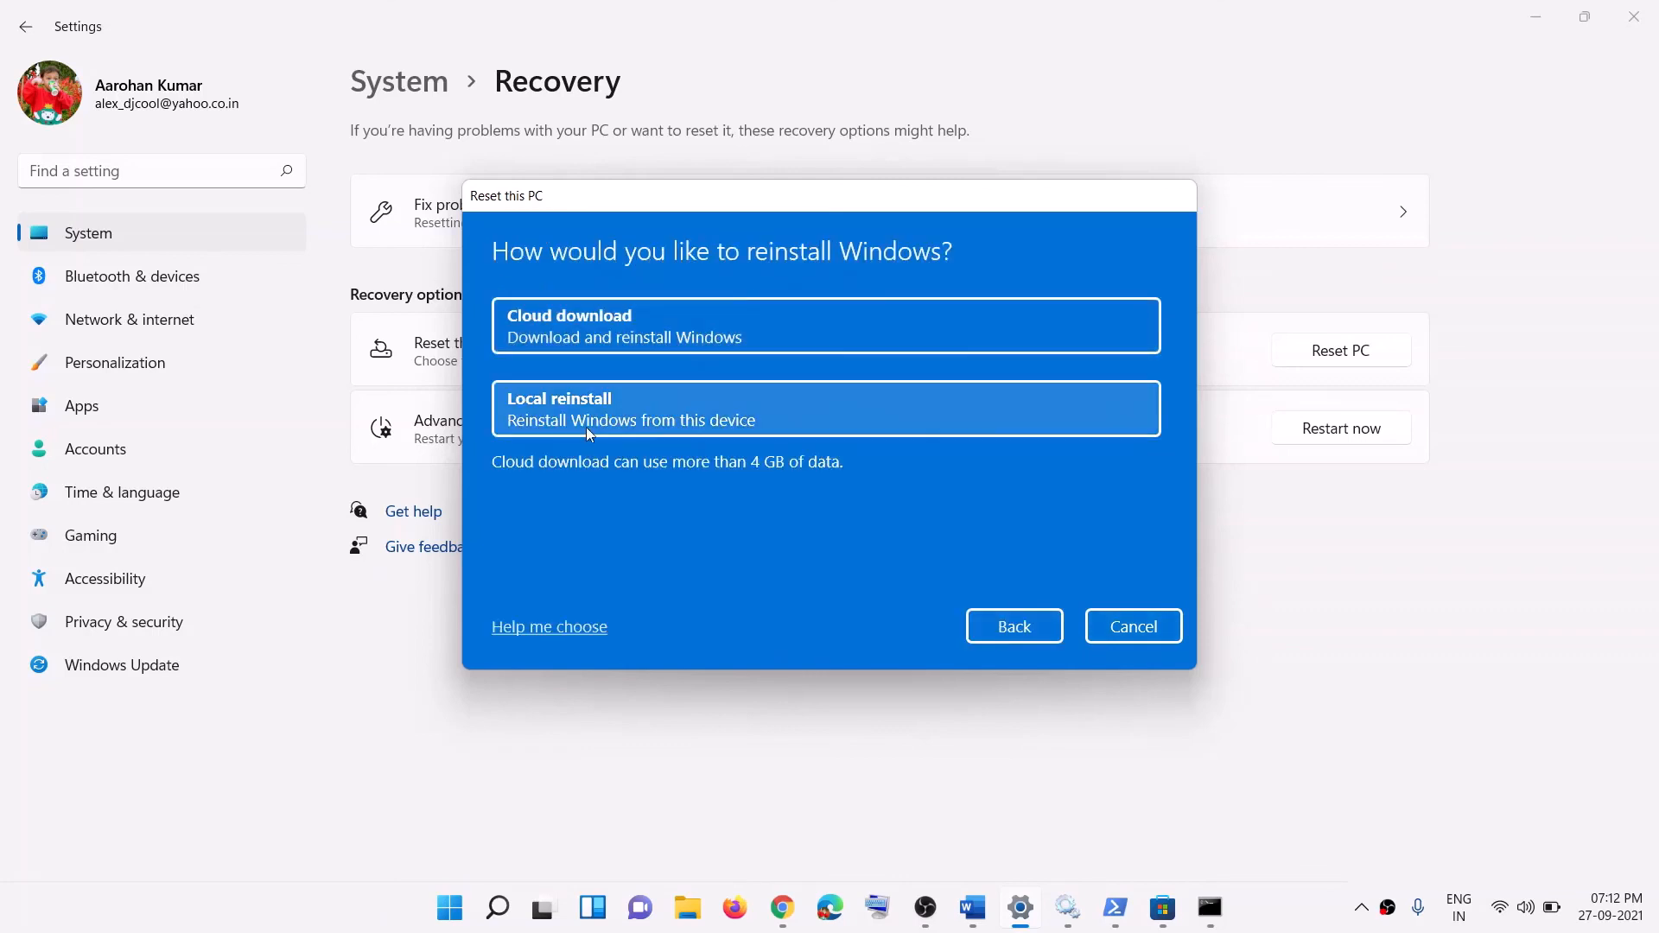
left_click(570, 413)
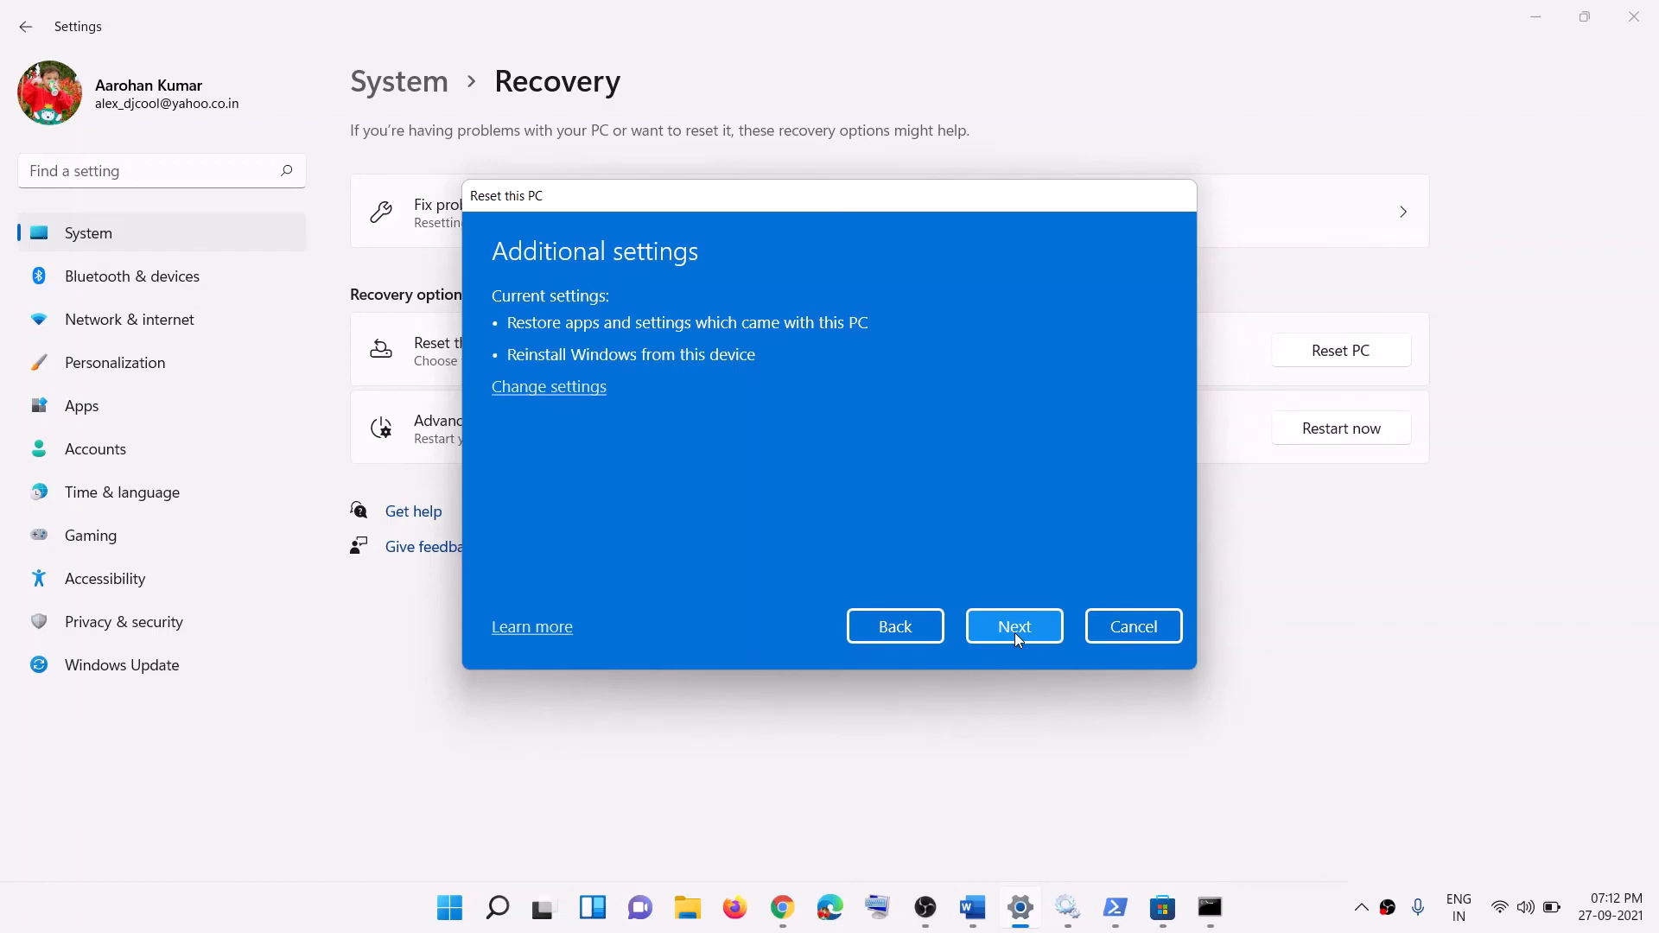
left_click(1120, 625)
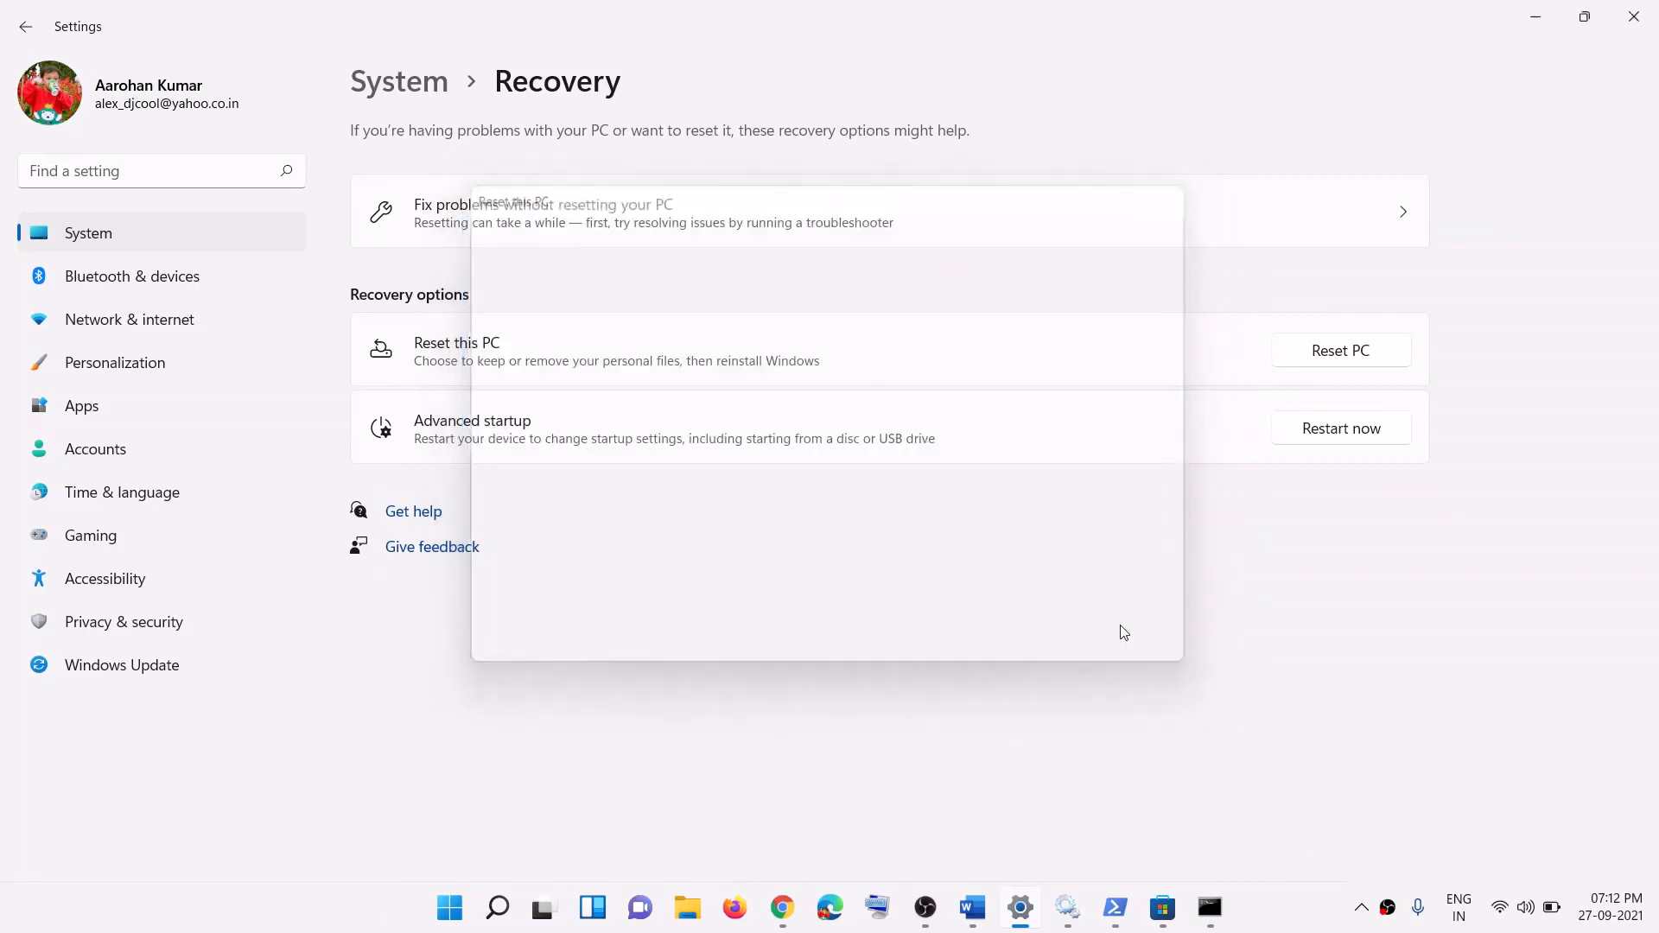
left_click(1168, 923)
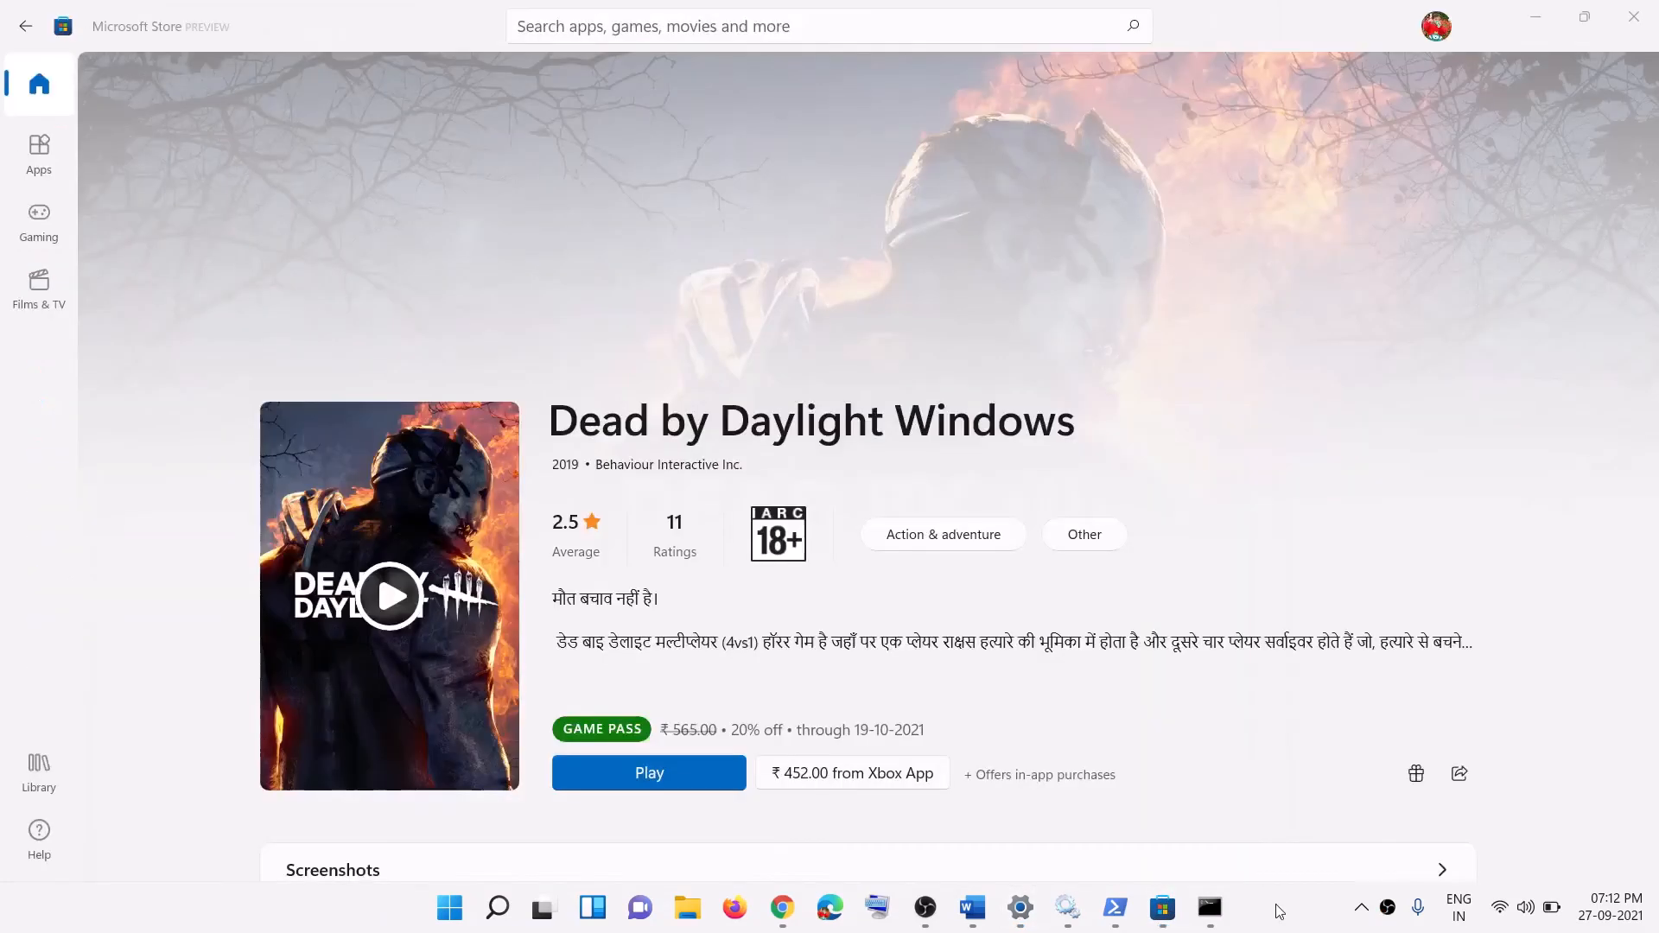